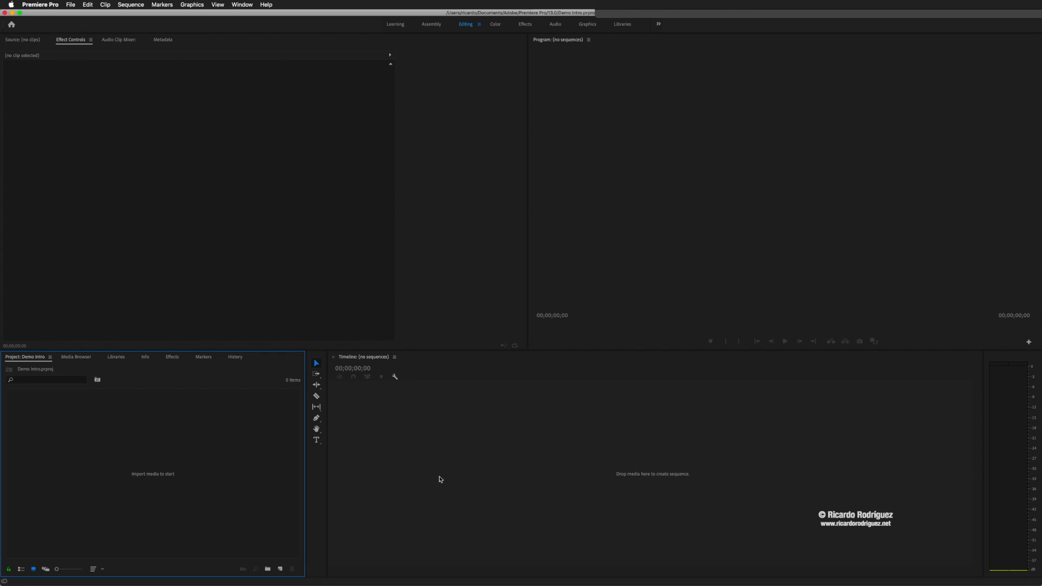
mouse_move(544, 576)
click(11, 25)
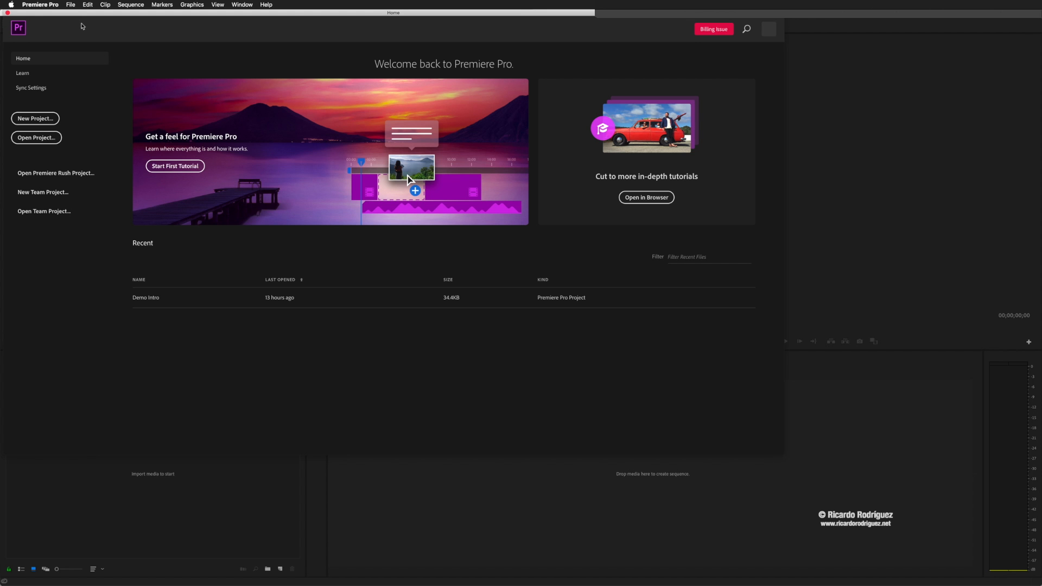
click(98, 42)
click(156, 65)
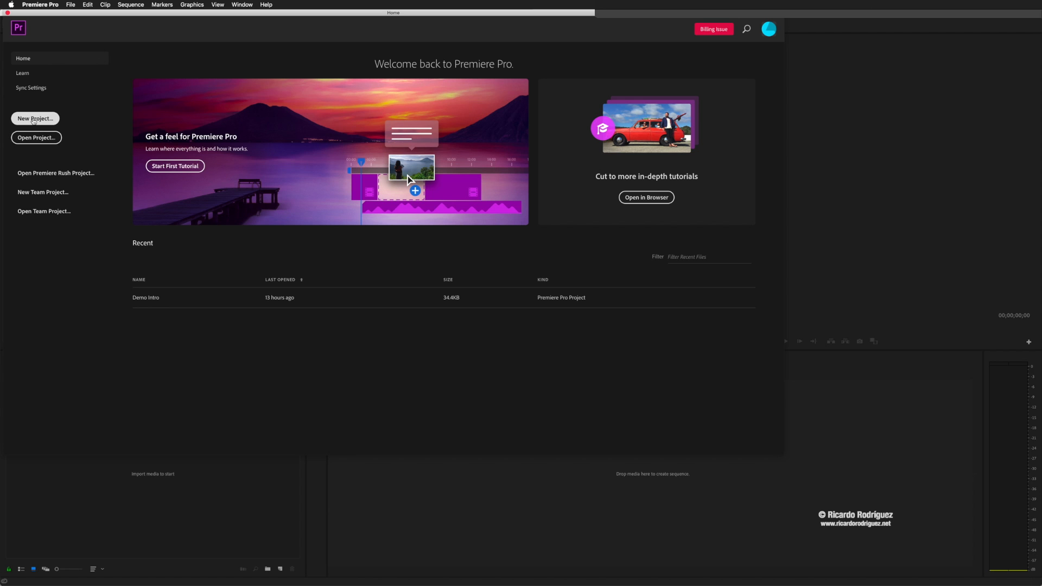
click(29, 119)
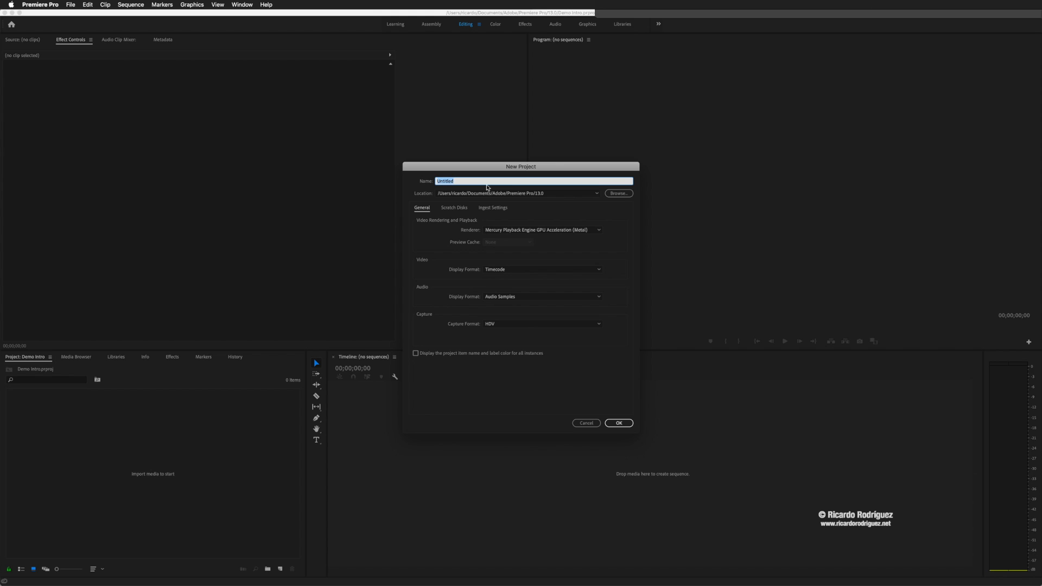
click(583, 424)
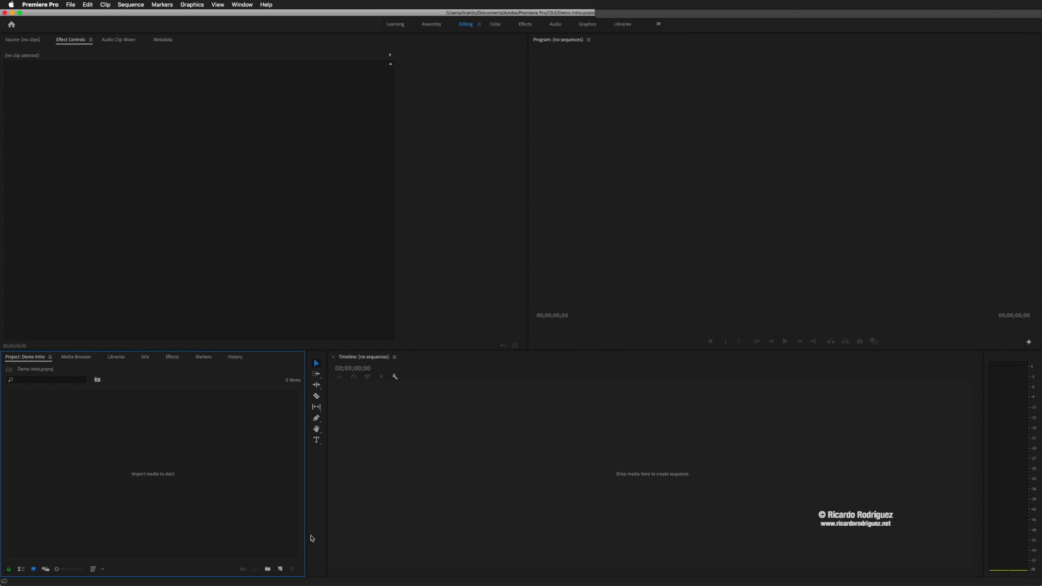
click(260, 239)
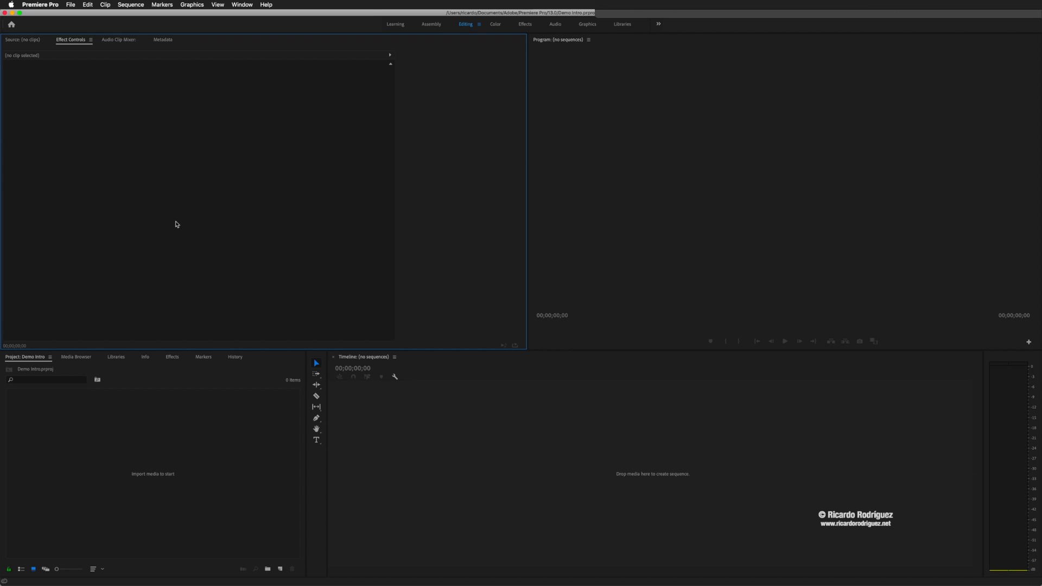
click(471, 479)
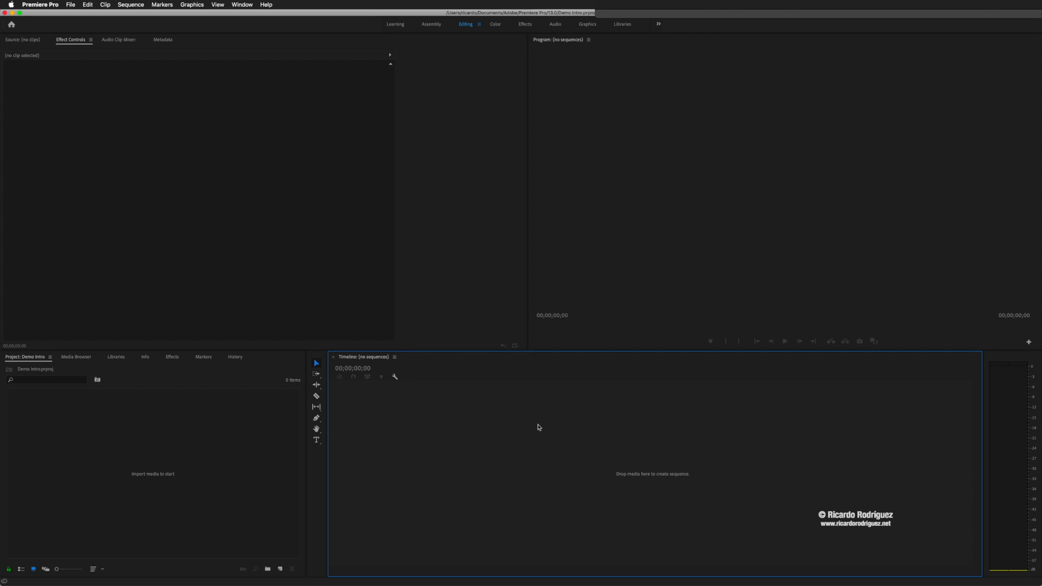
click(730, 215)
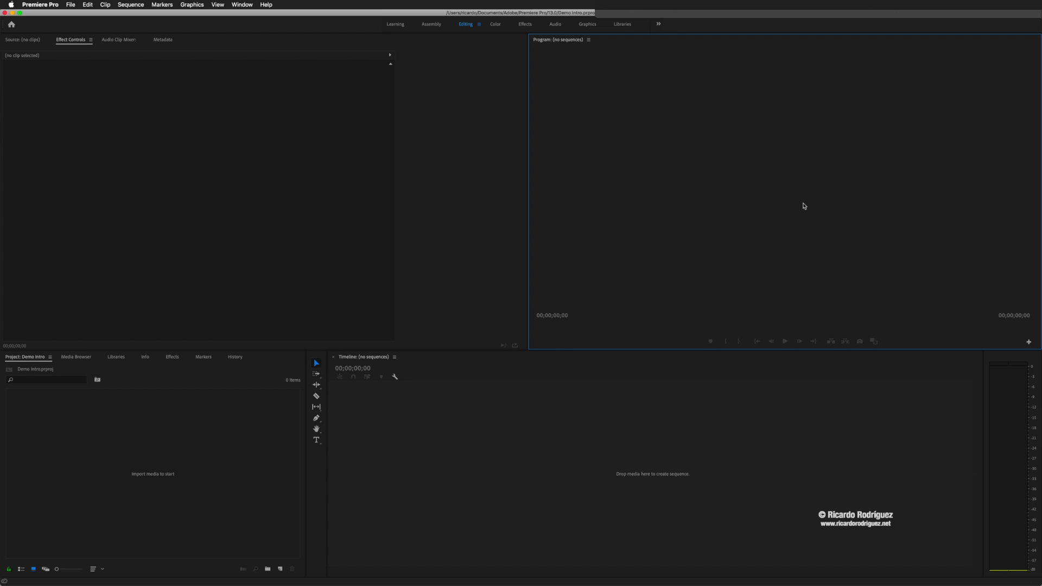
click(234, 238)
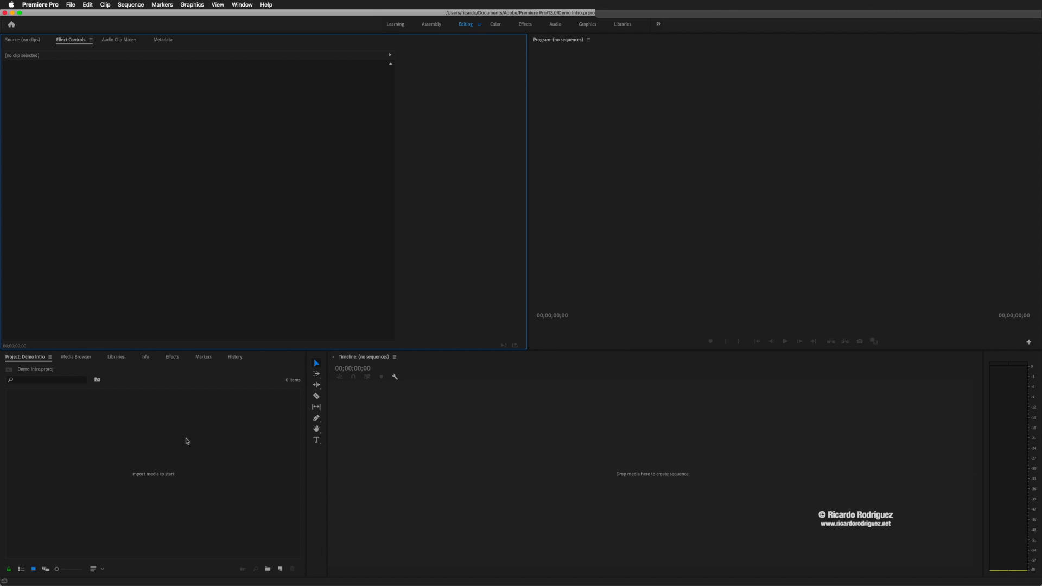
click(151, 435)
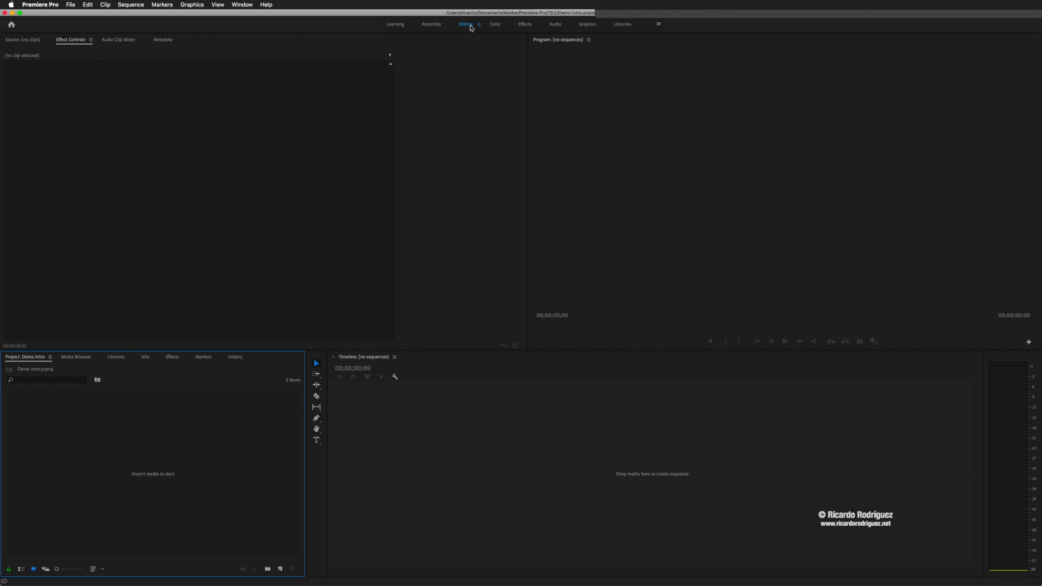
Step: Choose the Editing workspace for the project
key(super+shift+p)
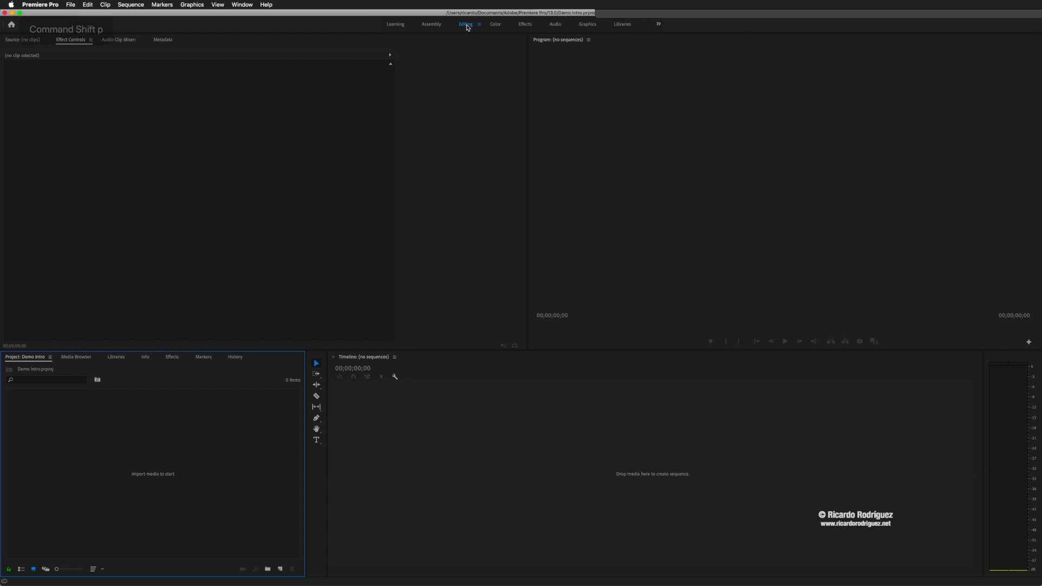
click(467, 27)
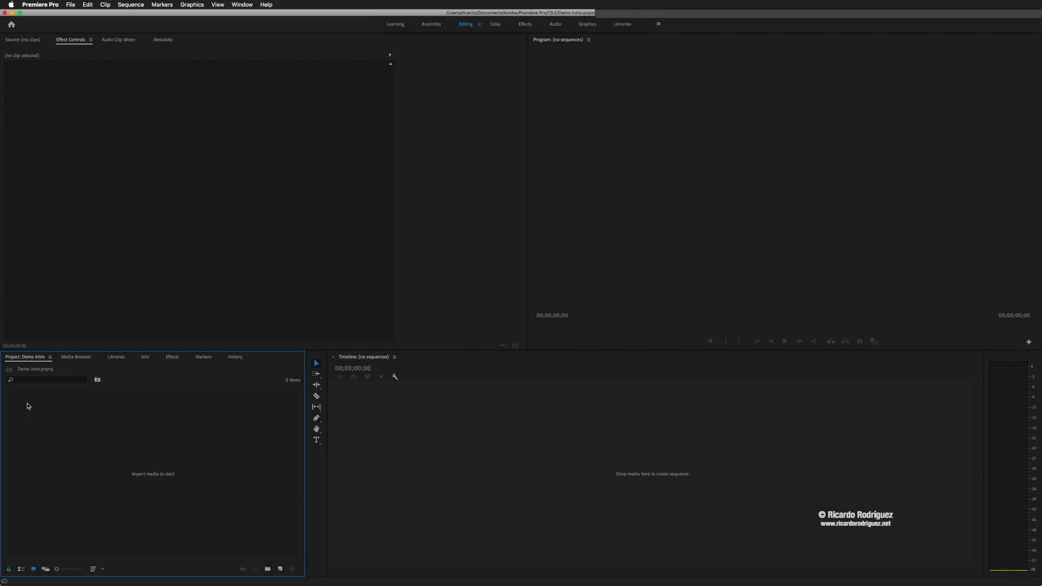
Step: Look through the Media Browser, Libraries, Info, Effects, Markers and History panels, and return to the Demo Intro project panel
click(46, 418)
click(73, 358)
click(115, 356)
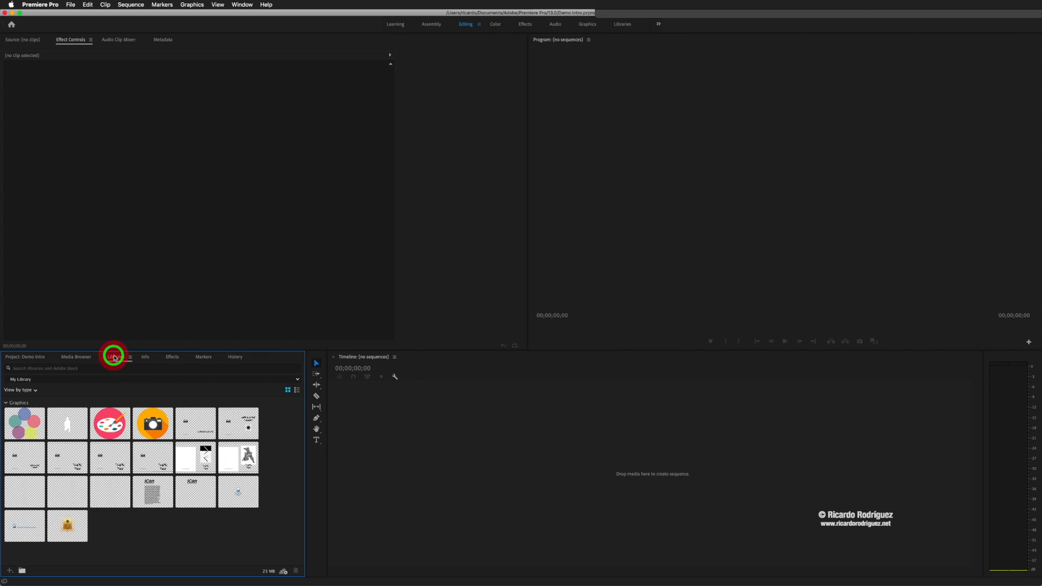
click(145, 357)
click(171, 357)
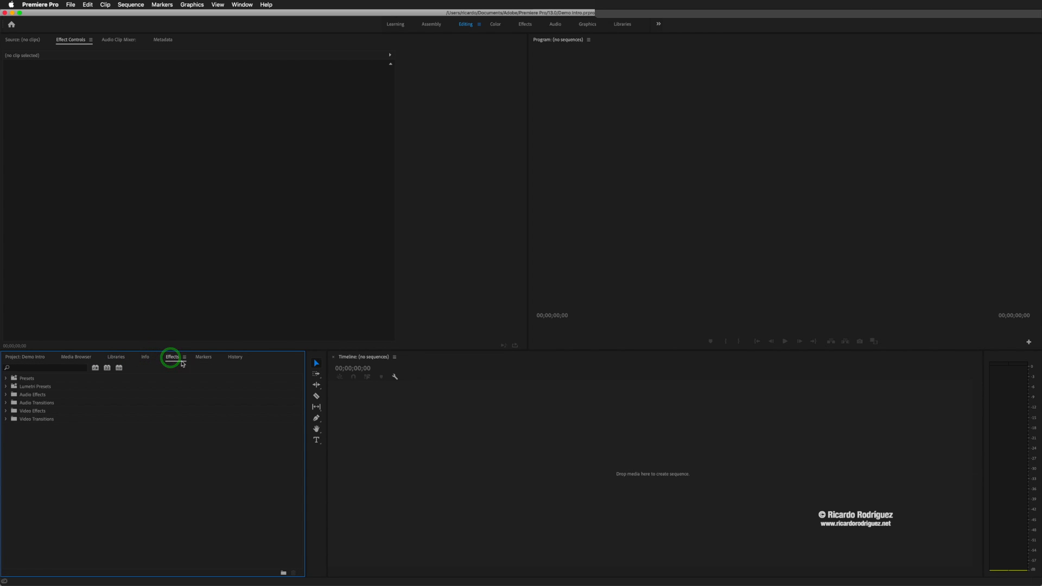
click(208, 358)
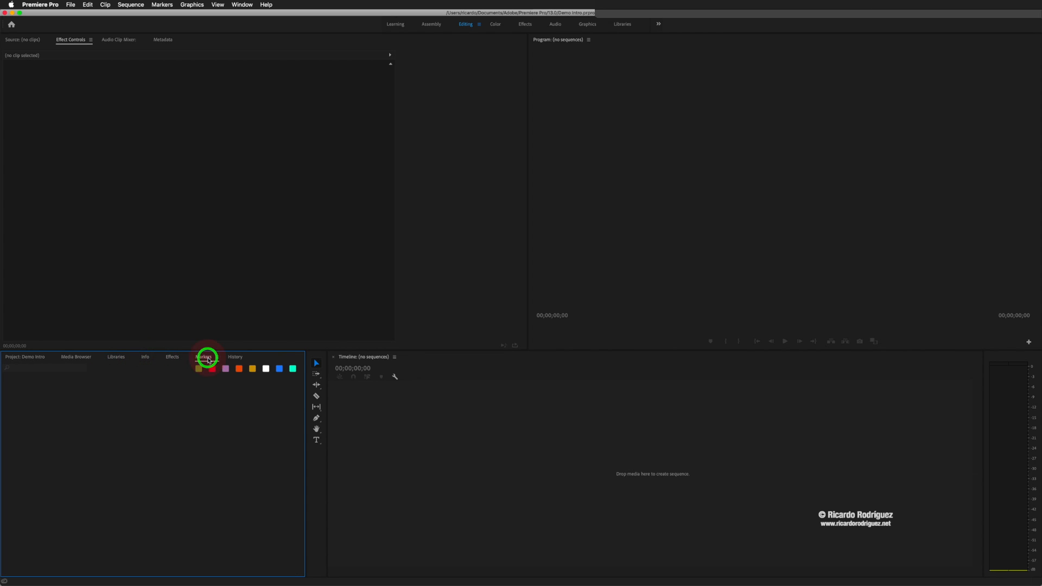
click(239, 357)
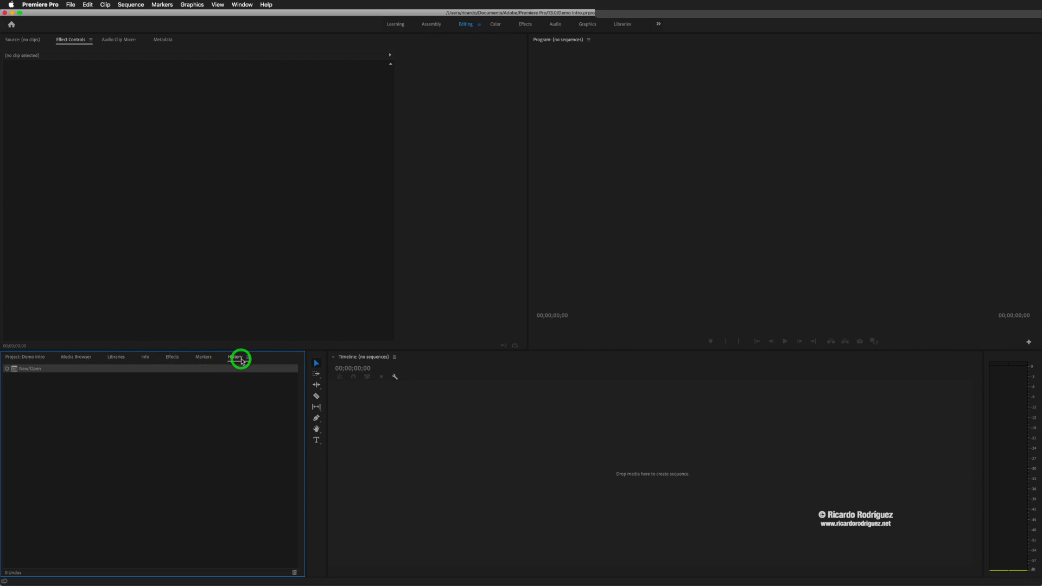
click(20, 359)
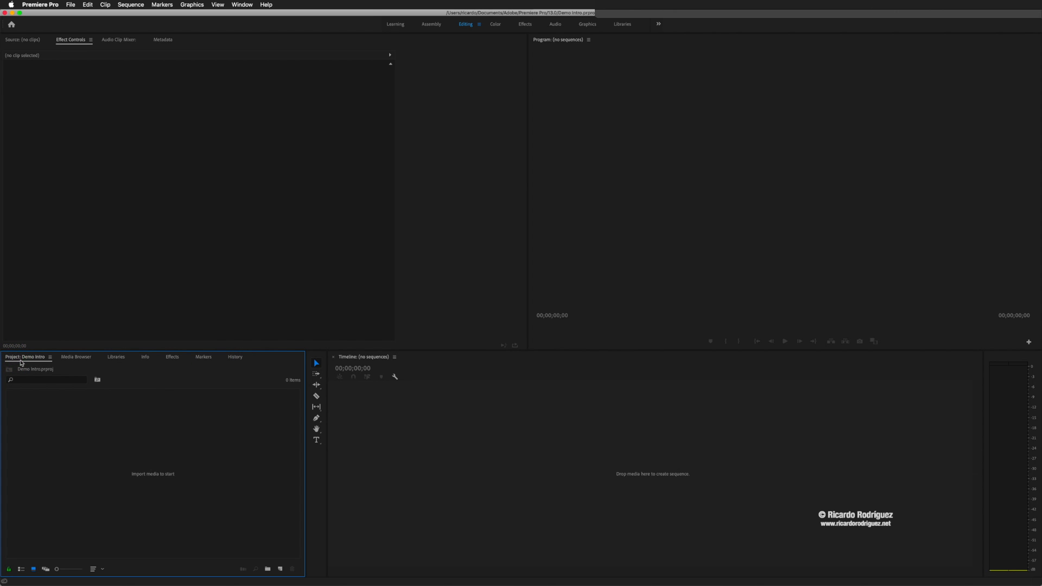
click(32, 358)
Step: Import all the MOV clips, 0V1A4841.MOV through 0V1A4850.MOV, from the Demo Sound folder on the Desktop into the project
click(136, 462)
double_click(184, 448)
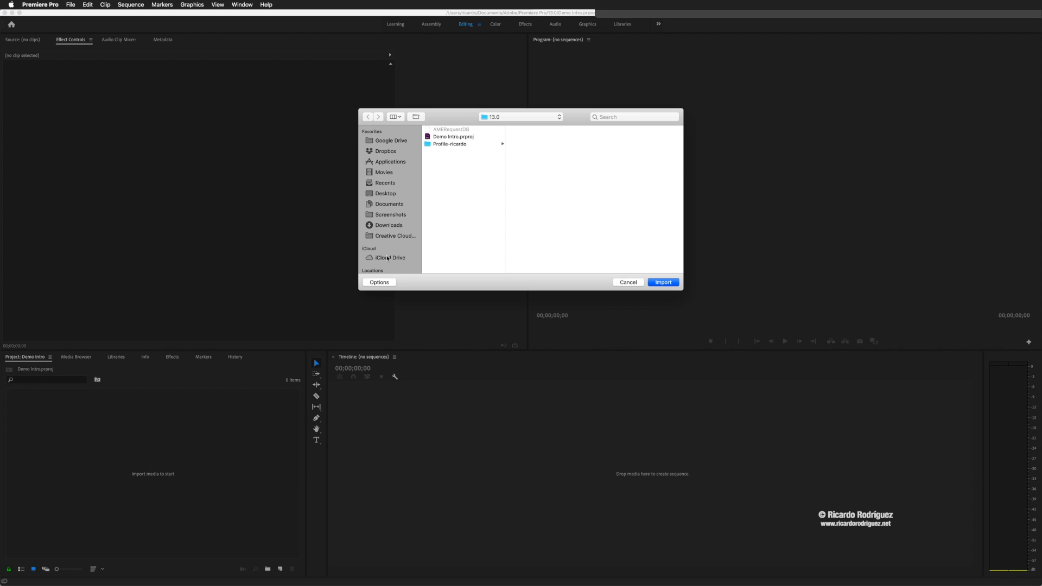
click(385, 193)
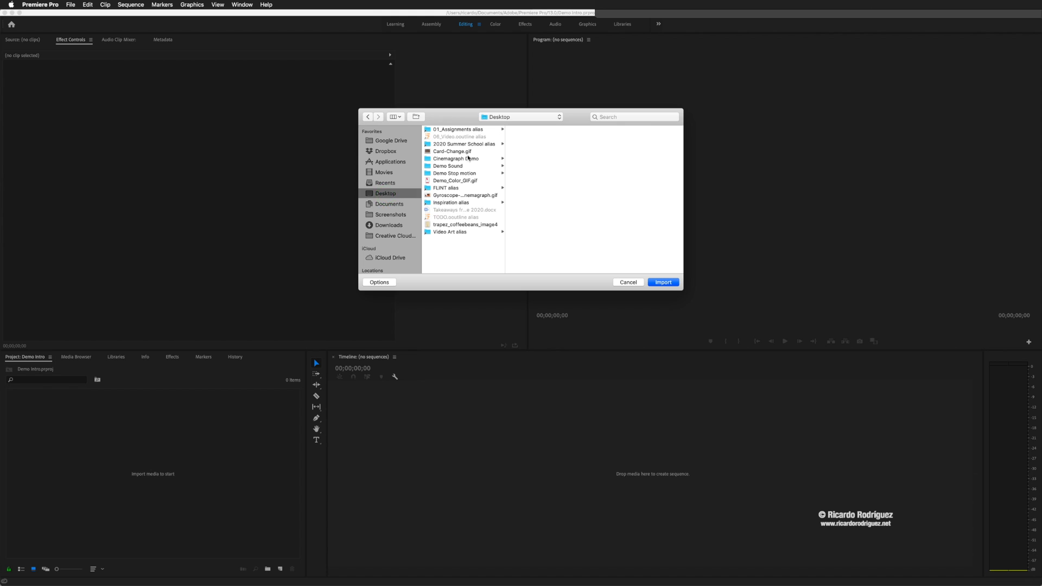
click(449, 166)
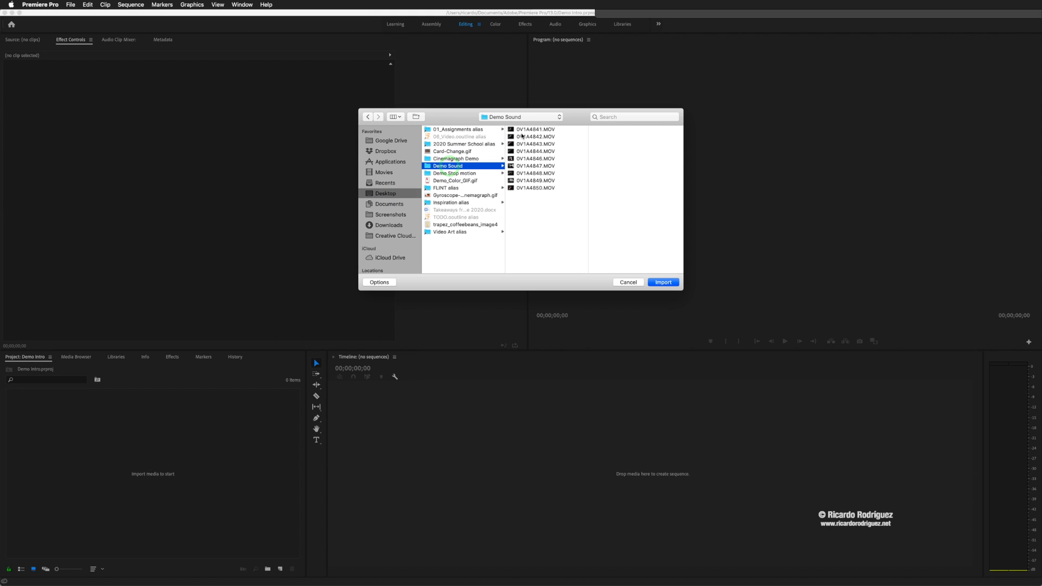
click(522, 129)
shift+click(522, 188)
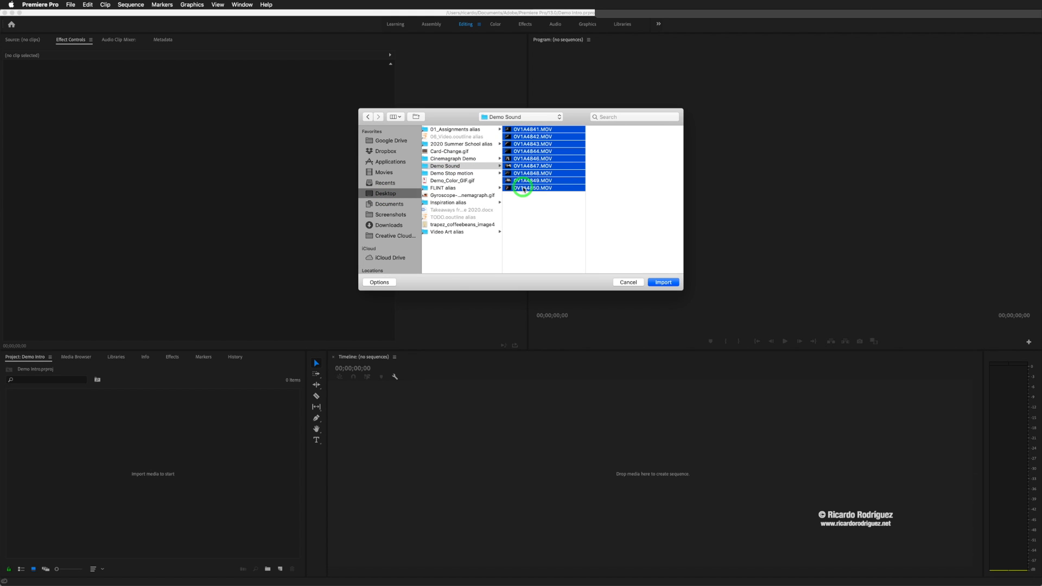
click(659, 282)
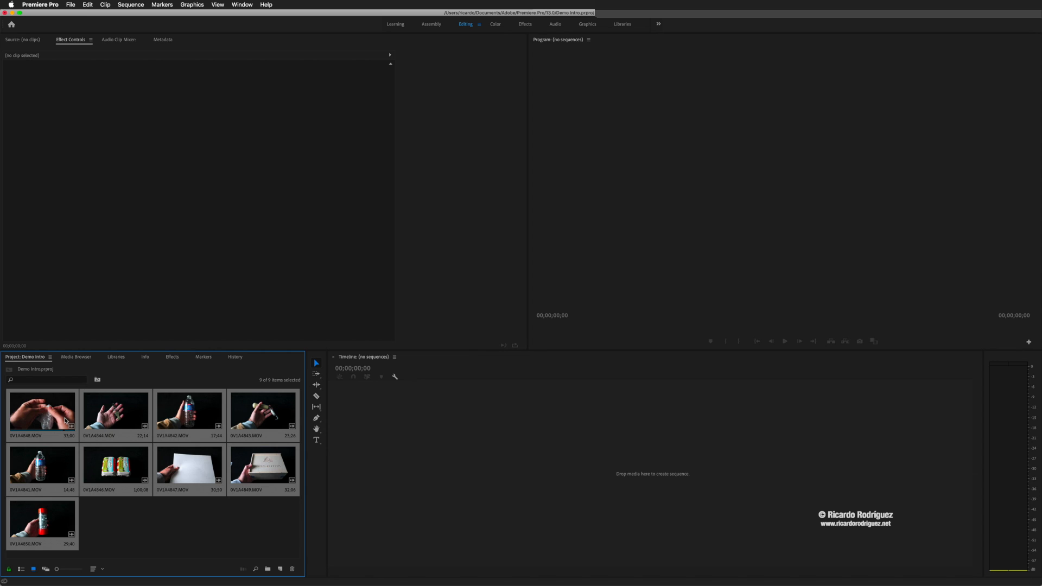
Step: Import PAPAYA PARA VOLAR MASTER.mp3 and RETRO MIX 03 MASTER.wav from the Papaya Station subfolder of FAM on the RR_G-SSD drive
key(super+i)
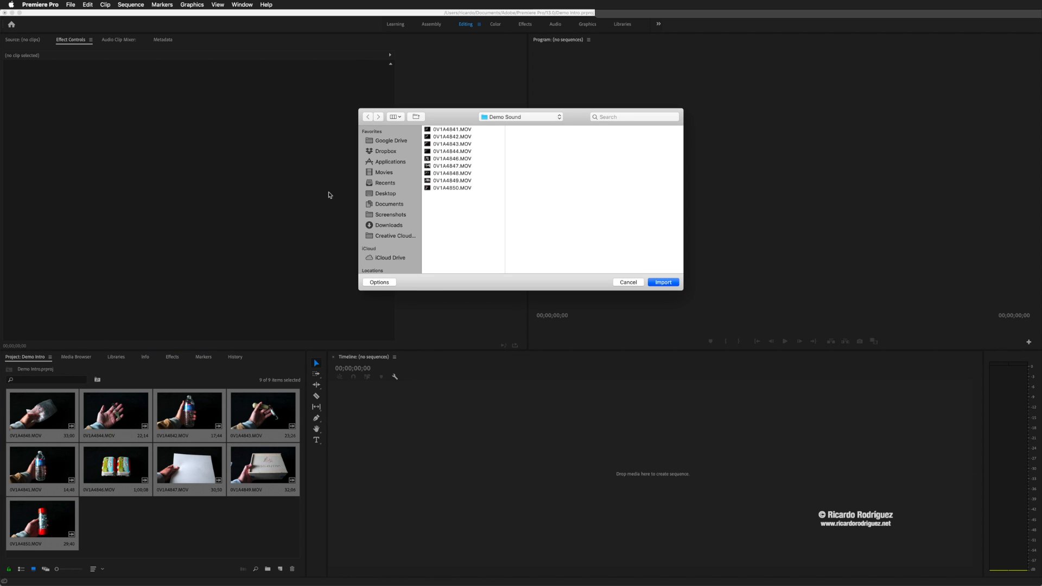
scroll(397, 164, down, 5)
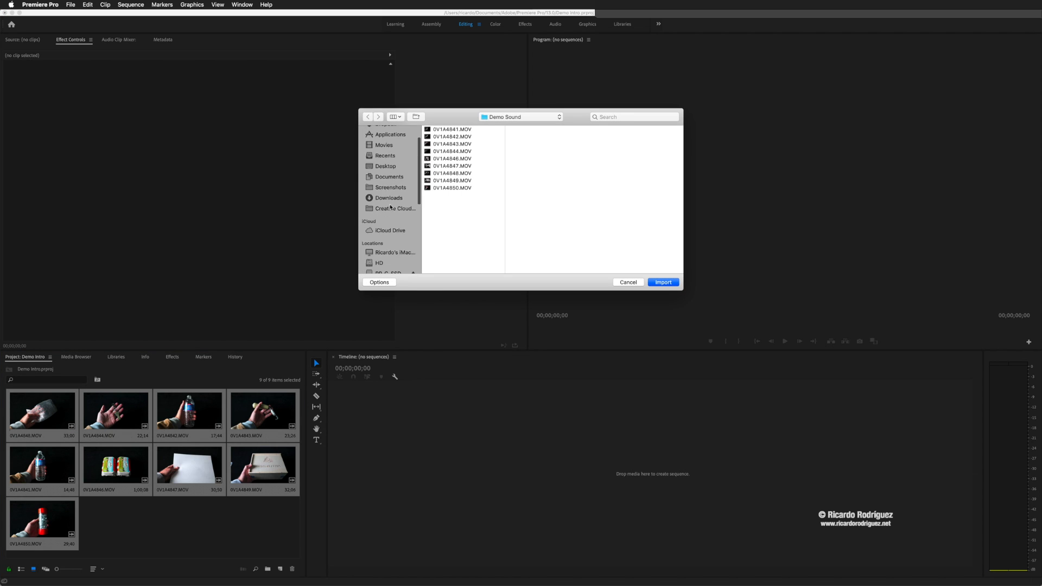
click(379, 222)
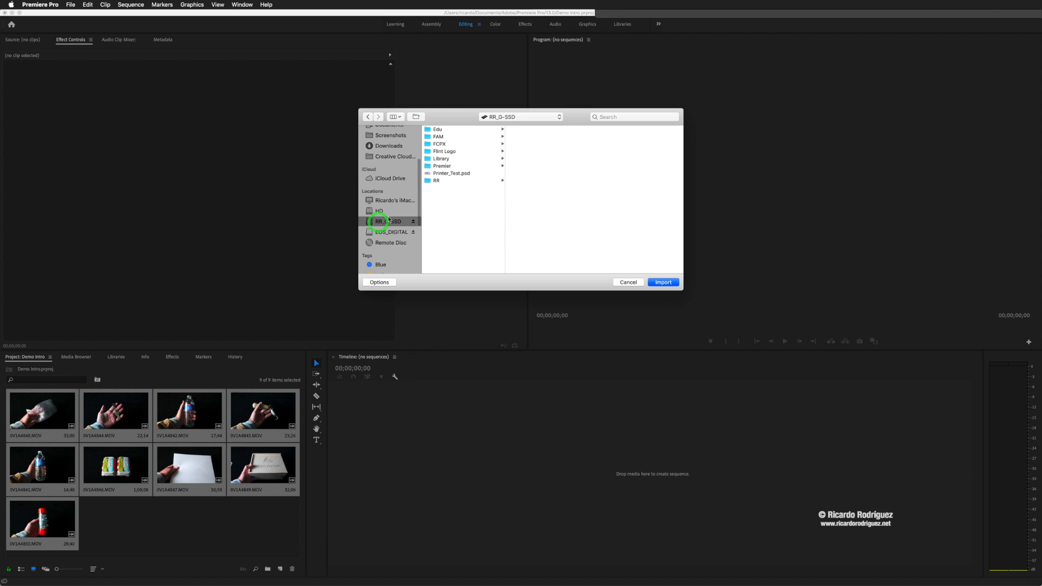
click(444, 137)
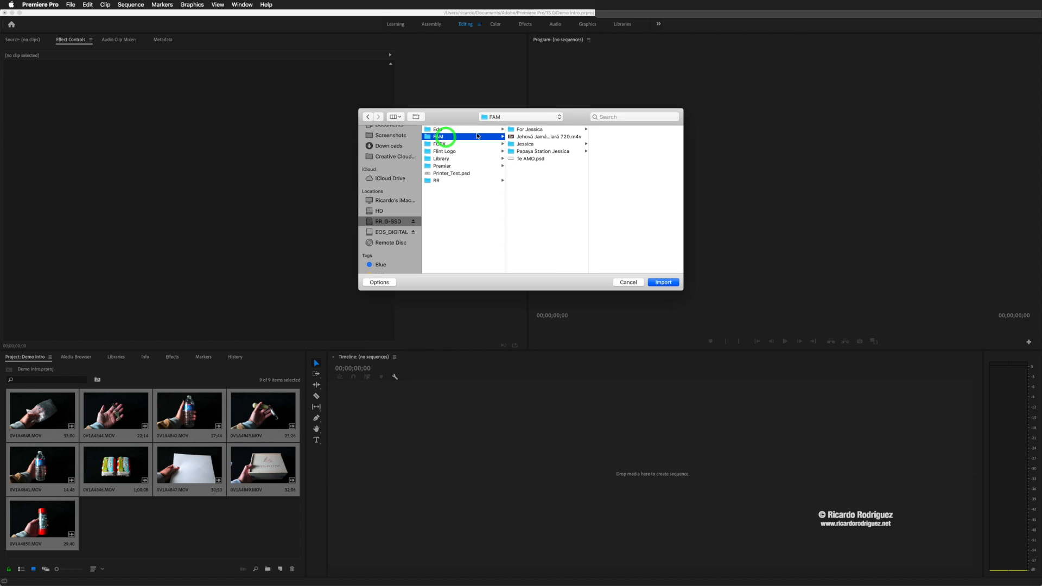
click(532, 150)
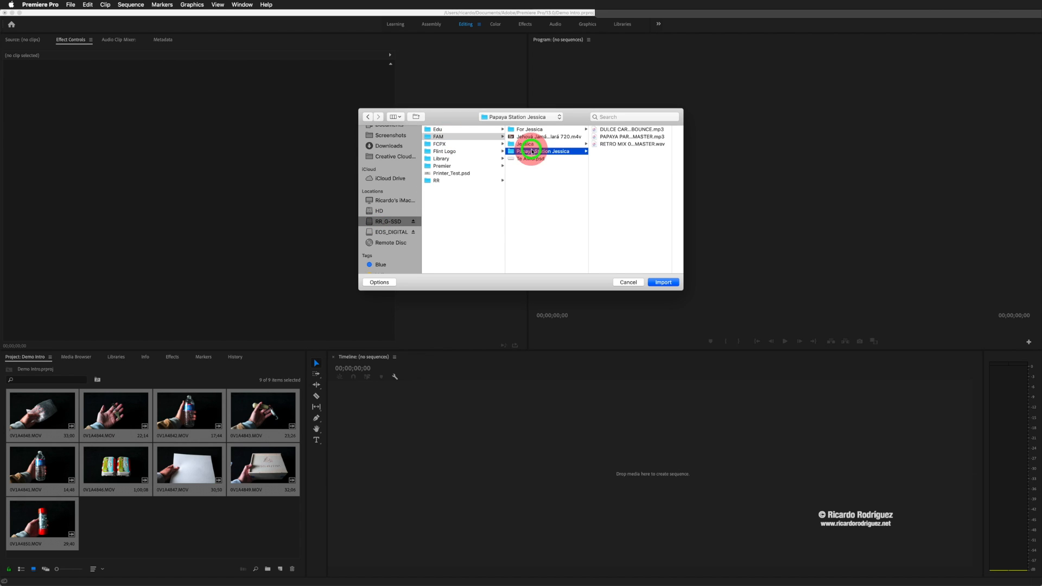
click(610, 145)
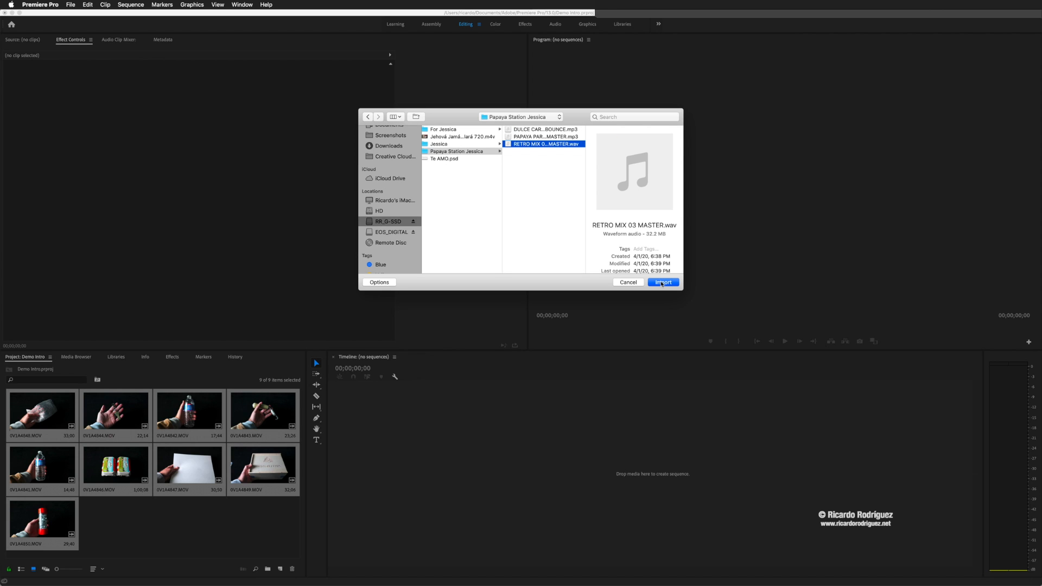
shift+click(512, 130)
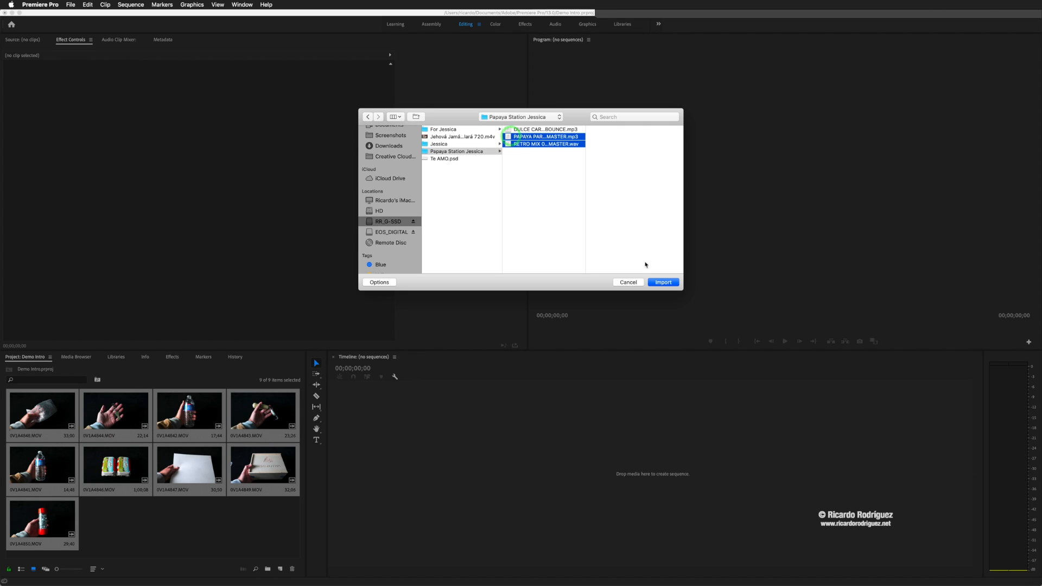
click(660, 283)
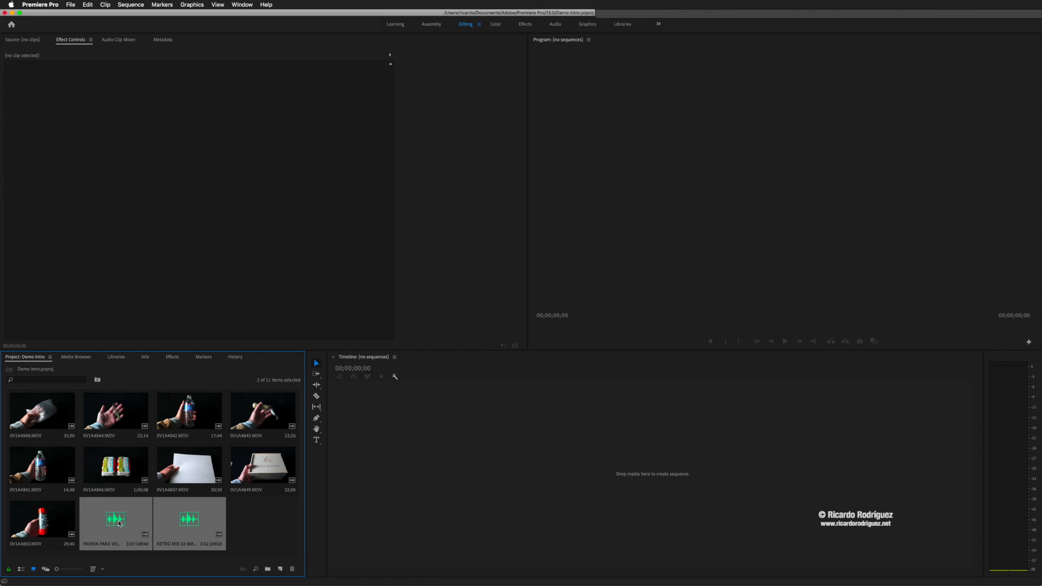
Step: Inspect the first four video clips in the project one after another
click(46, 402)
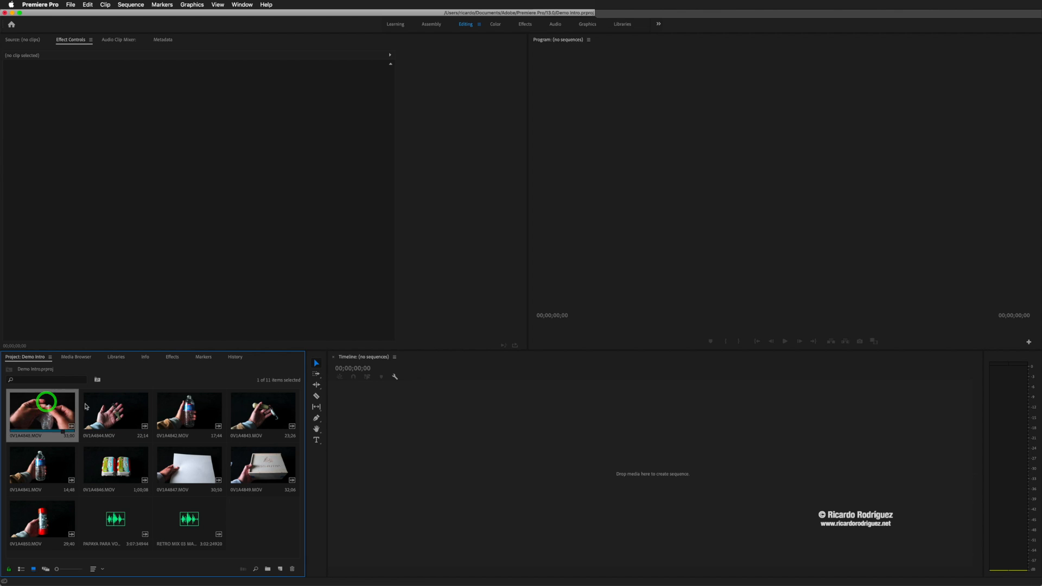
click(107, 404)
click(187, 413)
click(279, 410)
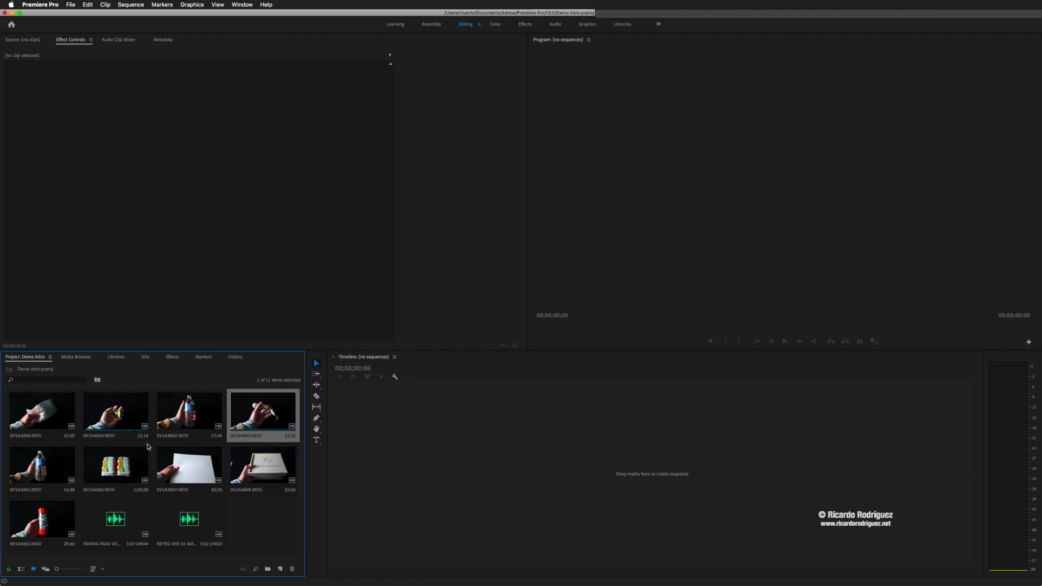
Step: Compare the project items in List View, Icon View and Freeform View, ending in Freeform View at the audio files
click(21, 569)
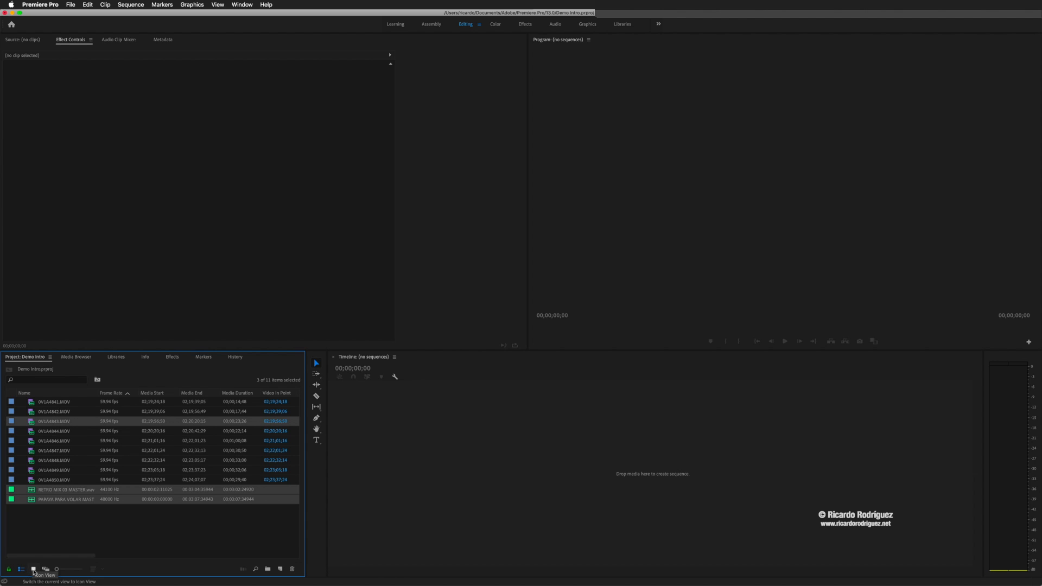
click(34, 570)
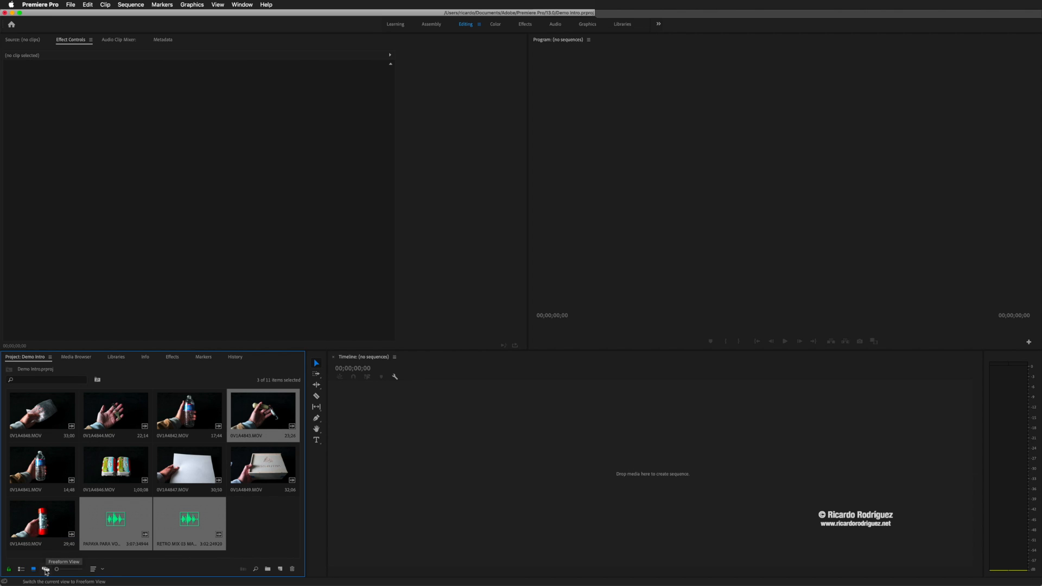
click(46, 569)
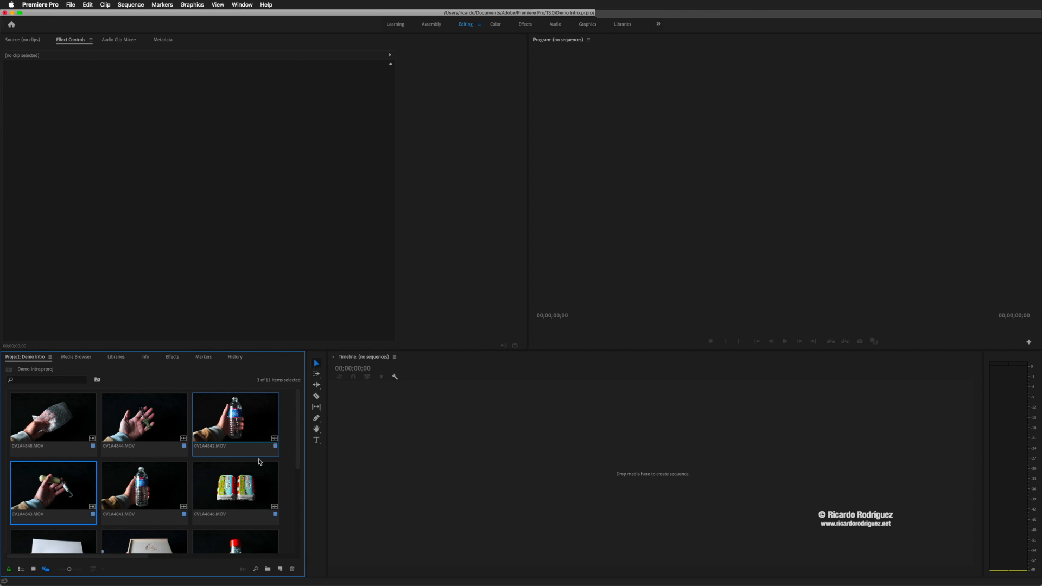
scroll(259, 461, down, 5)
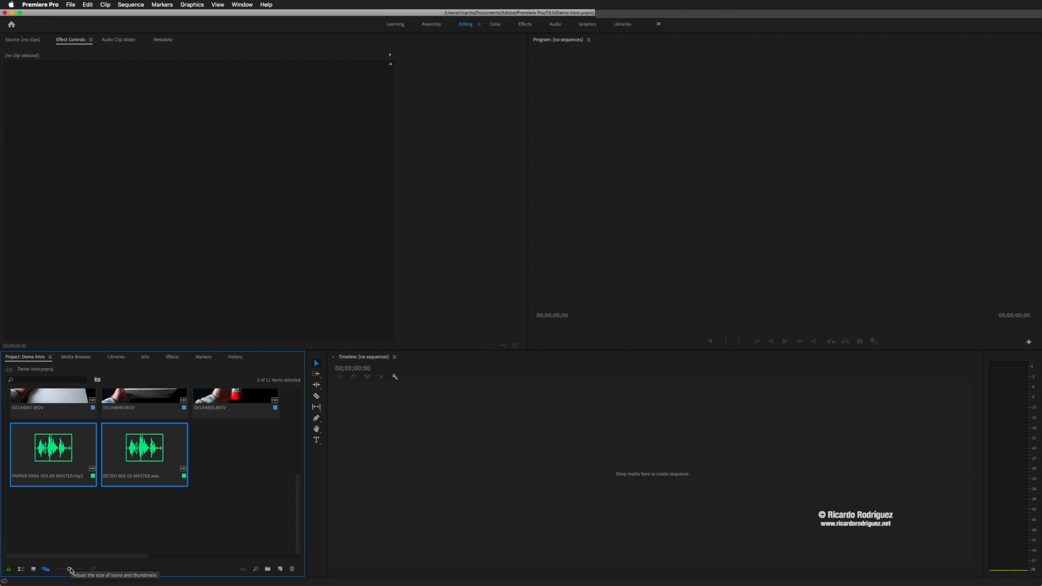
Step: Shrink the Freeform View thumbnails and move the third-column clips and the second-row bottle clip into the empty space beside the grid
drag(70, 570, 56, 570)
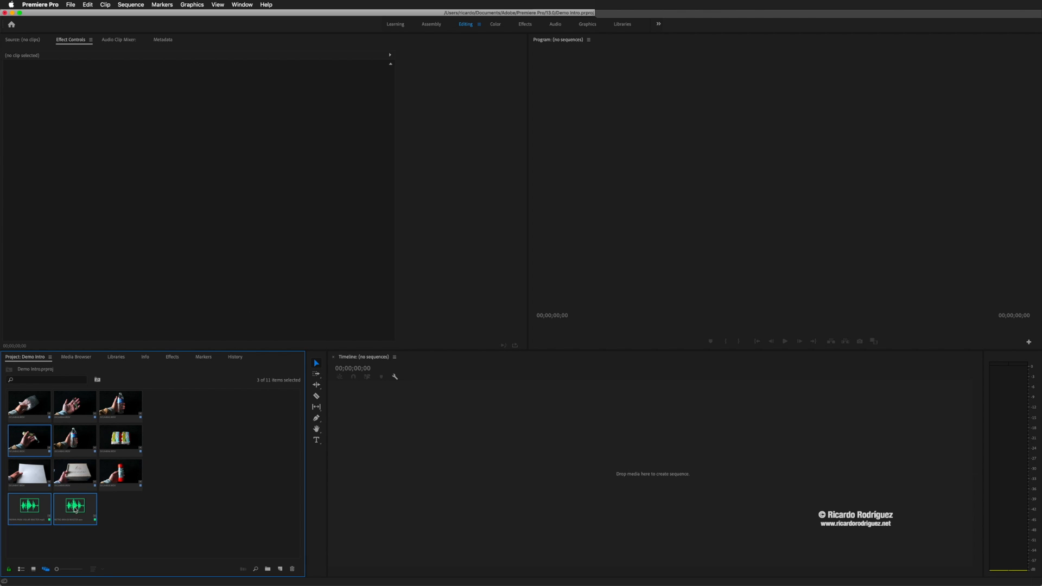
drag(131, 400, 226, 437)
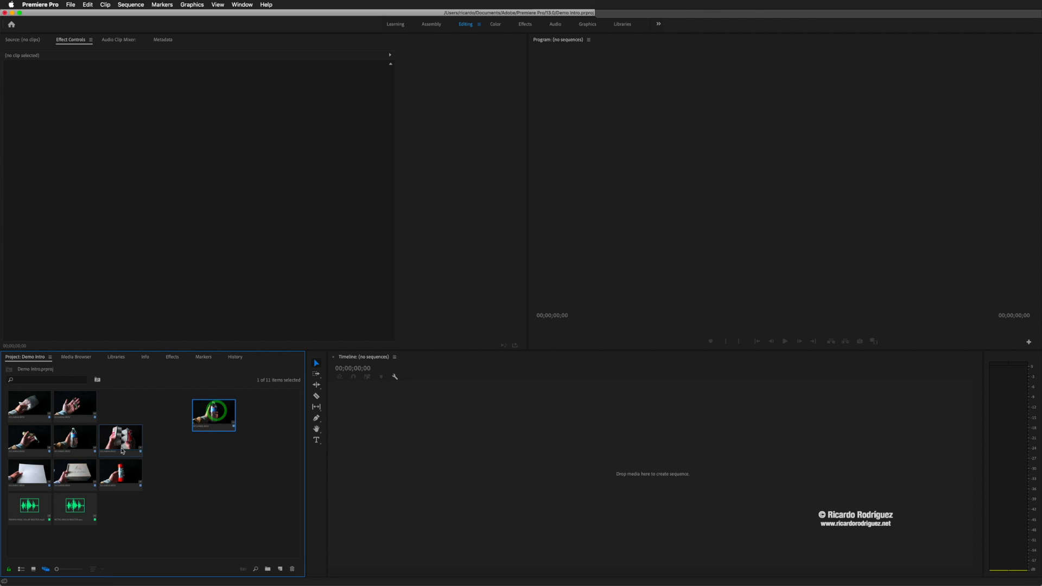
drag(116, 437, 228, 426)
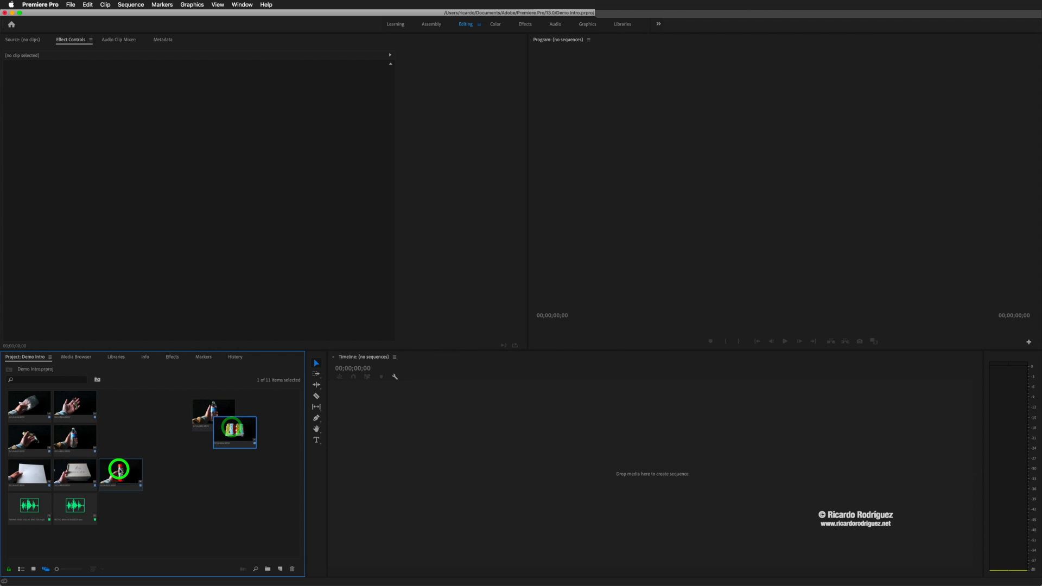
drag(120, 471, 210, 451)
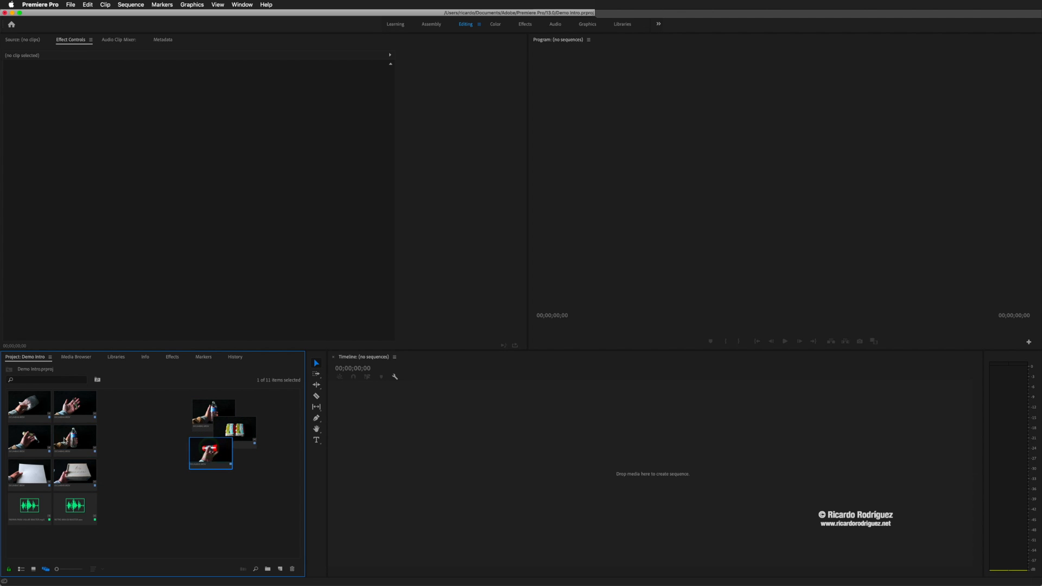
drag(81, 433, 193, 437)
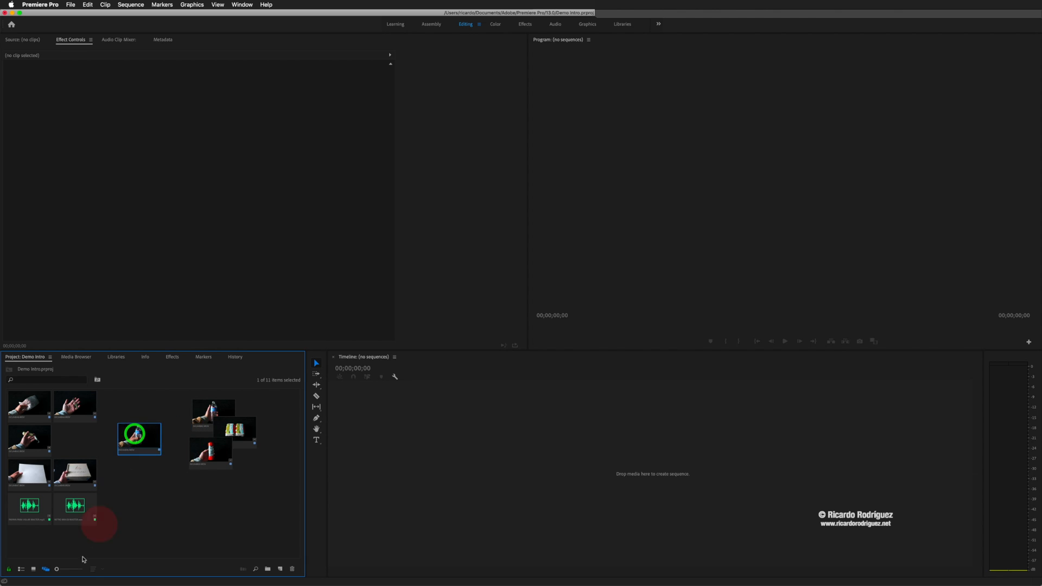
Step: Show the project items in Icon View with larger thumbnails and preview the first clip and 0V1A4841.MOV by skimming
click(33, 569)
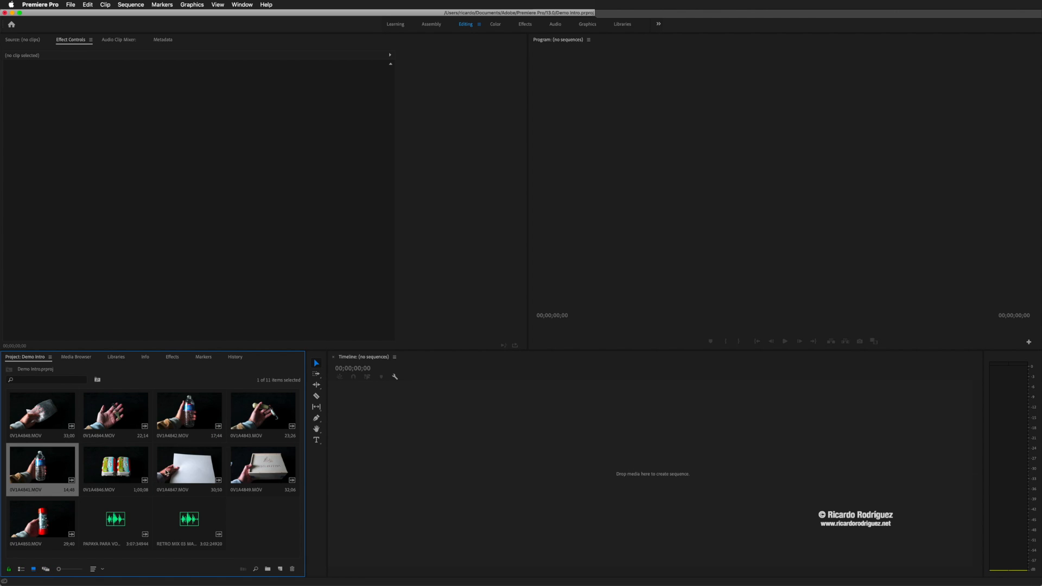
key(shift+bracketright)
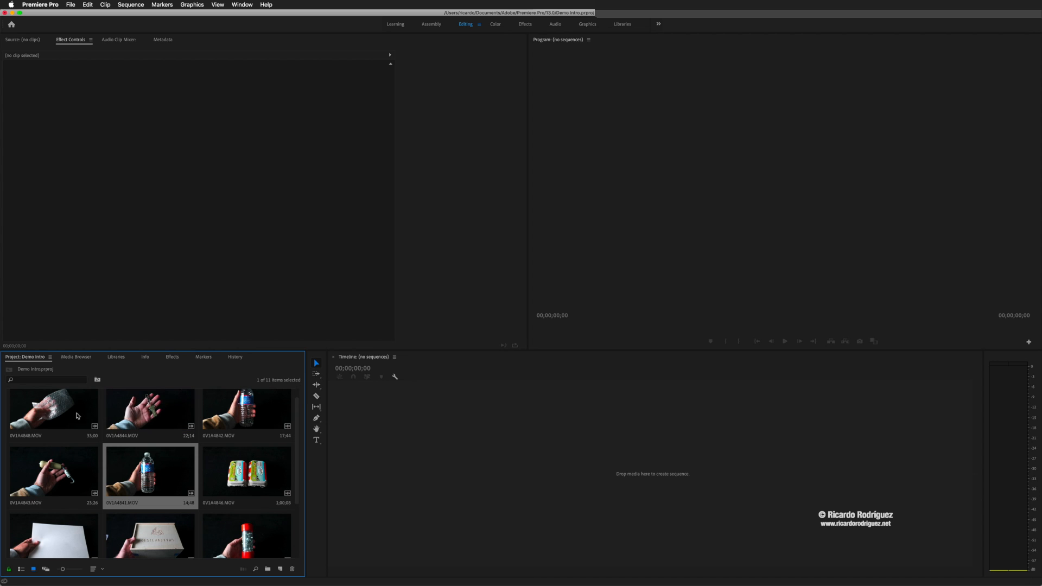
click(57, 420)
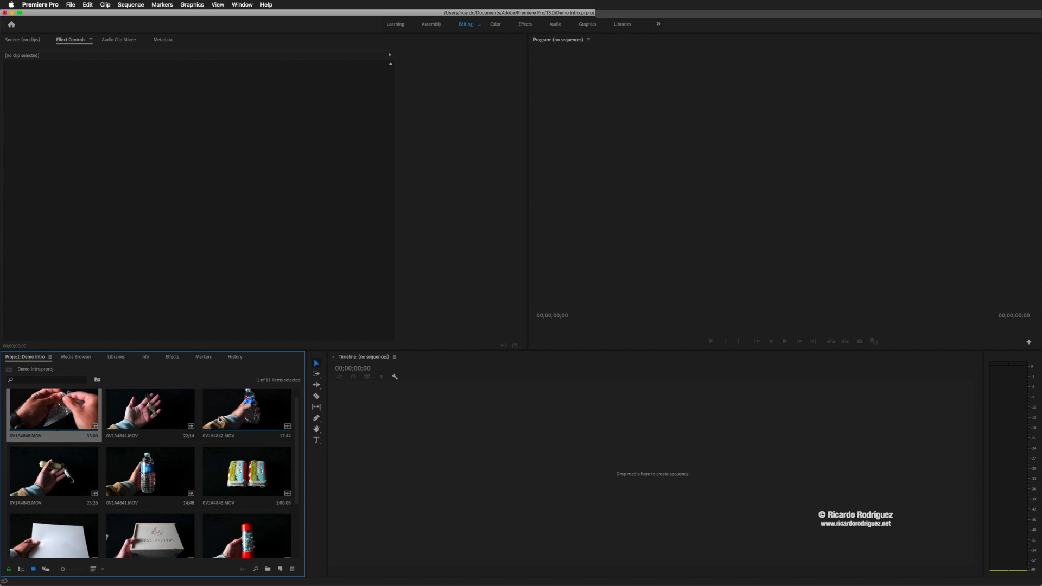
click(158, 473)
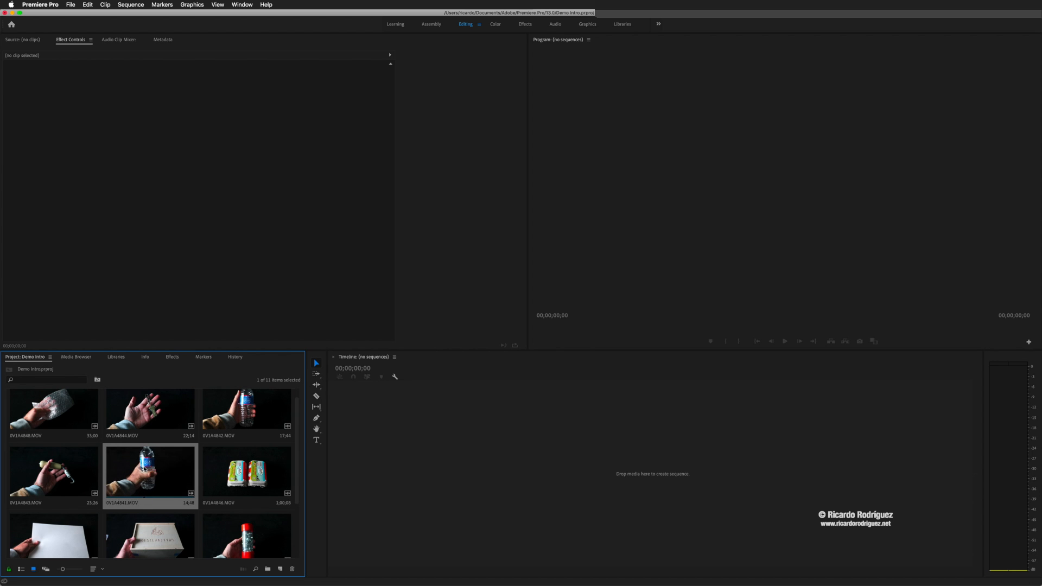
Step: Load 0V1A4841.MOV into the Source Monitor and play it from the beginning
key(super+shift+p)
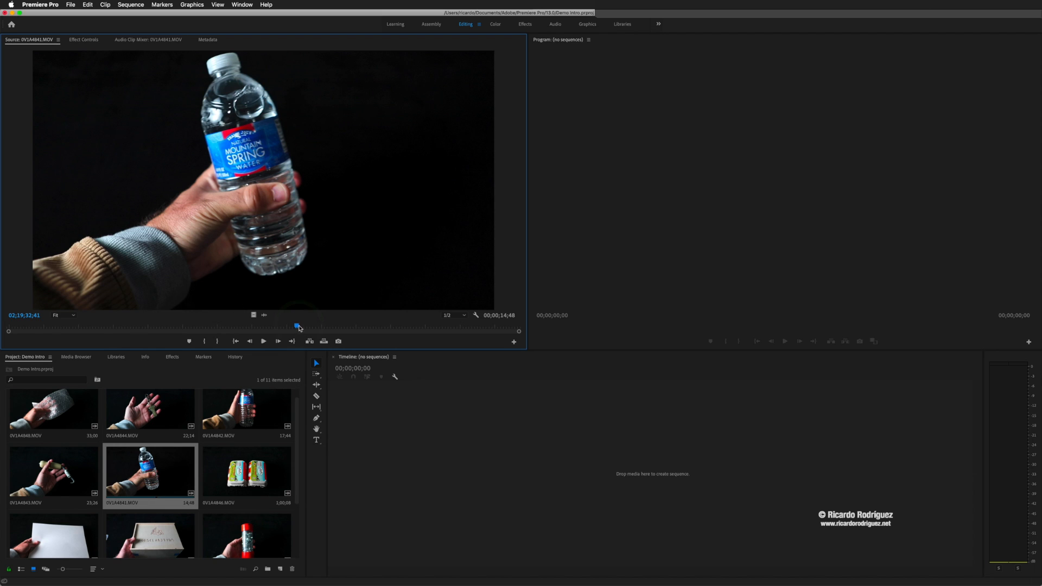
drag(298, 328, 7, 324)
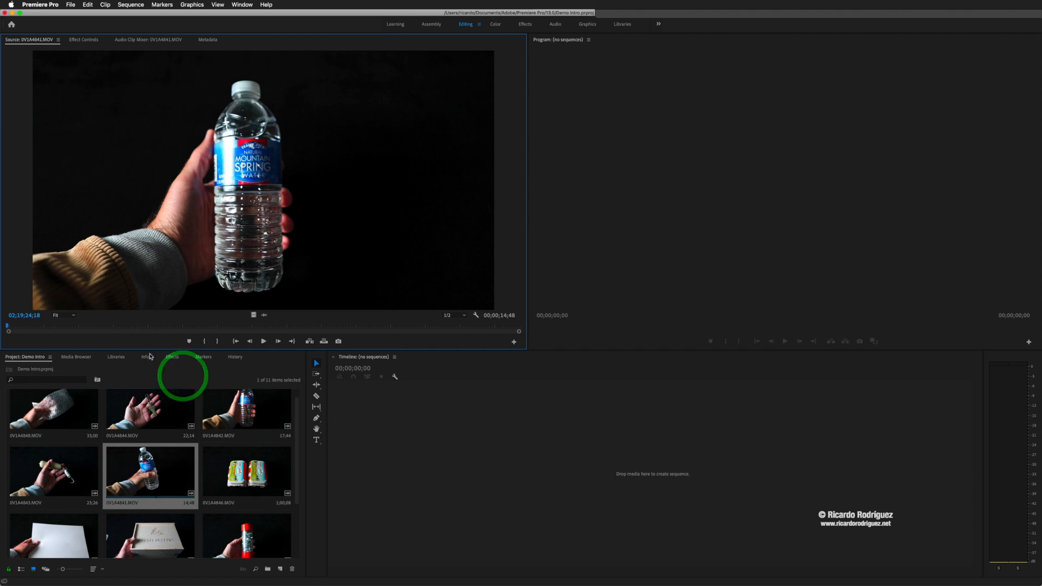
key(space)
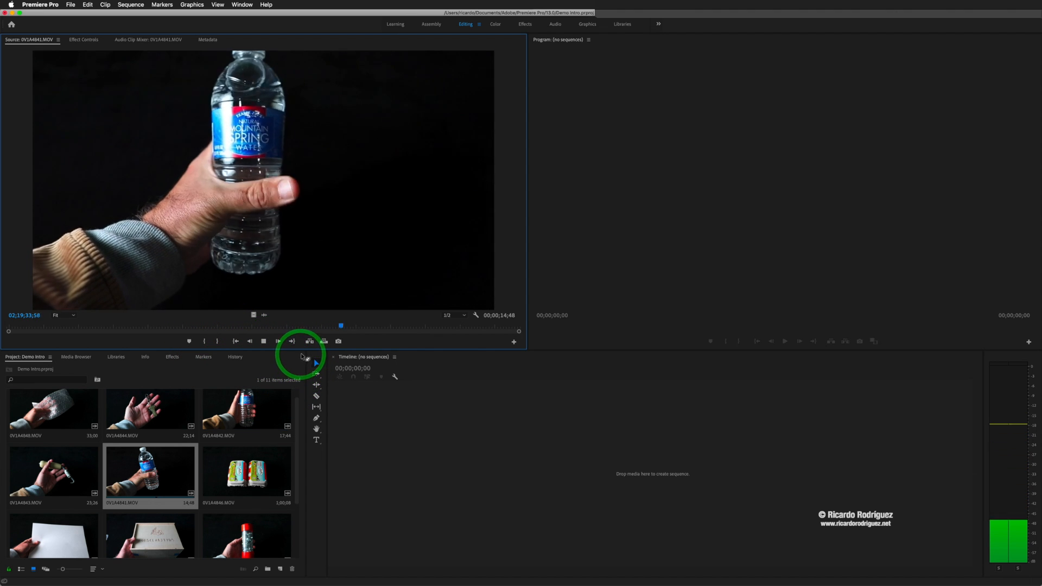
Step: Mark the In point of 0V1A4841.MOV at 02;19;27;05 and the Out point at 02;19;34;49
drag(341, 325, 89, 326)
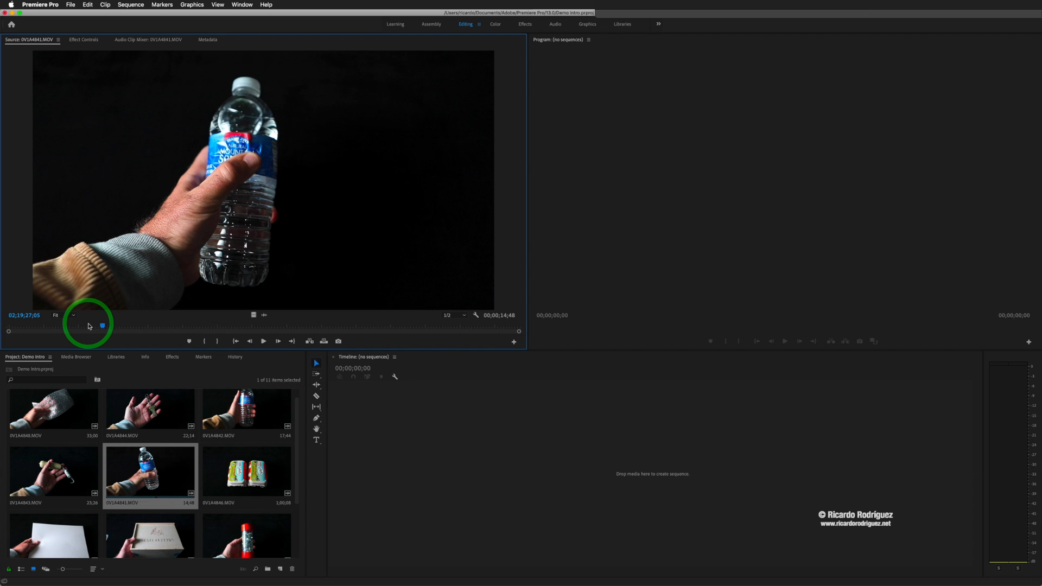
key(i)
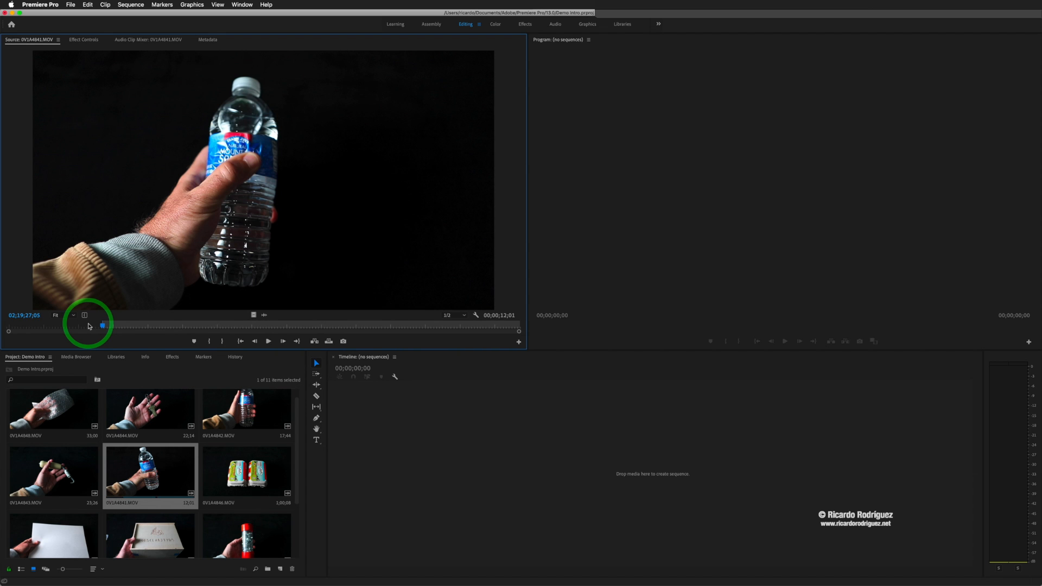
key(space)
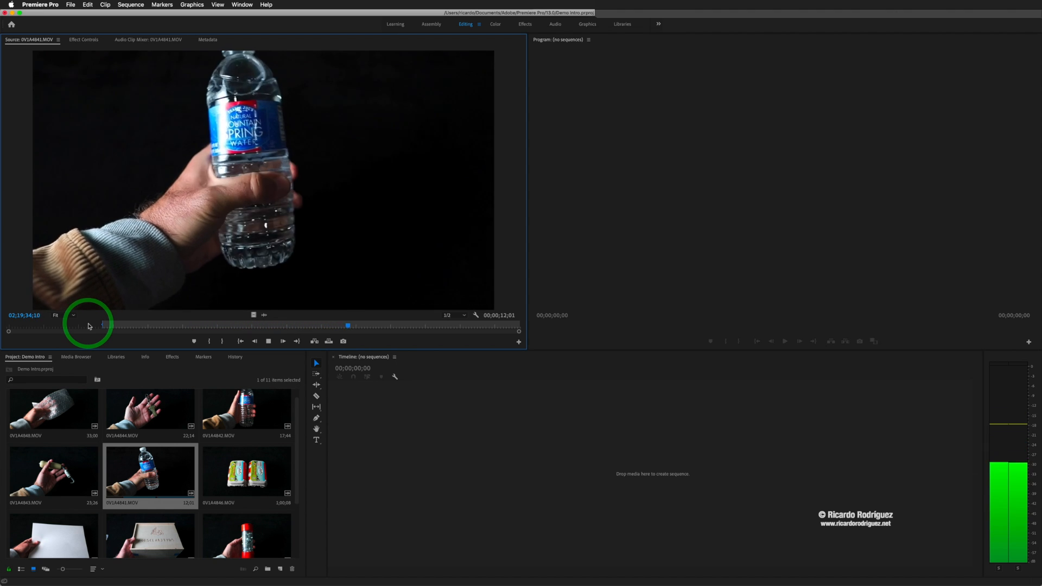
key(space)
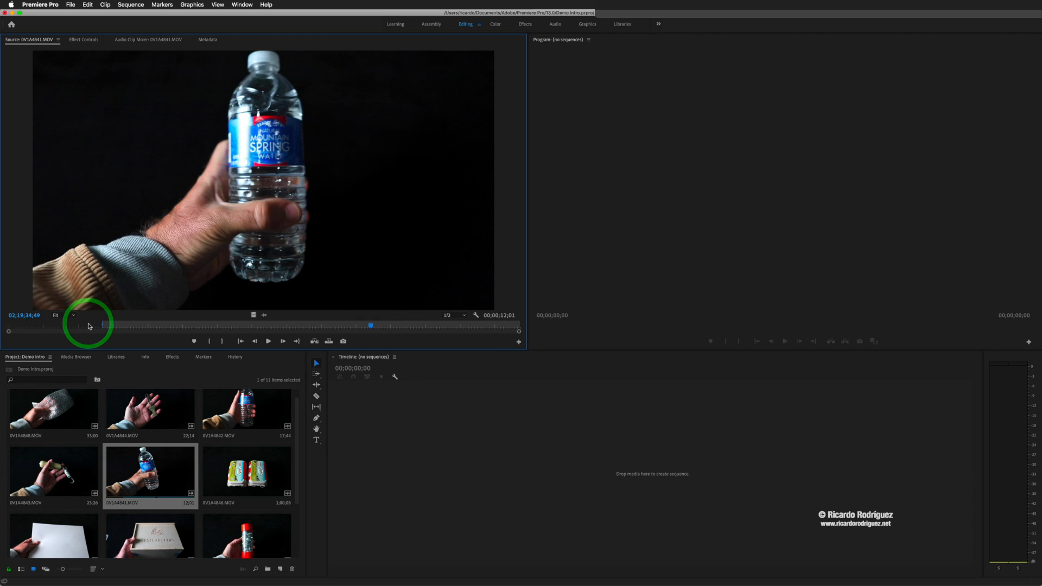
key(o)
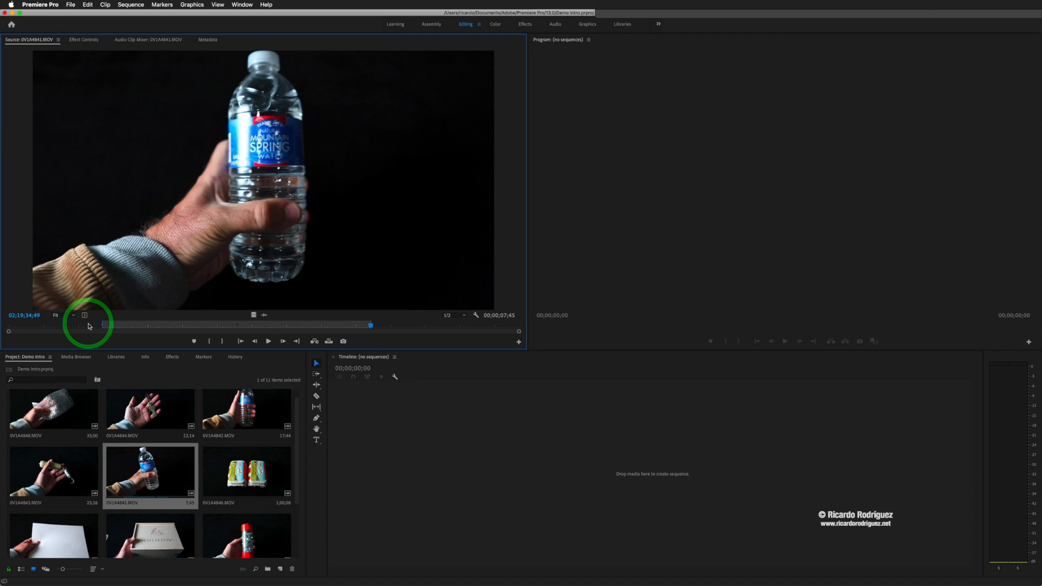
Step: Try to insert the marked range of 0V1A4841.MOV into the empty timeline with the Insert command
click(87, 326)
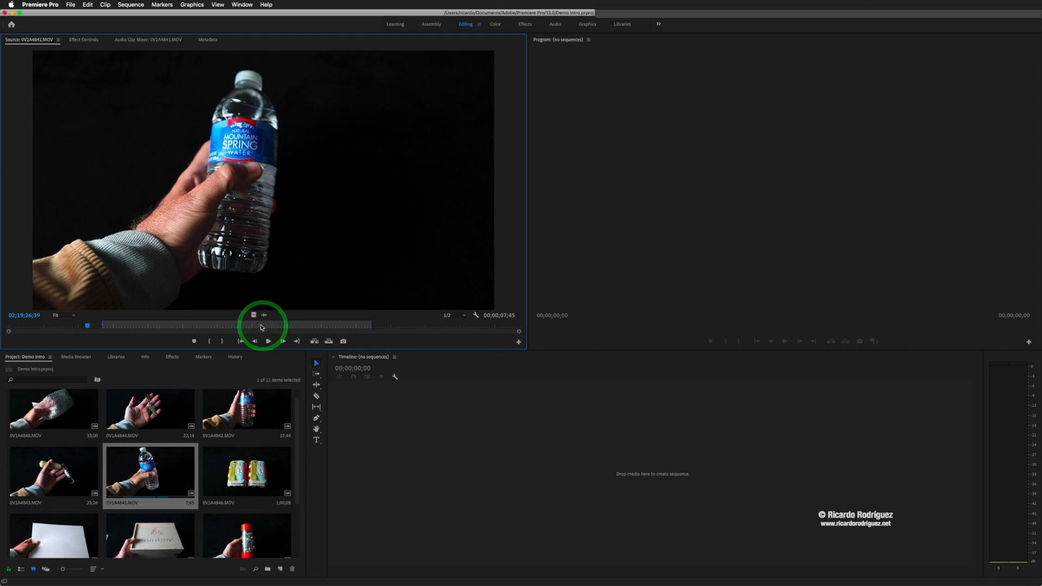
key(super+shift+p)
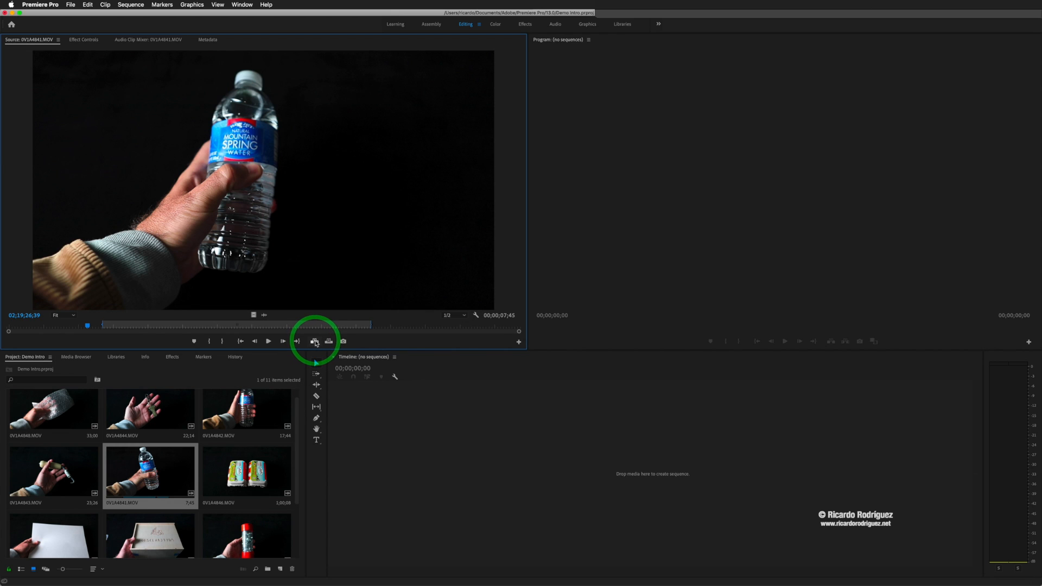
click(316, 342)
click(317, 344)
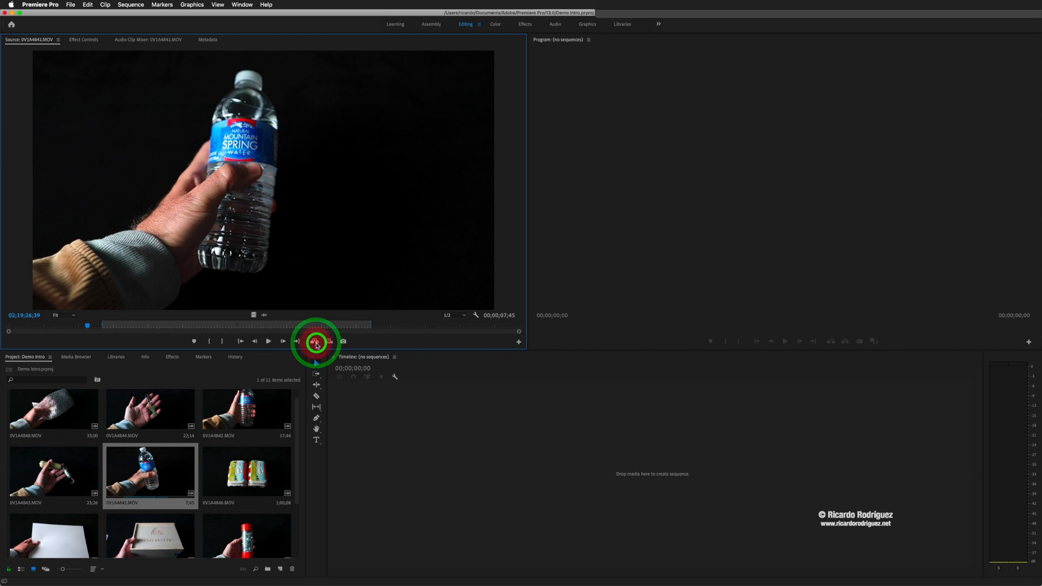
click(315, 342)
click(258, 281)
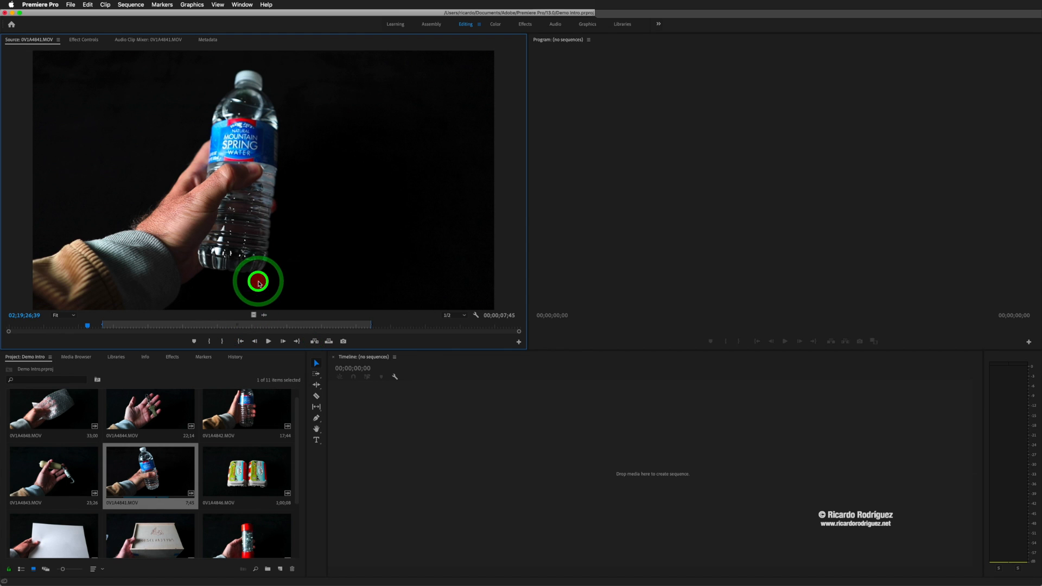
Step: Scrub through the marked range of 0V1A4841.MOV and place it in the empty timeline to create a sequence from it
click(251, 324)
mouse_move(249, 325)
mouse_down()
mouse_move(193, 326)
mouse_move(261, 325)
mouse_up()
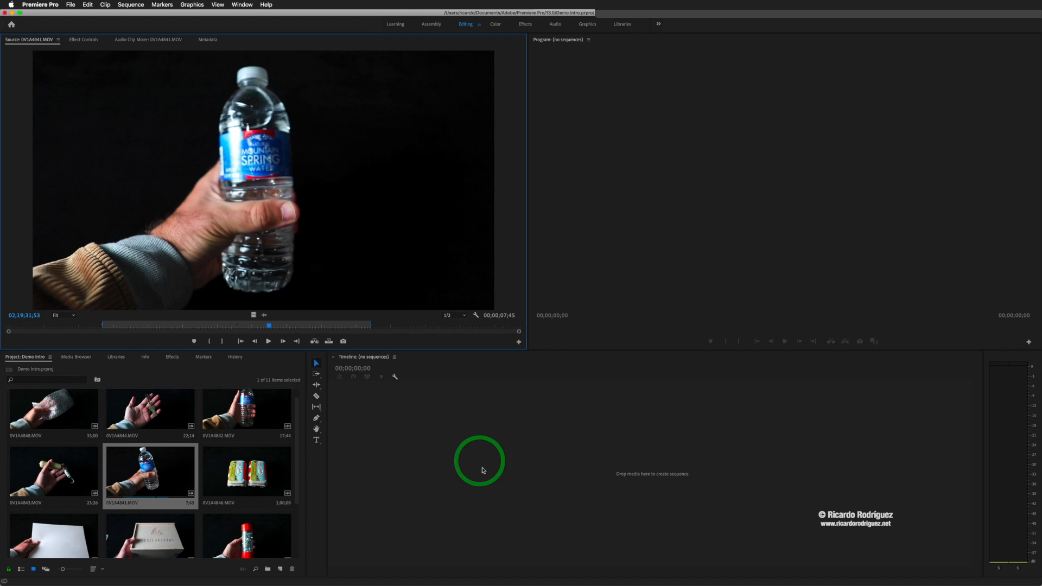
click(481, 468)
scroll(232, 173, up, 10)
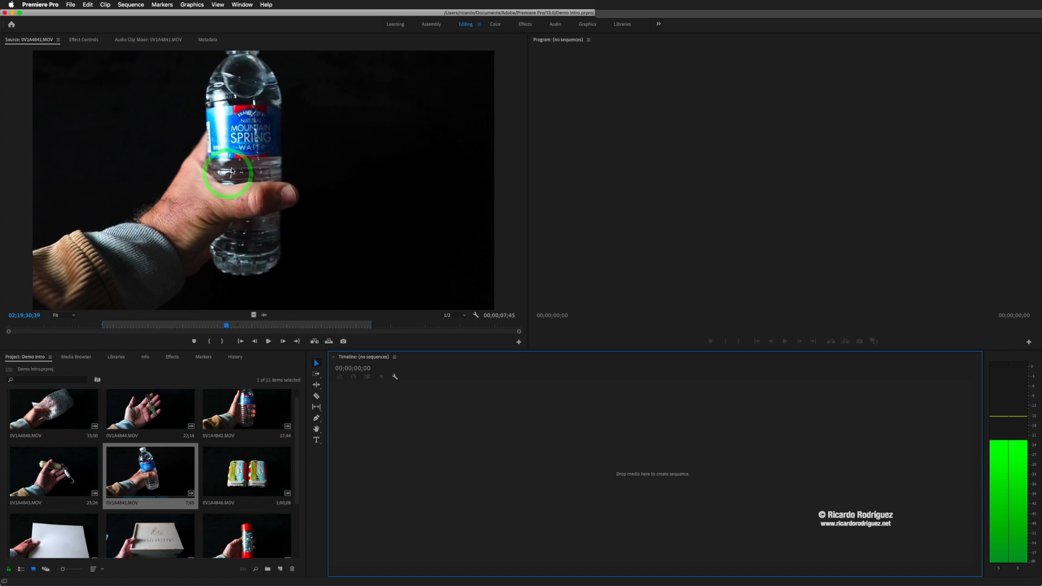
drag(244, 160, 415, 464)
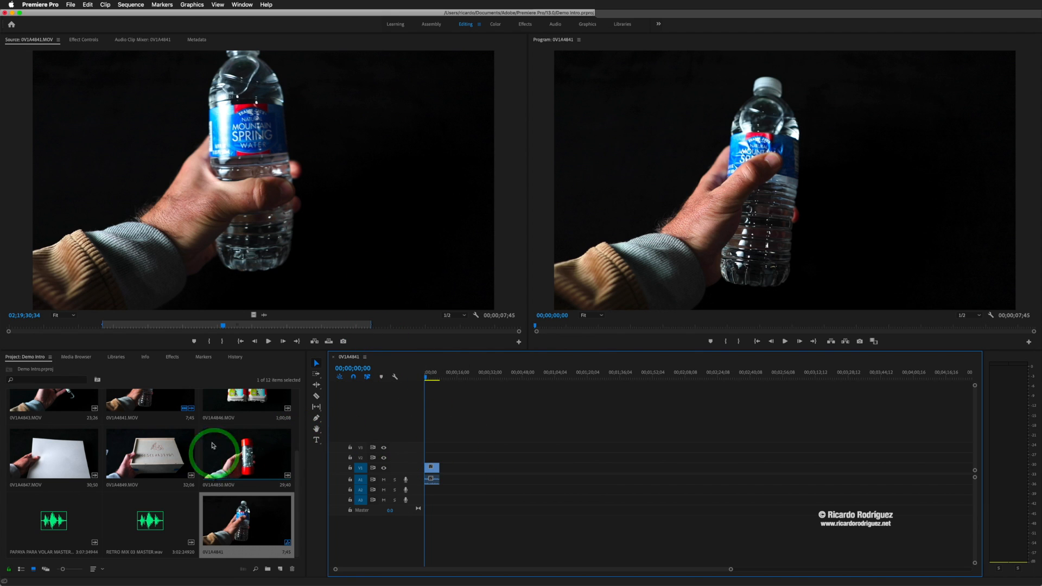
Step: Load 0V1A4850.MOV into the Source Monitor, play its opening part and mark the In point at 02;23;43;29
click(242, 461)
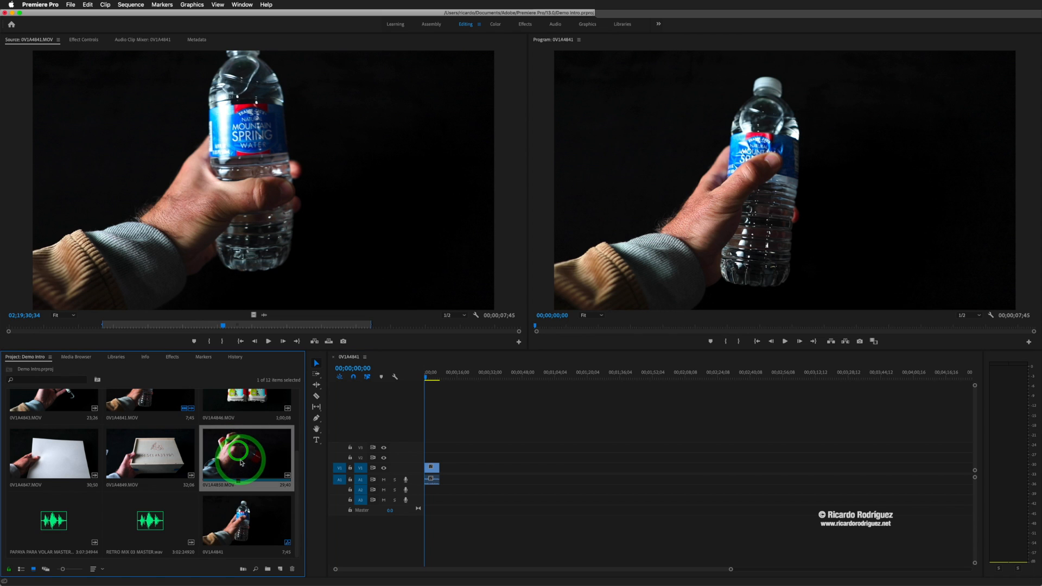
double_click(252, 456)
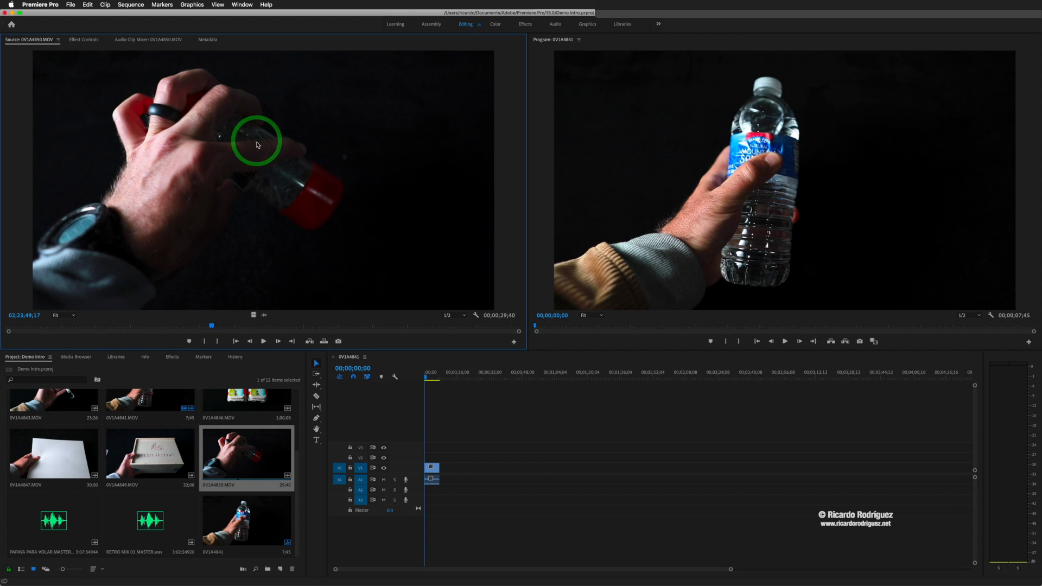
drag(210, 329, 42, 326)
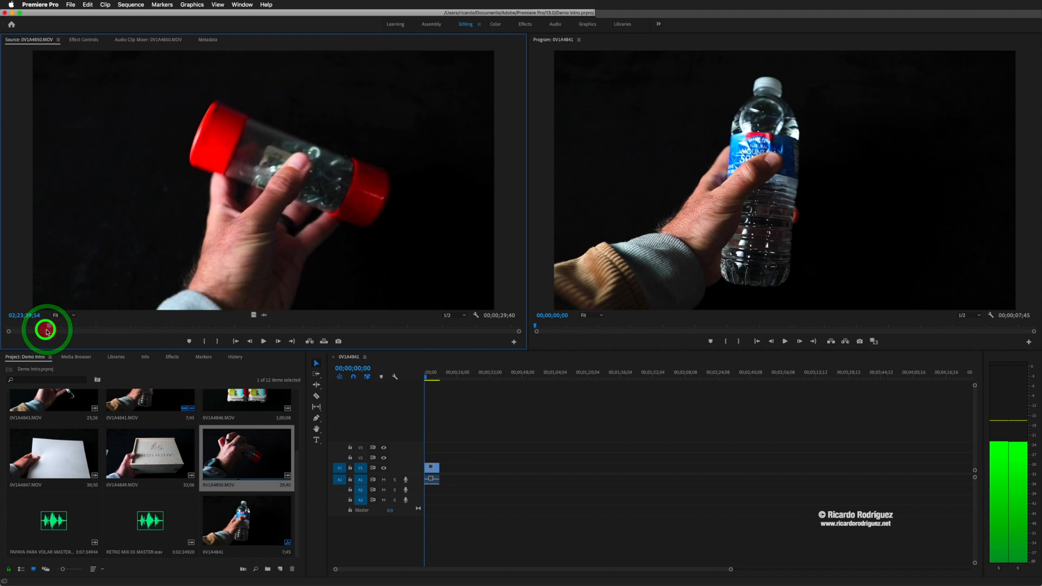
key(space)
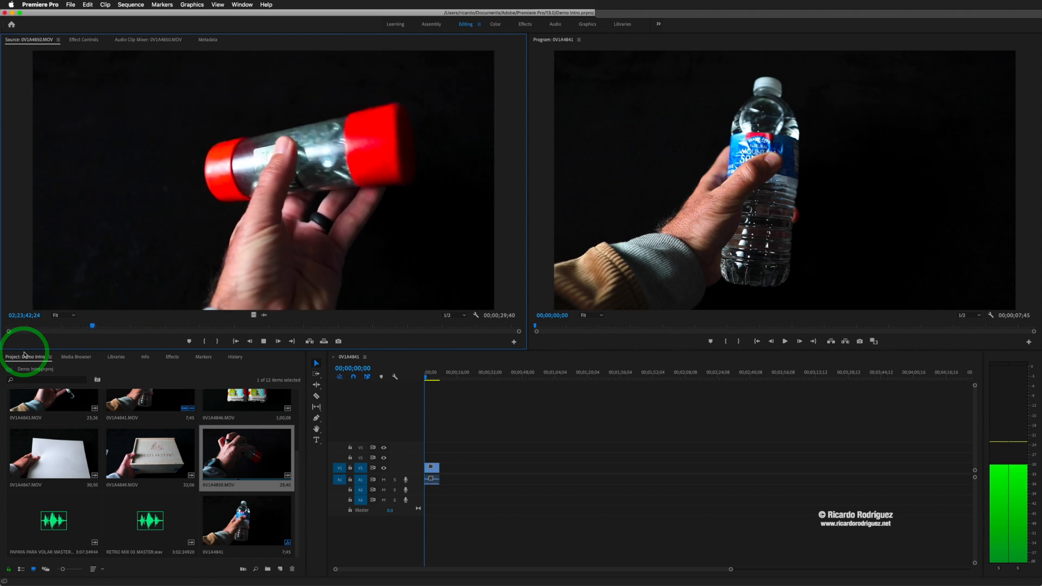
key(space)
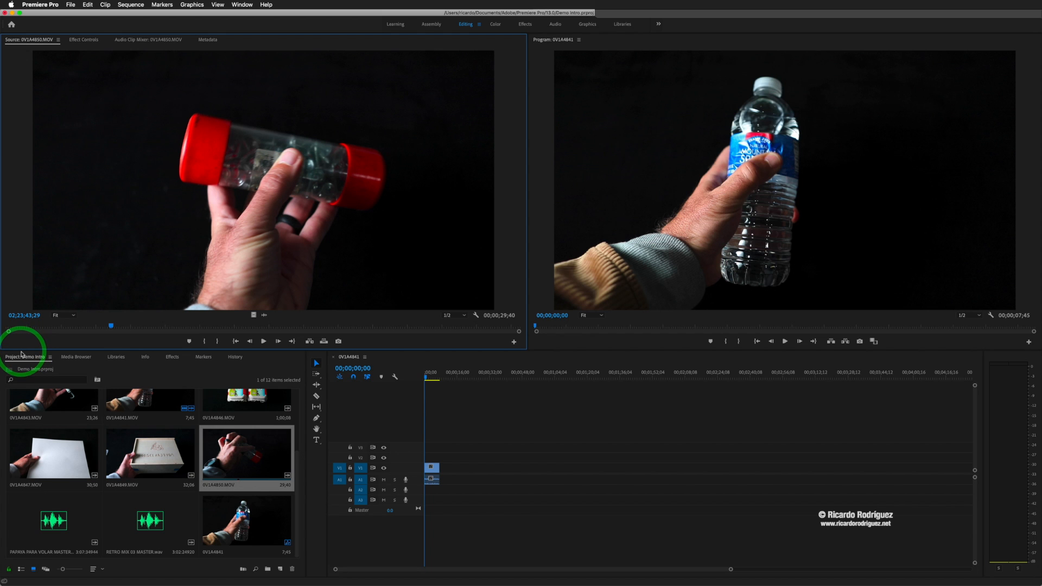
key(i)
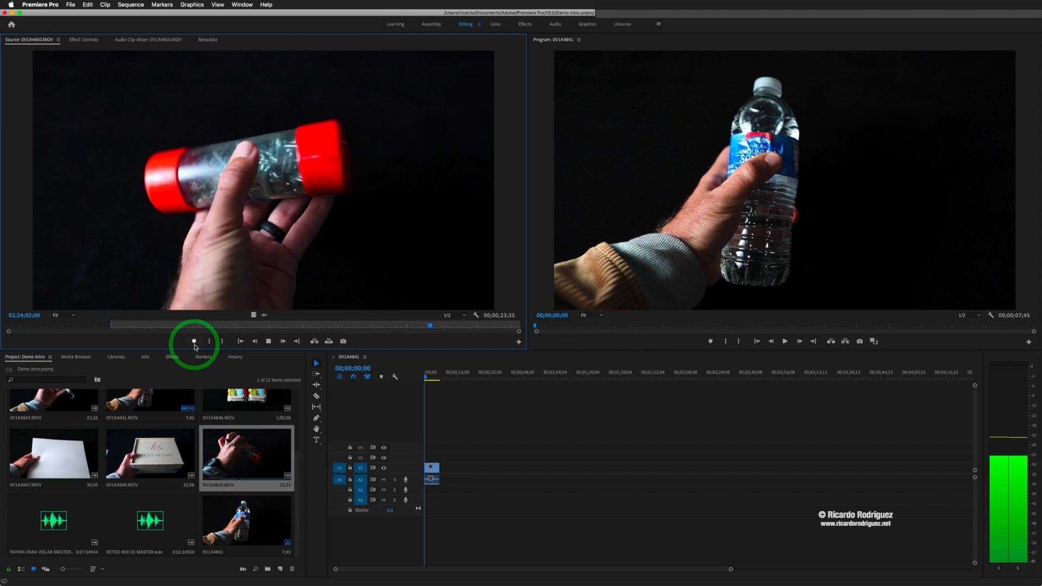
Step: Add a marker at 02;24;02;43 in 0V1A4850.MOV and mark its Out point ten frames earlier at 02;24;02;33
click(194, 342)
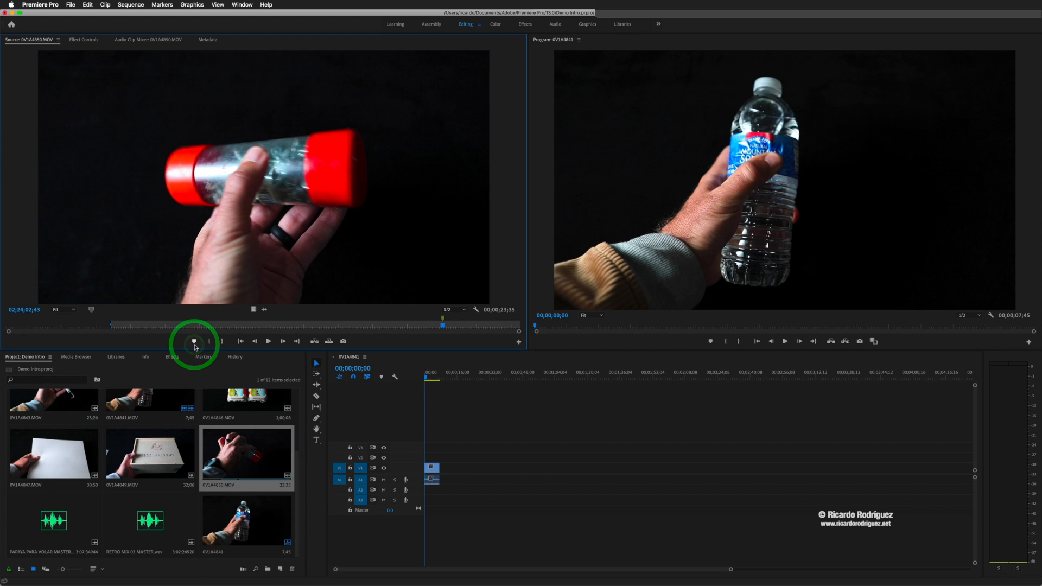
key(shift+Left)
key(shift+Left)
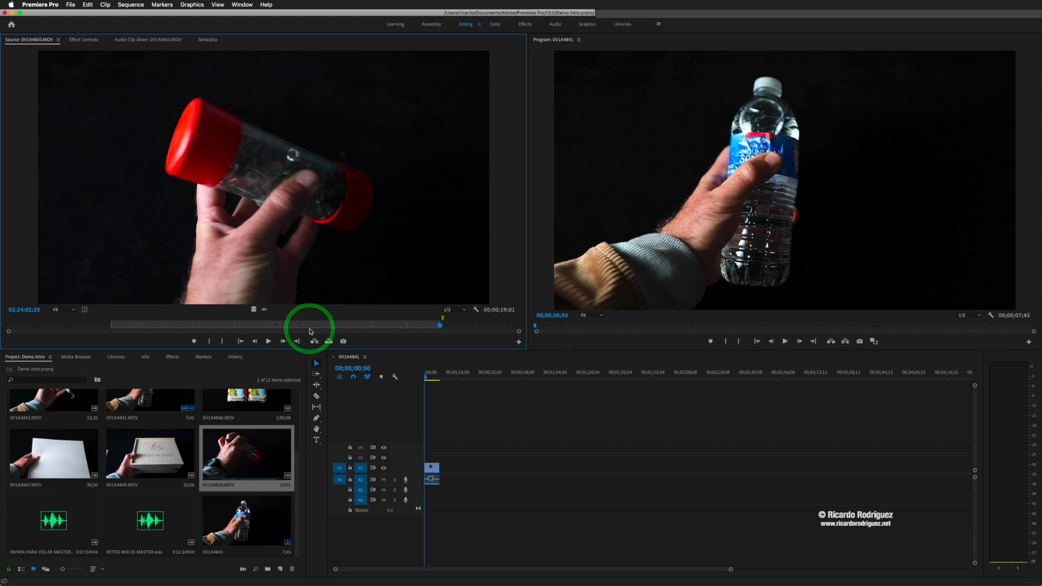
Step: Insert the marked range of 0V1A4850.MOV at the start of the sequence and move the timeline playhead to 00;00;14;11
click(311, 332)
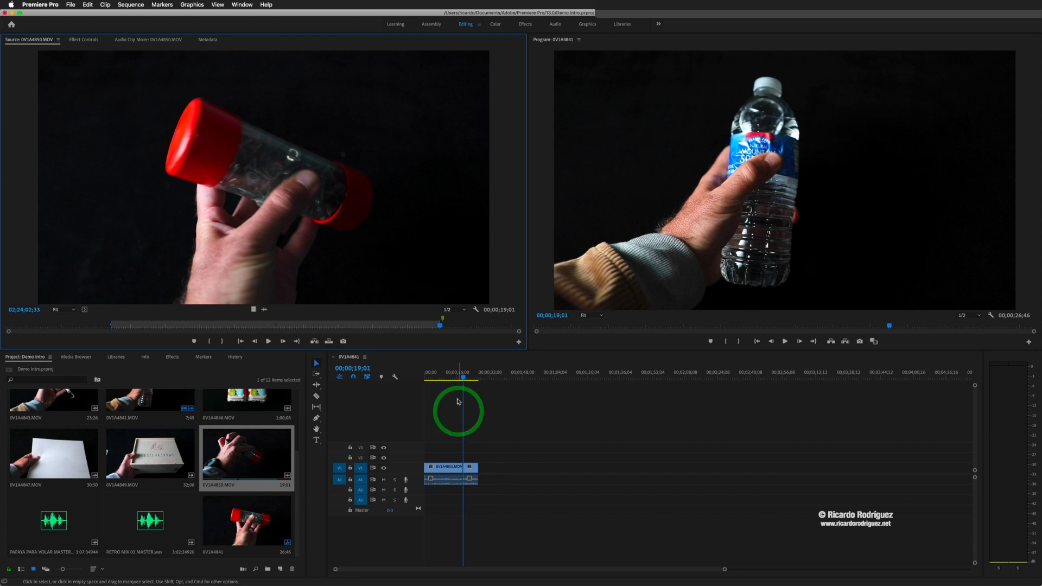
mouse_move(462, 376)
mouse_down()
mouse_move(435, 373)
mouse_move(474, 373)
mouse_move(439, 374)
mouse_move(465, 374)
mouse_move(452, 375)
mouse_up()
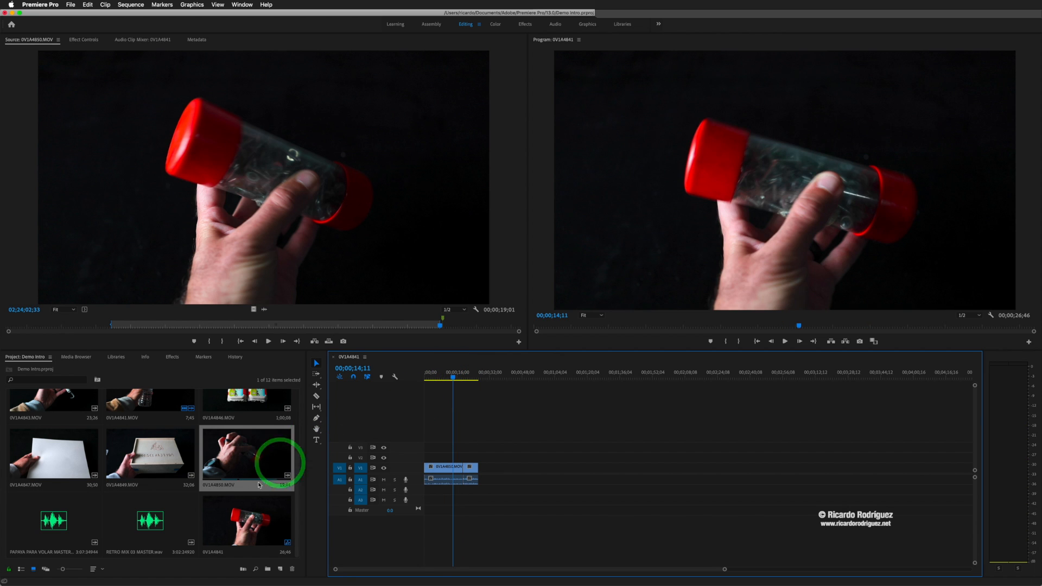
click(296, 480)
drag(296, 480, 295, 461)
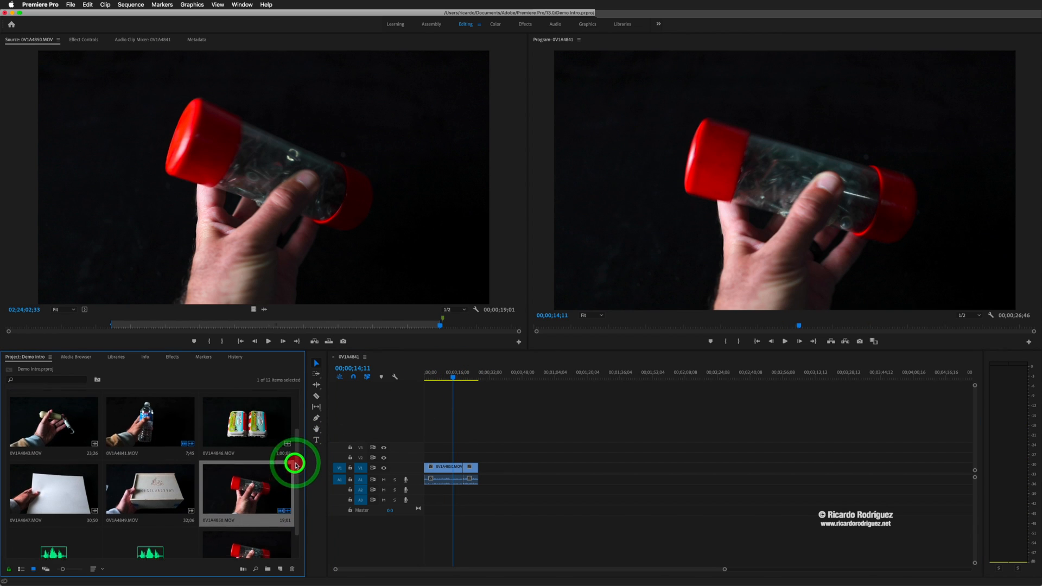
Step: Load 0V1A4849.MOV into the Source Monitor and mark its In point at 02;23;18;09
click(155, 497)
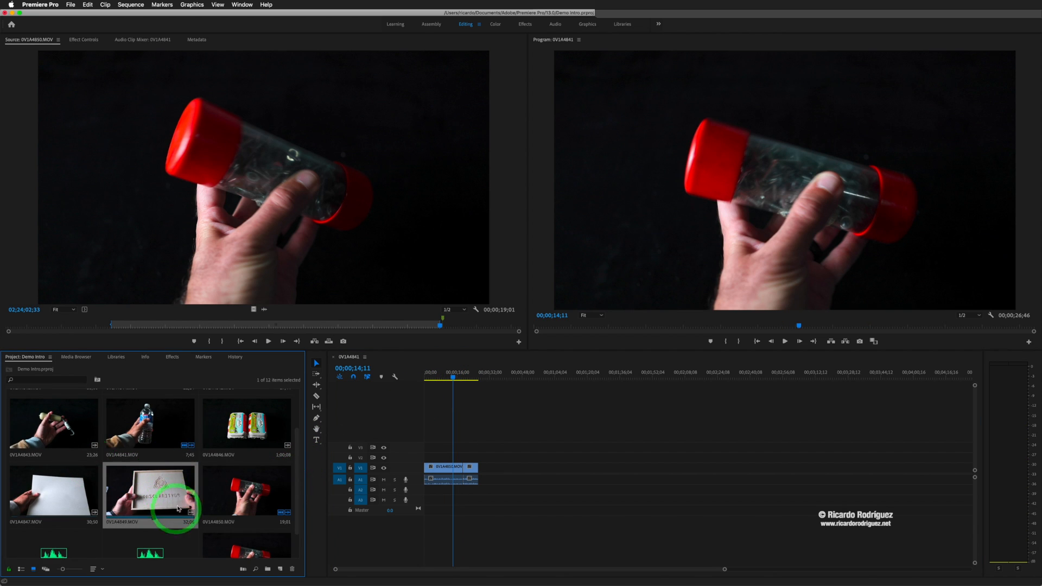
double_click(158, 482)
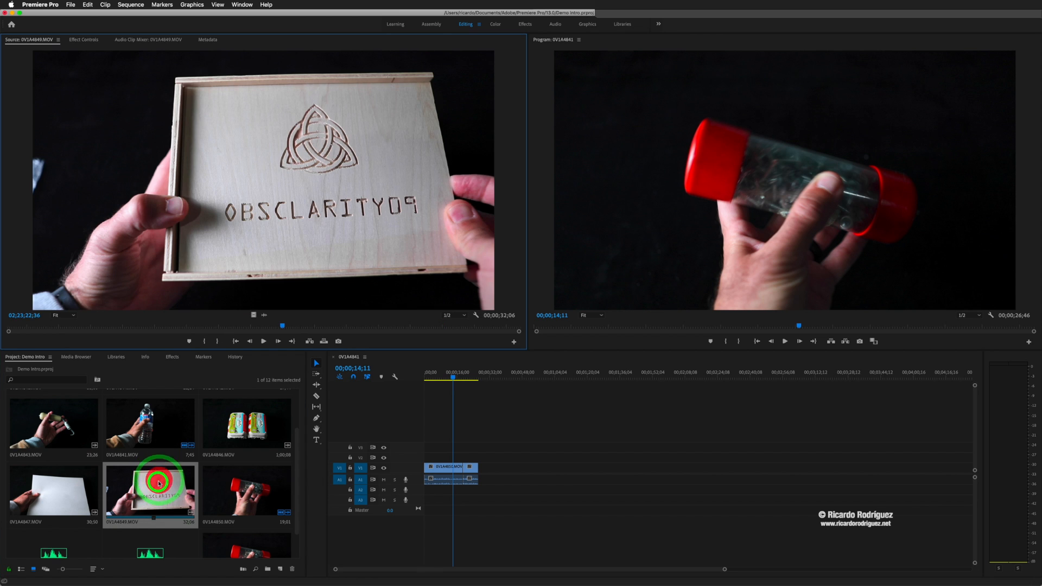
click(28, 316)
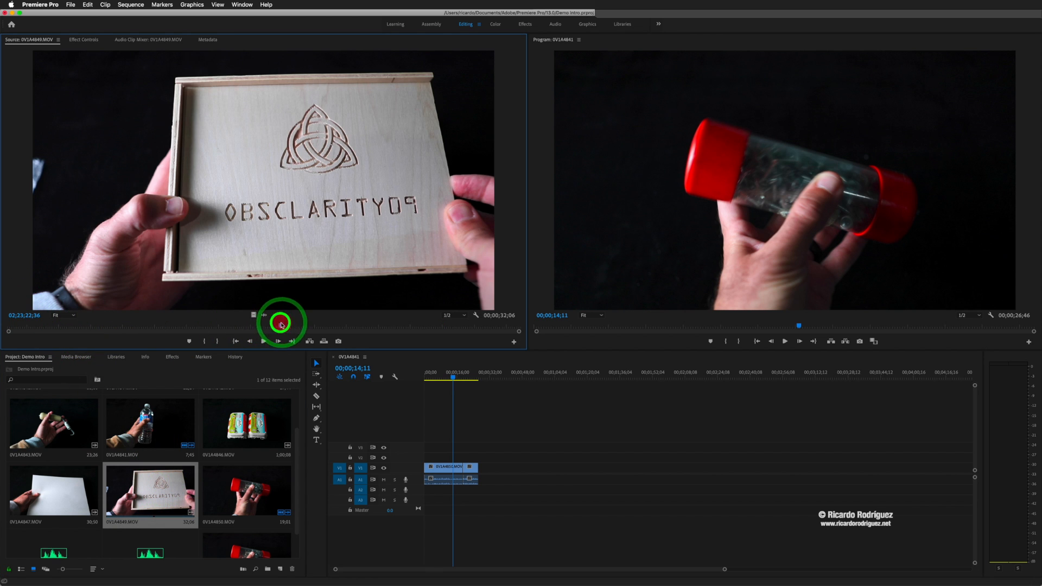
drag(279, 326, 207, 330)
key(i)
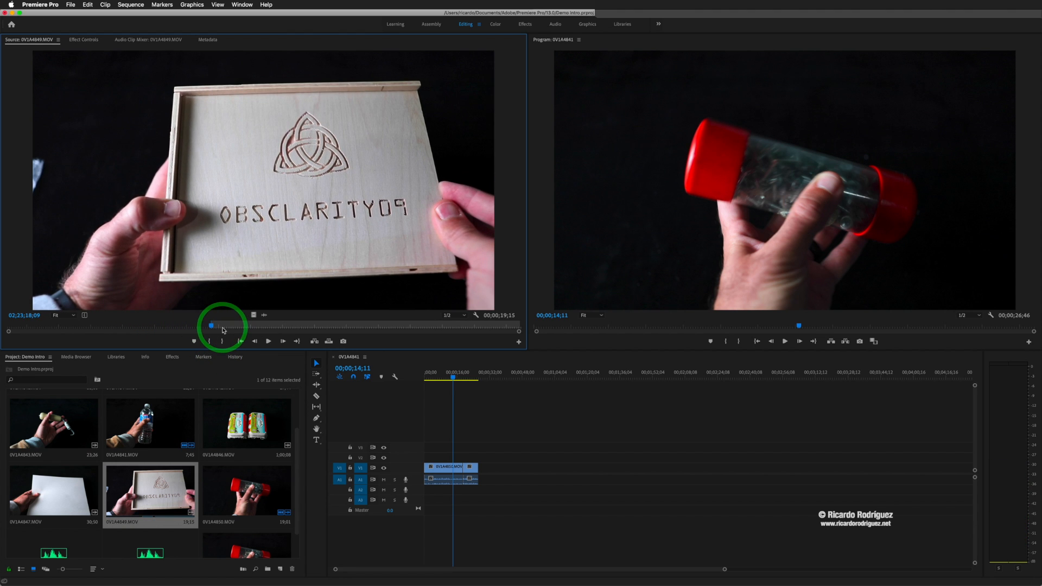
Step: Mark the Out point of 0V1A4849.MOV at 02;23;35;46 and append the marked range to the end of the sequence
key(space)
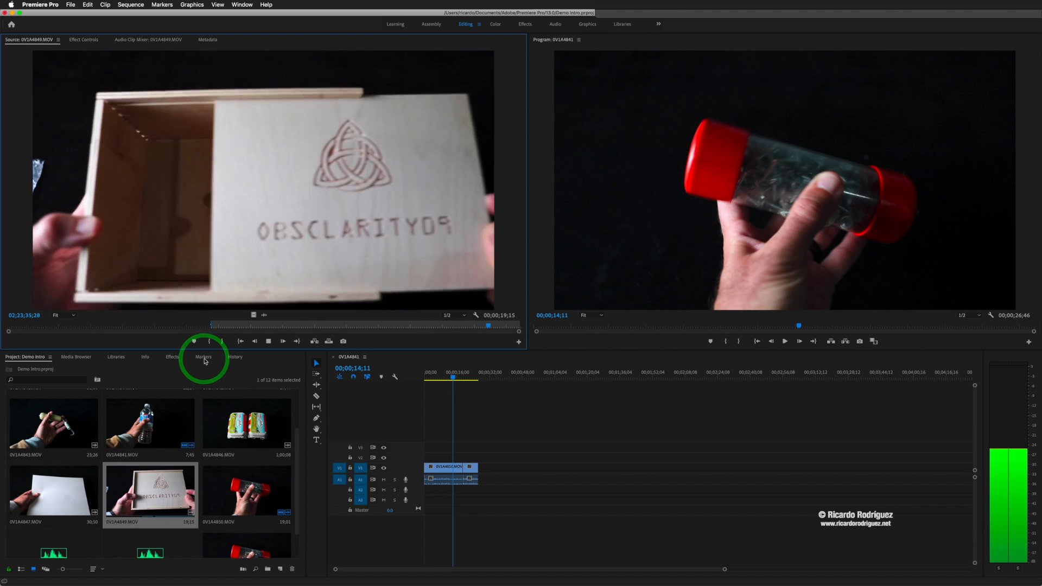
key(space)
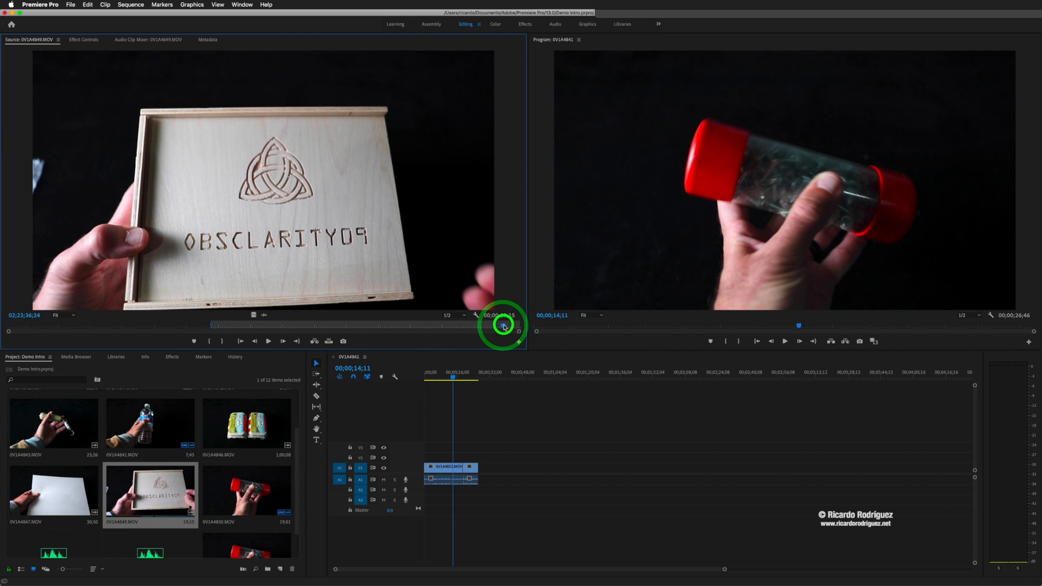
drag(503, 326, 493, 327)
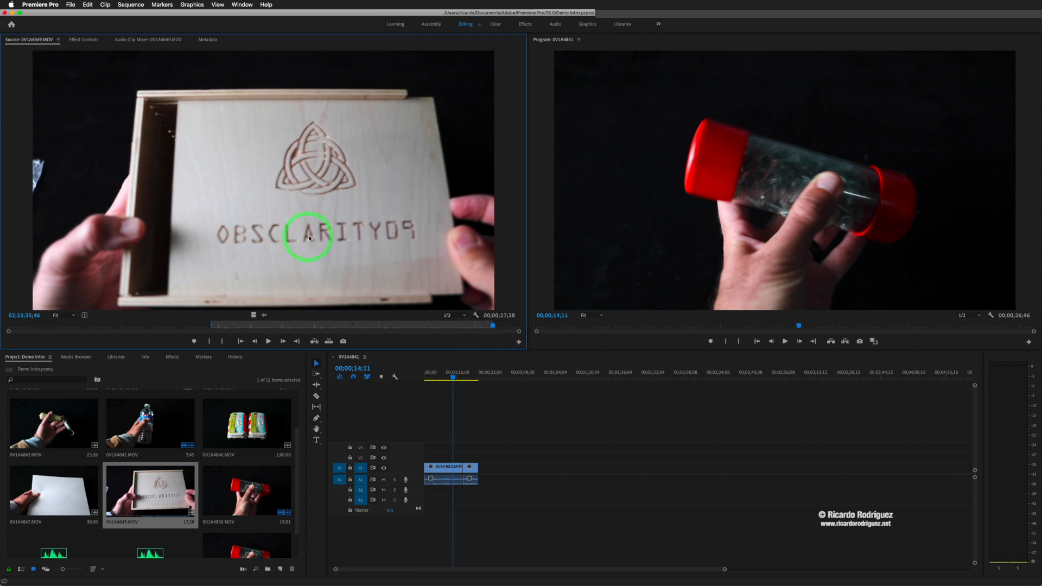
drag(300, 216, 500, 475)
click(532, 473)
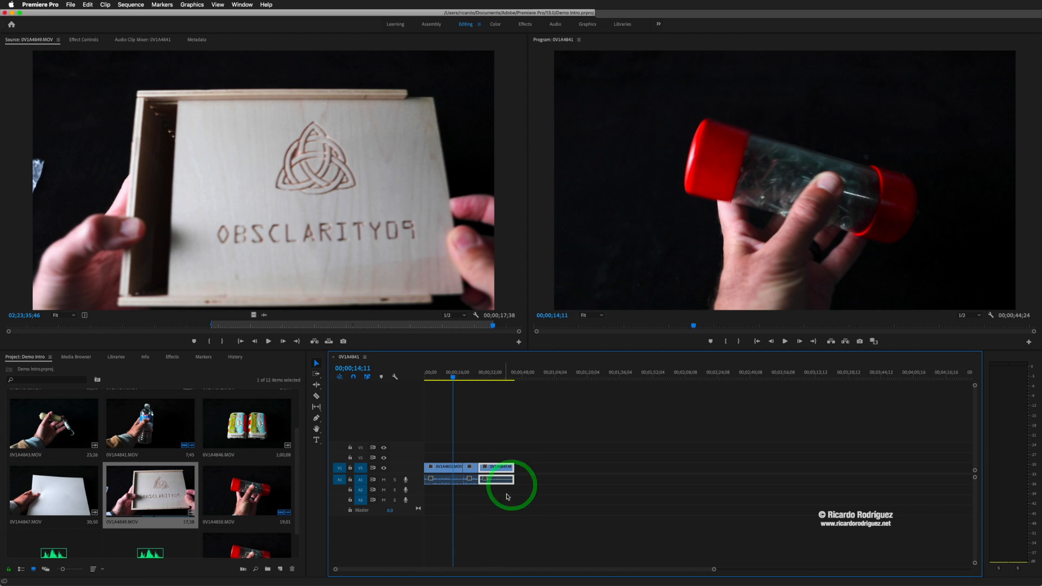
Step: Append the full clips 0V1A4846.MOV, 0V1A4843.MOV and 0V1A4847.MOV, in that order, to the end of the sequence
click(256, 431)
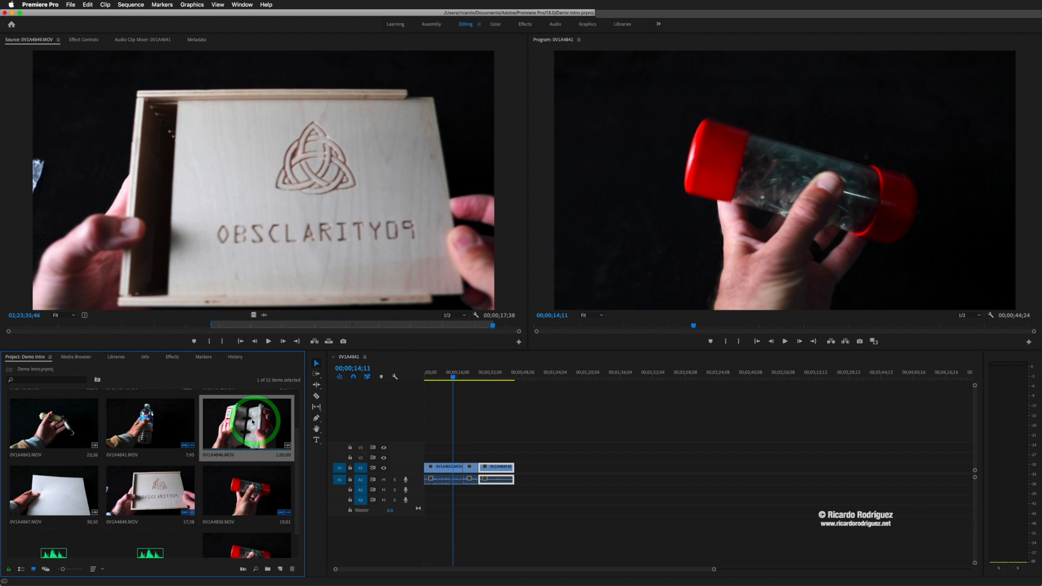
double_click(256, 445)
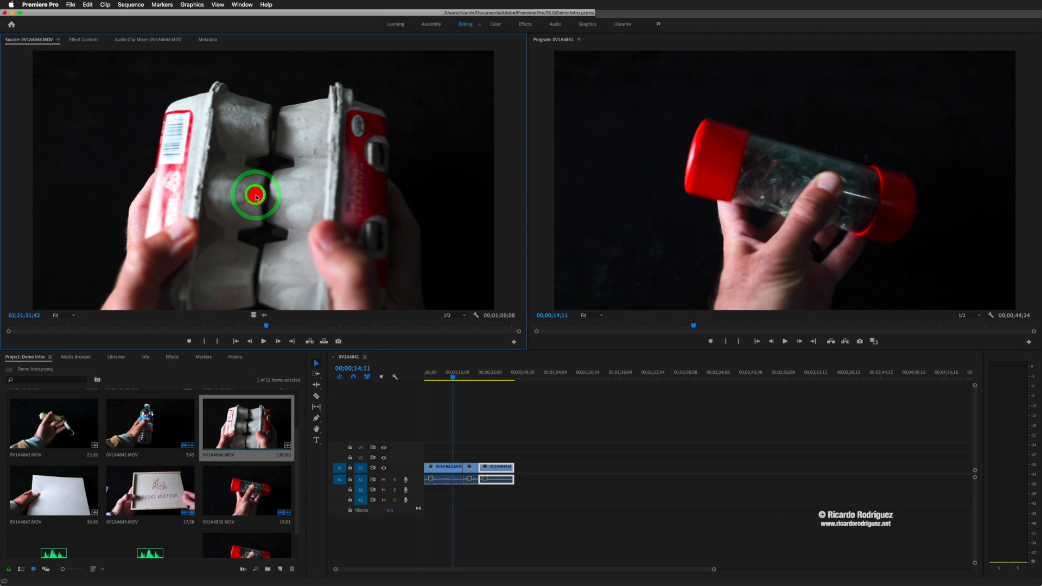
drag(258, 265, 518, 471)
click(75, 445)
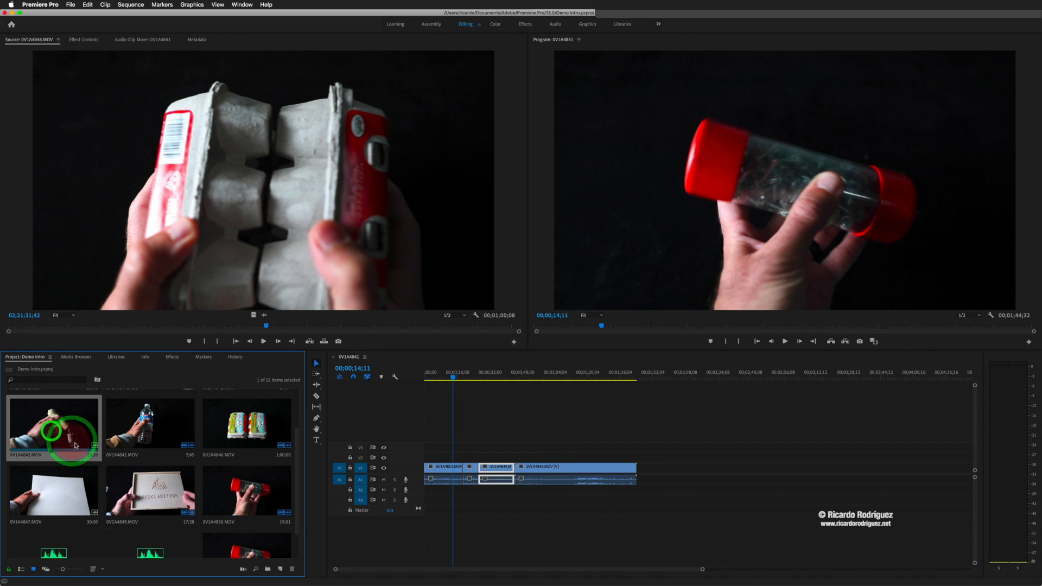
double_click(52, 417)
drag(224, 182, 636, 471)
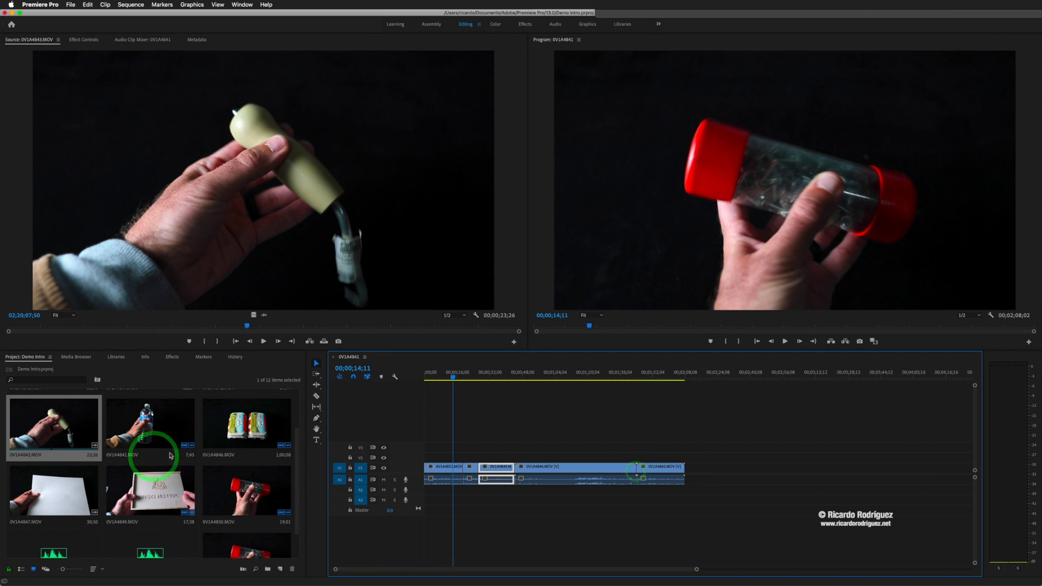
double_click(54, 492)
drag(234, 171, 691, 477)
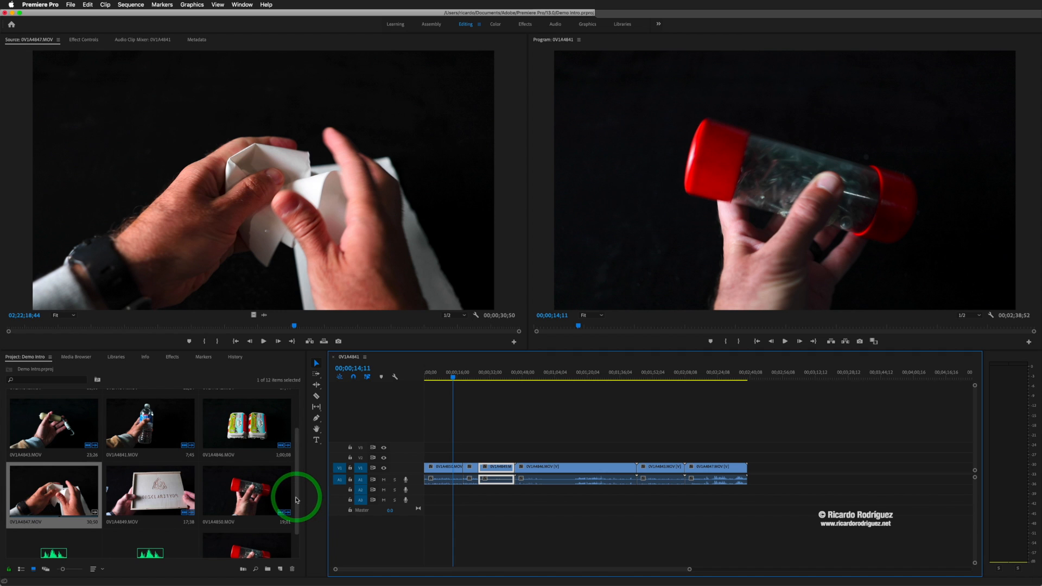
Step: Load RETRO MIX 03 MASTER.wav into the Source Monitor and scrub through its waveform, stopping at 00;02;50;03
drag(297, 500, 293, 542)
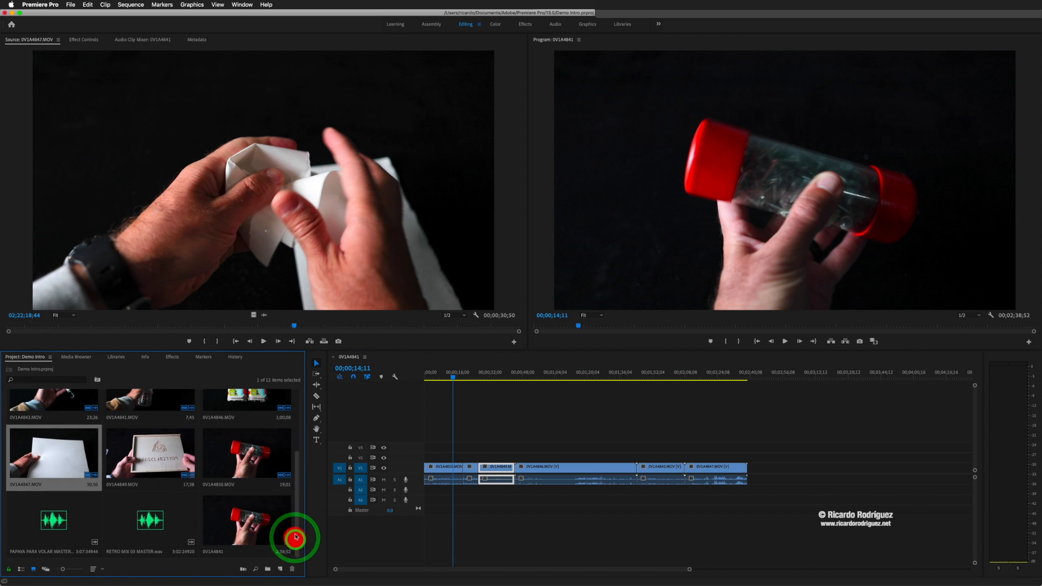
click(145, 524)
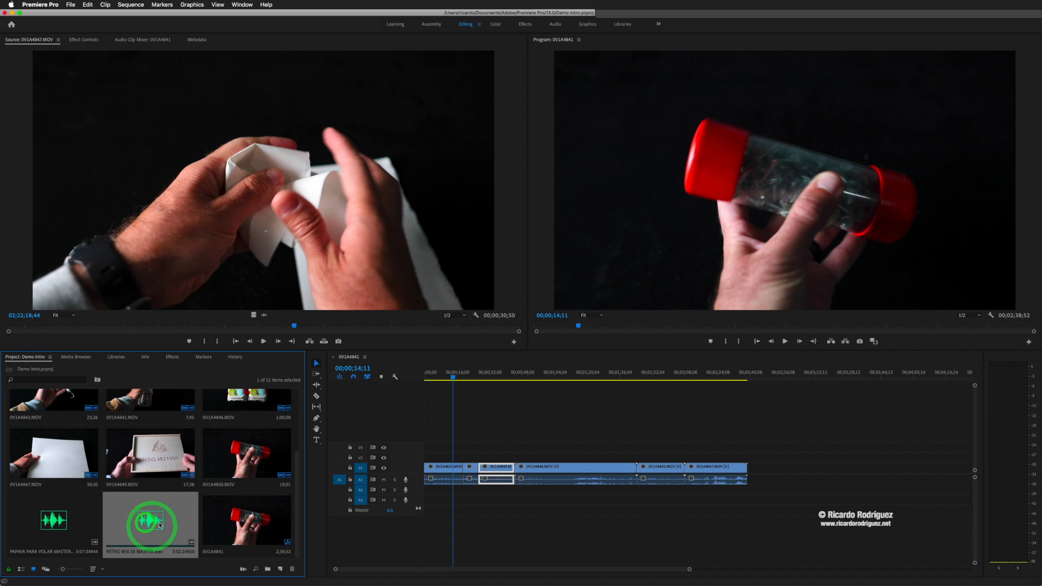
double_click(152, 523)
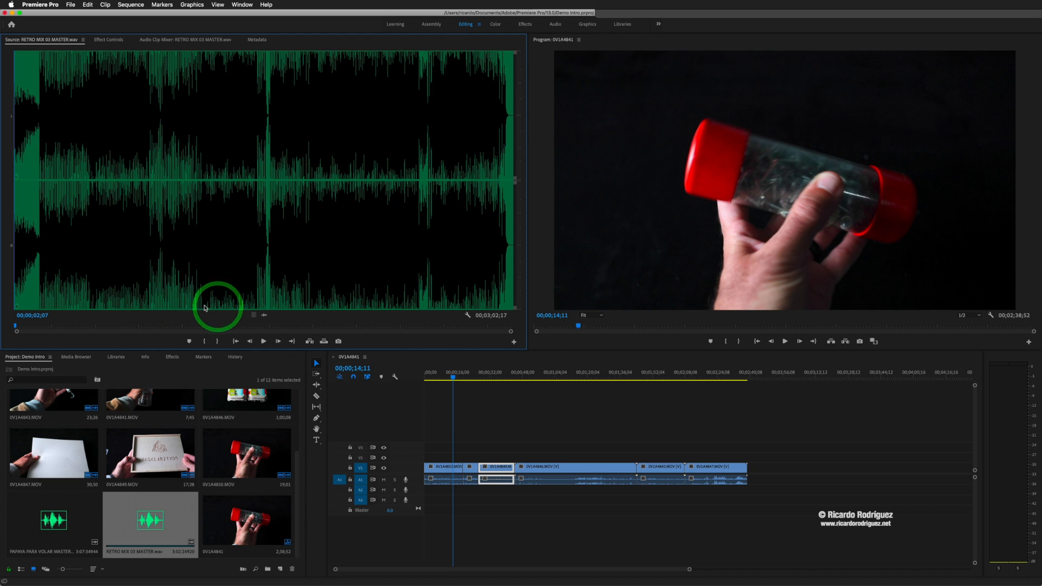
click(166, 212)
click(313, 320)
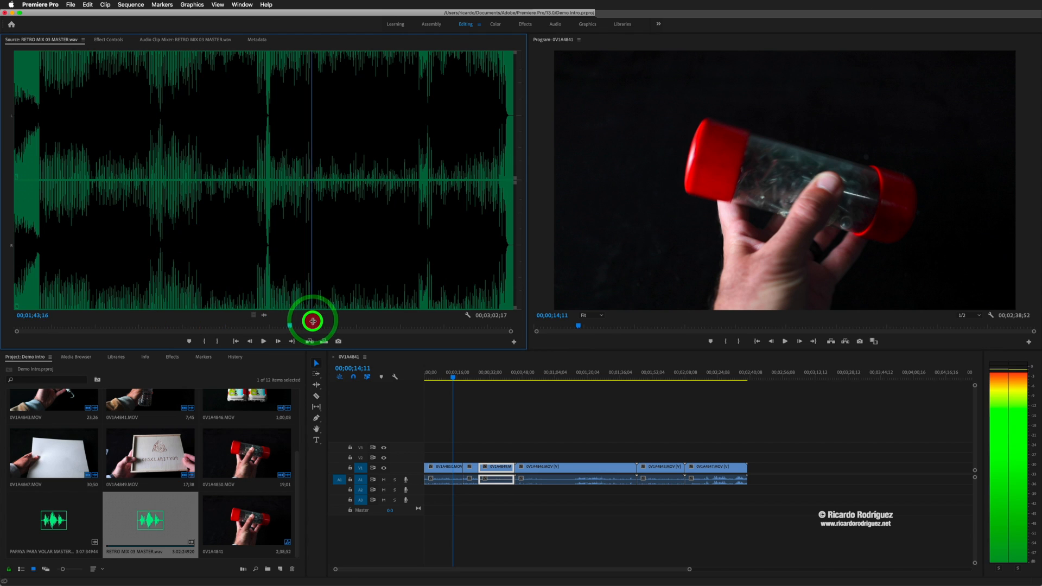
drag(314, 322, 486, 491)
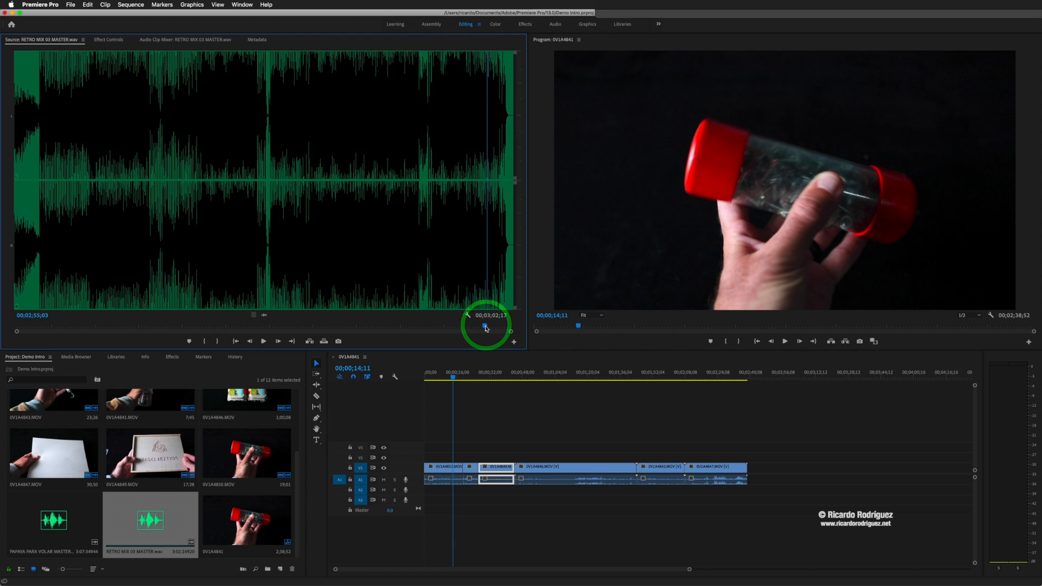
drag(487, 328, 470, 327)
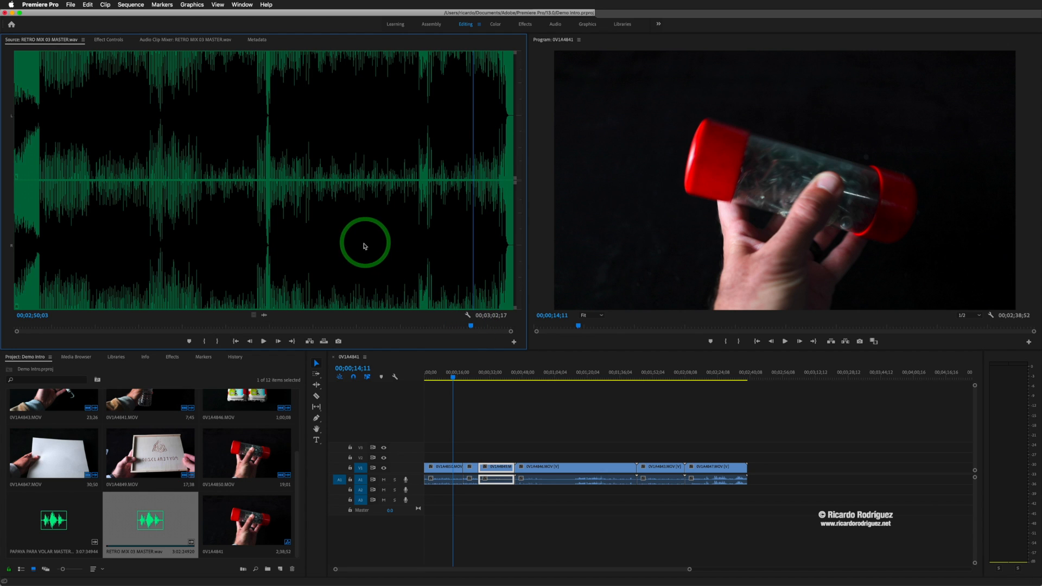
Step: Try inserting RETRO MIX 03 MASTER.wav at the timeline playhead and moving it to the start of track A2, and undo these edits
click(309, 342)
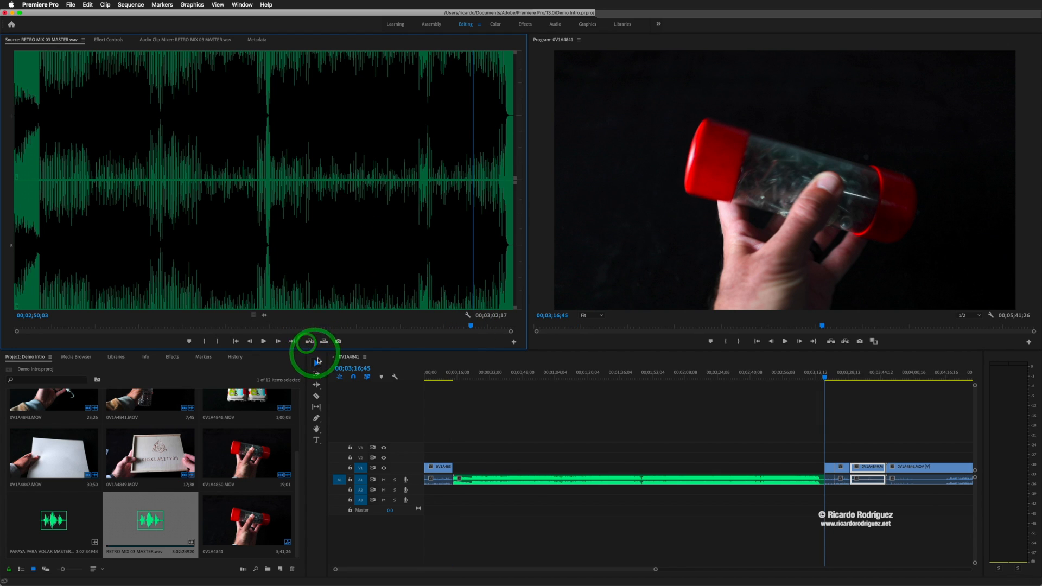
drag(513, 482, 477, 490)
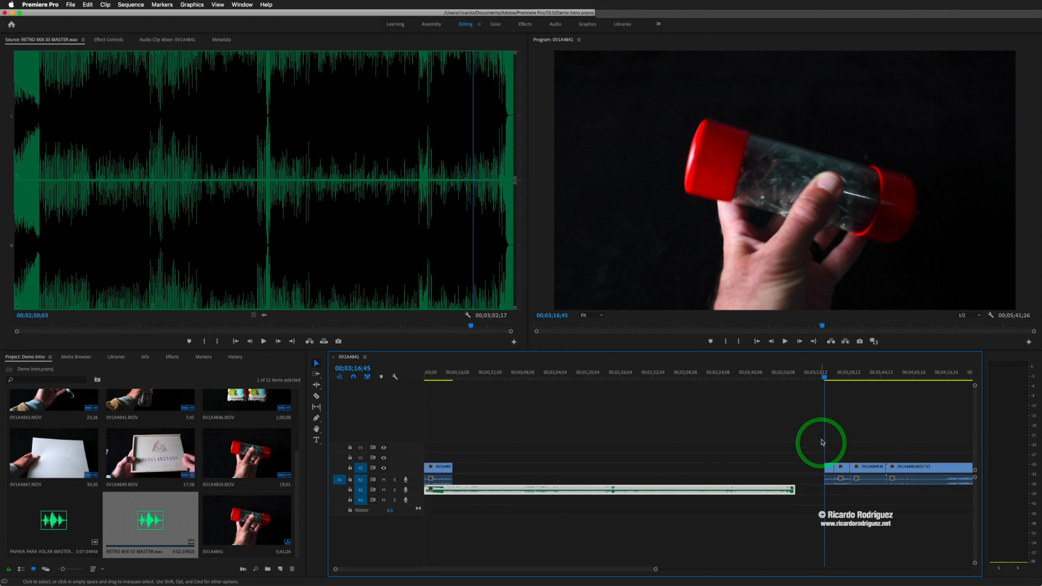
mouse_move(820, 375)
mouse_down()
mouse_move(779, 376)
mouse_move(811, 379)
mouse_up()
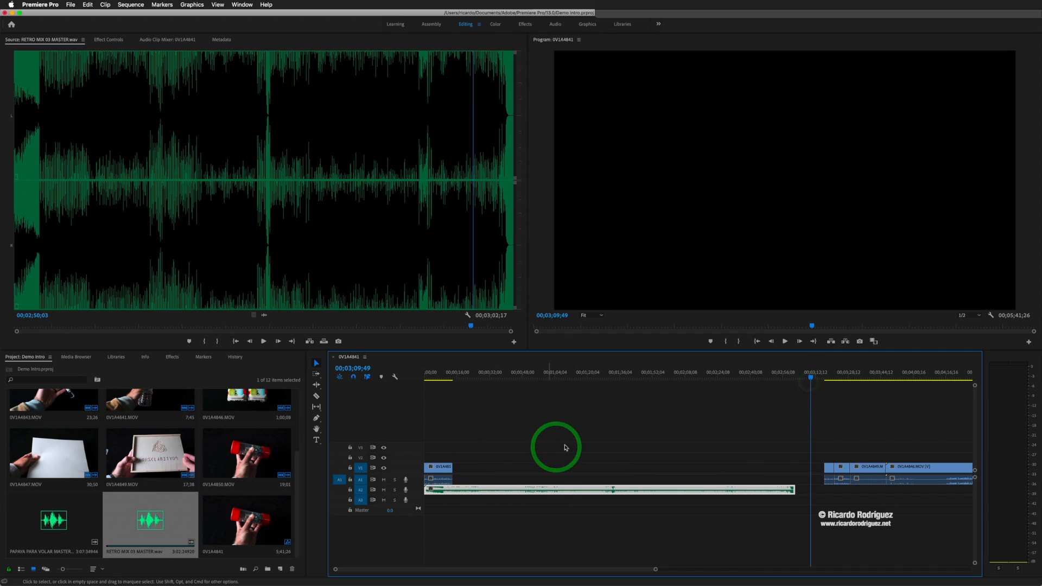
key(super+z)
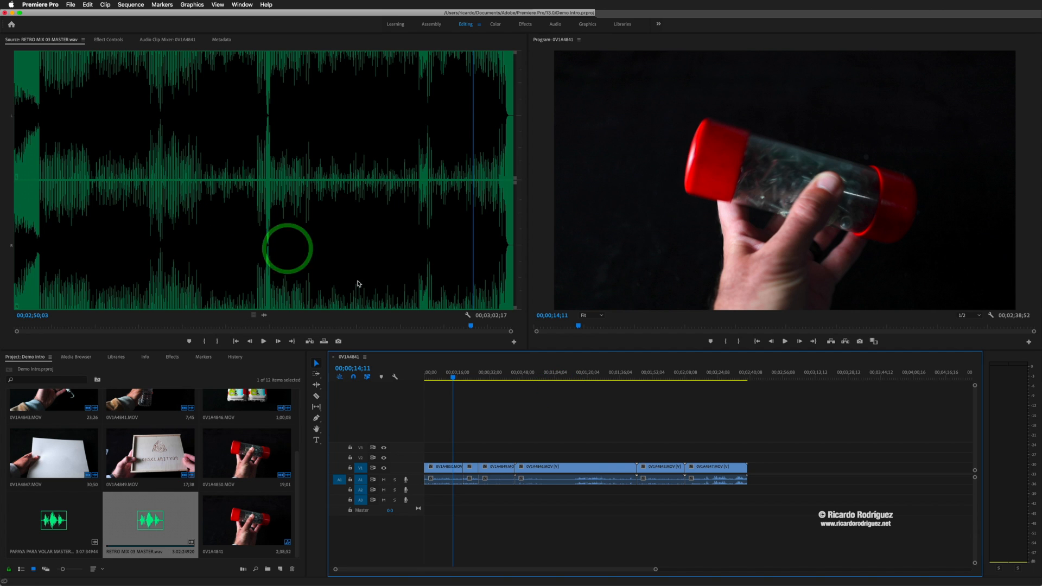
Step: Examine the sequence along its whole length and close up around the playhead, ending with the full sequence fitted in the timeline
scroll(464, 427, right, 5)
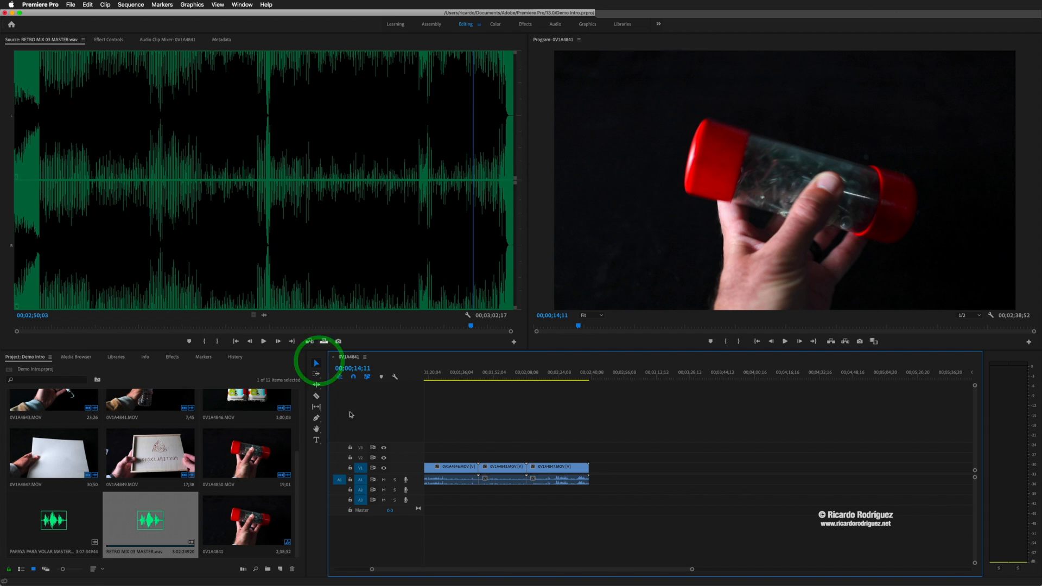
drag(448, 570, 378, 563)
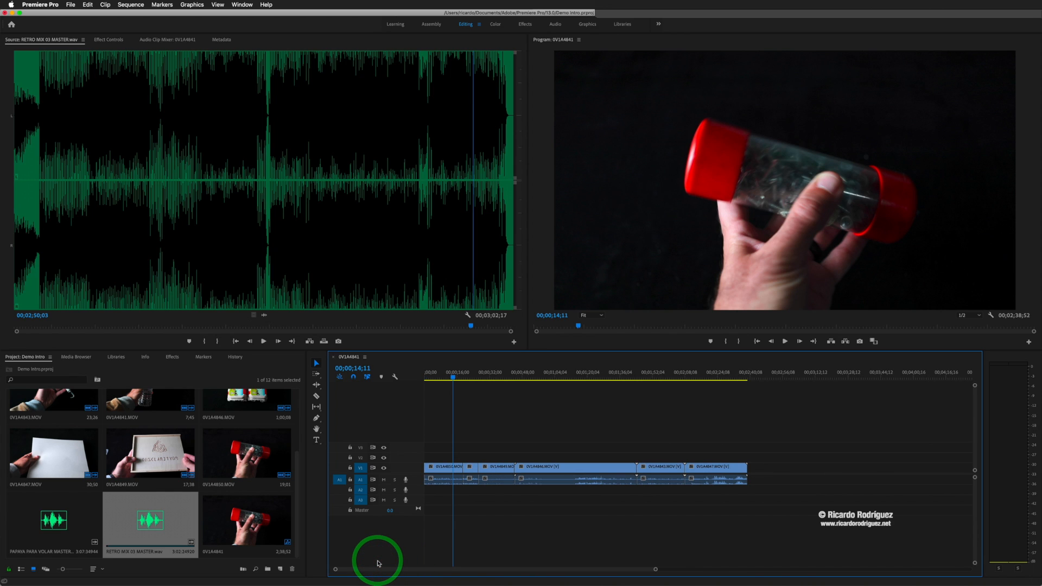
key(backslash)
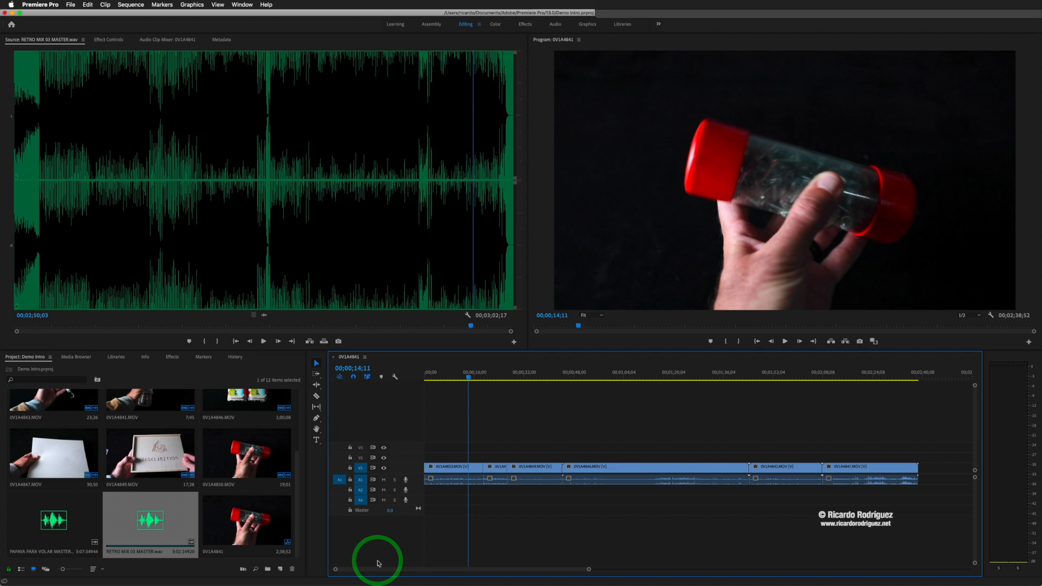
key(equal)
key(equal)
key(equal)
key(equal)
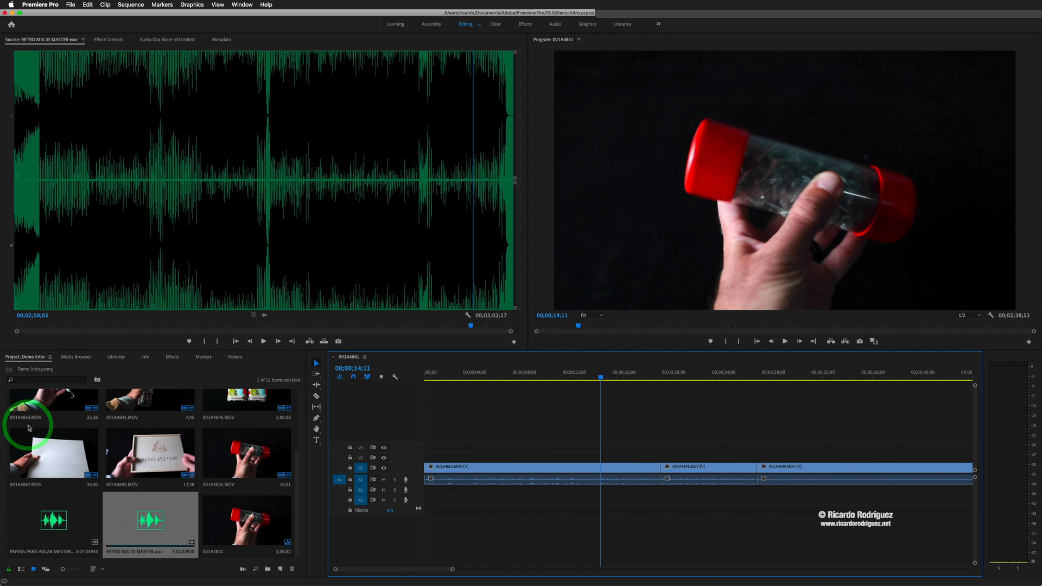
key(equal)
key(equal)
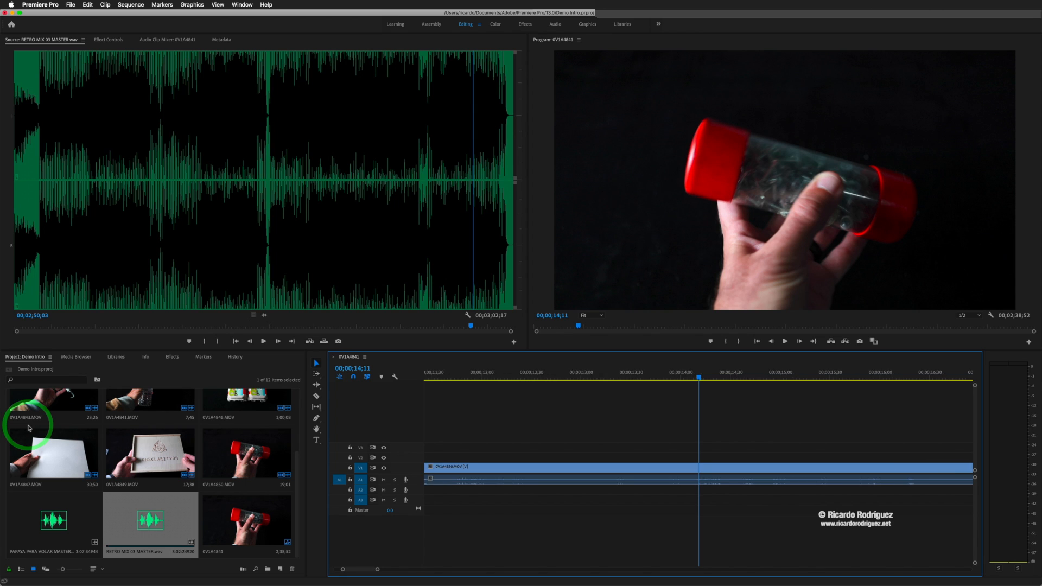
key(minus)
key(minus)
key(minus)
key(minus)
key(minus)
key(minus)
key(minus)
key(minus)
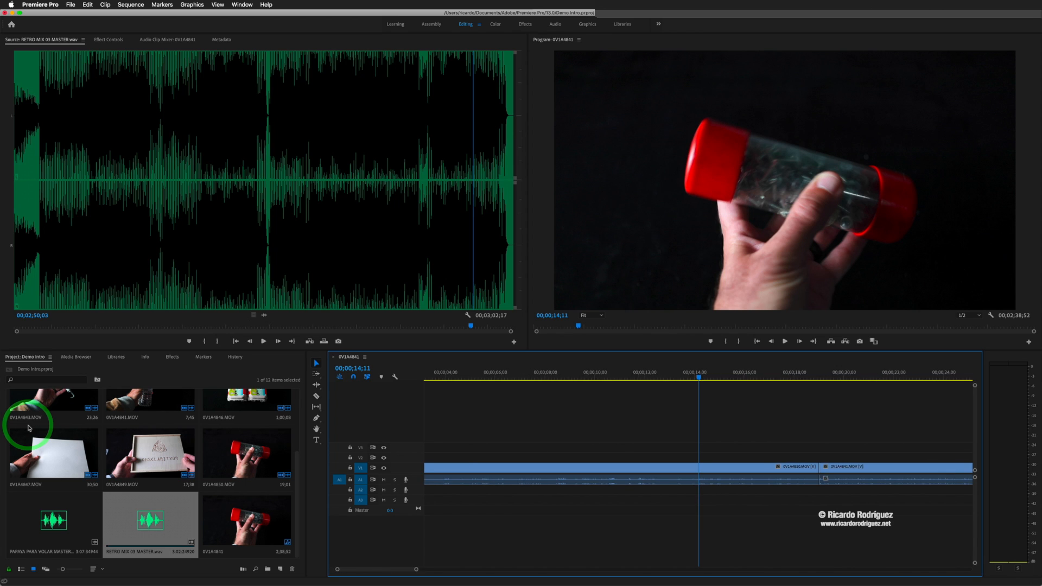
key(minus)
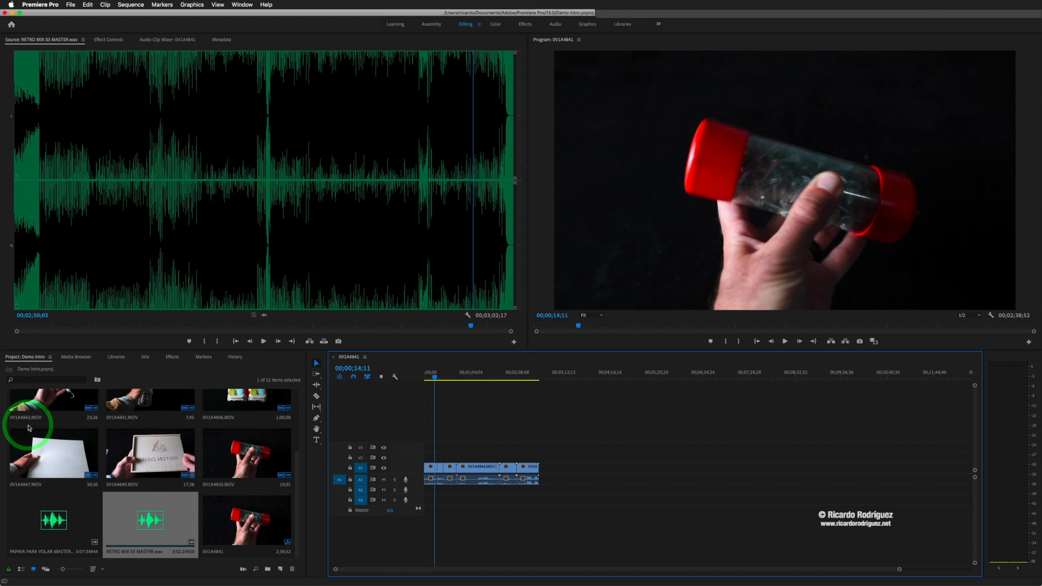
key(backslash)
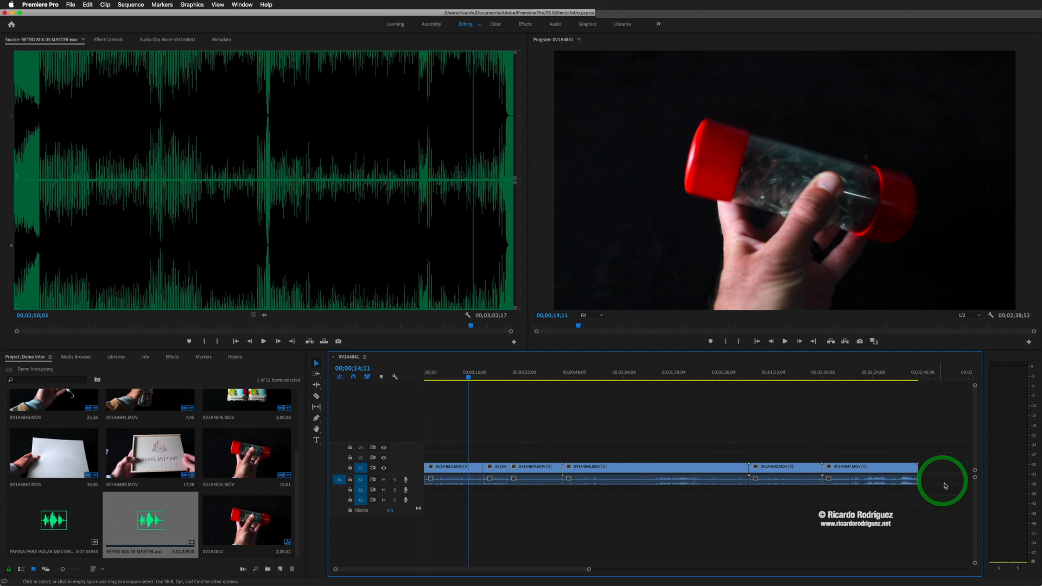
Step: Scrub the timeline playhead forward to 00;00;18;10 and back to 00;00;00;55 near the start of the sequence
click(463, 380)
mouse_move(463, 379)
mouse_down()
mouse_move(421, 379)
mouse_move(486, 388)
mouse_move(431, 396)
mouse_move(480, 389)
mouse_up()
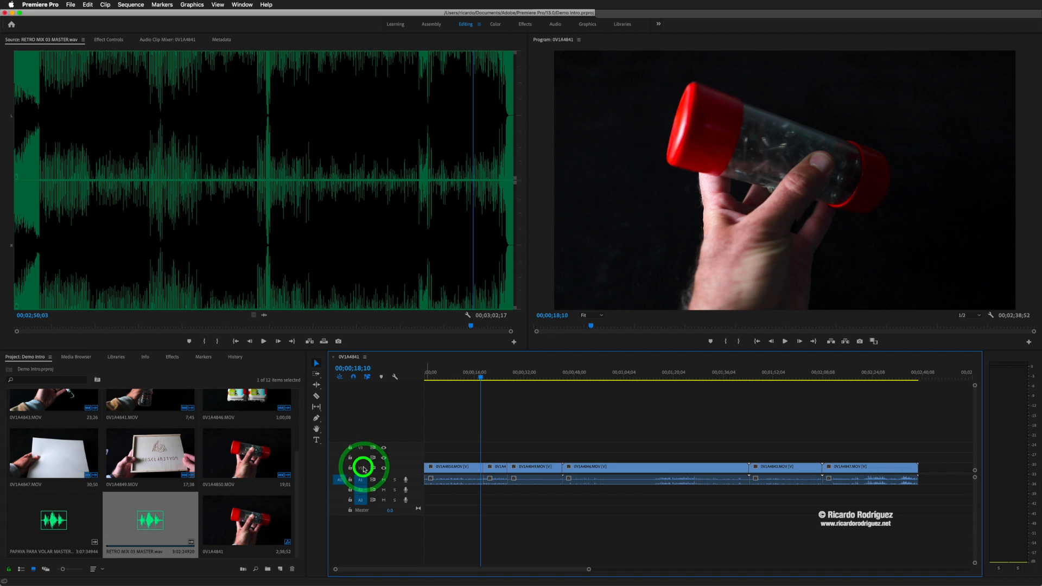
click(462, 382)
drag(461, 384, 427, 381)
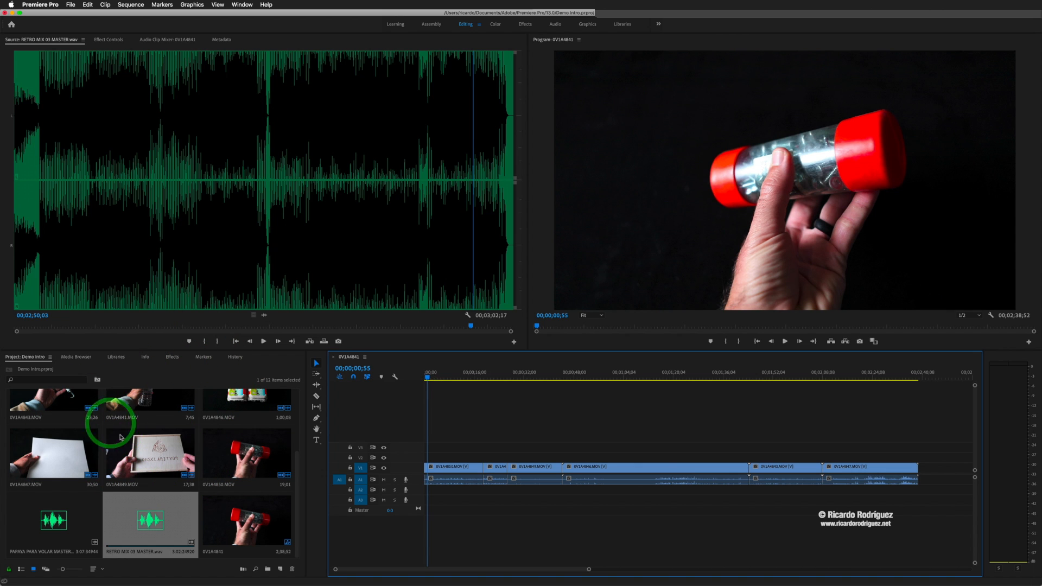
Step: Load 0V1A4841.MOV back into the Source Monitor
double_click(148, 404)
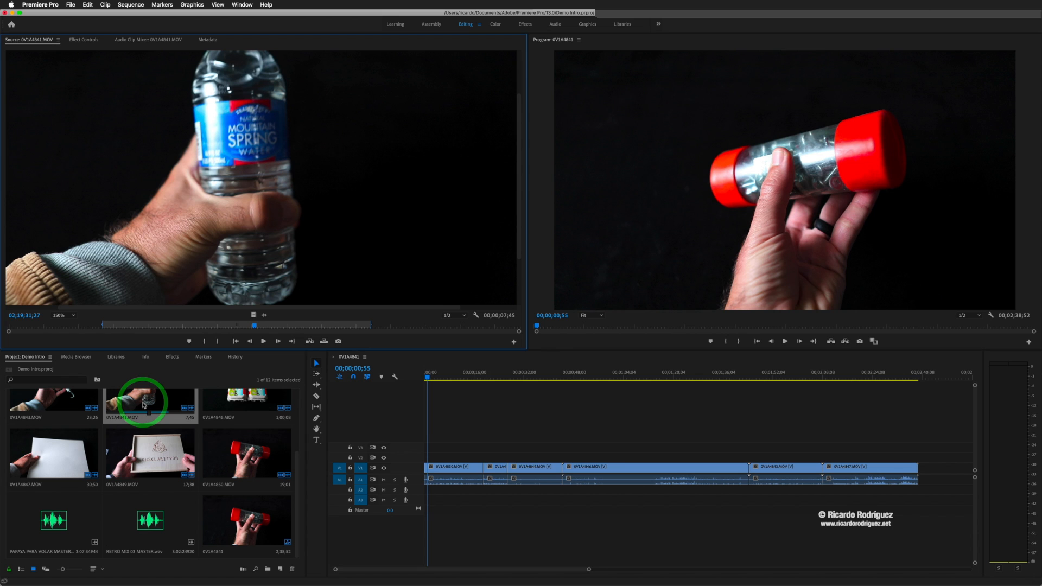
key(super+shift+p)
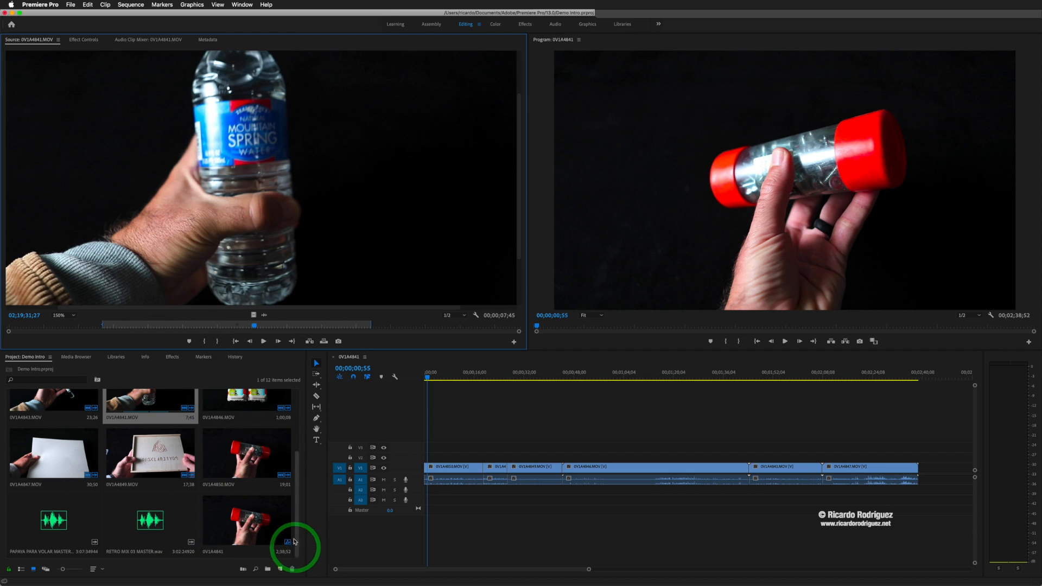
Step: Load 0V1A4848.MOV into the Source Monitor and move its playhead to 02;22;45;05
click(297, 520)
drag(297, 520, 146, 426)
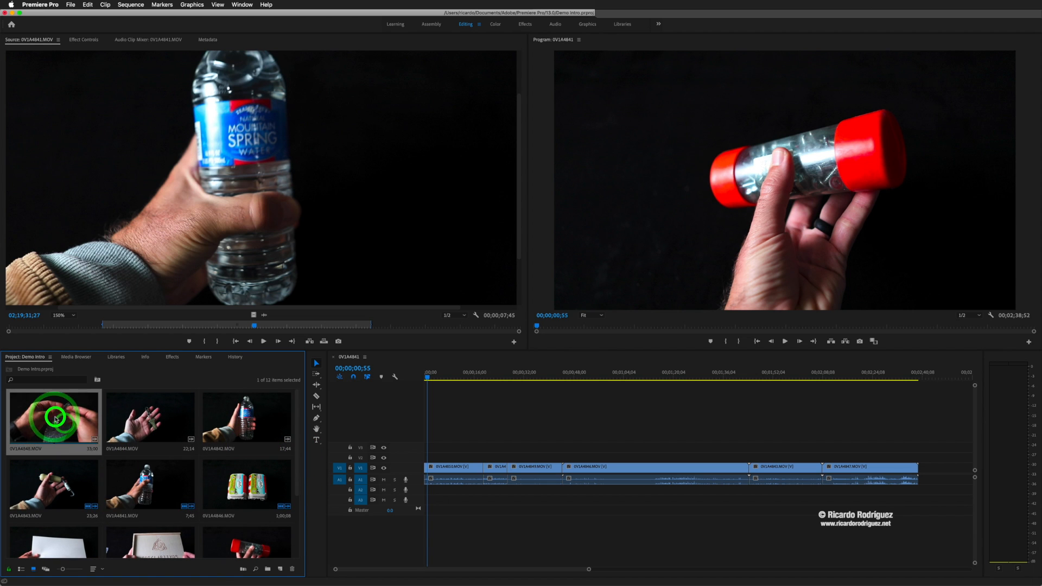
double_click(54, 418)
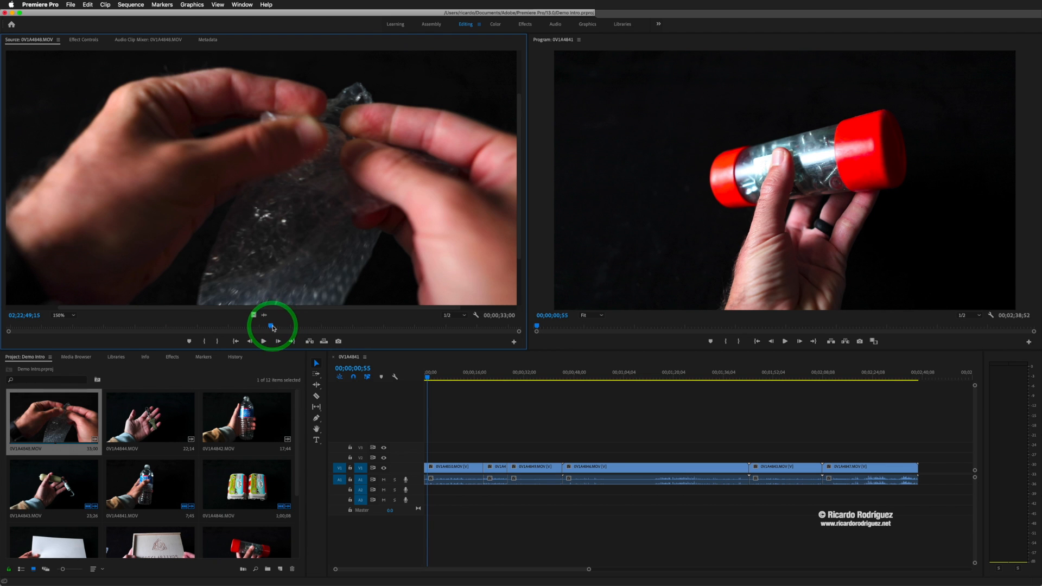
drag(270, 326, 206, 326)
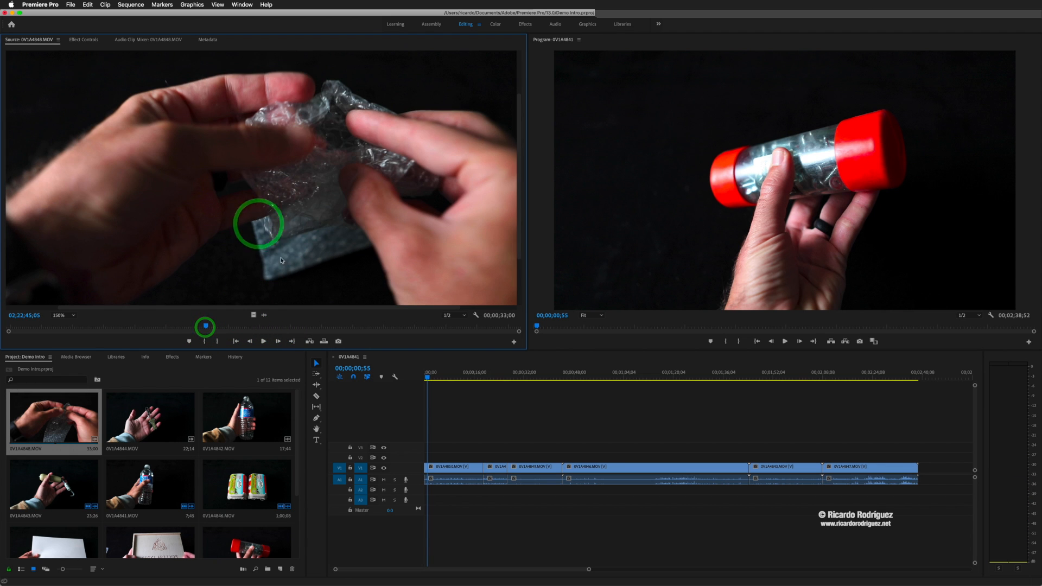
Step: Turn off source patching for V1 and place only the audio of 0V1A4848.MOV on track A3
click(341, 470)
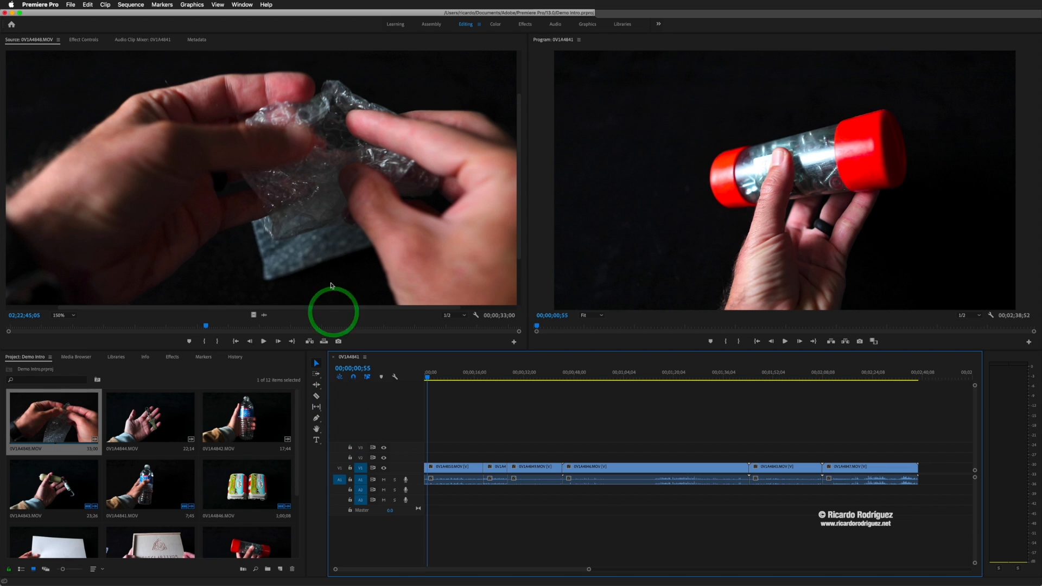
drag(331, 261, 490, 496)
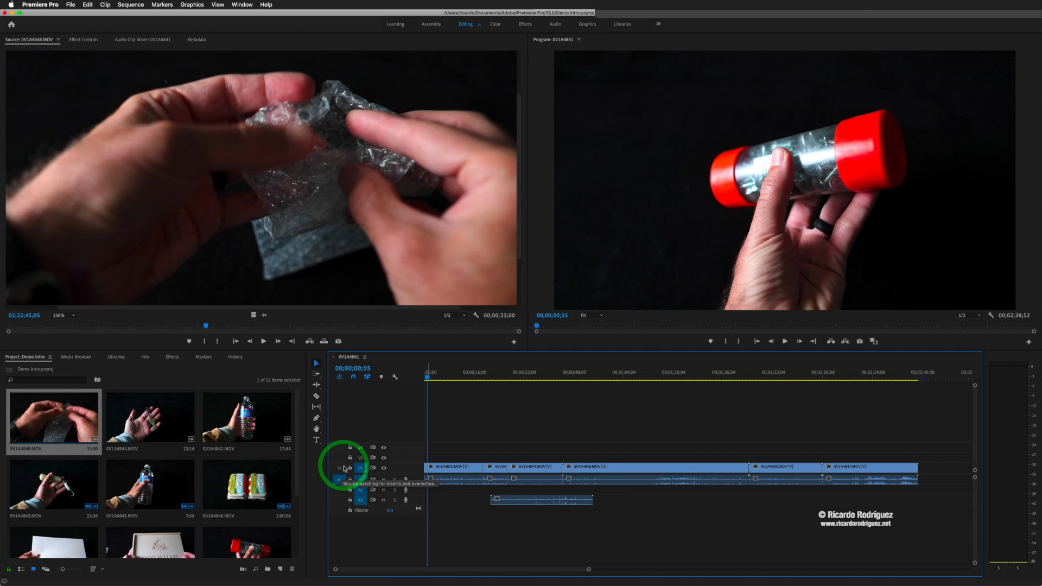
Step: Try inserting the source audio at the timeline playhead and moving it down to track A3, and undo these edits
click(337, 270)
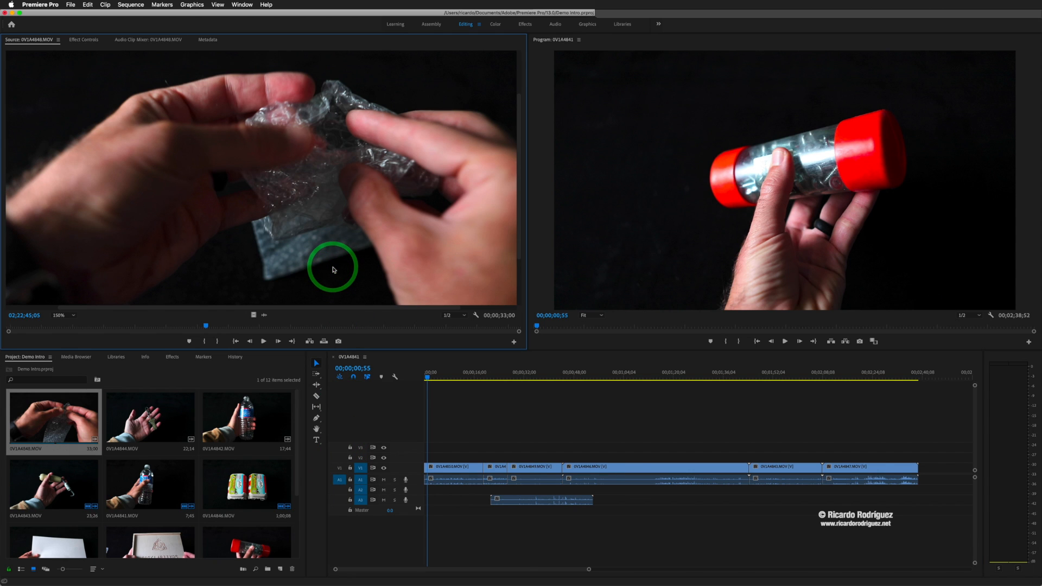
key(comma)
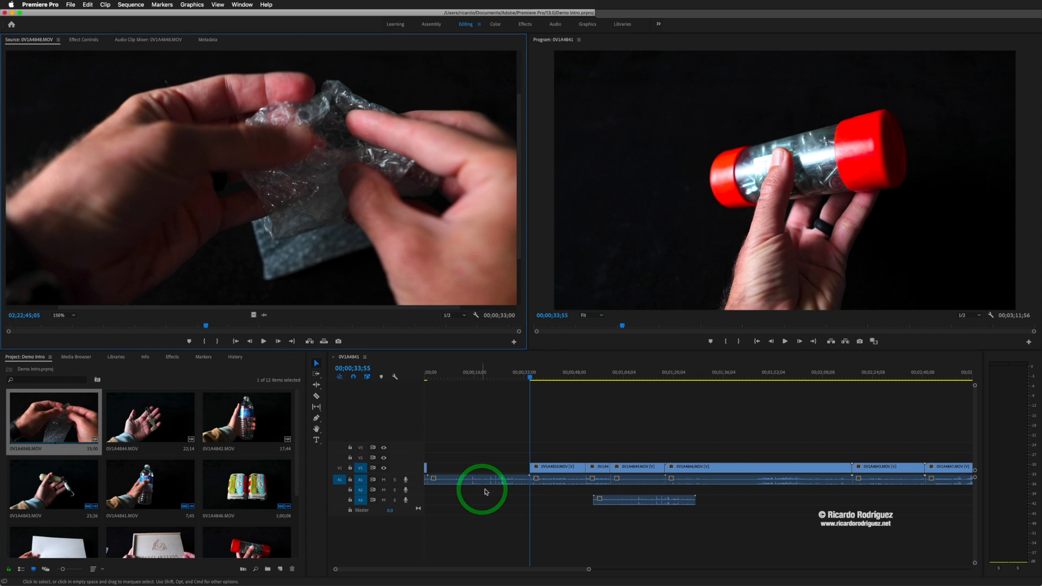
drag(463, 479, 516, 498)
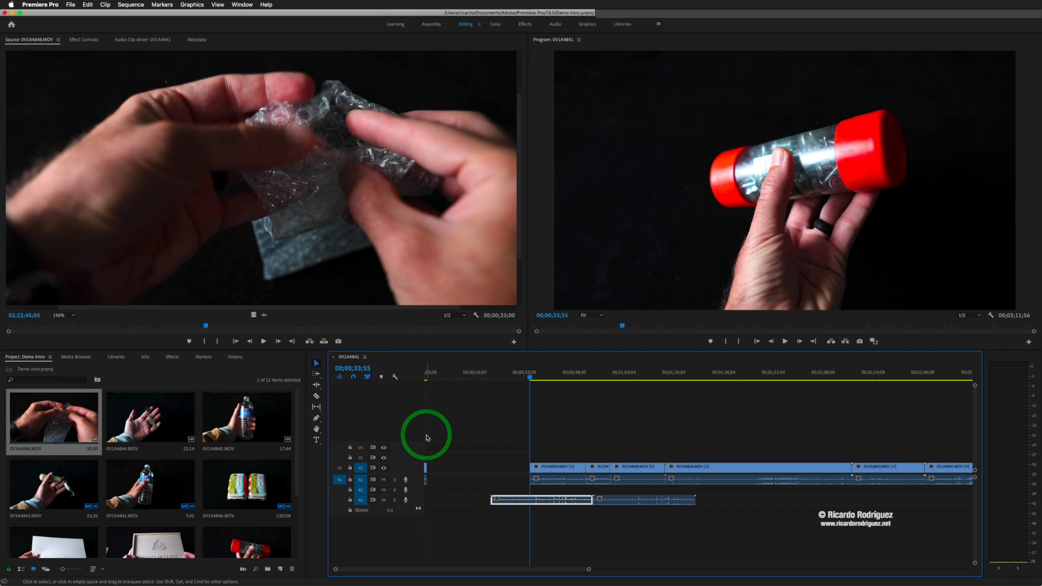
key(minus)
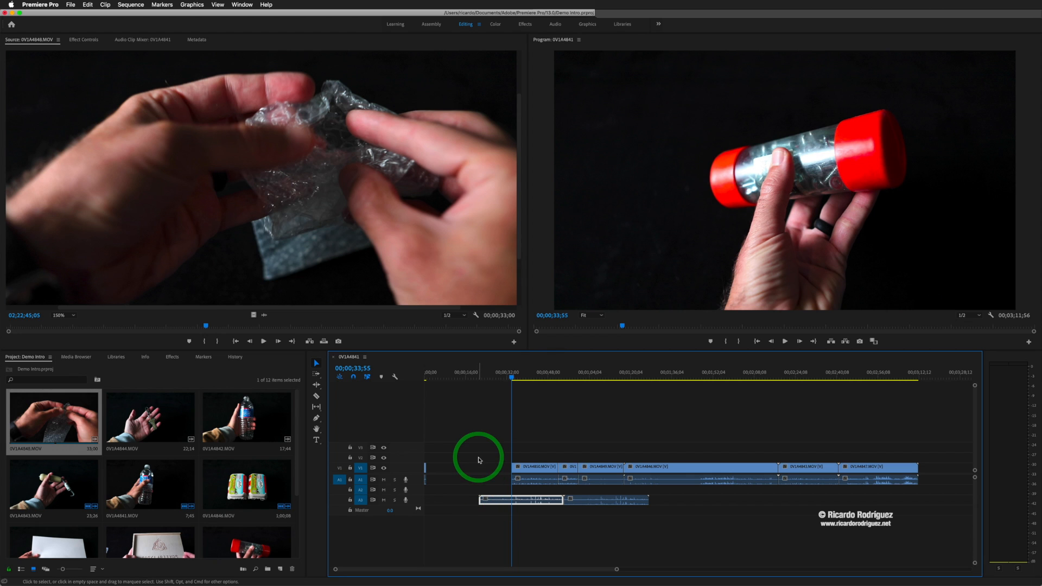
key(super+z)
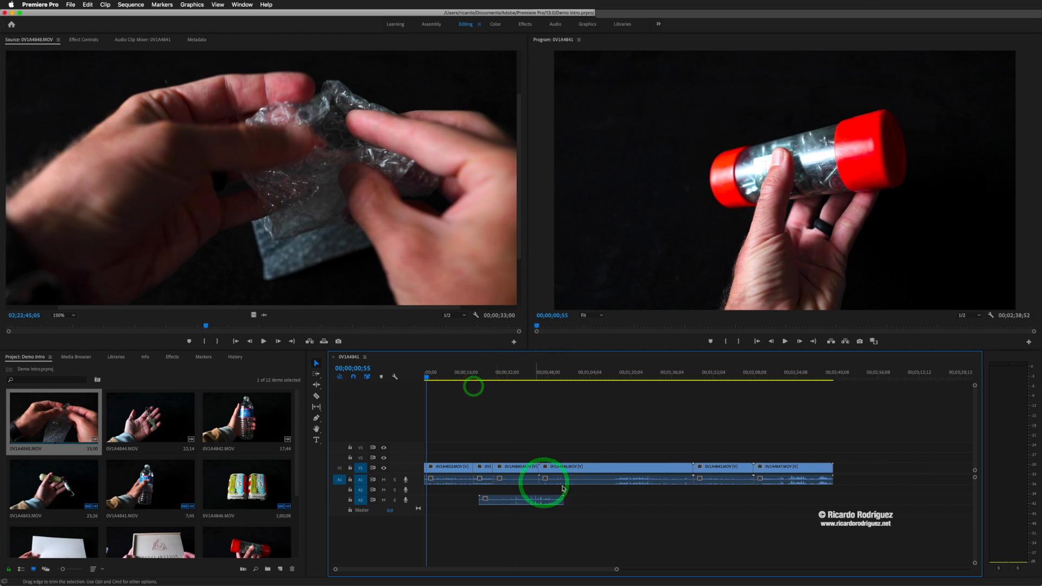
Step: Move the audio clip from A3 to A2 below the third video clip, and shift it slightly with Snap in Timeline off
mouse_move(510, 501)
mouse_down()
mouse_move(495, 493)
mouse_move(514, 494)
mouse_move(470, 496)
mouse_move(485, 491)
mouse_move(450, 501)
mouse_move(565, 485)
mouse_move(571, 497)
mouse_move(519, 491)
mouse_up()
click(353, 378)
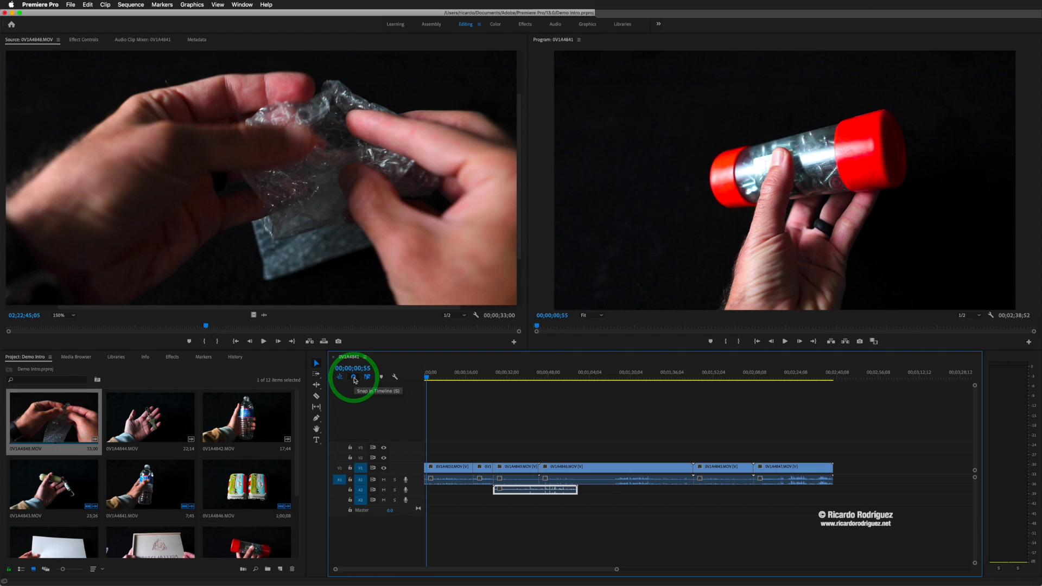
click(354, 378)
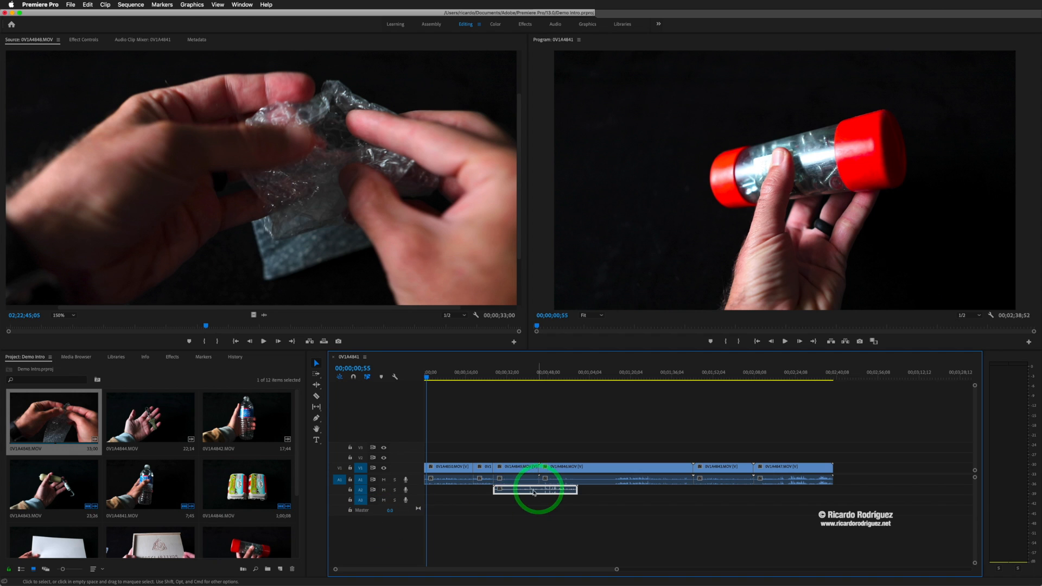
mouse_move(517, 491)
mouse_down()
mouse_move(537, 490)
mouse_move(502, 489)
mouse_move(519, 490)
mouse_up()
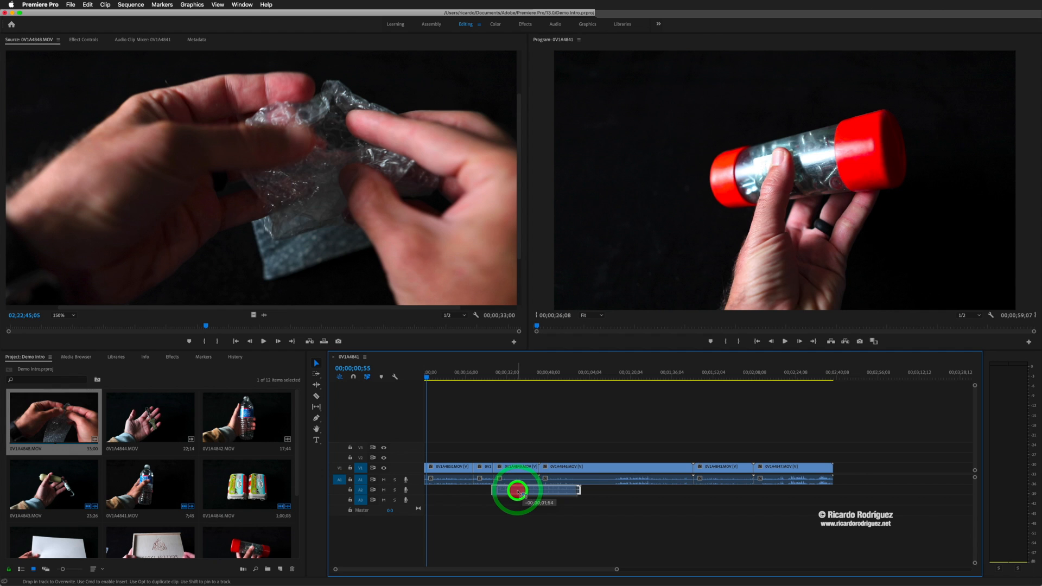
drag(523, 498, 523, 497)
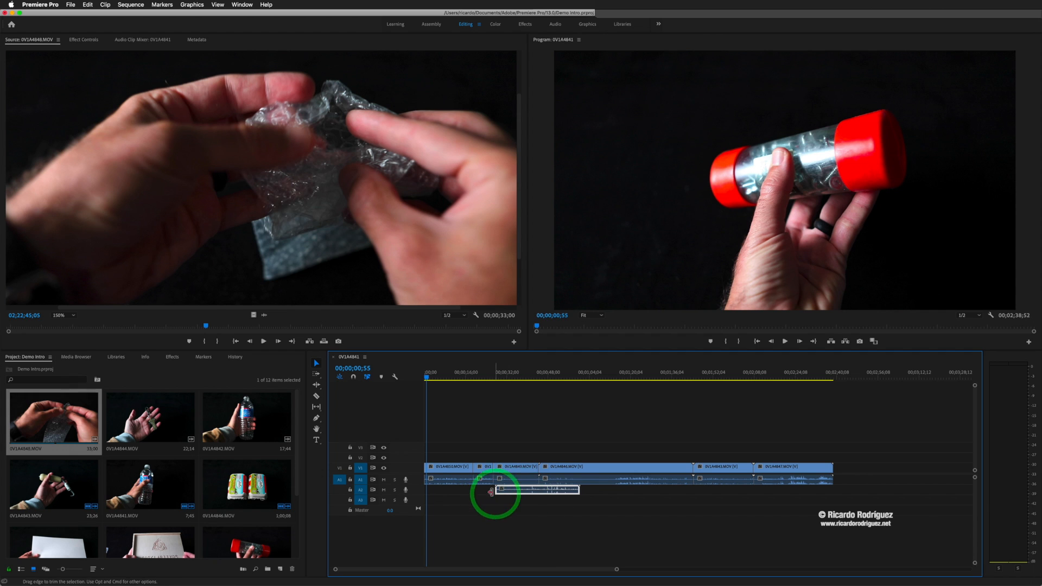
Step: Turn Snap in Timeline back on and align the A2 audio clip with the start of 0V1A4846.MOV
click(353, 378)
drag(511, 491, 550, 490)
mouse_move(561, 490)
mouse_down()
mouse_move(571, 490)
mouse_move(503, 488)
mouse_move(555, 488)
mouse_up()
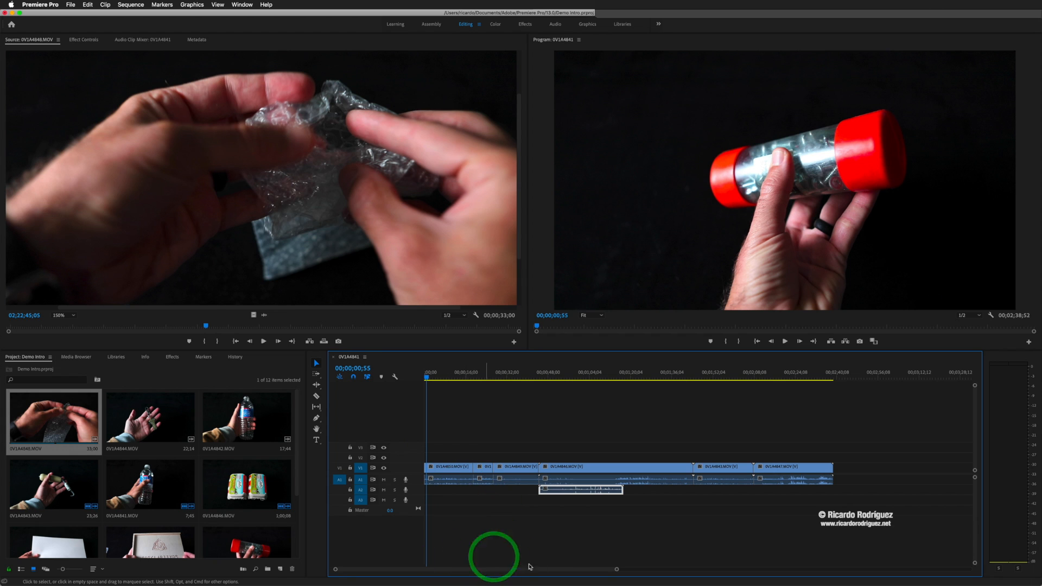
Step: Zoom the timeline in slightly and turn source patching for V1 back on
mouse_move(468, 570)
mouse_down()
mouse_move(540, 570)
mouse_move(449, 573)
mouse_up()
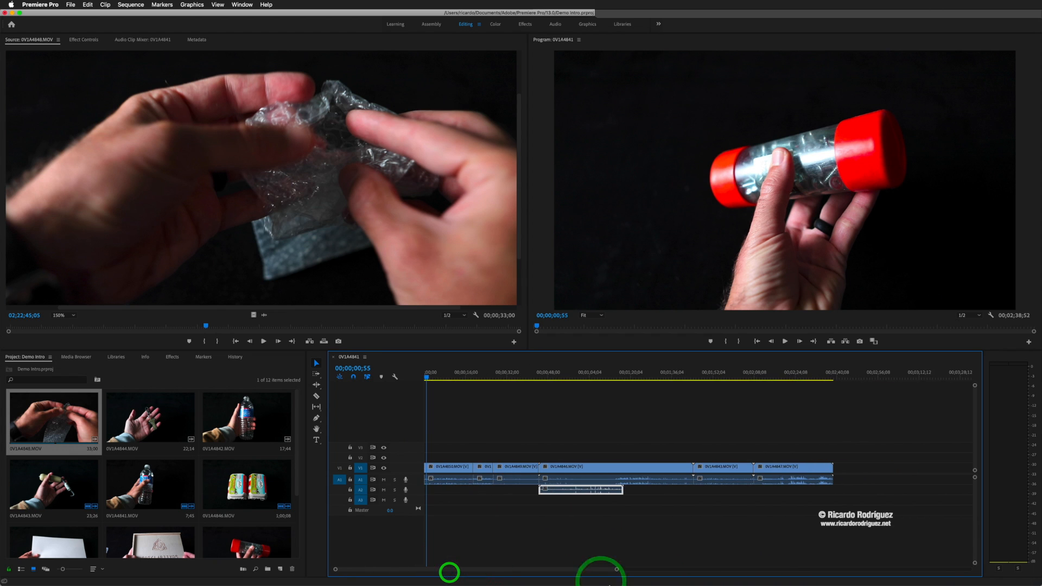
drag(617, 569, 731, 552)
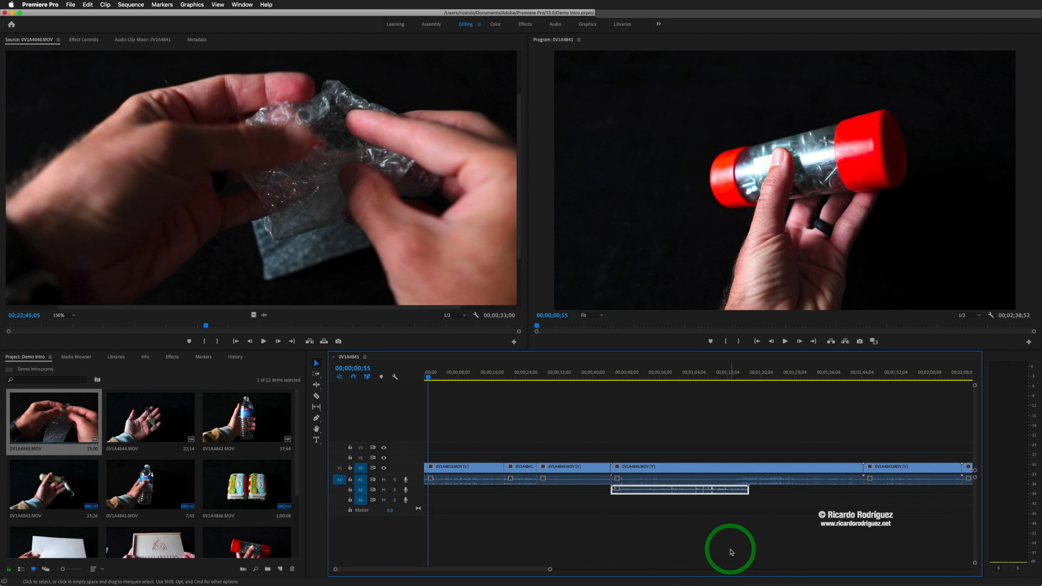
click(339, 468)
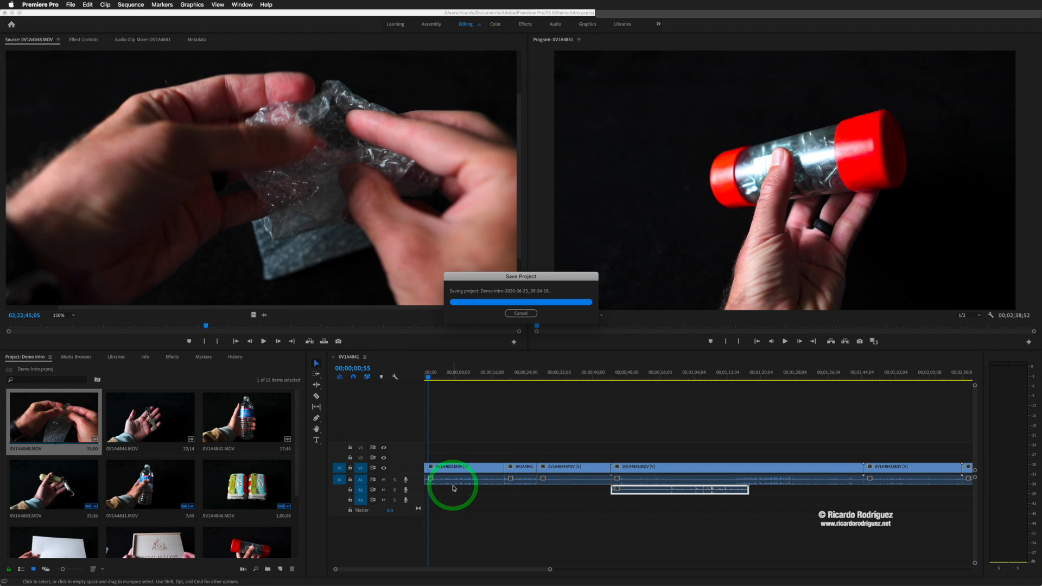
Step: Select the first clip in the sequence and expand all tracks to show video thumbnails and audio waveforms
mouse_move(455, 479)
mouse_down()
mouse_move(459, 496)
mouse_move(458, 480)
mouse_up()
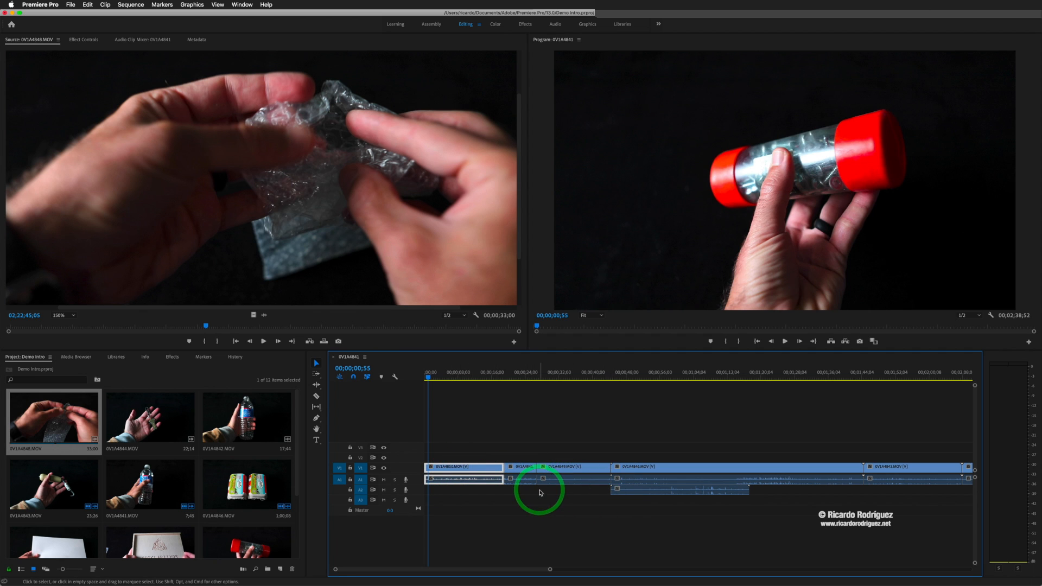
key(super+shift+p)
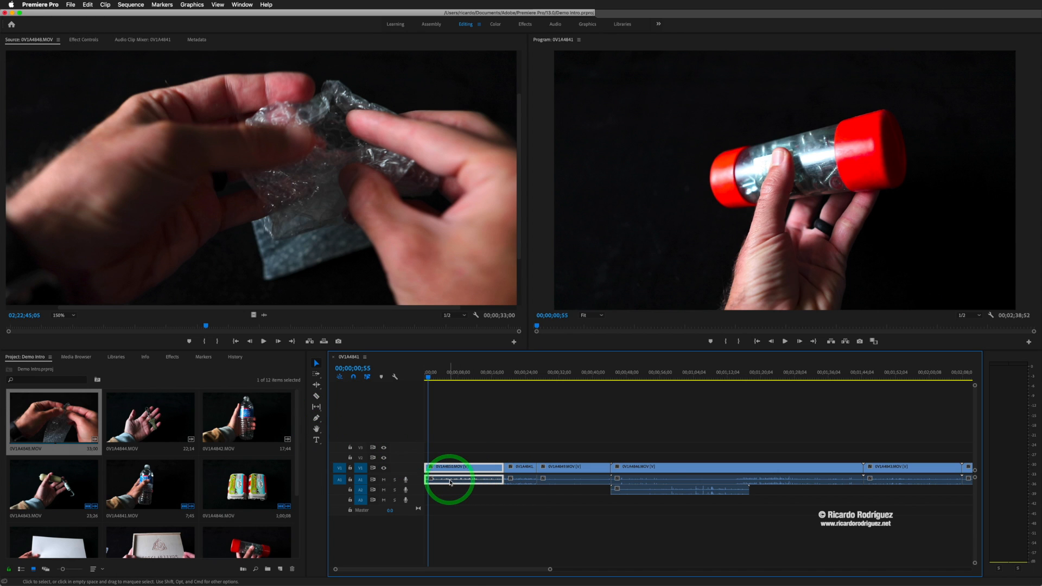
key(shift+equal)
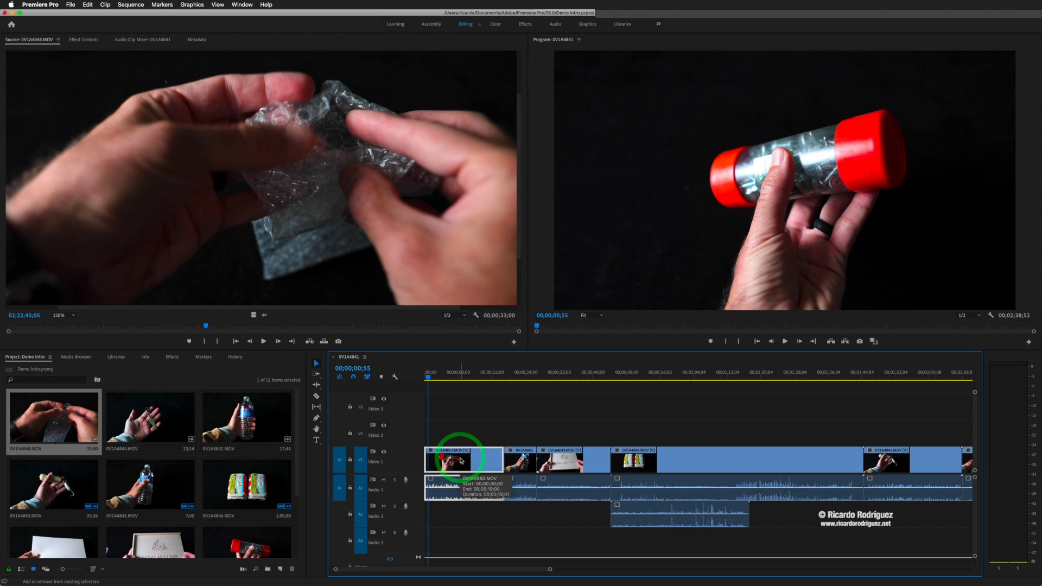
key(shift+minus)
key(shift+equal)
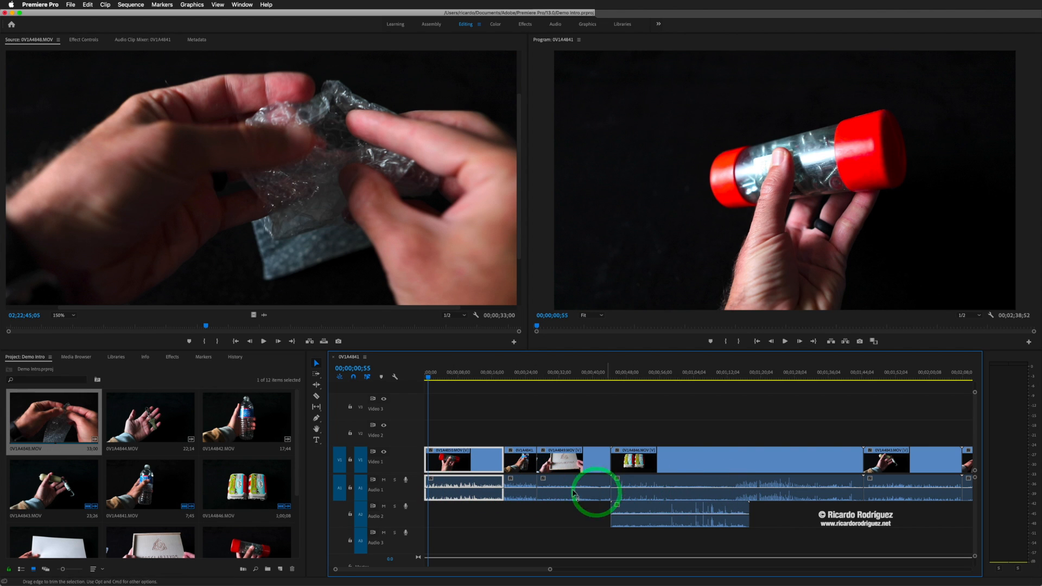
Step: Scrub the timeline playhead forward to 00;00;11;54 and back to 00;00;04;21
drag(432, 374, 474, 376)
key(XF86AudioRaiseVolume)
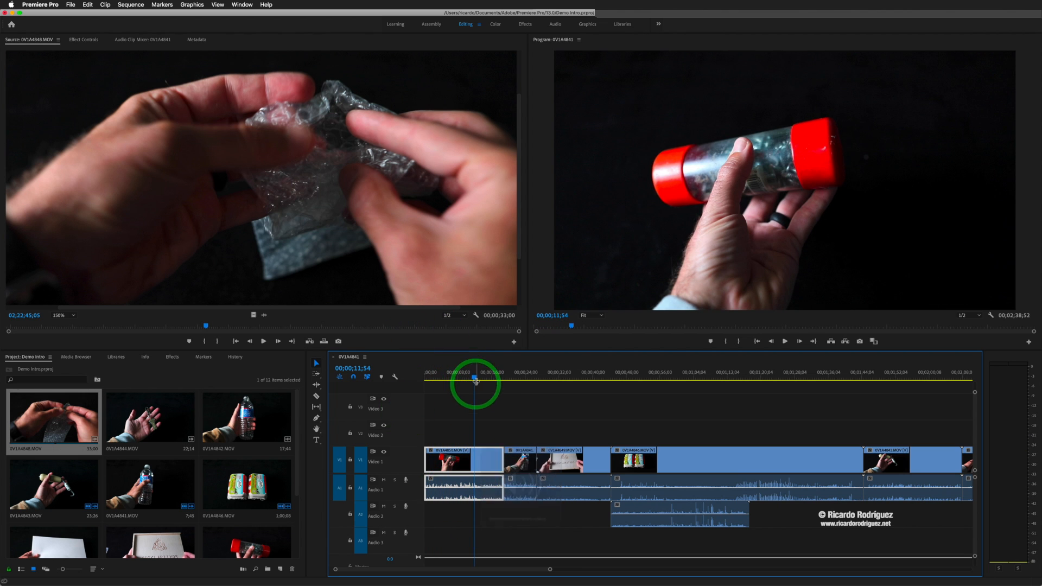
click(471, 377)
drag(471, 377, 442, 377)
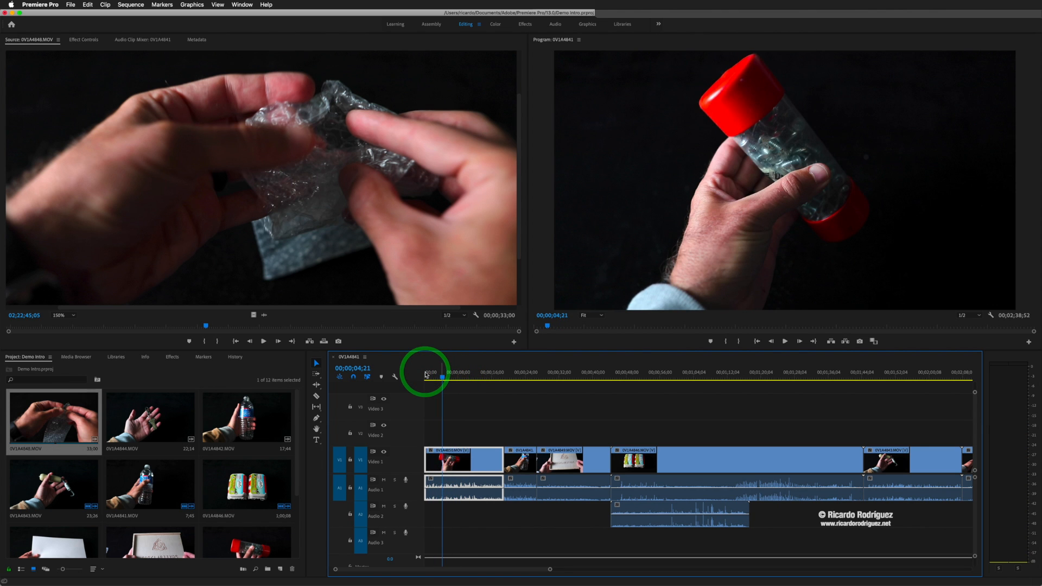
key(super+shift+p)
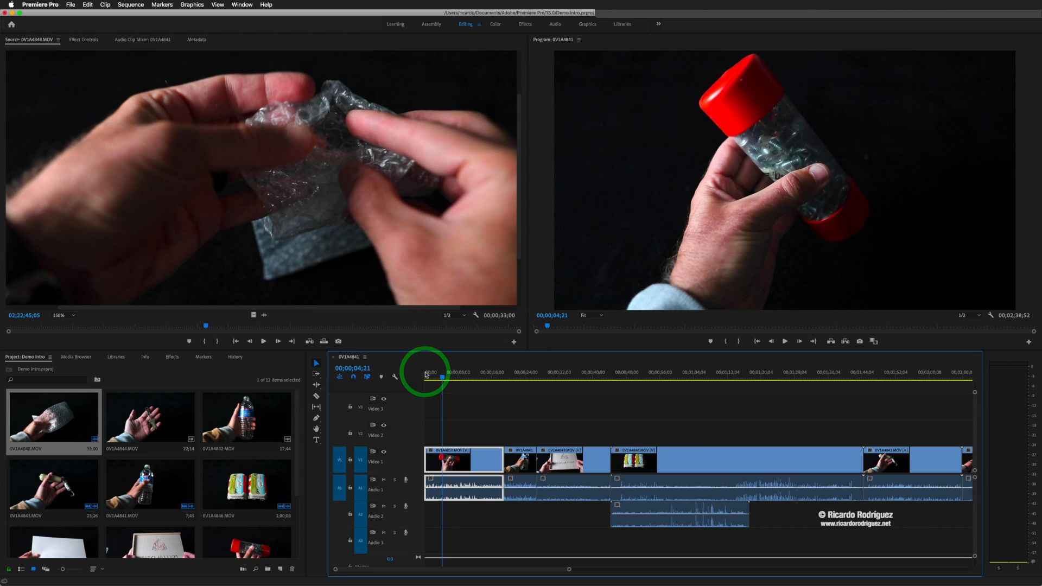
Step: Maximise the timeline panel to full window size and restore it, twice
key(grave)
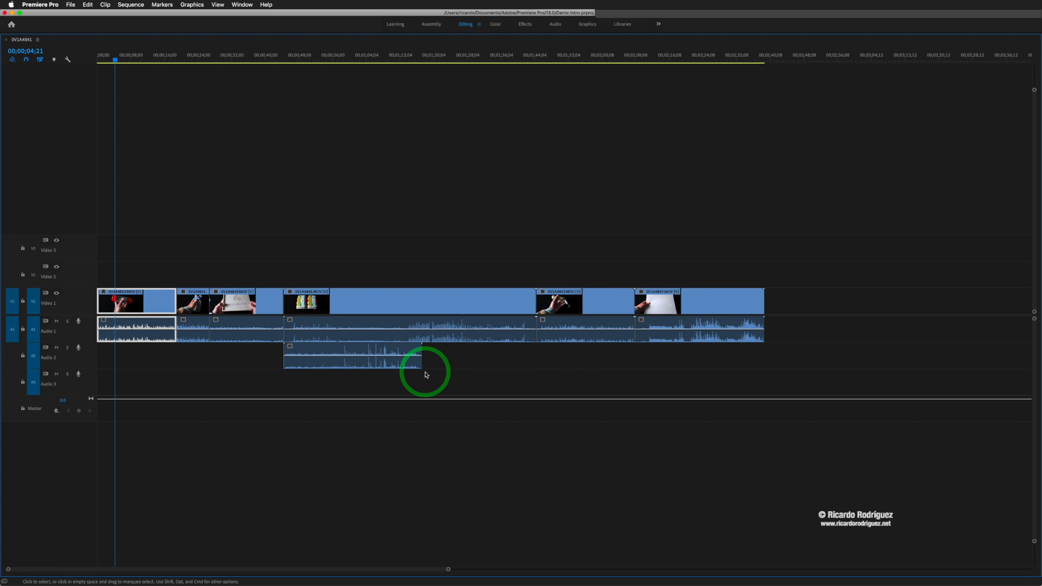
key(grave)
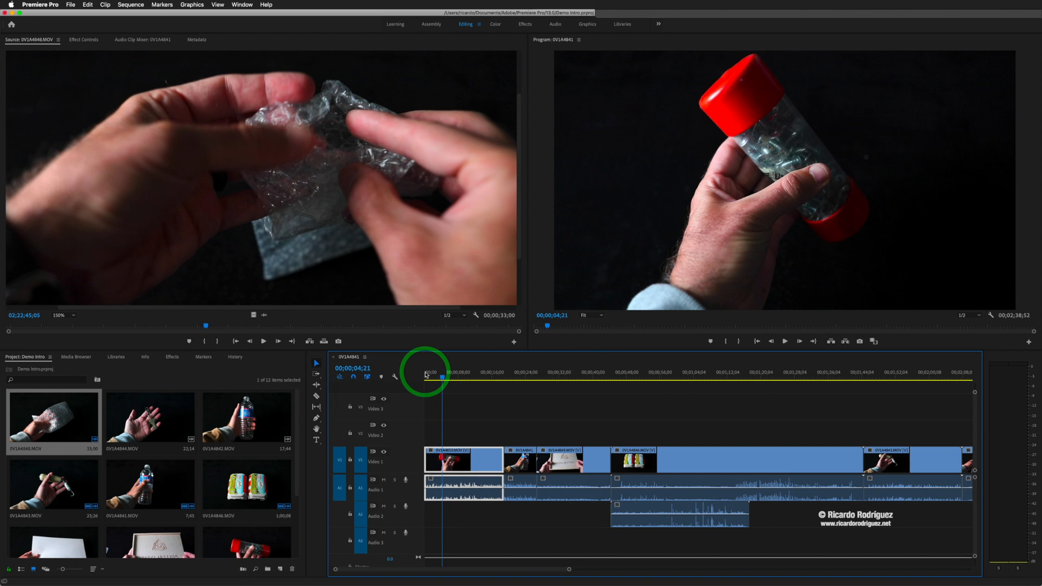
key(grave)
key(grave)
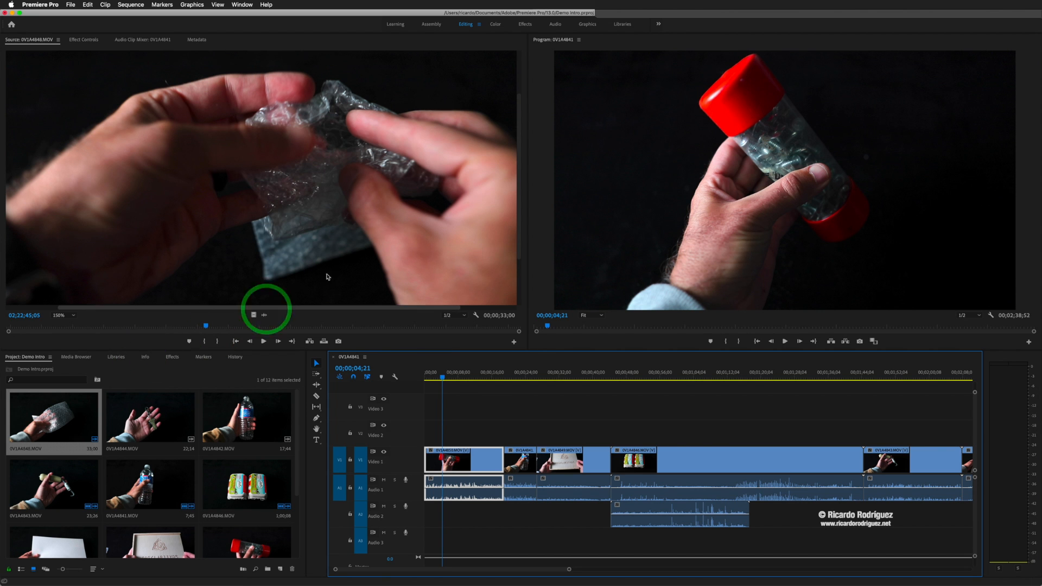
Step: Maximise the Source Monitor and restore it to the normal workspace layout
click(391, 264)
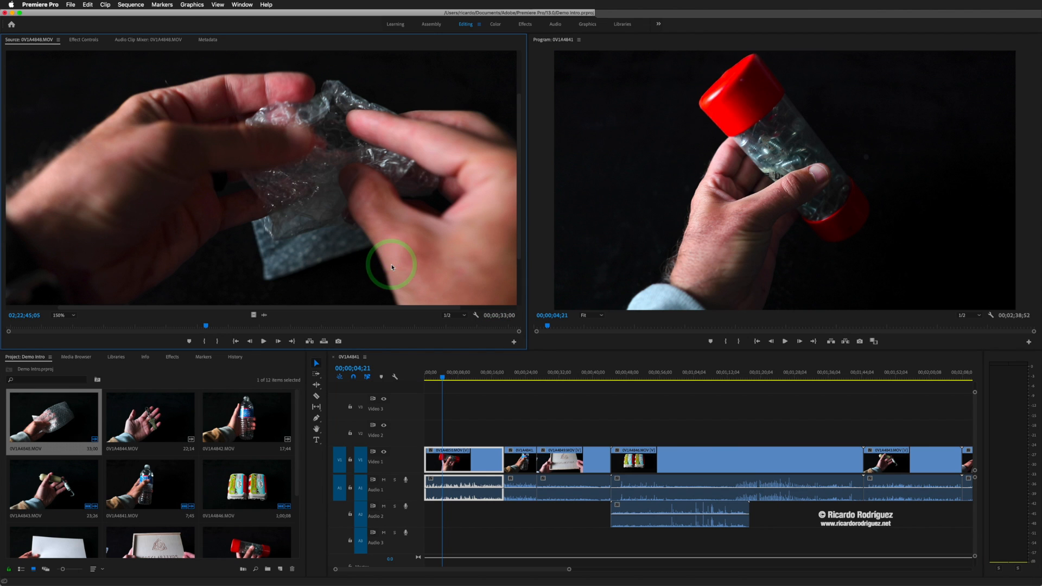
click(391, 264)
key(grave)
key(grave)
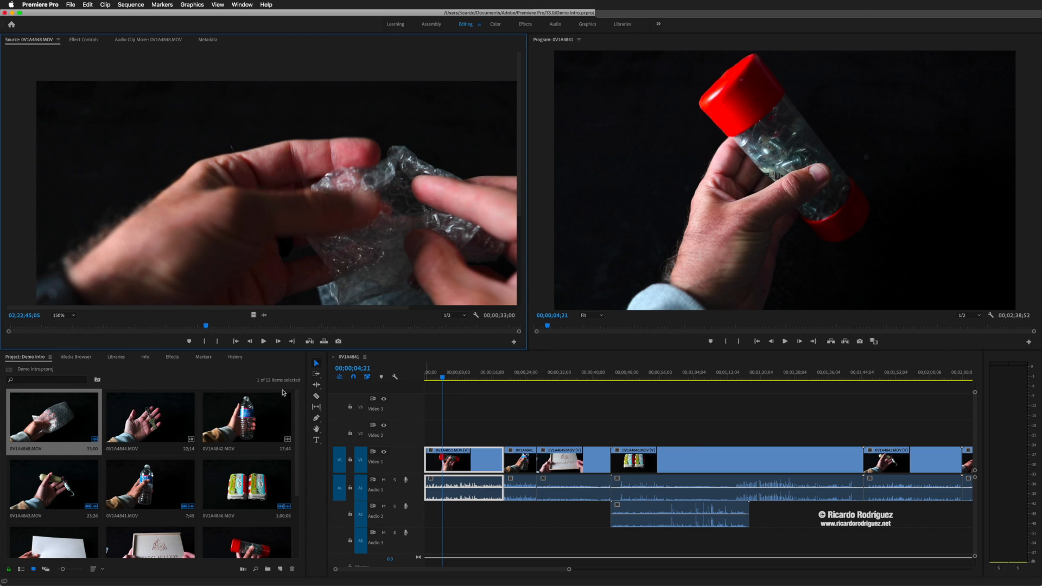
Step: Maximise the Project panel to view all media thumbnails and restore the workspace layout
click(207, 374)
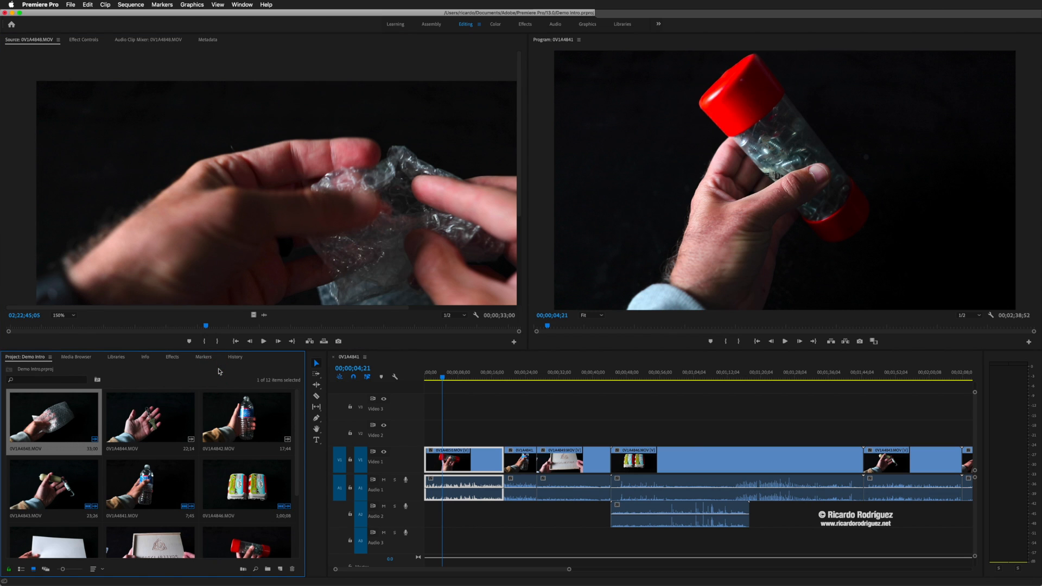
key(grave)
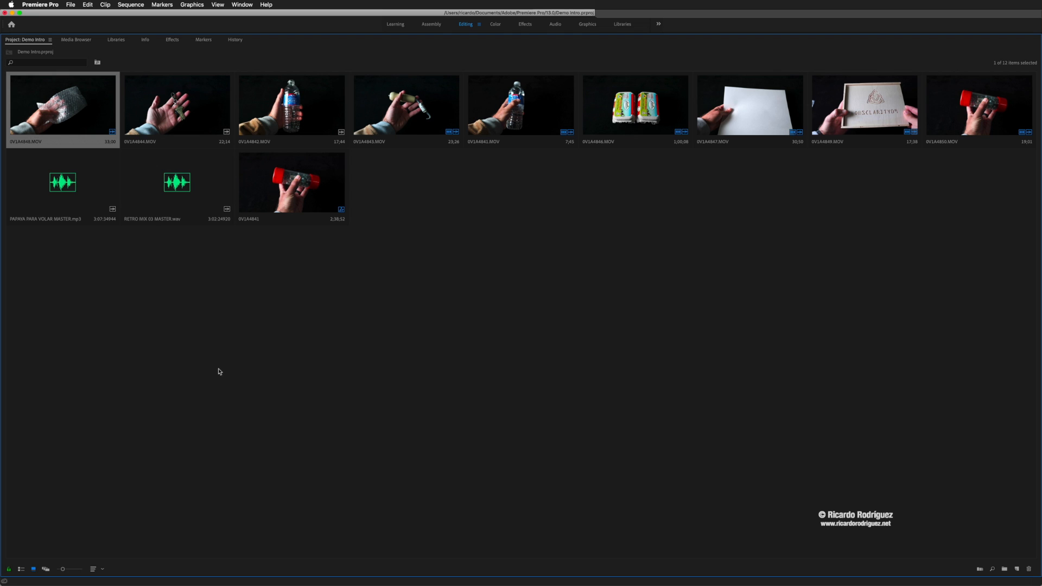
key(grave)
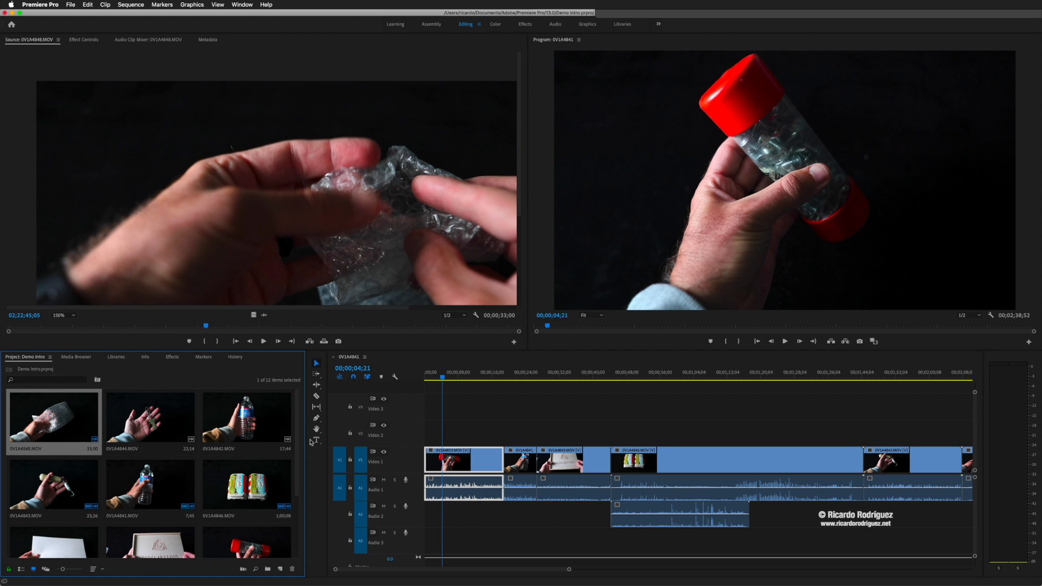
Step: Deselect the timeline clips, maximise the timeline panel and look further along the sequence
click(490, 427)
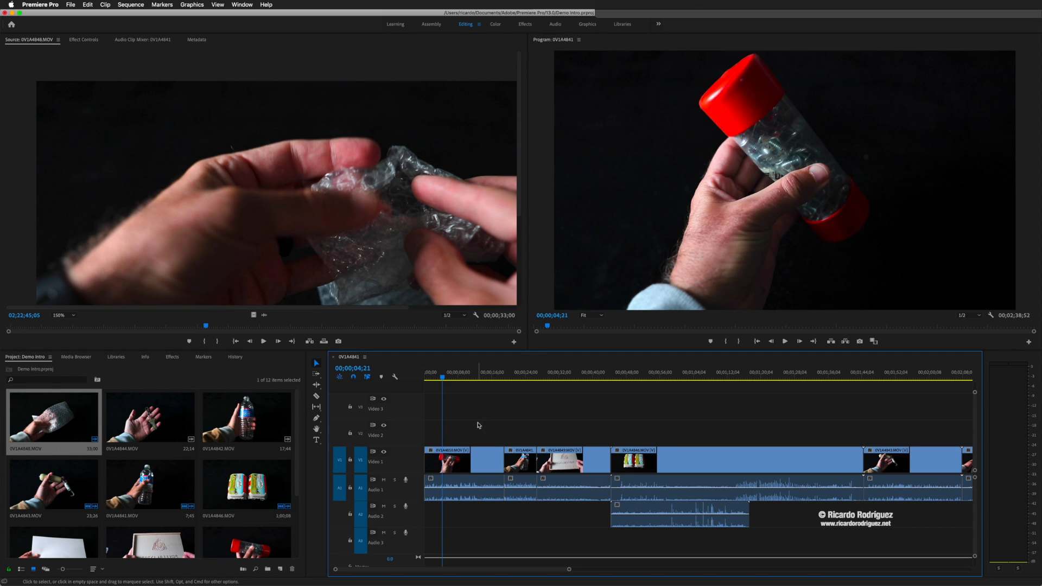
key(grave)
scroll(217, 266, down, 2)
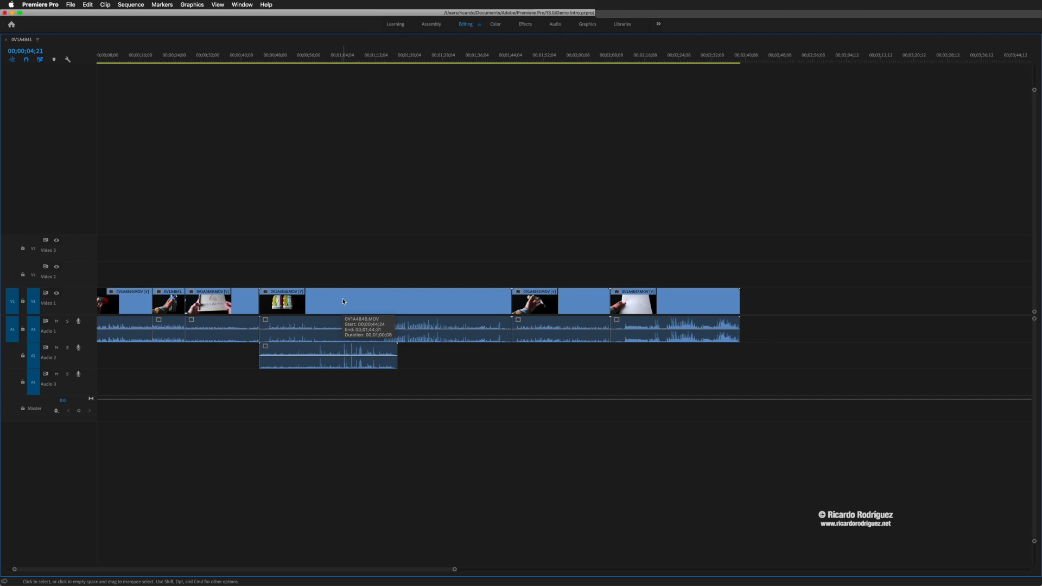
Step: Return to the start of the sequence and move the playhead to 00;00;04;39
scroll(343, 302, up, 2)
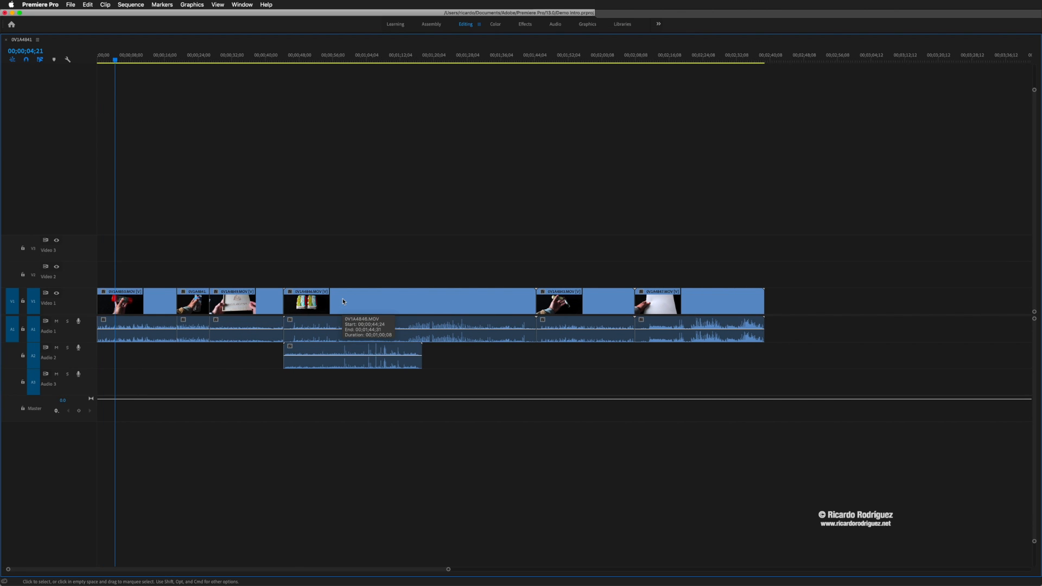
click(108, 60)
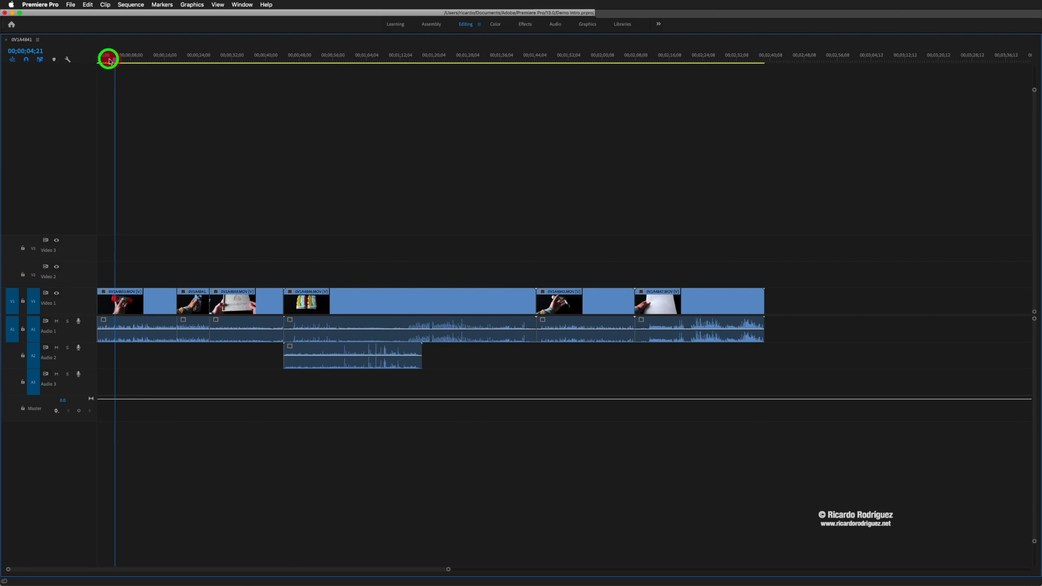
mouse_move(109, 61)
mouse_down()
mouse_move(99, 60)
mouse_move(112, 59)
mouse_up()
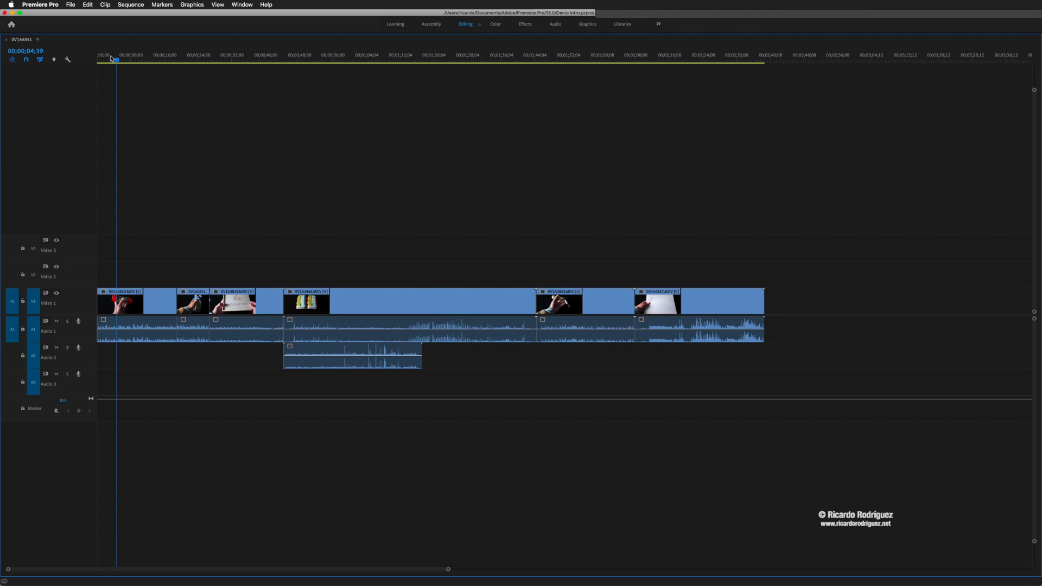
key(super+shift+p)
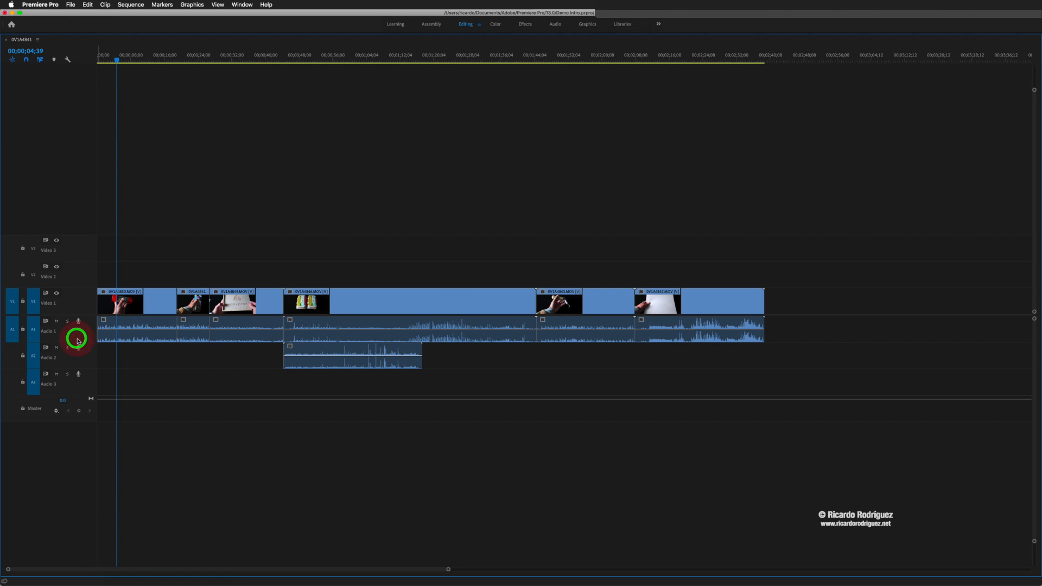
Step: Enlarge the height of the video tracks, shrink them back to their former height, and deselect the first clip
click(136, 337)
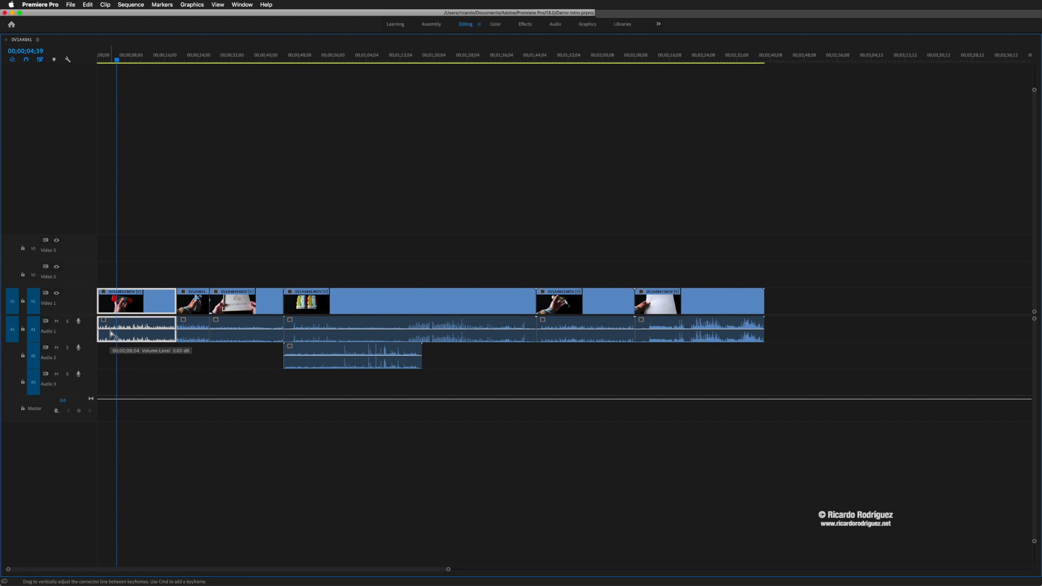
key(super+equal)
key(super+equal)
key(super+equal)
key(super+equal)
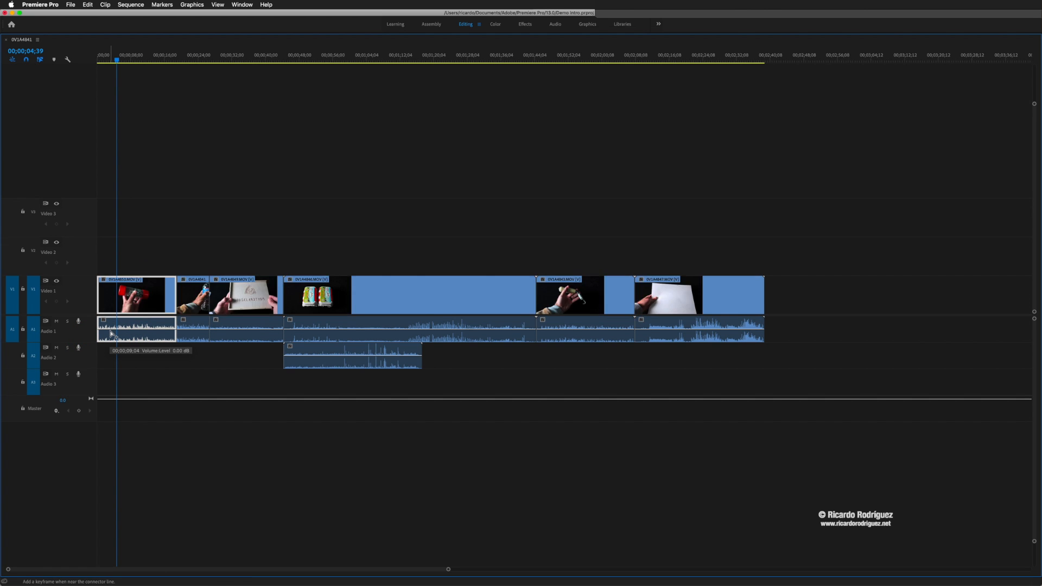
key(super+equal)
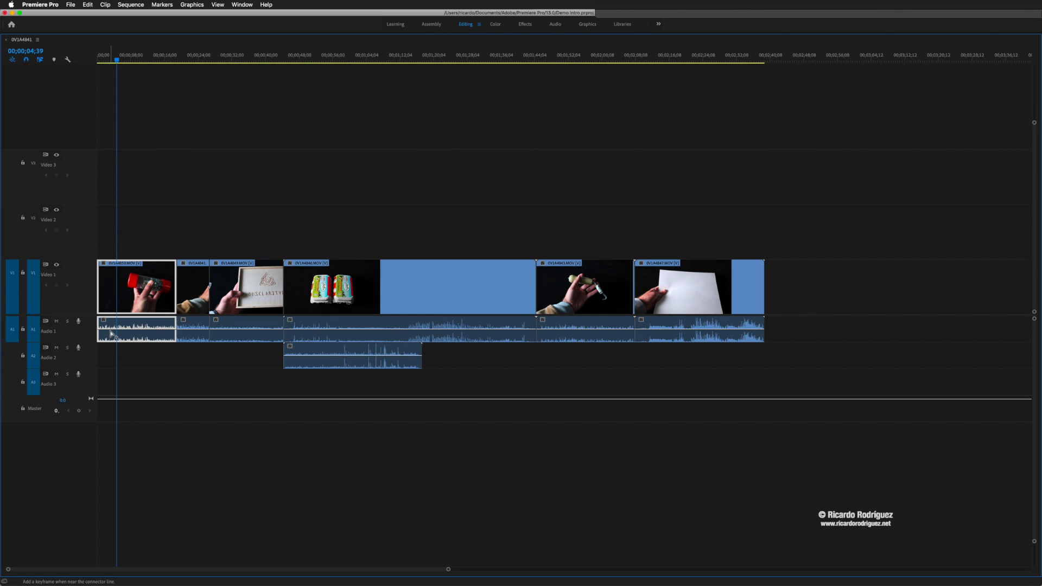
key(super+minus)
key(super+minus)
key(super+minus)
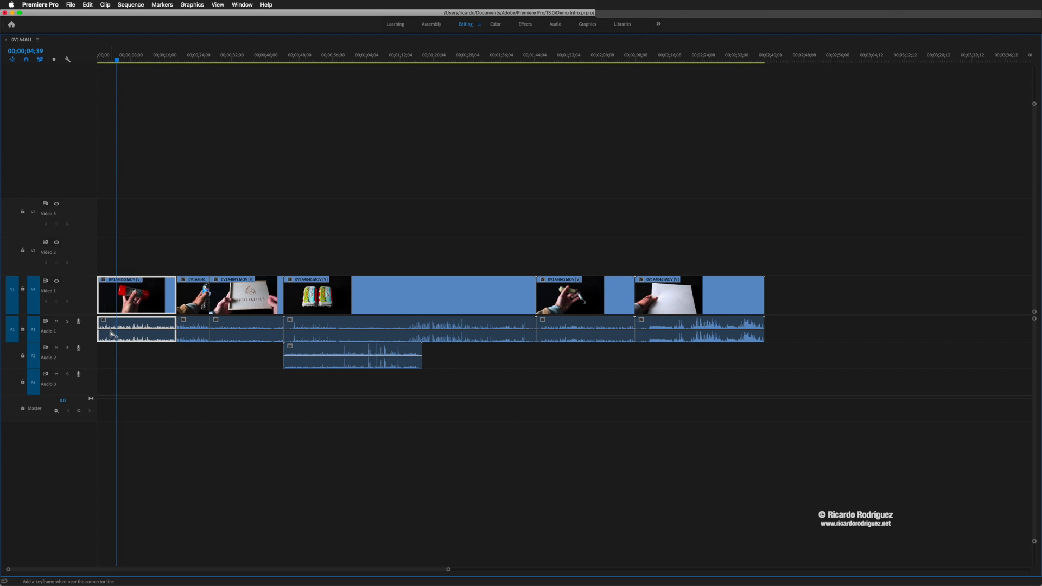
key(super+minus)
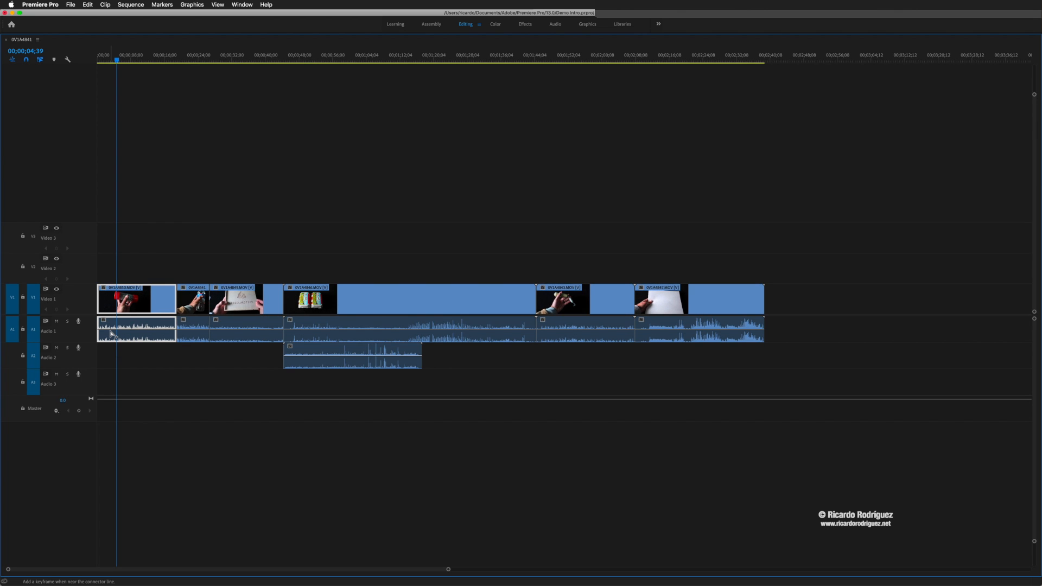
key(super+minus)
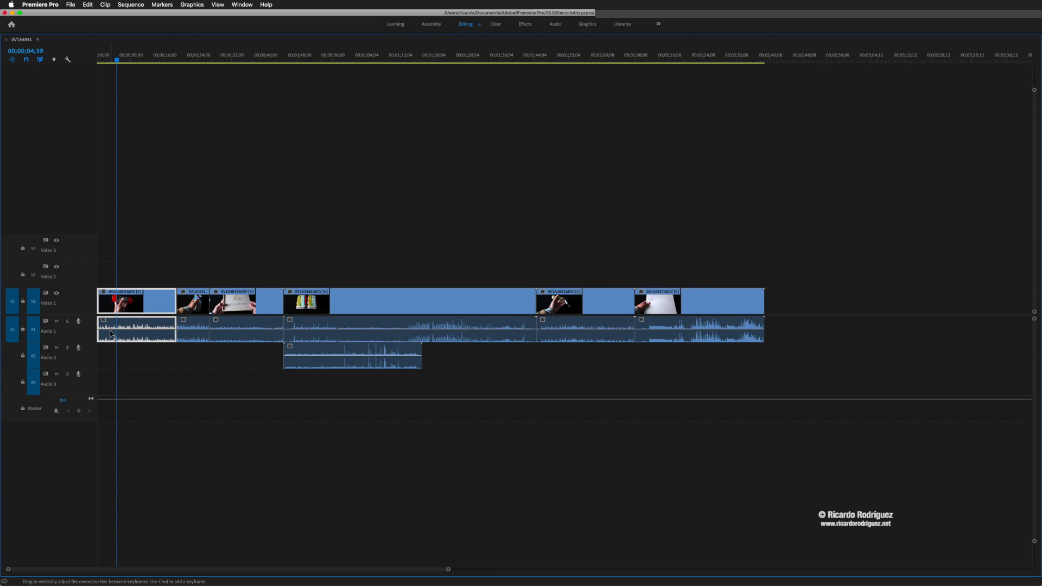
click(147, 276)
key(super+shift+p)
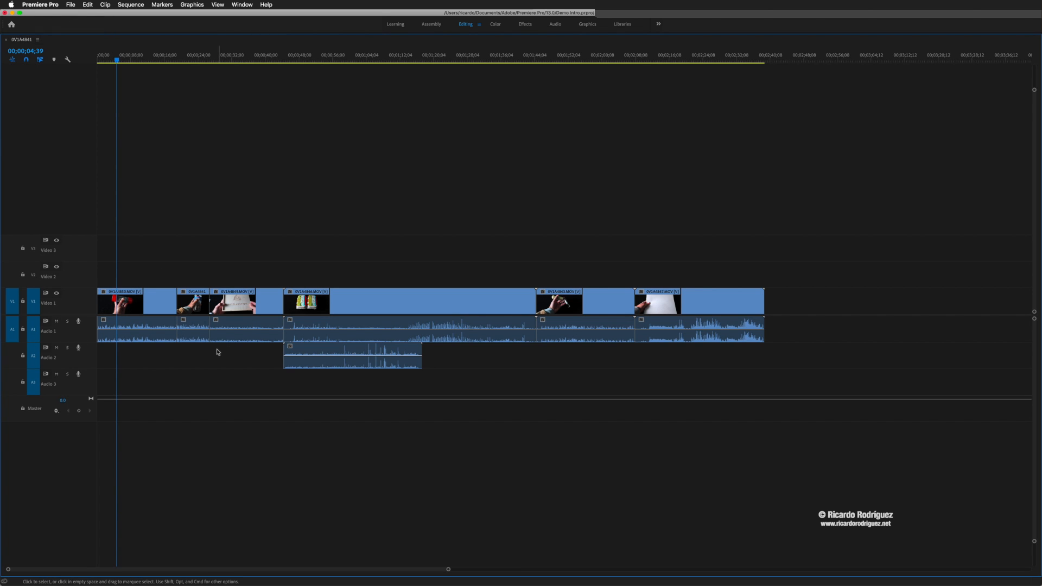
Step: Select and deselect the first clip on Video 1, delete it with its linked audio and undo the deletion
click(139, 298)
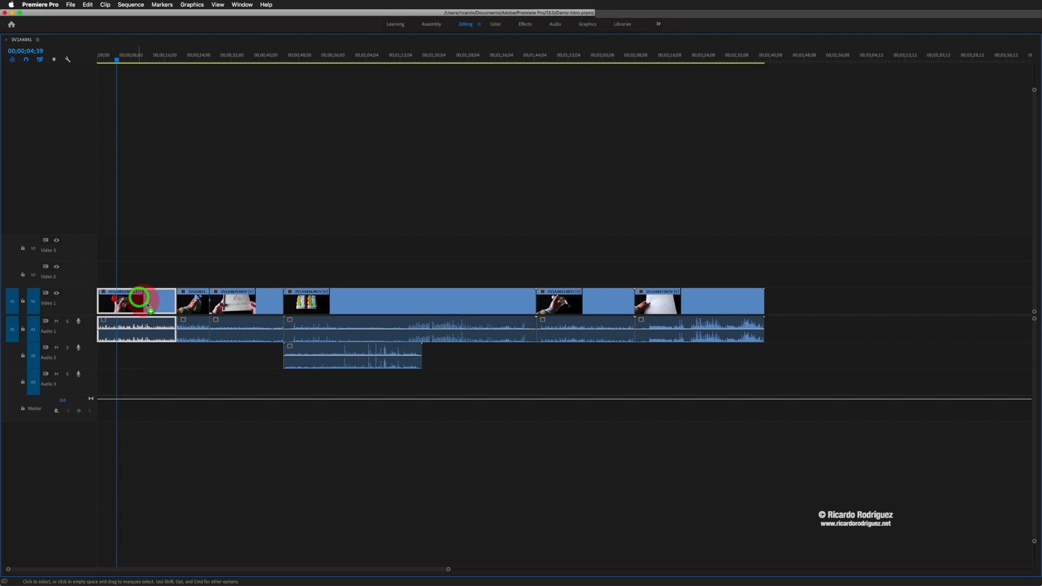
click(159, 266)
click(158, 300)
click(160, 274)
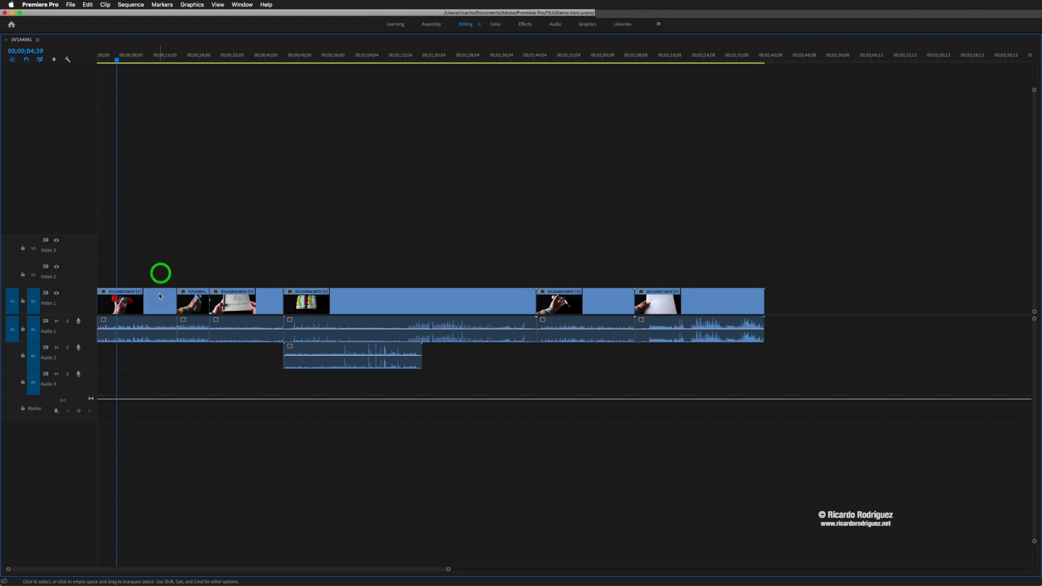
click(159, 297)
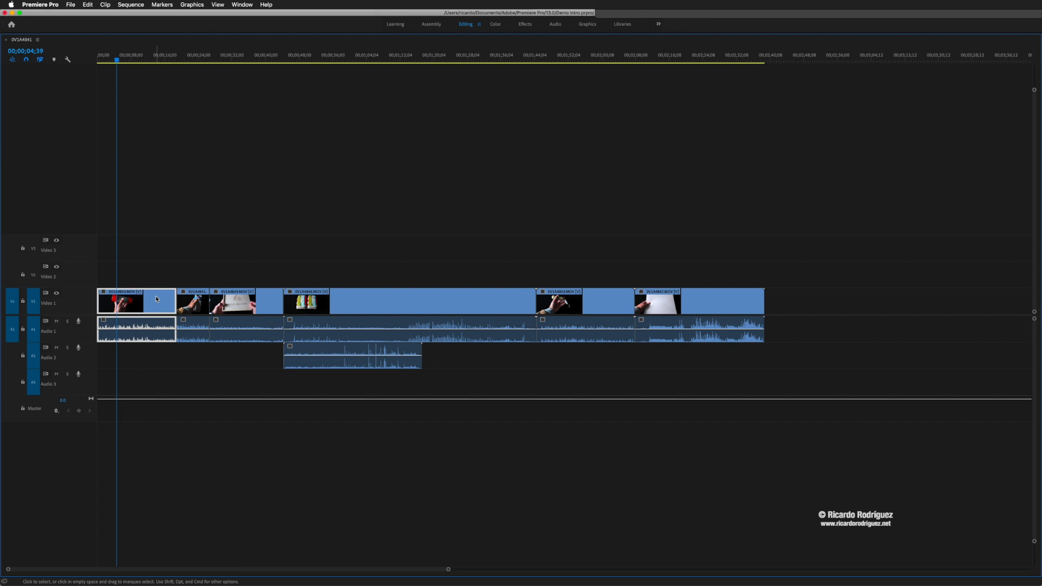
key(Delete)
key(super+z)
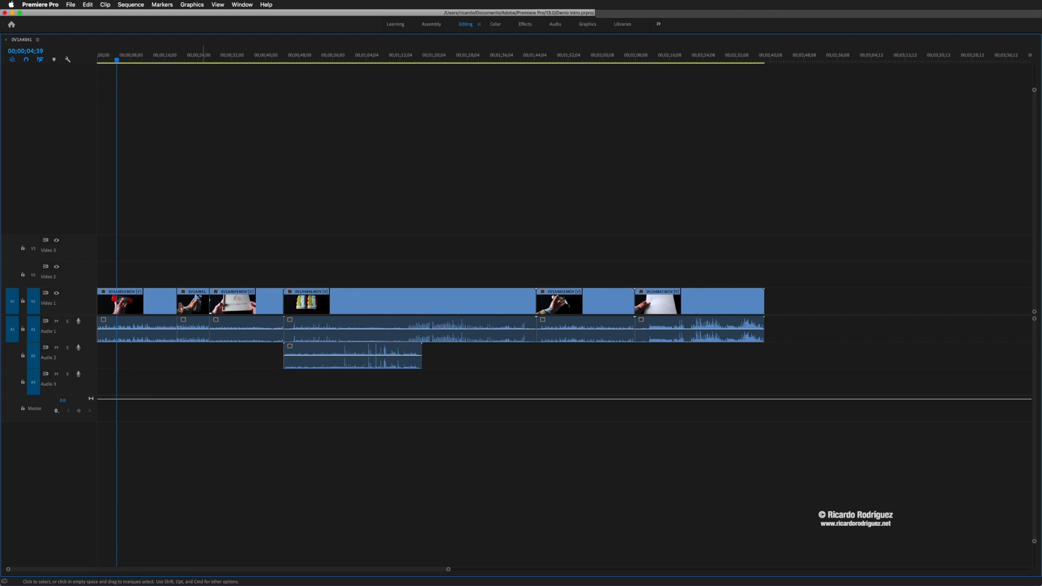
Step: Select the opening clips one by one, and move the first clip's audio to Audio 2 and back to Audio 1
click(167, 305)
click(189, 303)
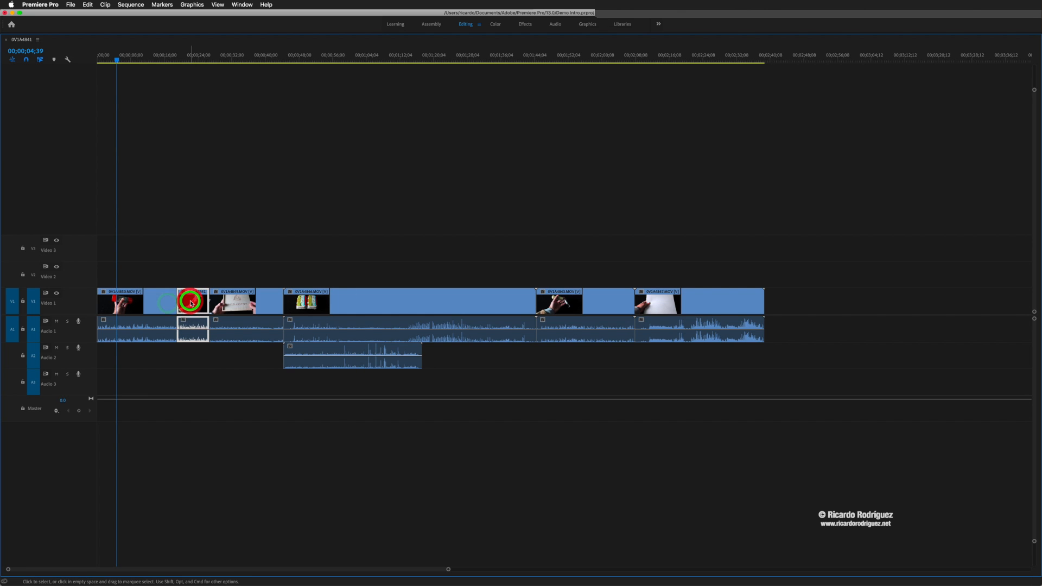
click(234, 307)
drag(165, 344, 156, 354)
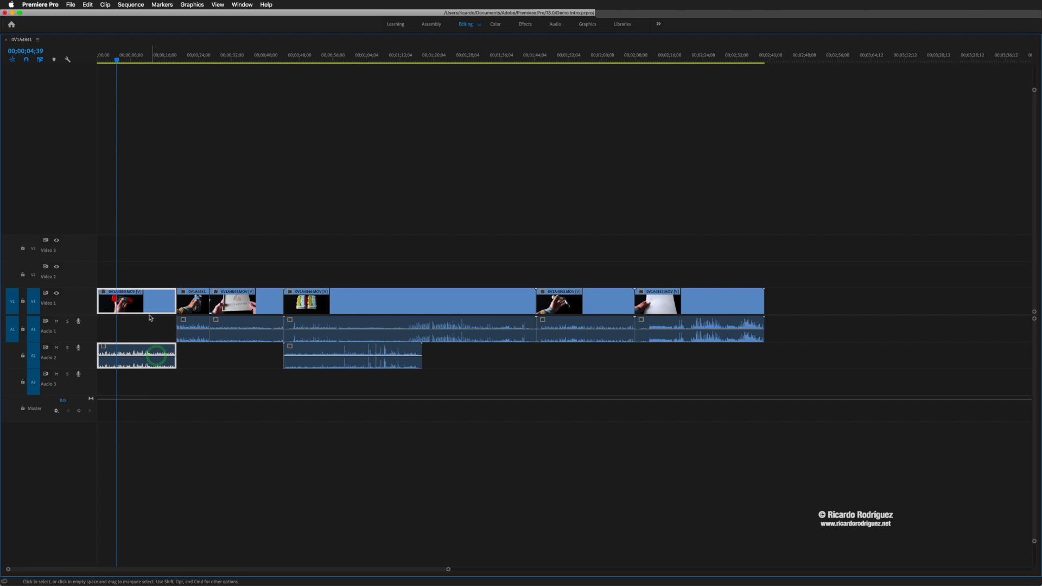
click(151, 307)
click(163, 334)
click(157, 308)
right_click(144, 303)
click(147, 305)
drag(152, 358, 151, 331)
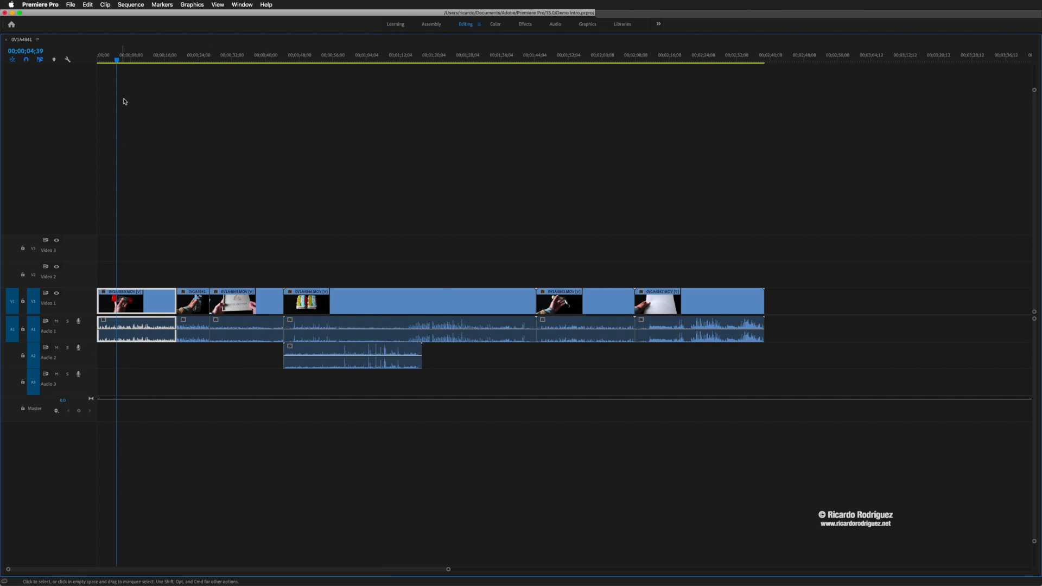
Step: Move the playhead to 00;00;09;00 and restore the maximised timeline to the normal workspace layout
drag(116, 59, 142, 87)
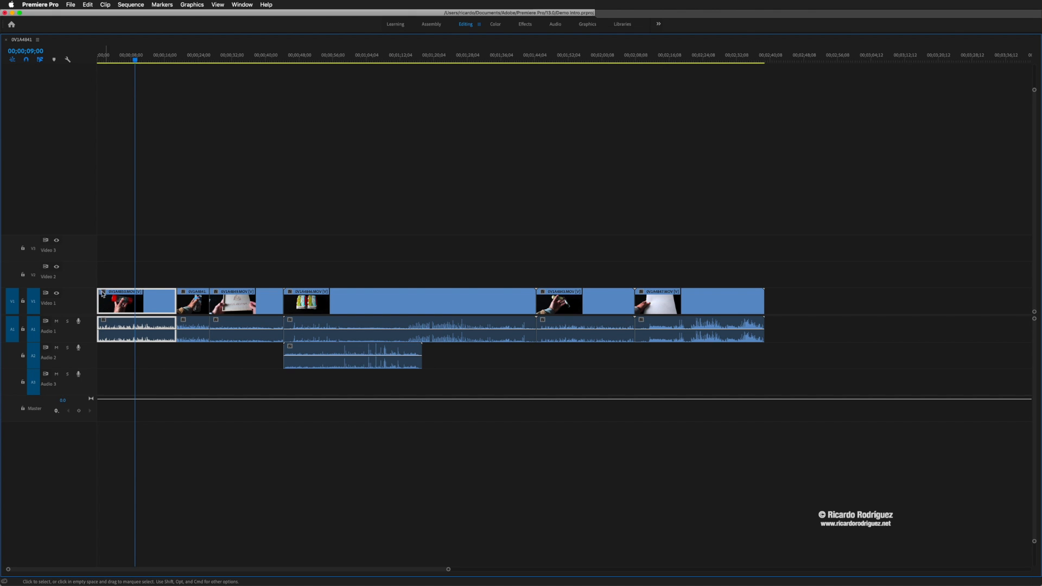
key(grave)
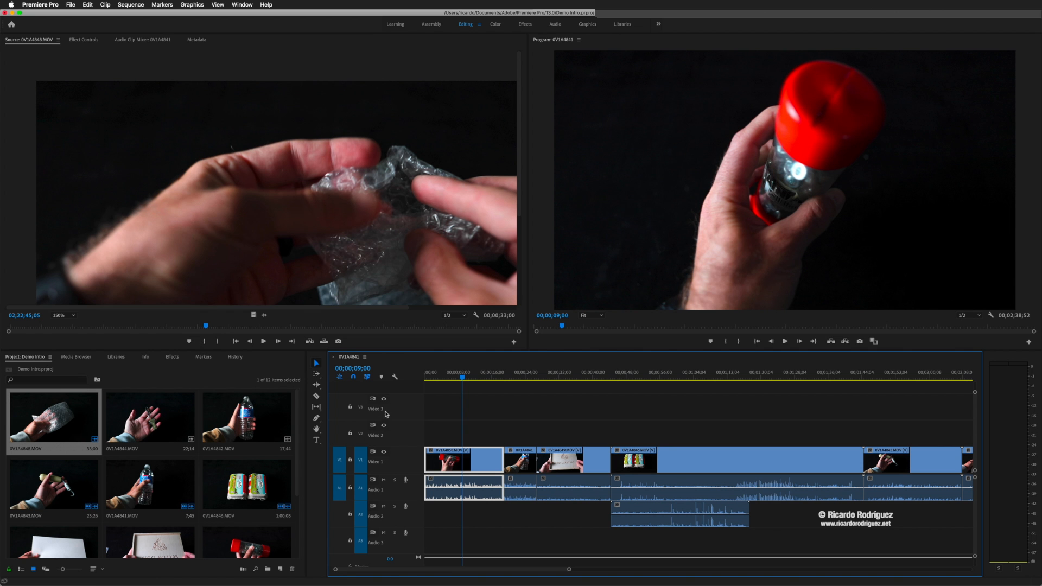
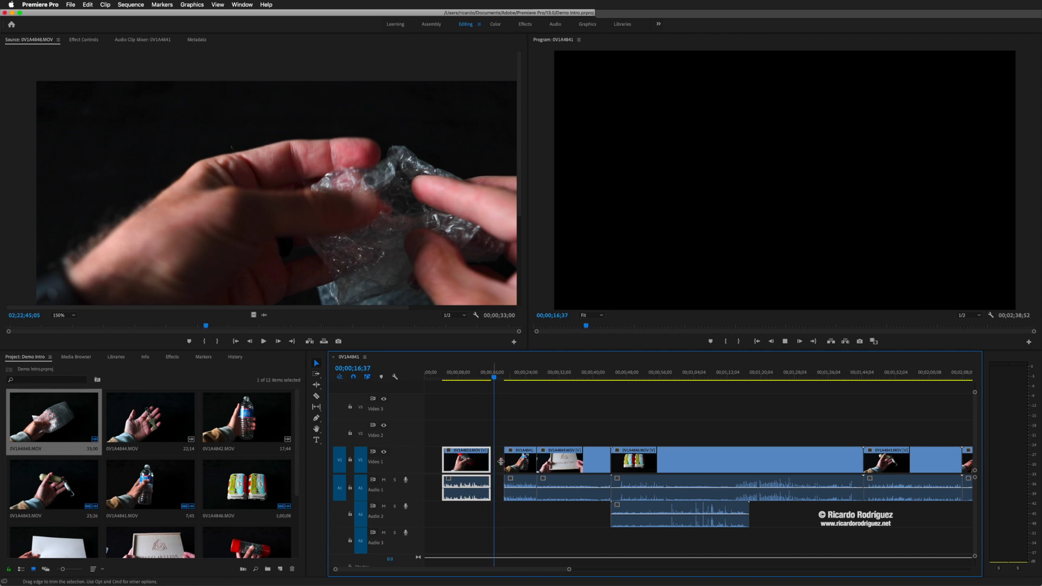
Step: Stop the sequence playback at 00;00;17;30 and undo the last trim of the first clip's end
key(space)
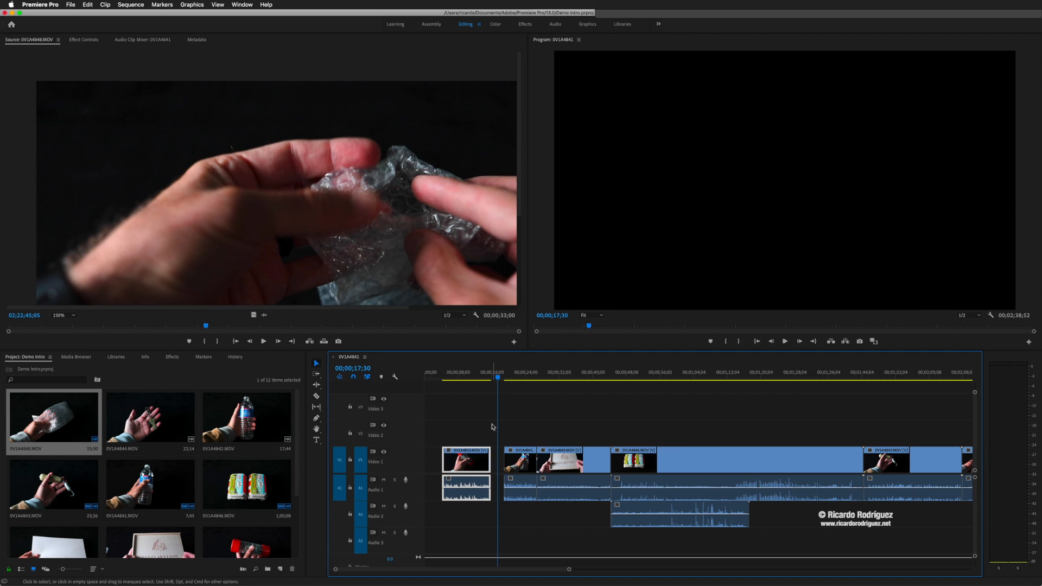
key(super+z)
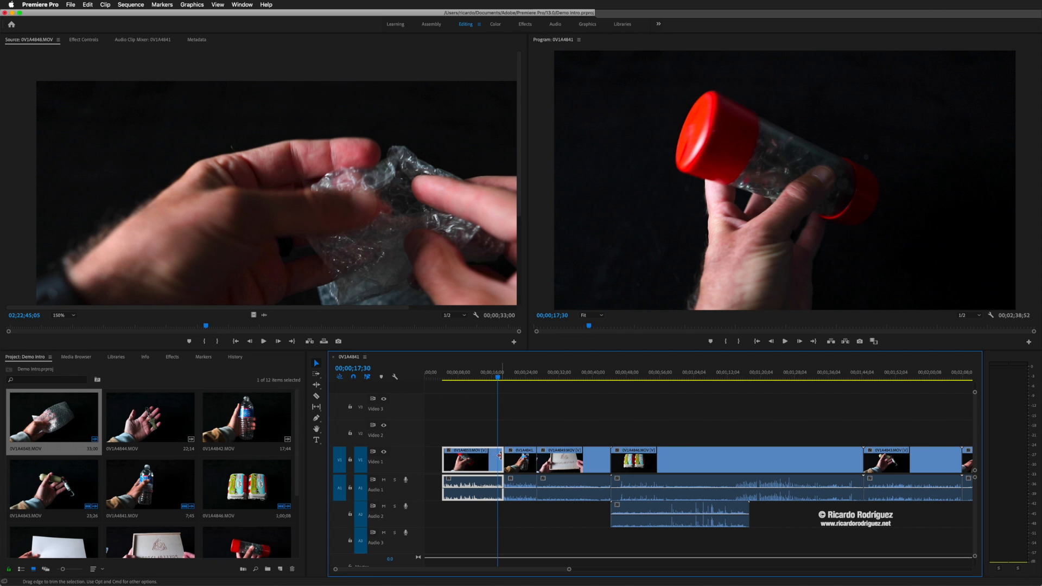
Step: Try a ripple trim on the first clip's end, and undo it together with the earlier trim of the clip's start
drag(500, 455, 489, 455)
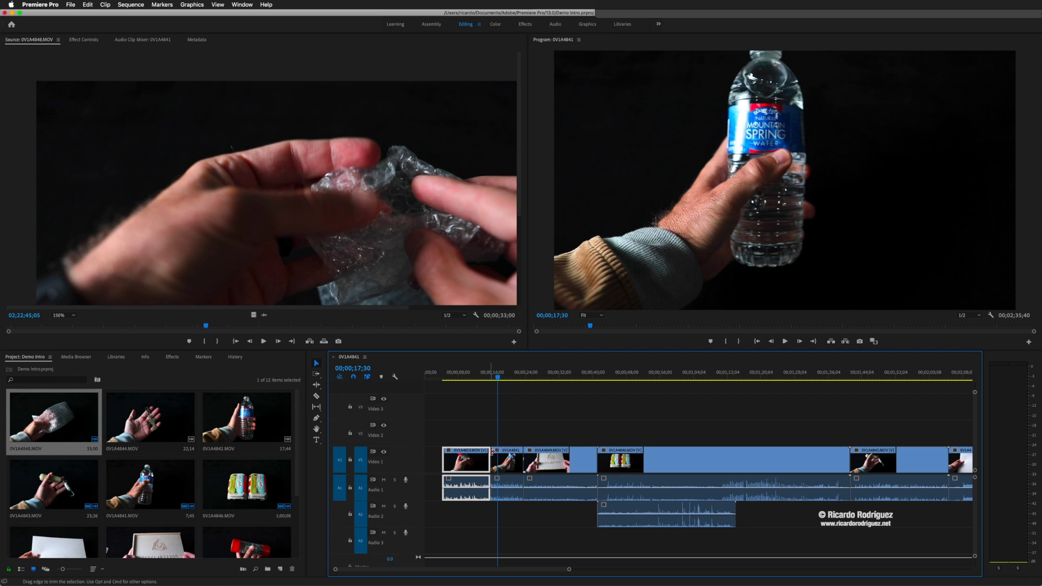
key(super+z)
key(super+z)
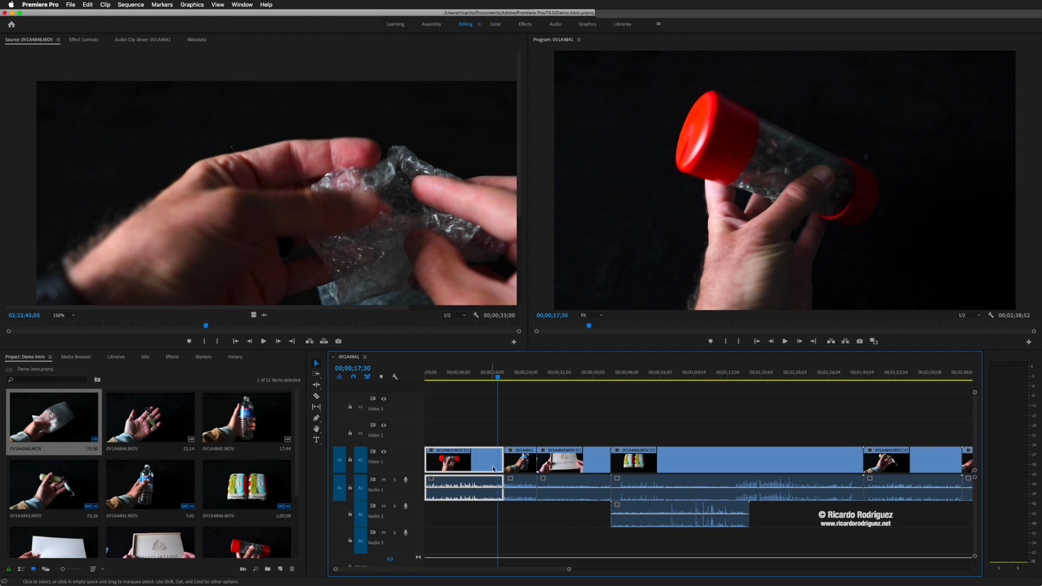
Step: Trim the first clip's end back to 00;00;16;01 and close the gap before the second clip with Ripple Delete
drag(500, 456, 491, 456)
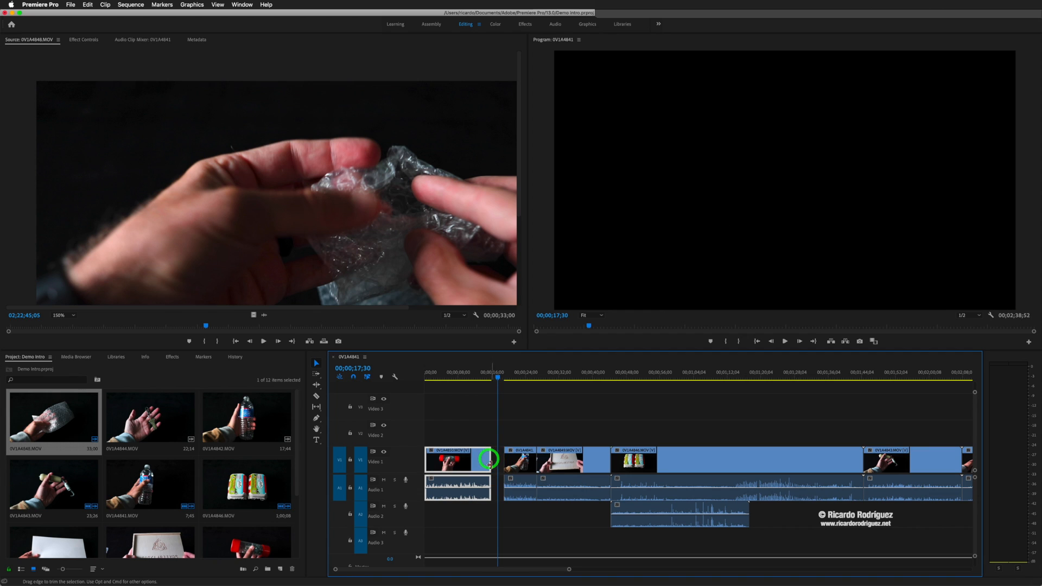
drag(511, 511, 479, 498)
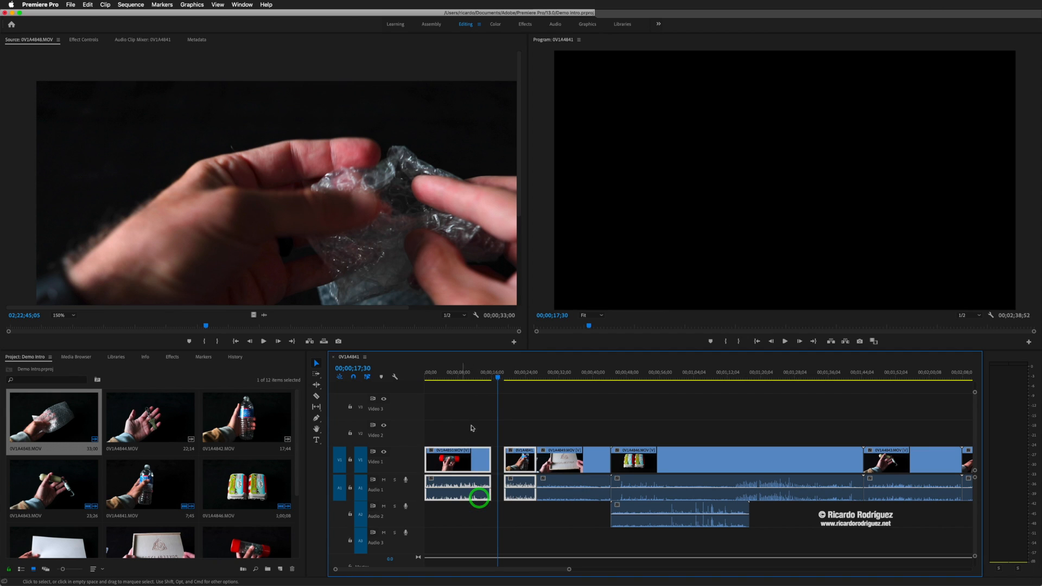
click(497, 457)
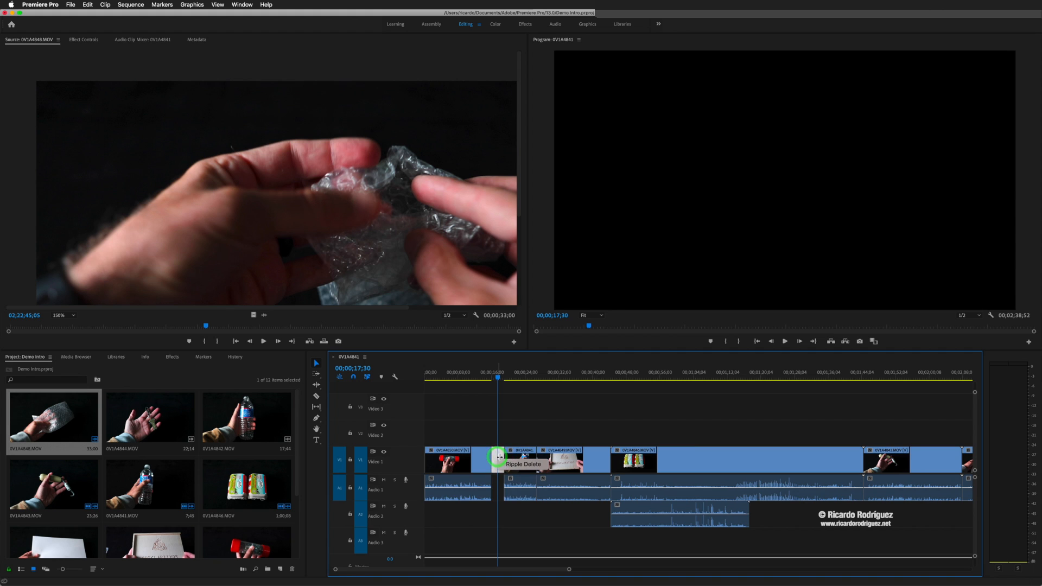
right_click(502, 460)
click(519, 465)
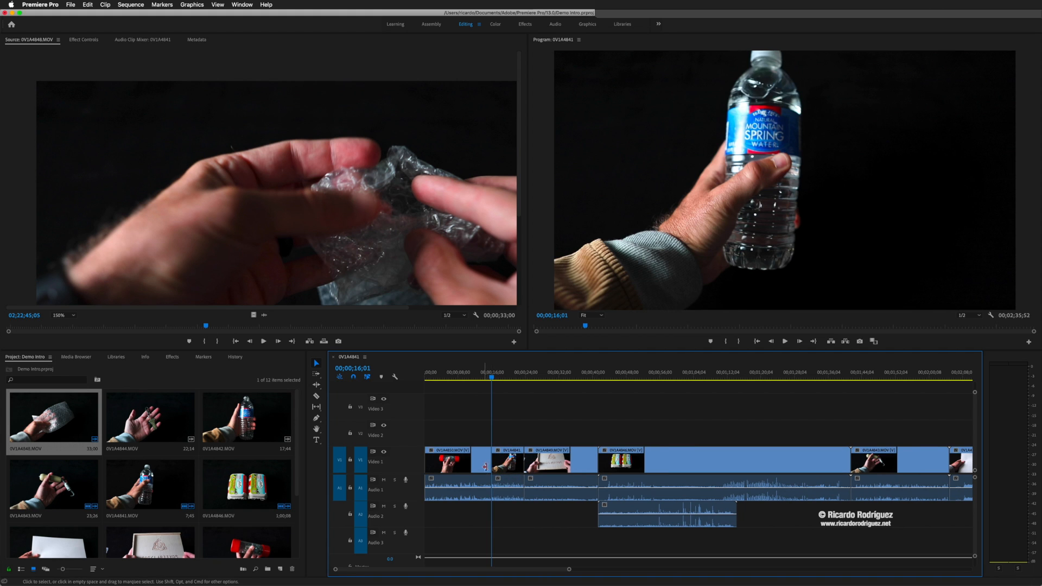
Step: Restore the first clip's full length, trim its end to the playhead at 00;00;16;01 and ripple delete the gap again
drag(494, 468, 502, 460)
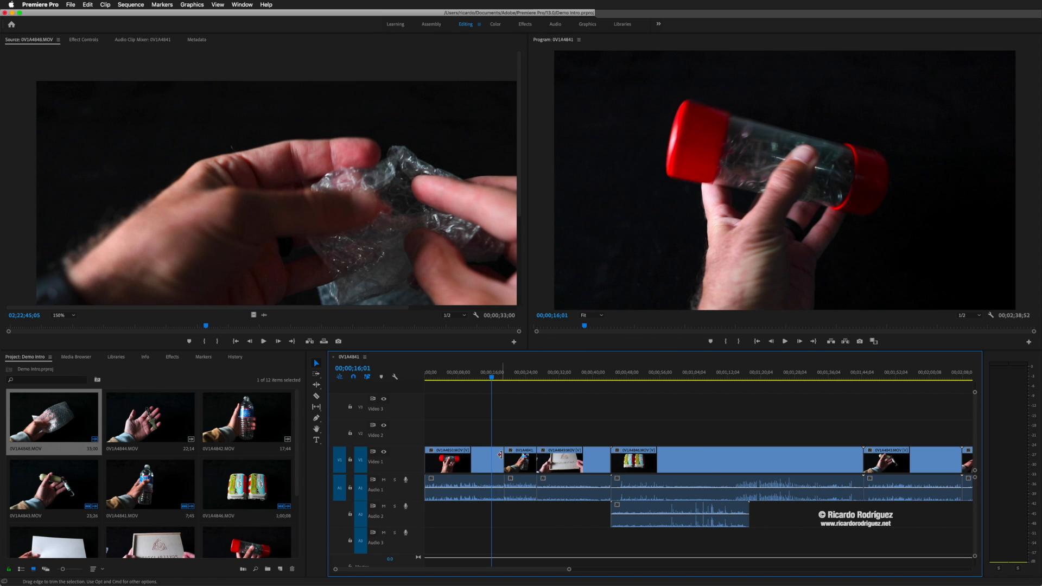
drag(501, 453, 491, 455)
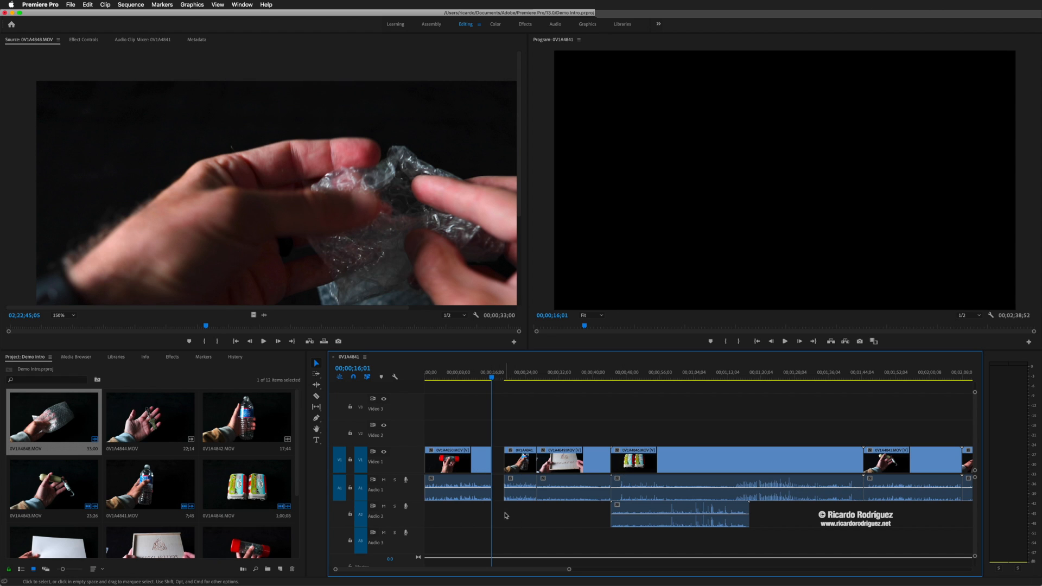
click(482, 458)
drag(508, 514, 478, 472)
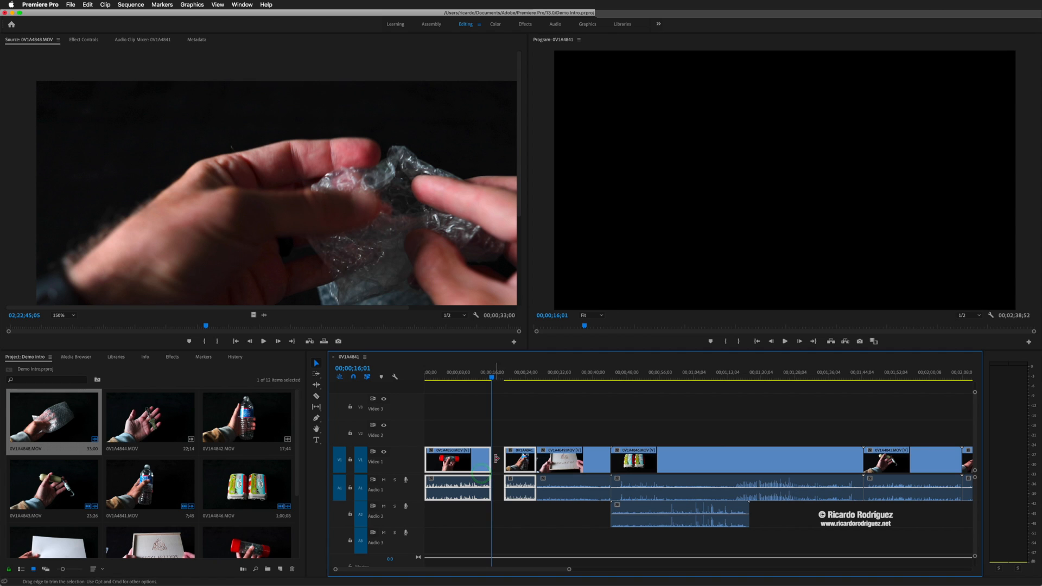
right_click(500, 462)
click(513, 468)
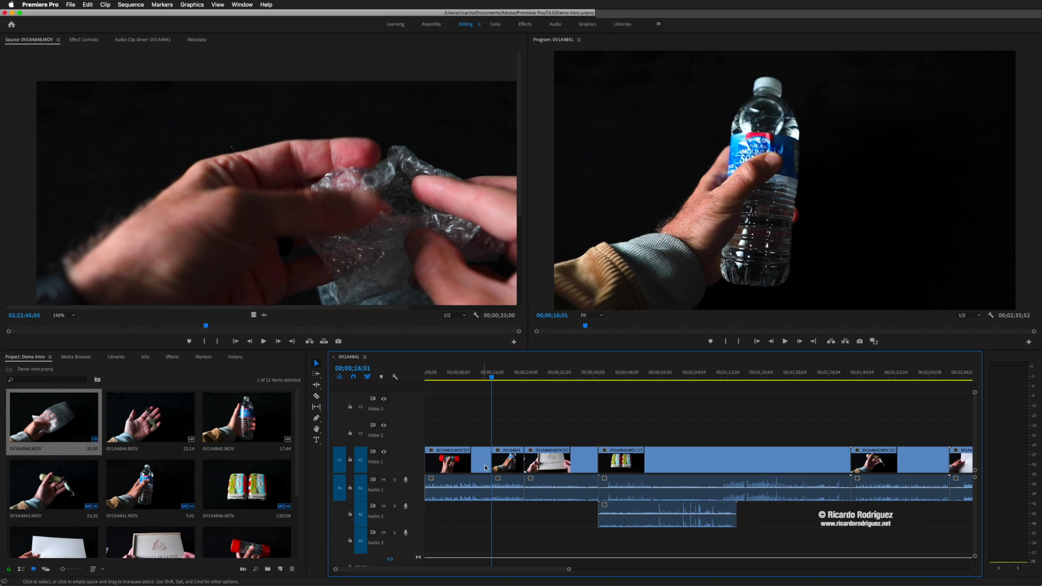
Step: Restore the first clip's trimmed end and ripple-trim it to shorten the whole sequence to 00;02;36;50
drag(490, 465, 499, 460)
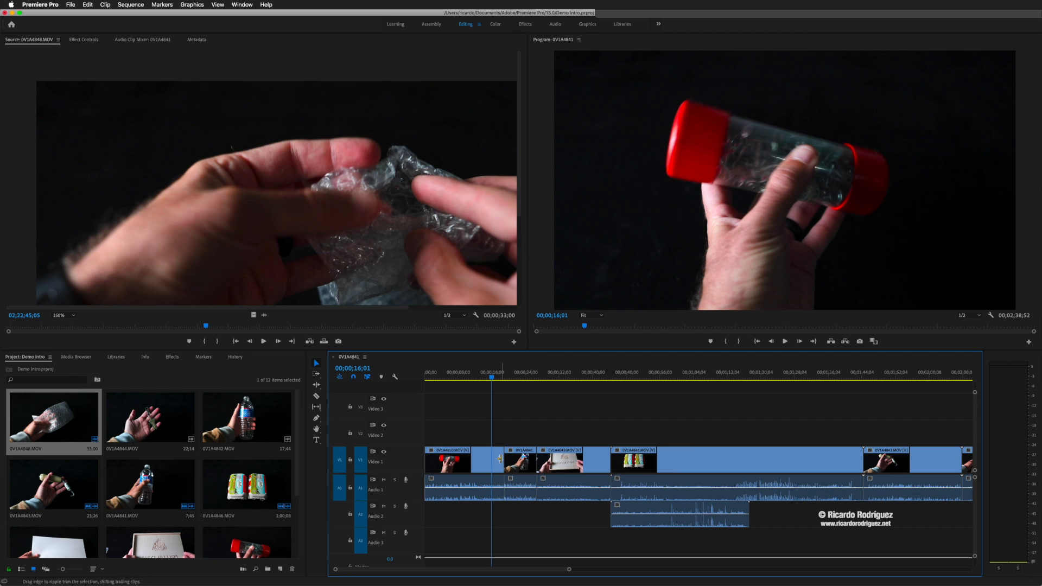
drag(500, 458, 493, 460)
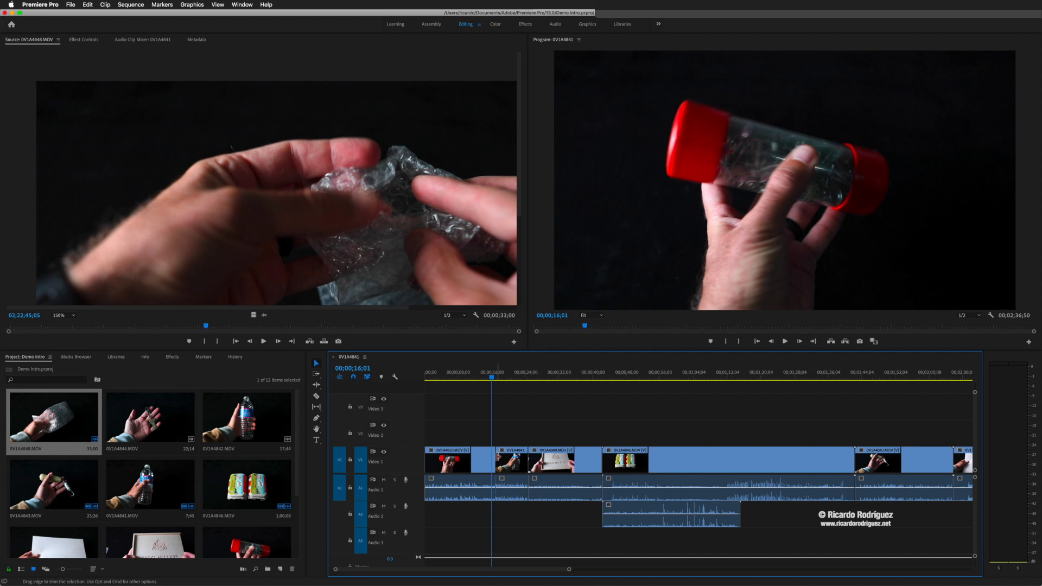
Step: Ripple-trim the first clip's end earlier, extend it back to its previous length, and select that edit point
drag(495, 457, 483, 460)
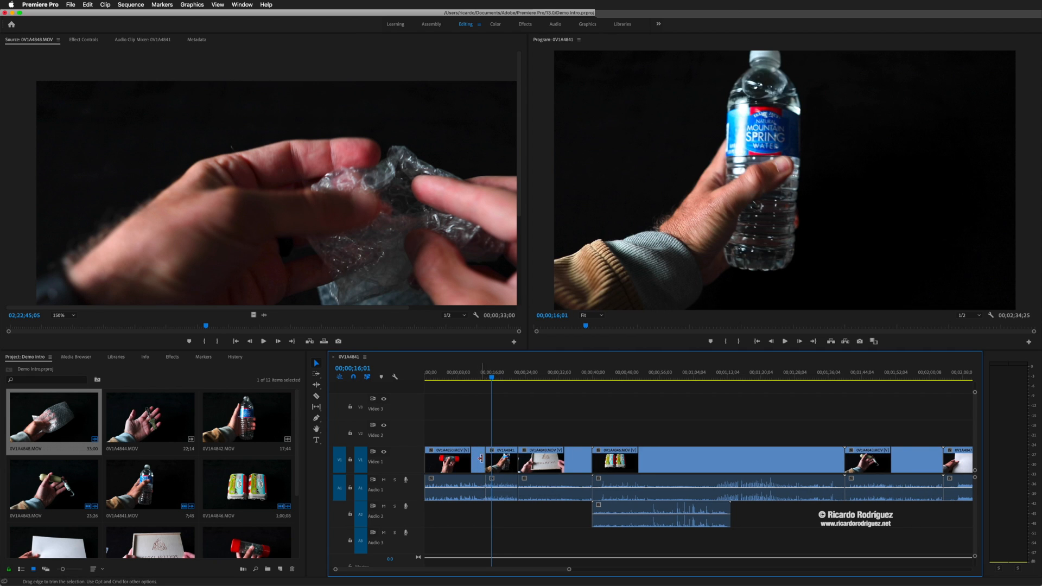
drag(479, 459, 491, 460)
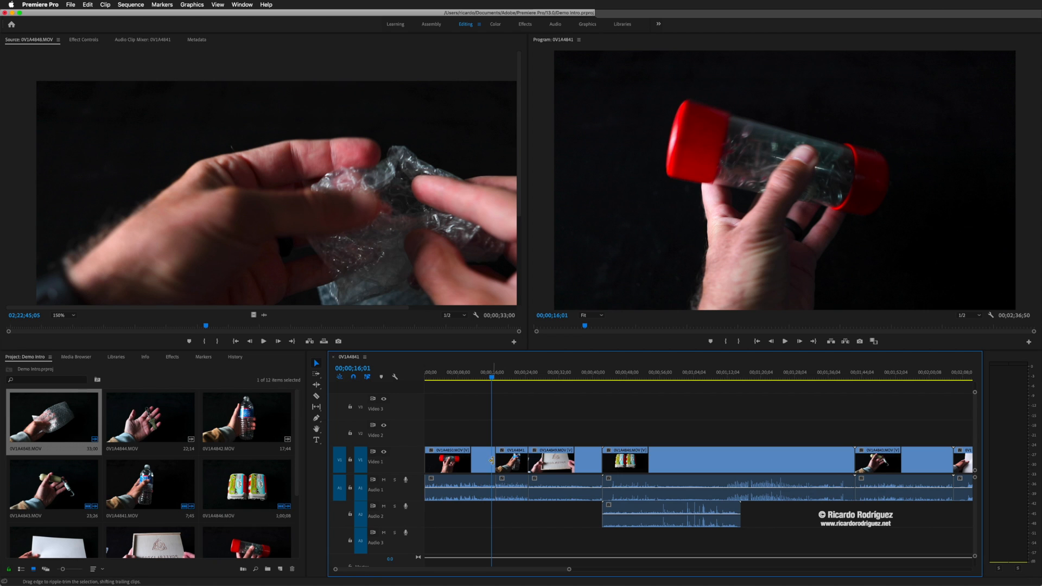
click(494, 459)
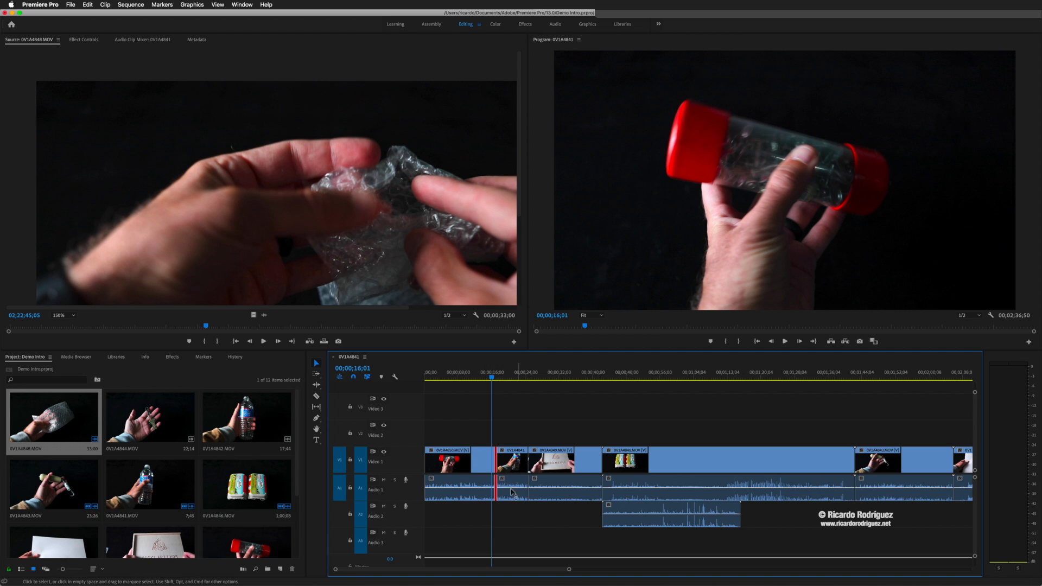
Step: Load the second clip, 0V1A4841.MOV, into the Source monitor and bring the playhead to 00;00;31;27 within the wooden box clip
drag(493, 379, 471, 379)
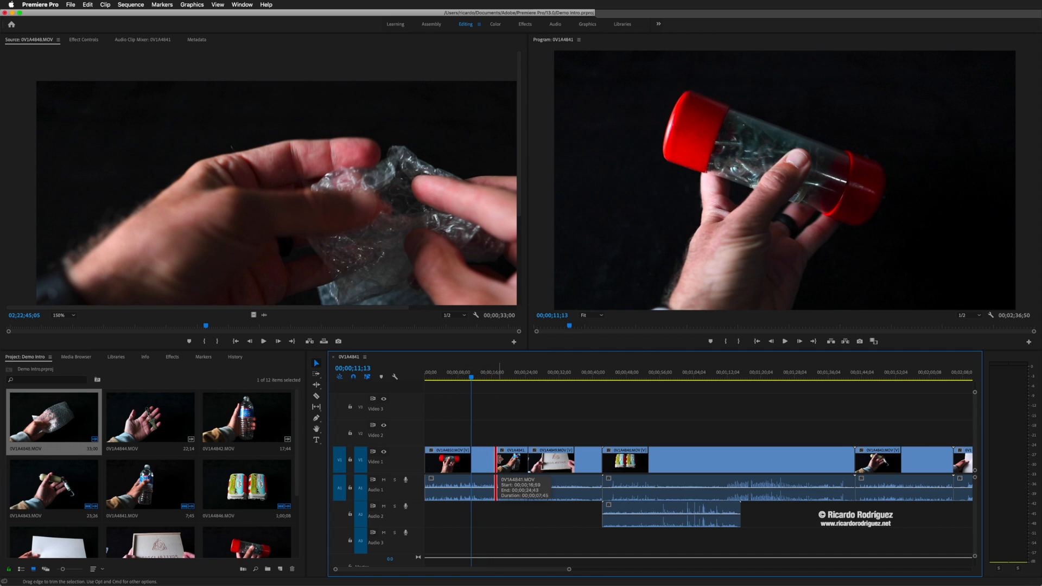
double_click(502, 477)
drag(478, 378, 552, 381)
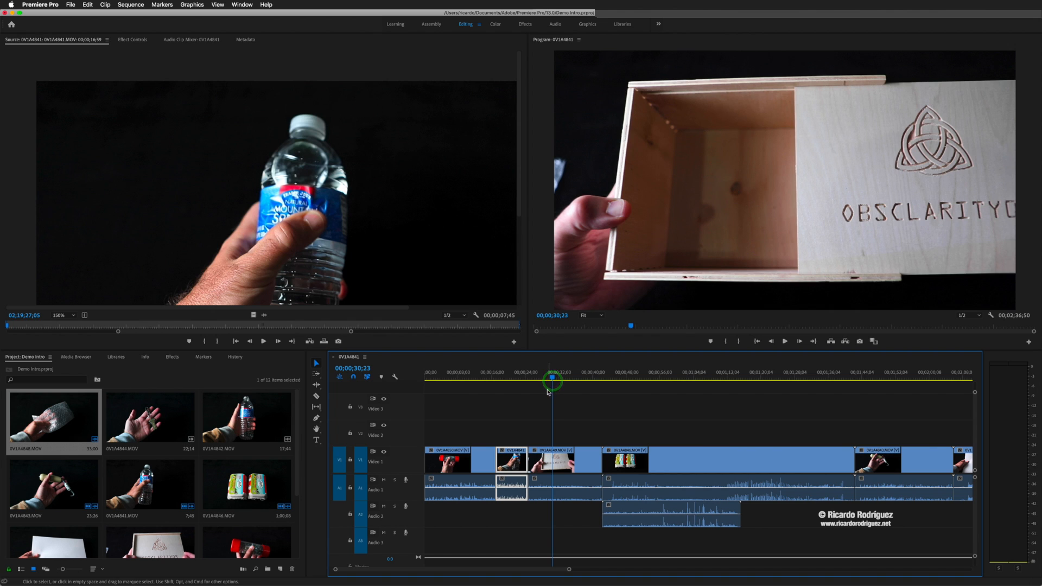
key(space)
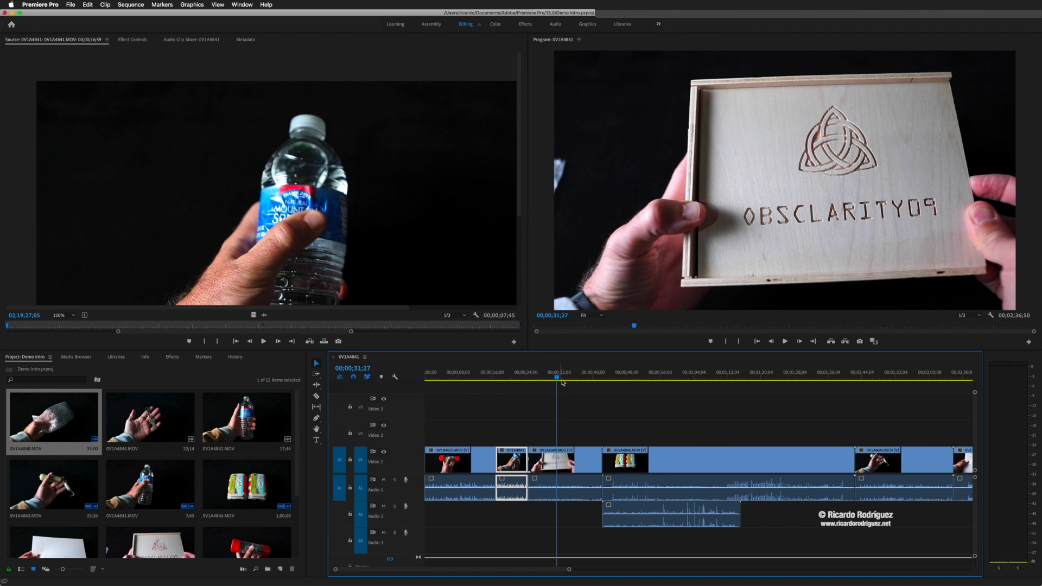
Step: Split the wooden box clip with the Razor tool at 00;00;31;27 and at 00;00;36;05
click(317, 397)
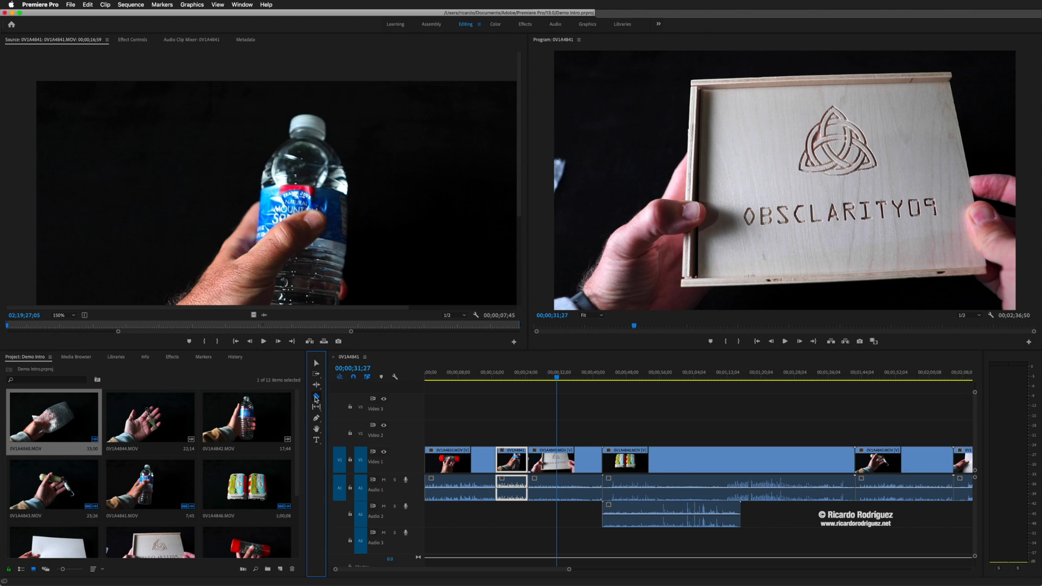
click(315, 396)
click(315, 397)
click(315, 397)
click(316, 397)
click(316, 397)
click(559, 465)
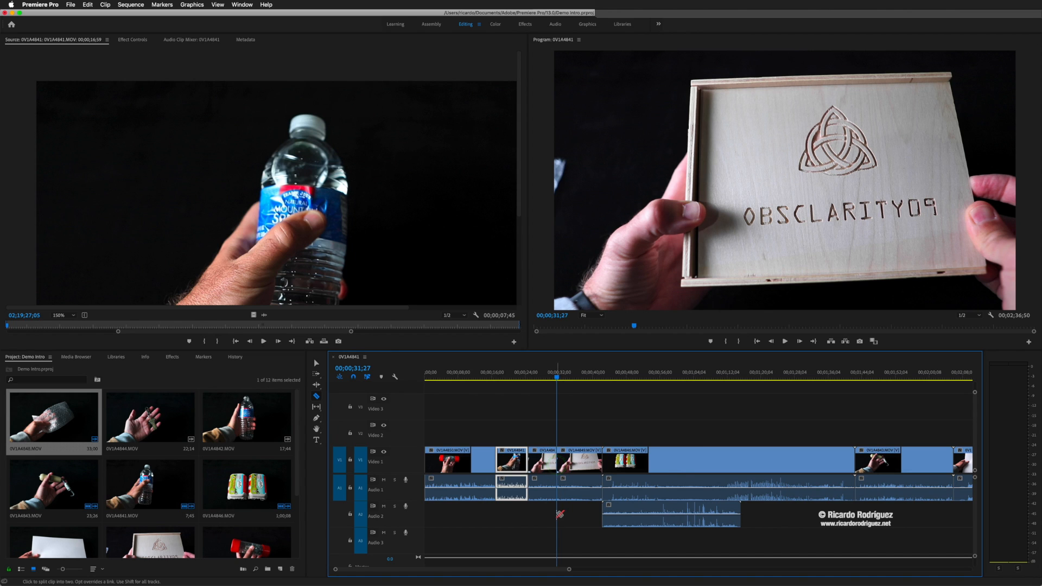
click(558, 491)
drag(557, 378, 576, 381)
click(576, 459)
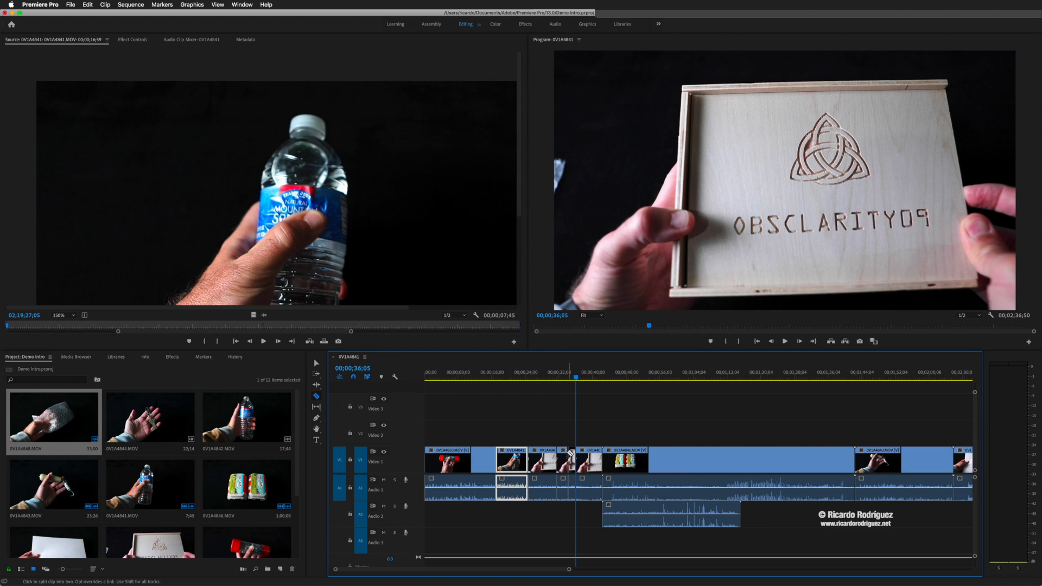
Step: Delete the middle piece of the split box clip and close the gap it leaves with Ripple Delete
click(316, 363)
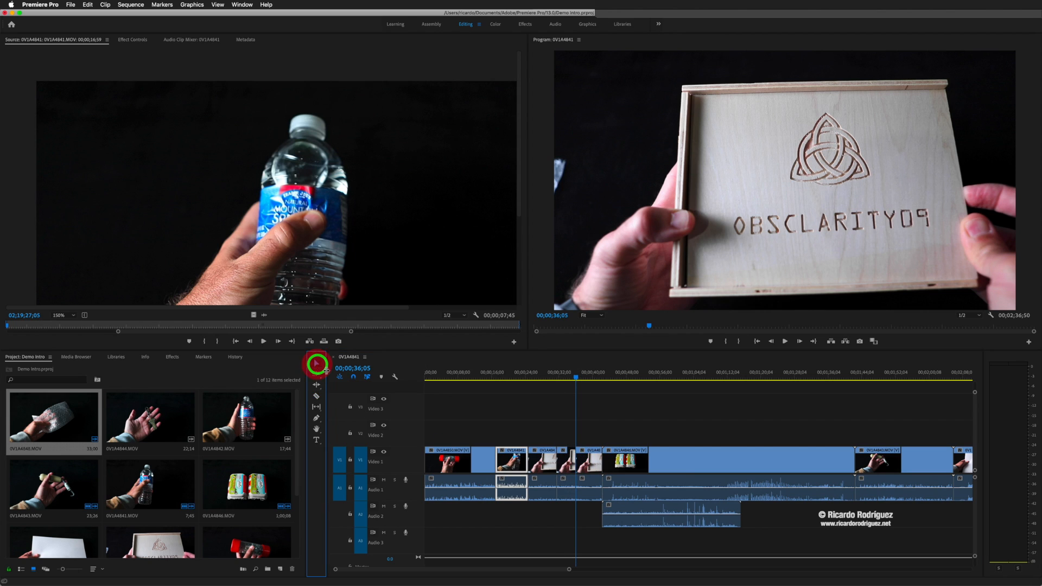
click(567, 464)
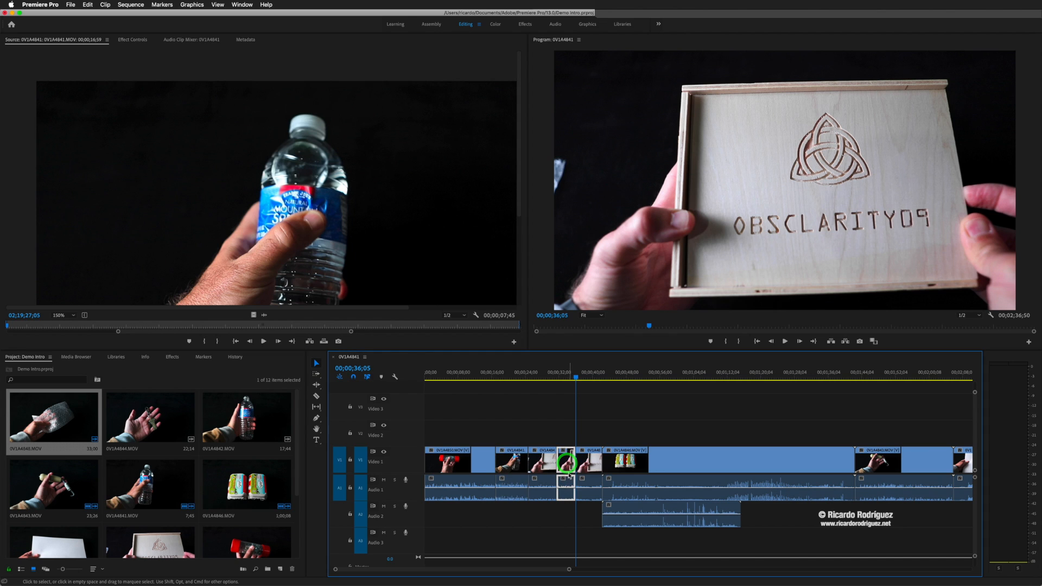
key(Delete)
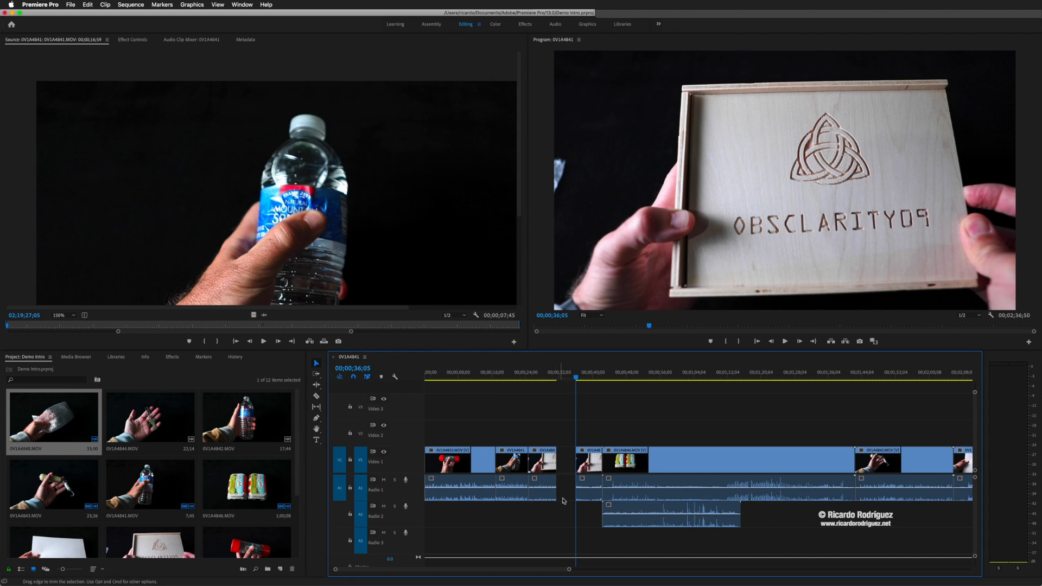
drag(586, 516, 547, 457)
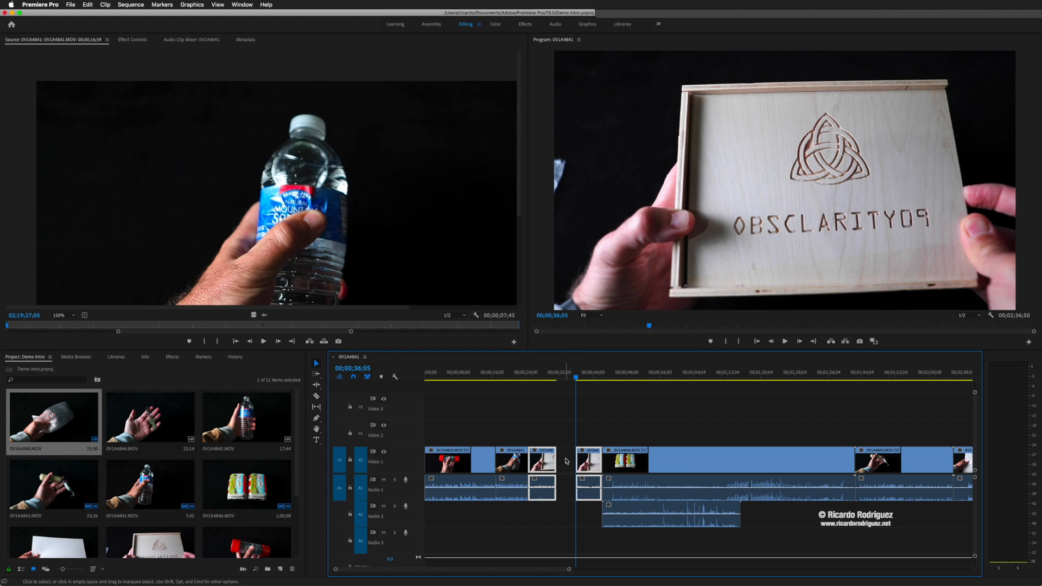
right_click(569, 457)
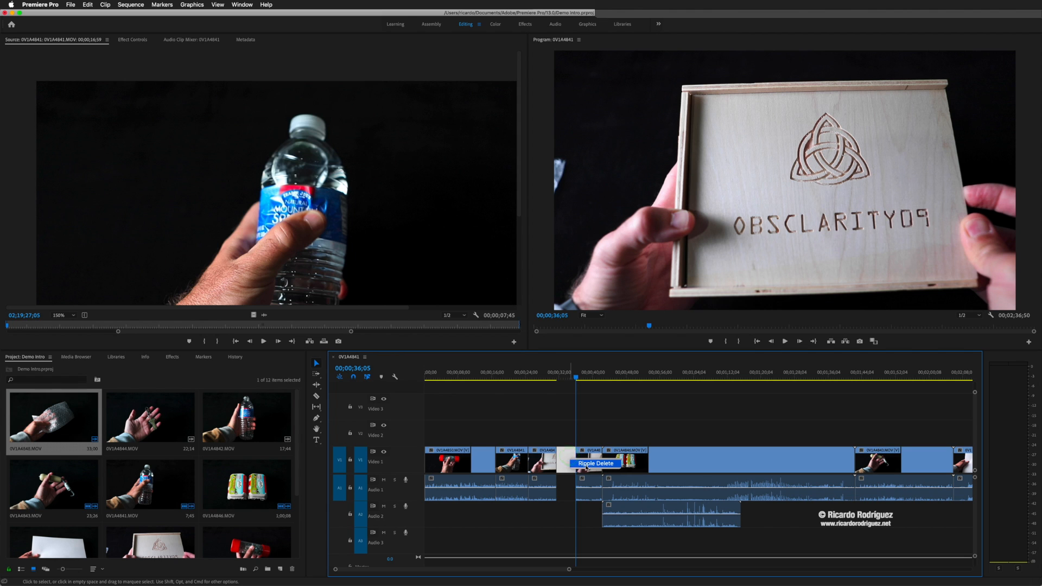
click(592, 464)
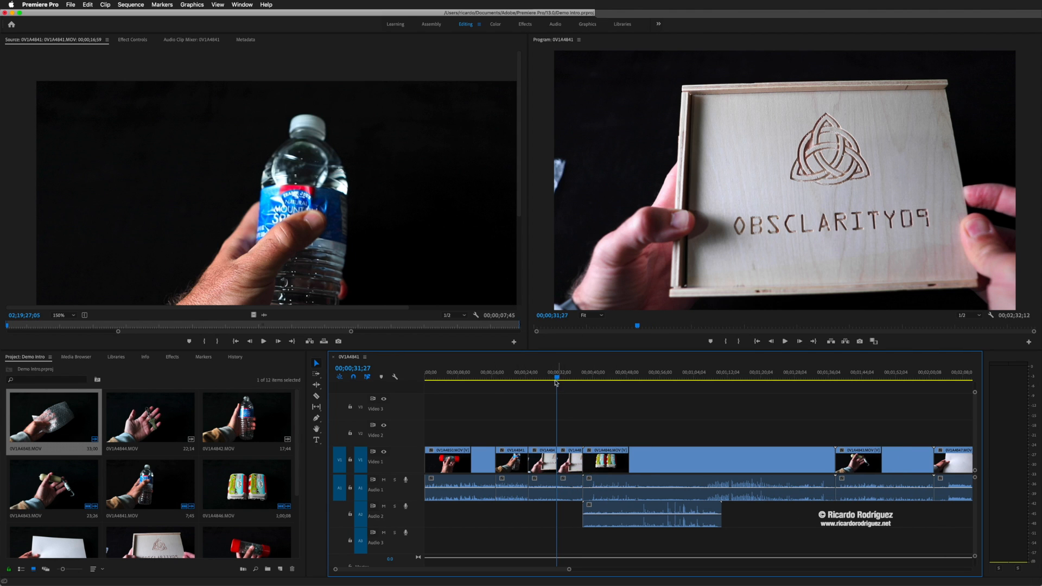
Step: Play the sequence across the new cut in the box clip to review the edit
drag(556, 380, 551, 380)
key(space)
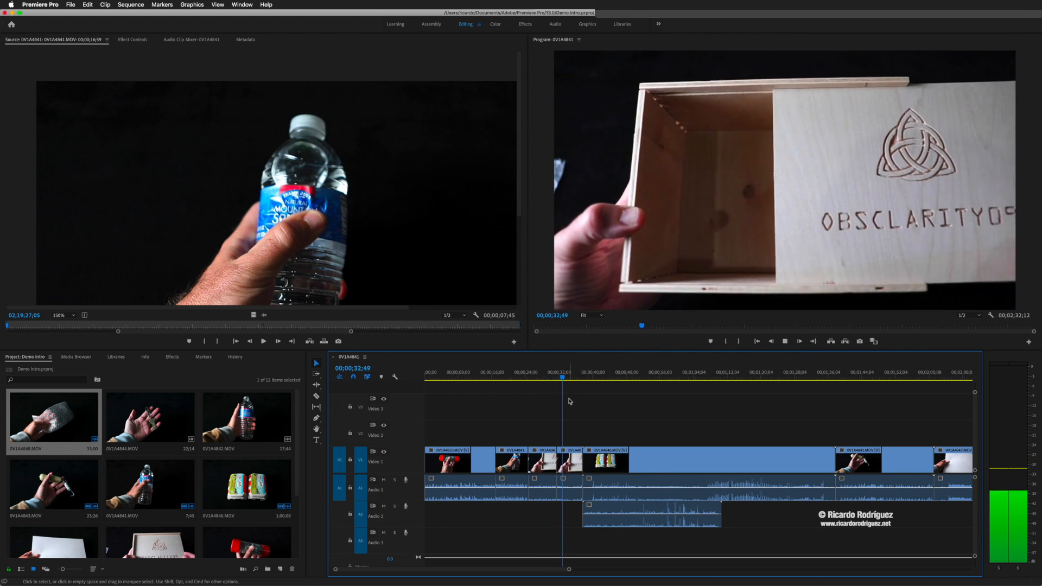
key(space)
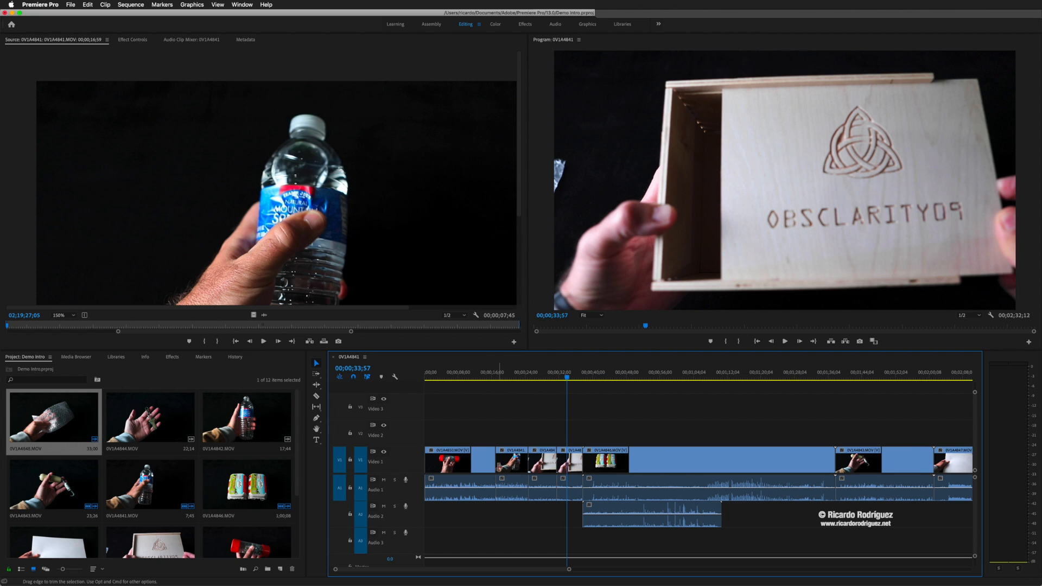
mouse_move(567, 380)
mouse_down()
mouse_move(579, 378)
mouse_move(569, 379)
mouse_up()
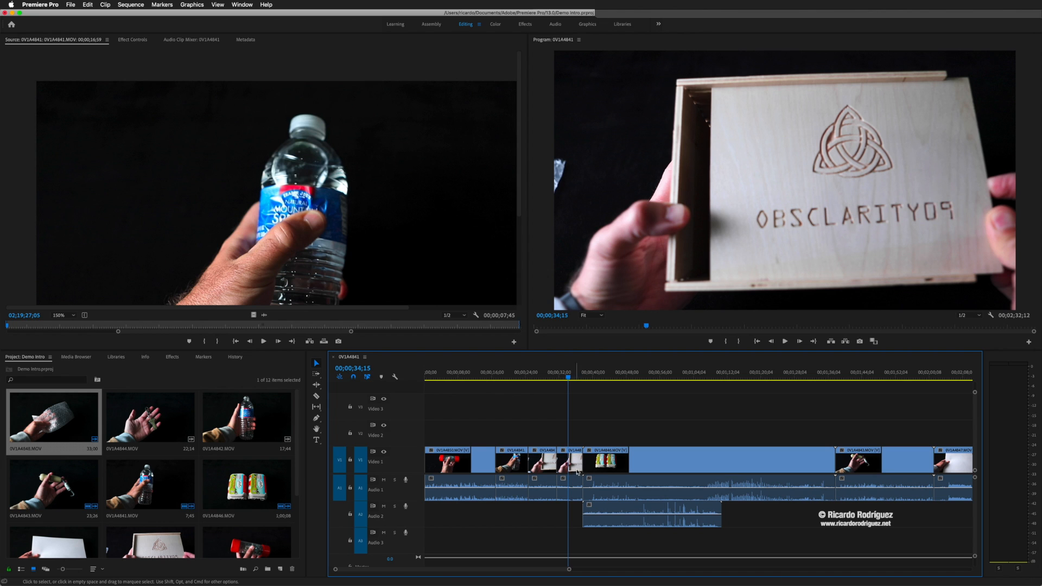
click(568, 378)
Step: Review the egg carton clip by alternating forward playback, reverse playback and pauses, stopping at 00;00;44;34
drag(568, 378, 596, 379)
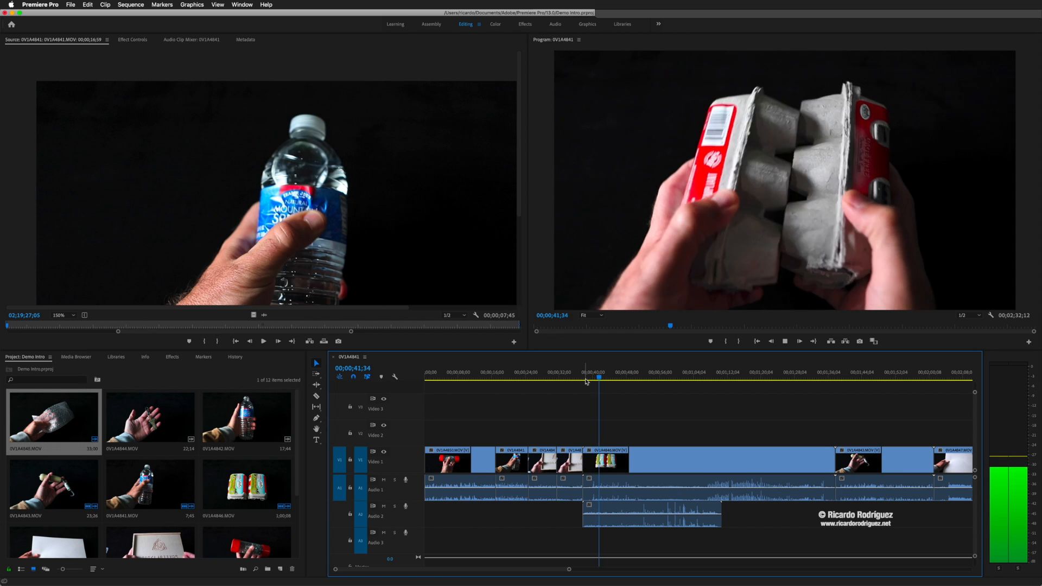
key(space)
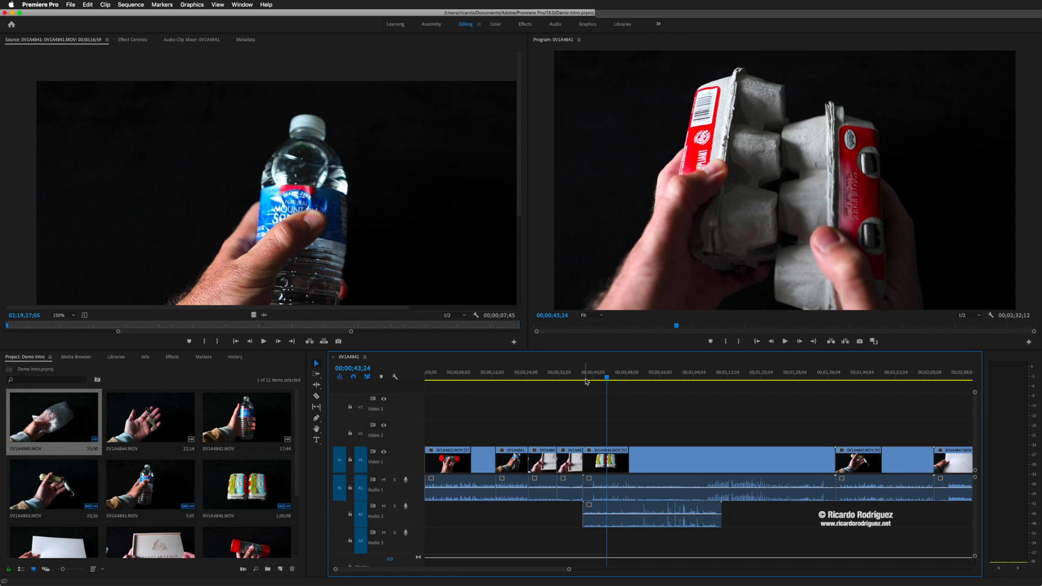
key(j)
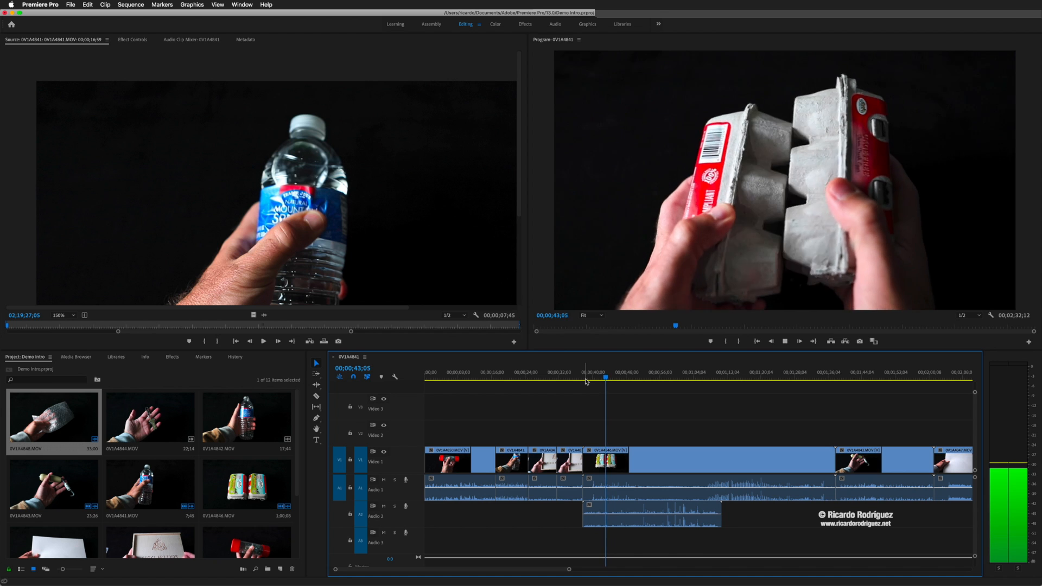
key(k)
key(space)
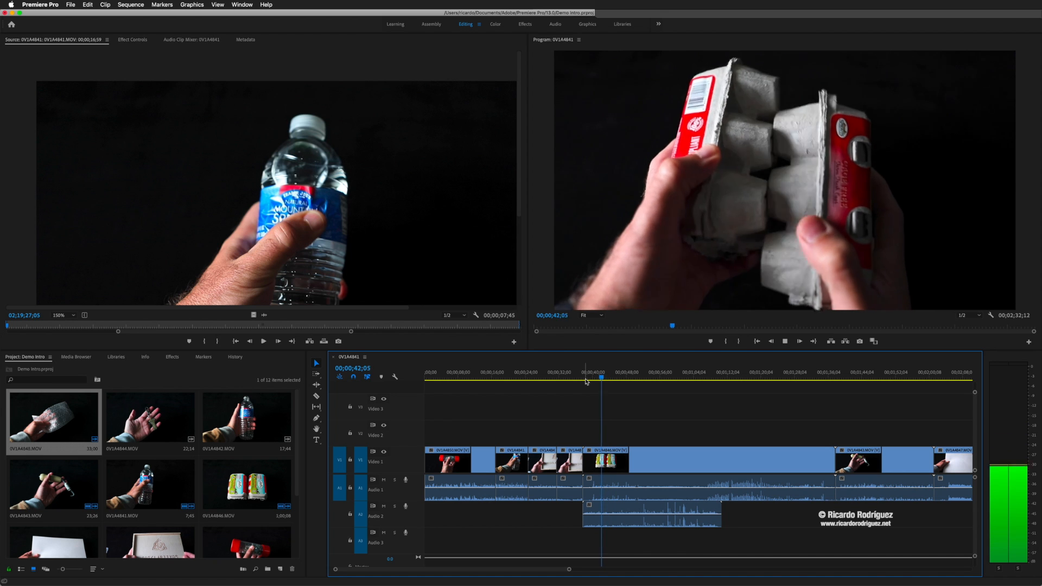
key(j)
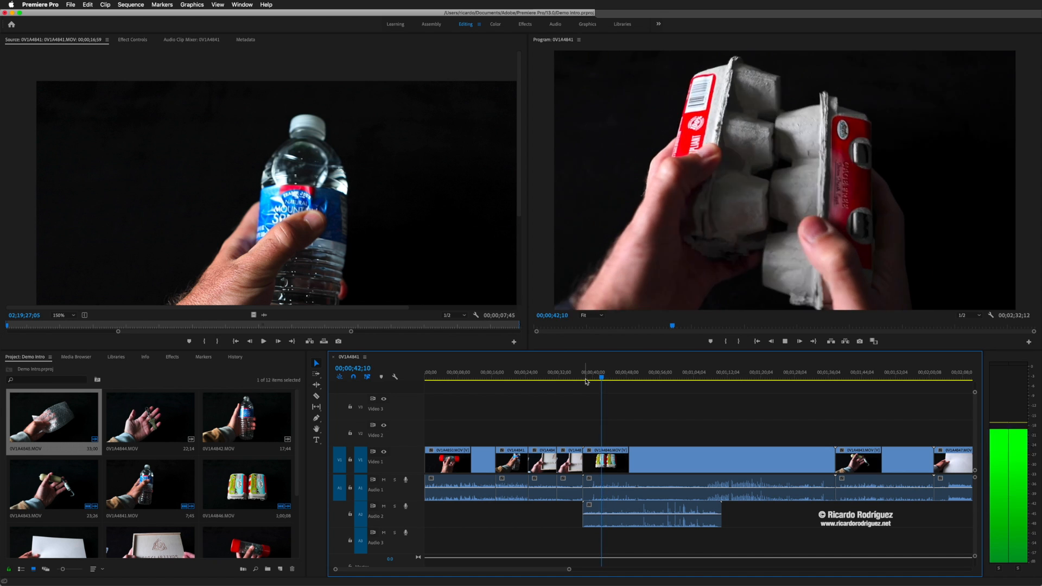
key(k)
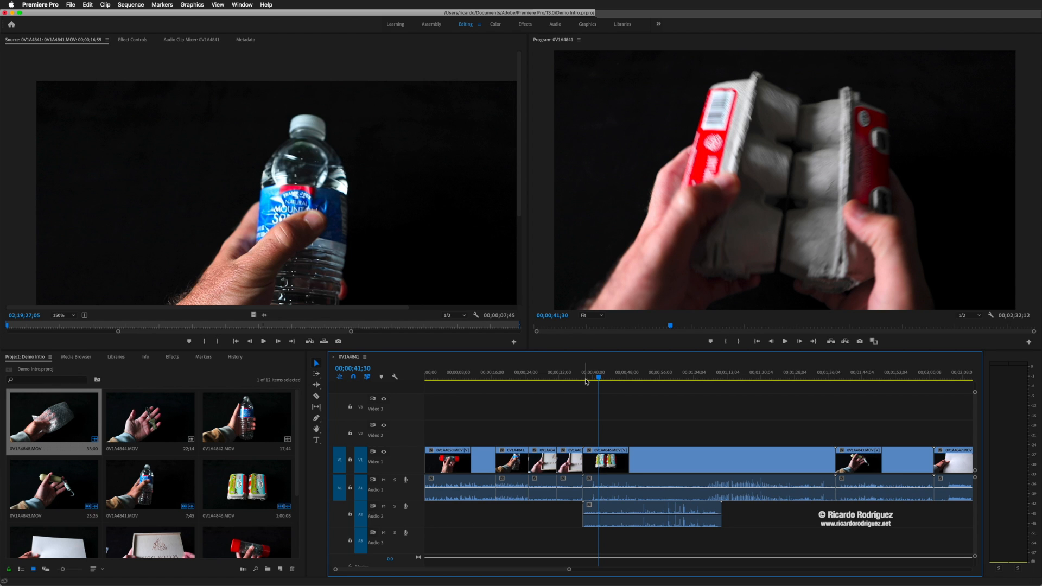
key(space)
key(space)
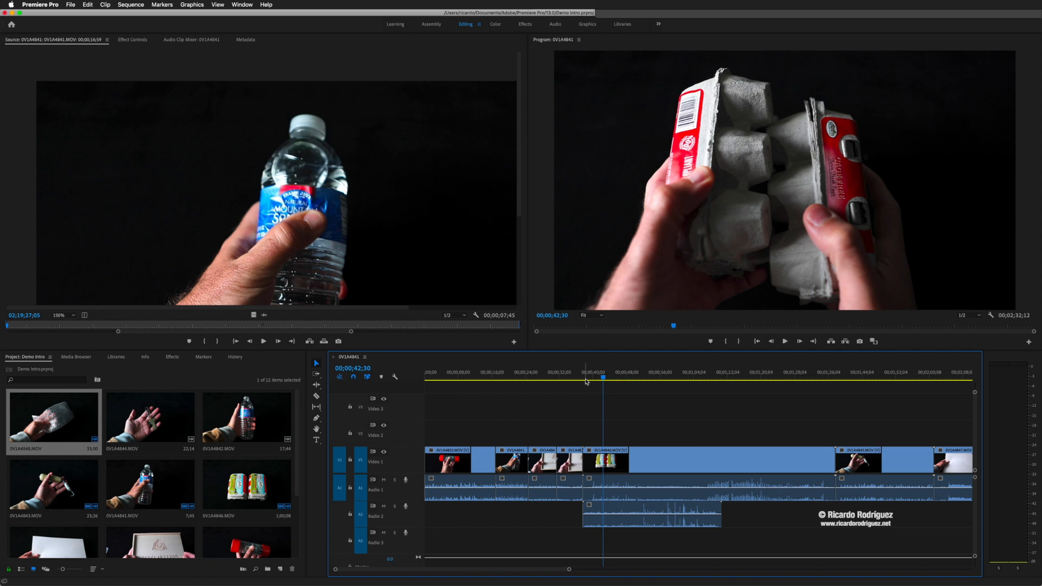
key(space)
key(space)
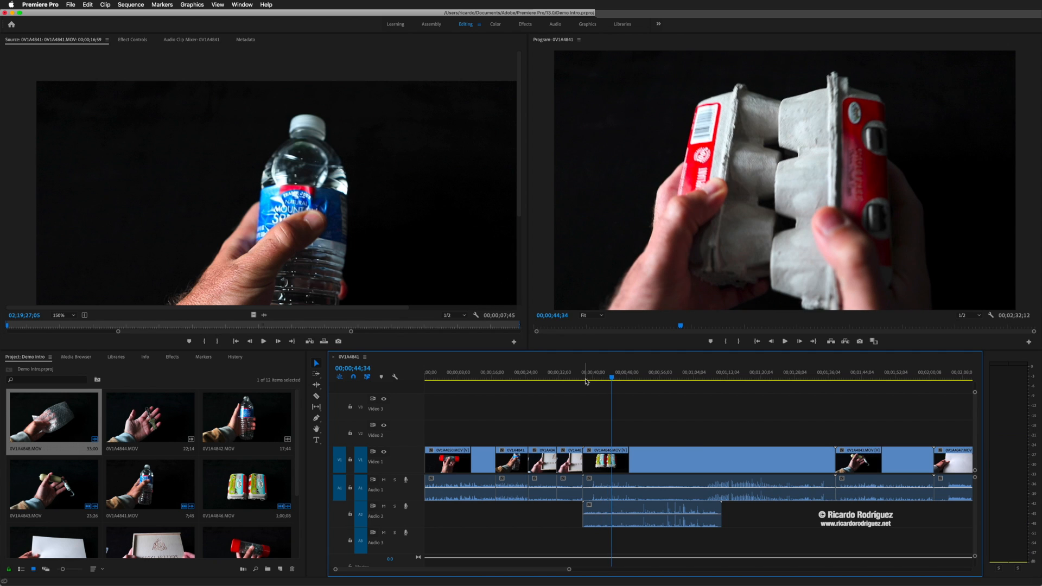
Step: Advance the playhead frame by frame through the egg carton clip to 00;00;44;55
key(Right)
key(Right)
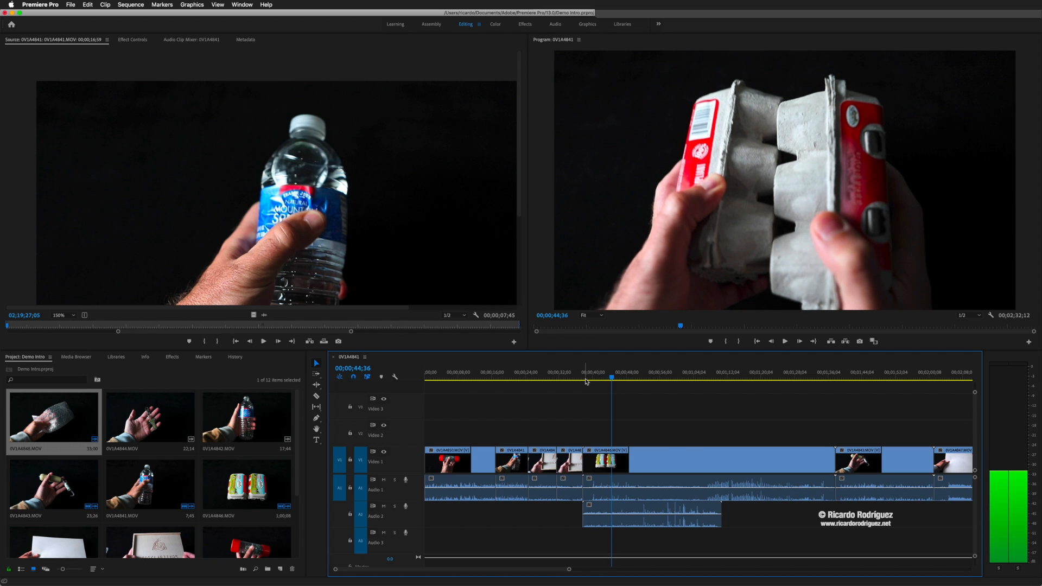
key(Right)
key(Right)
key(Right)
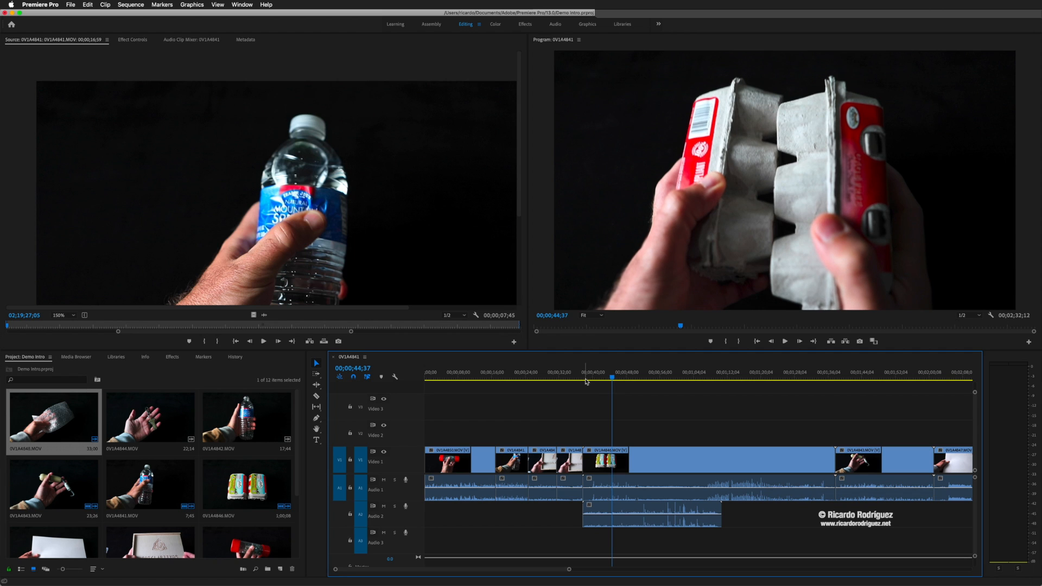
key(Right)
key(Right)
key(Right)
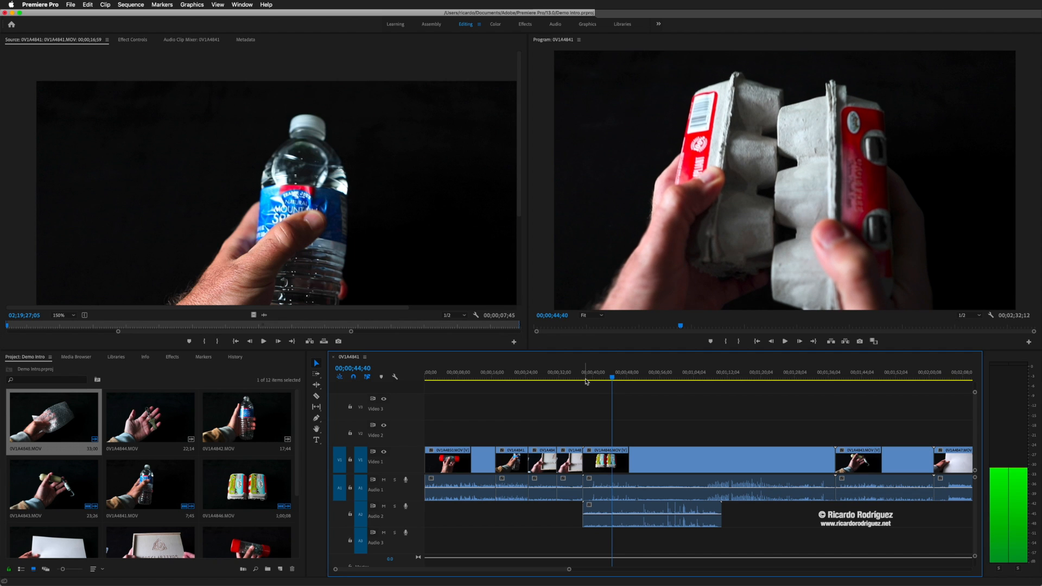
key(Right)
key(Right)
key(Right)
key(Right)
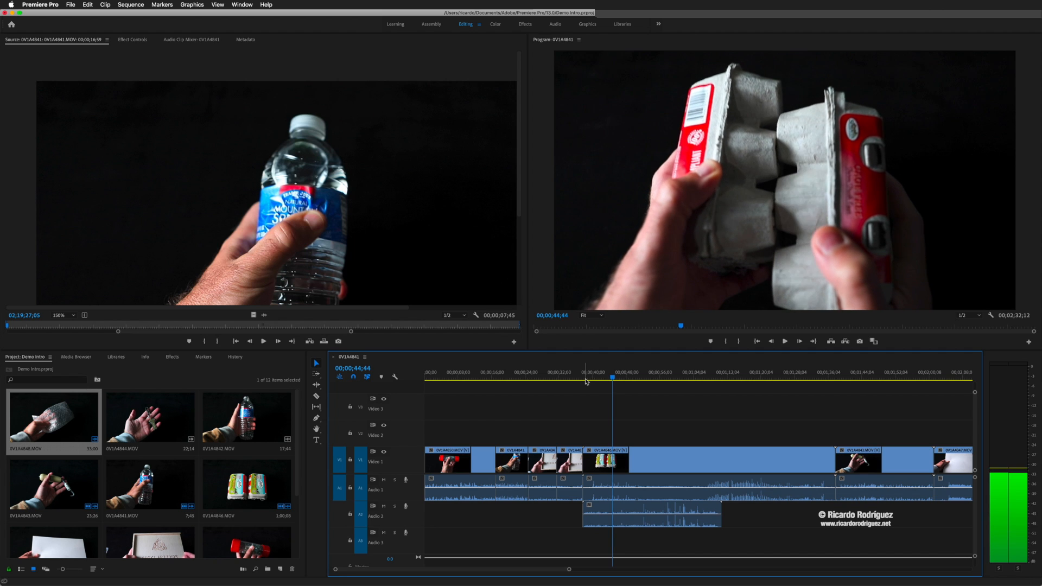
key(Right)
key(Right)
key(Right)
key(Right)
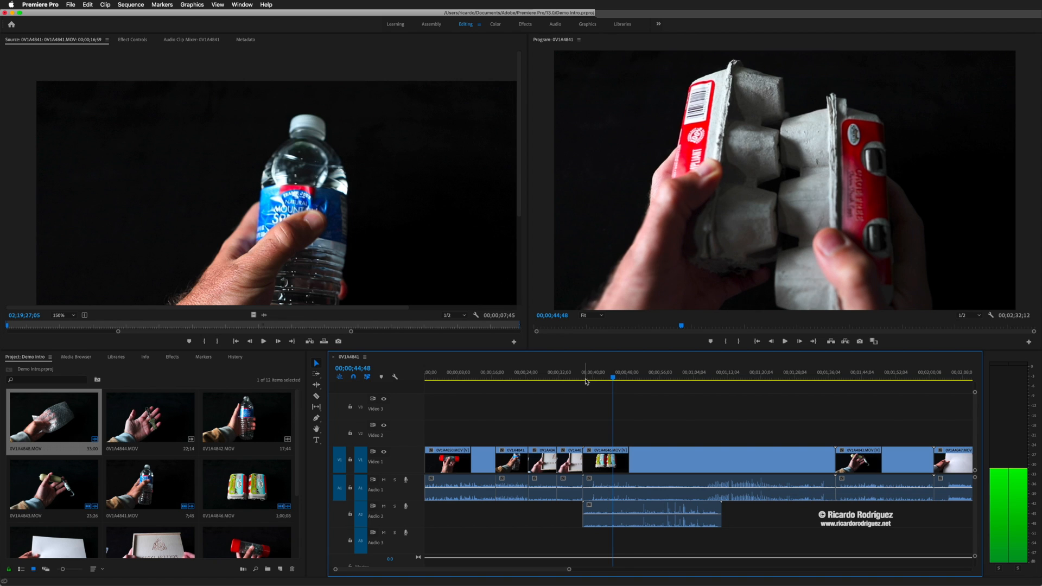
key(Right)
key(Right)
key(Right)
key(Right)
key(Right)
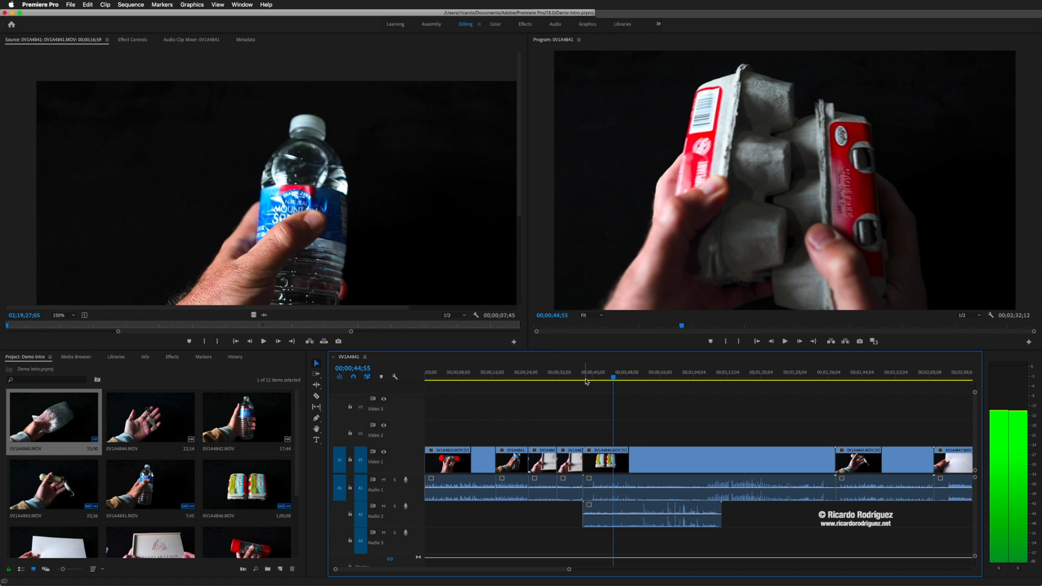
Step: Step back frame by frame to 00;00;44;45, then play in reverse and stop at 00;00;42;44
key(Left)
key(Left)
key(Left)
key(Left)
key(Left)
key(Left)
key(Left)
key(Left)
key(Left)
key(Left)
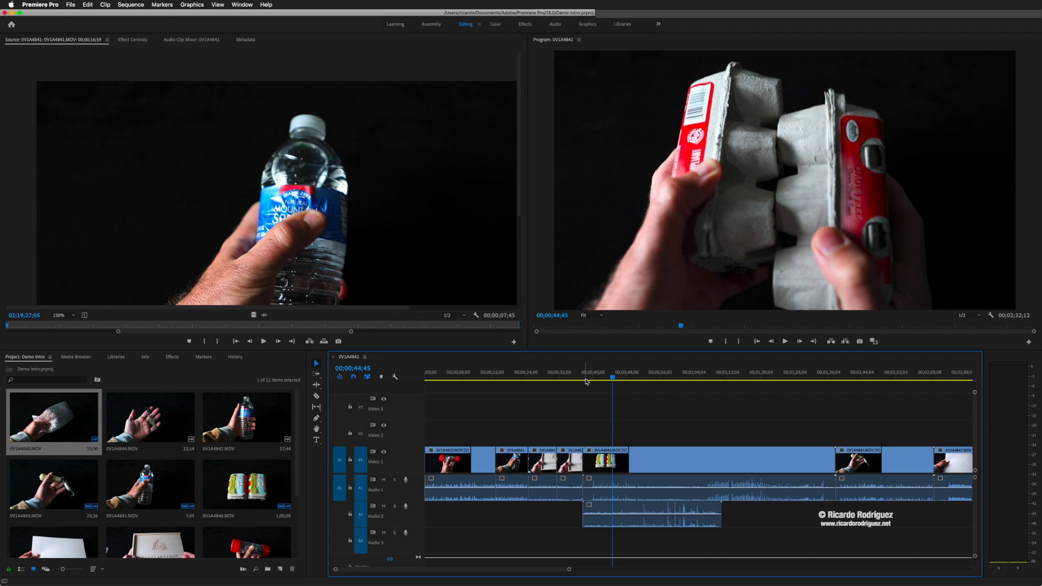
key(j)
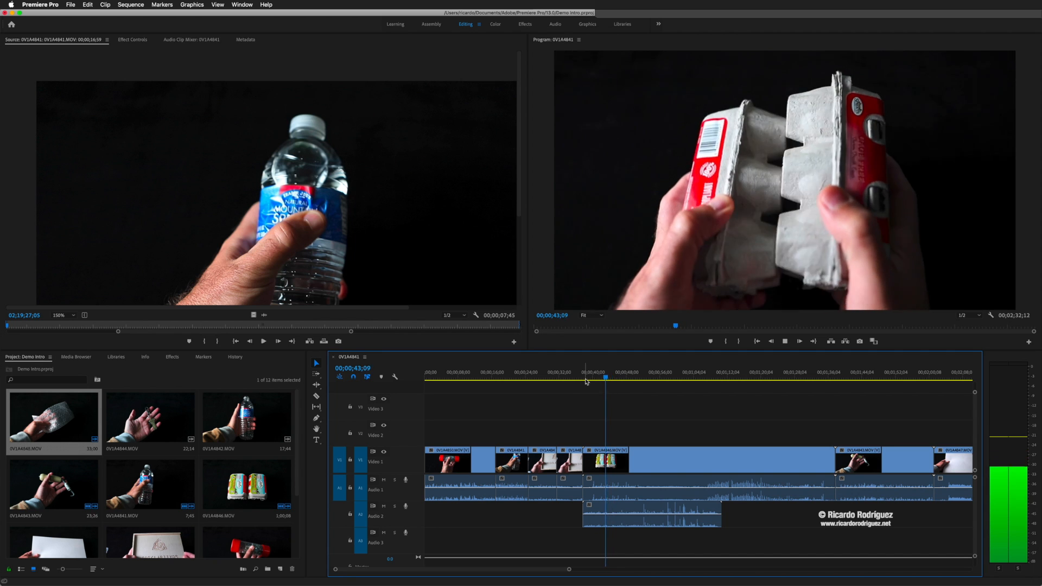
key(k)
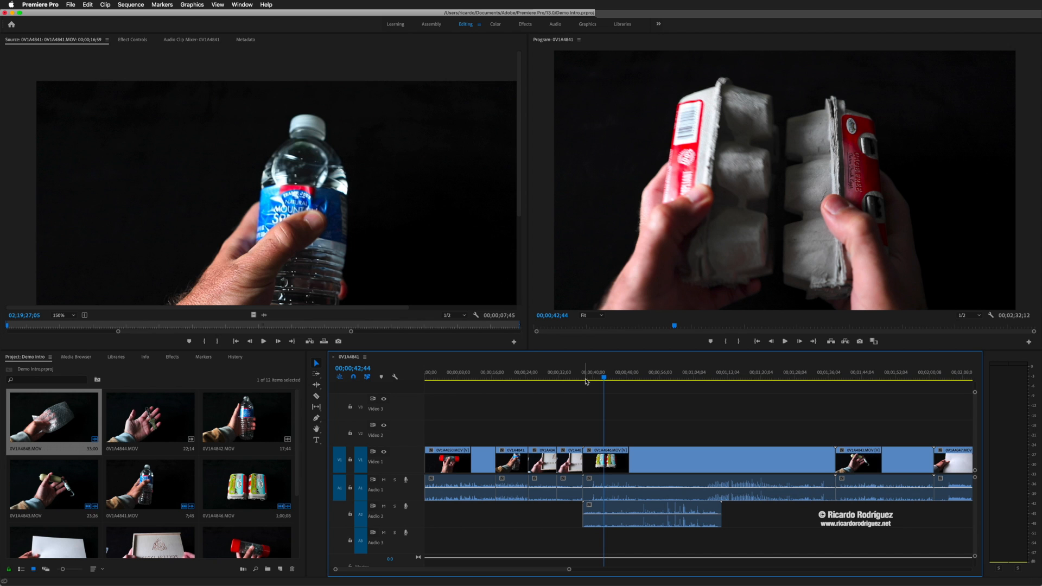
Step: Mark the egg carton clip from 00;00;41;54 to 00;00;44;10 and extract that range so the gap closes
key(l)
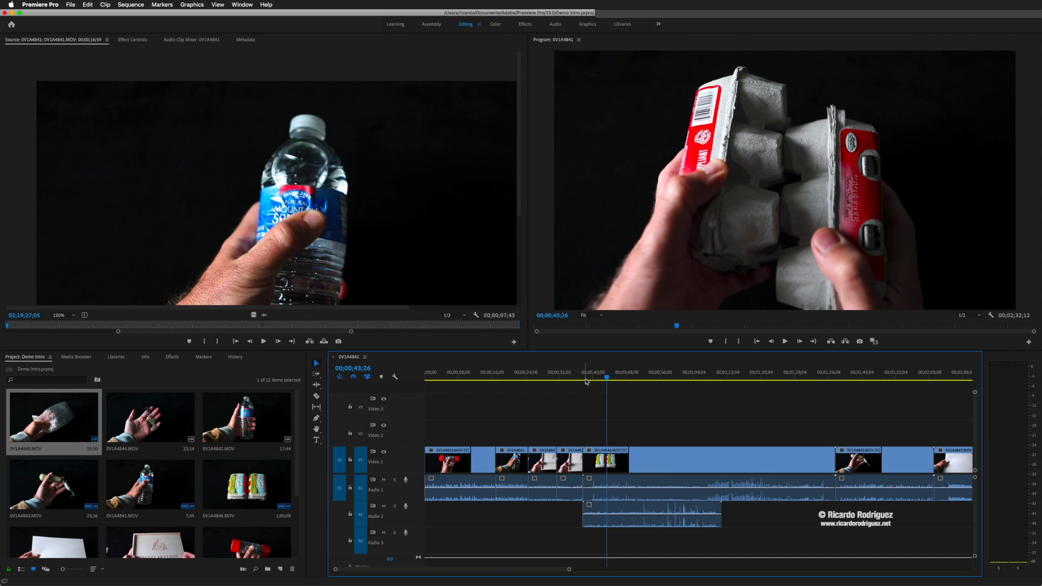
key(j)
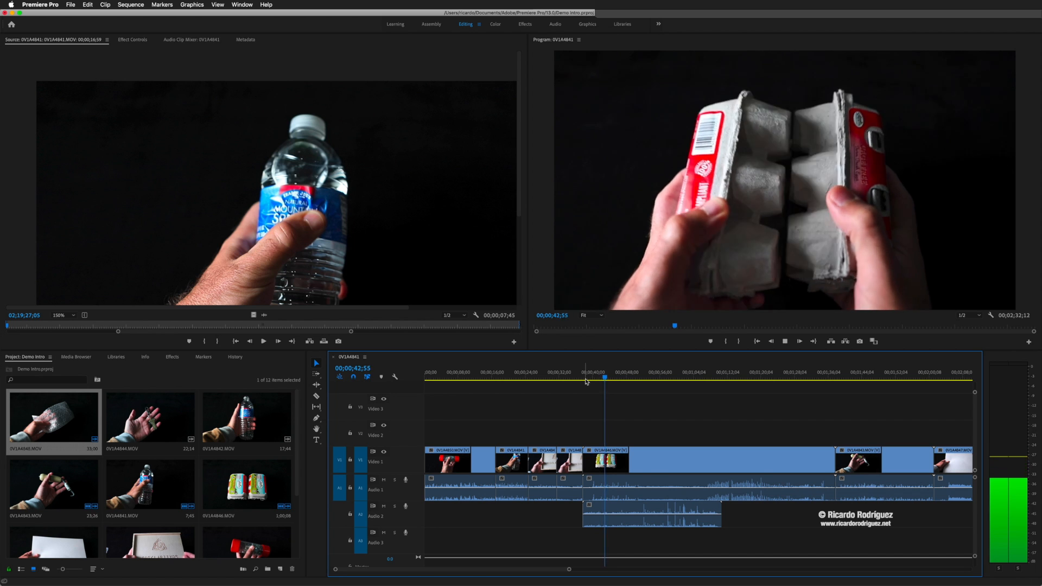
key(k)
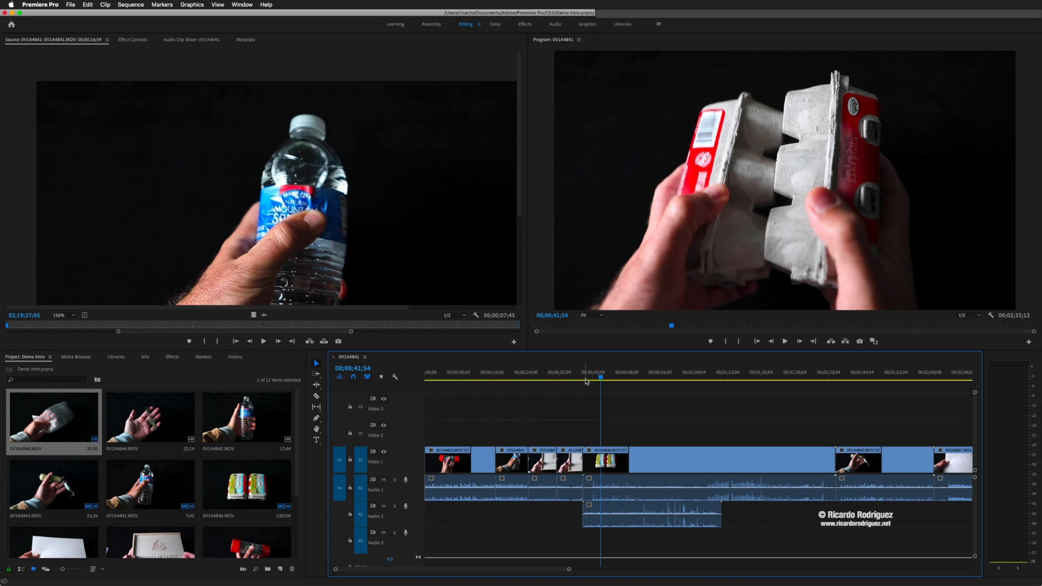
key(i)
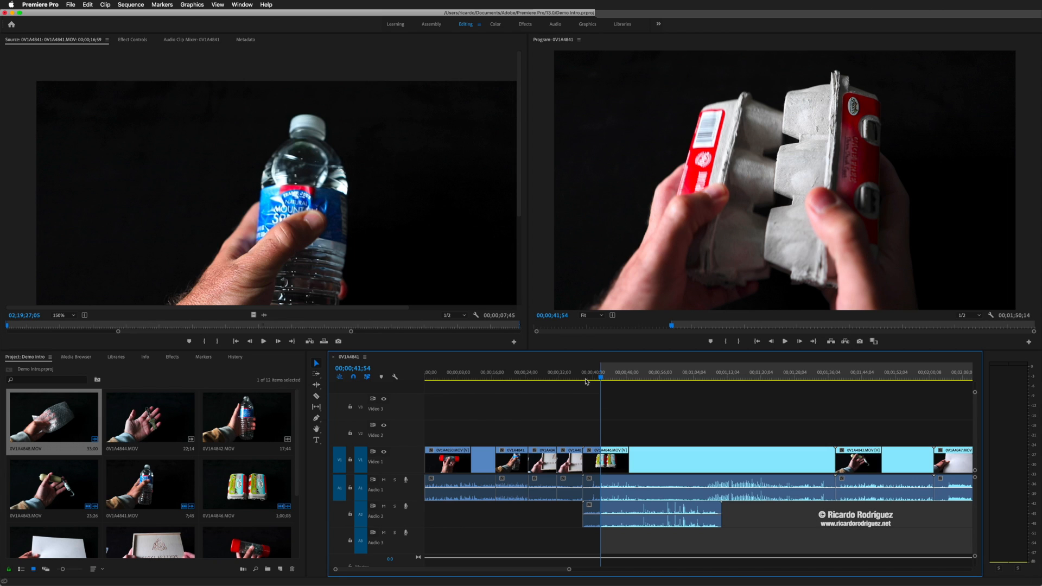
key(l)
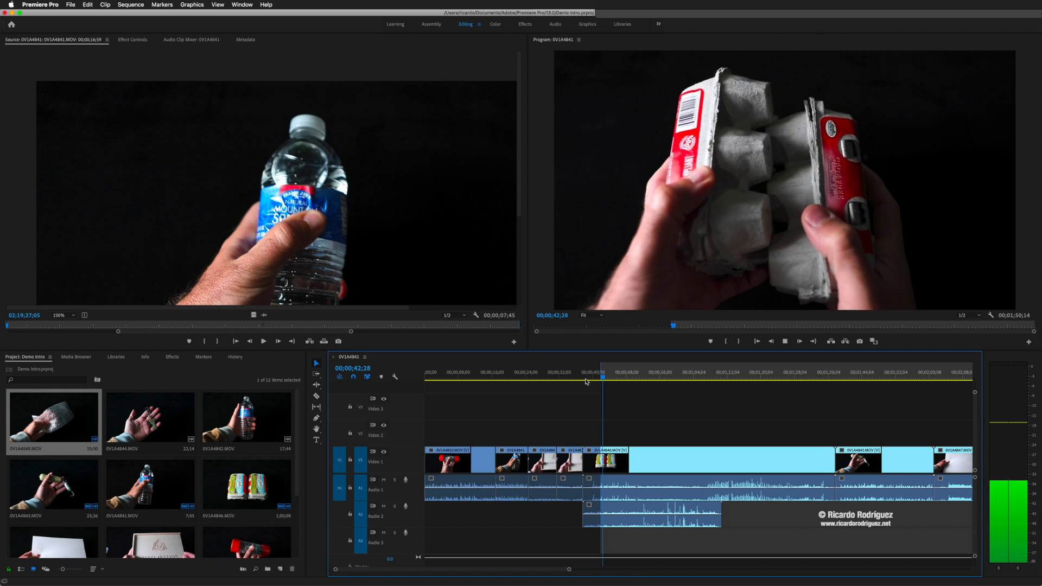
key(k)
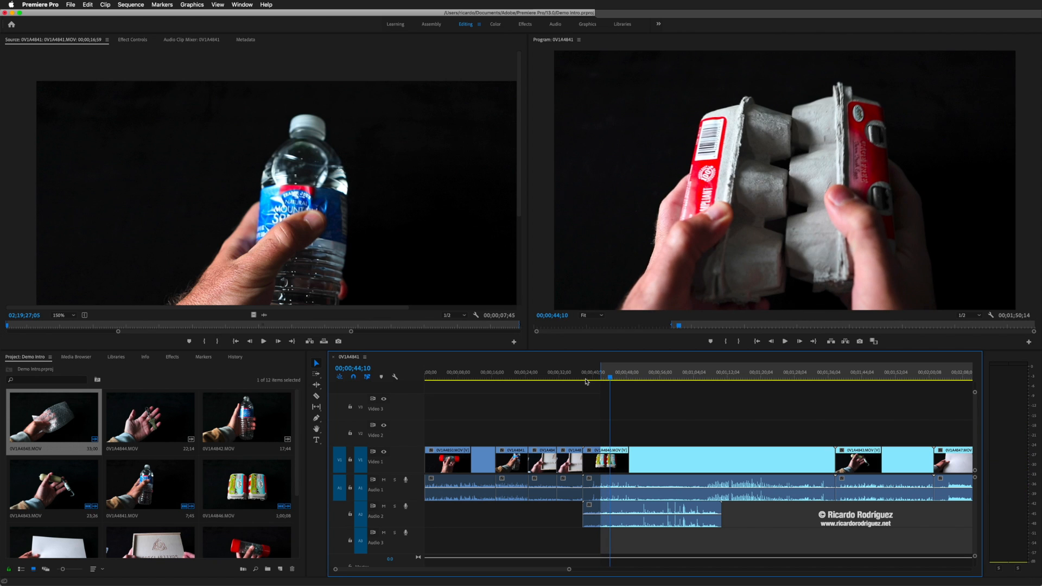
key(o)
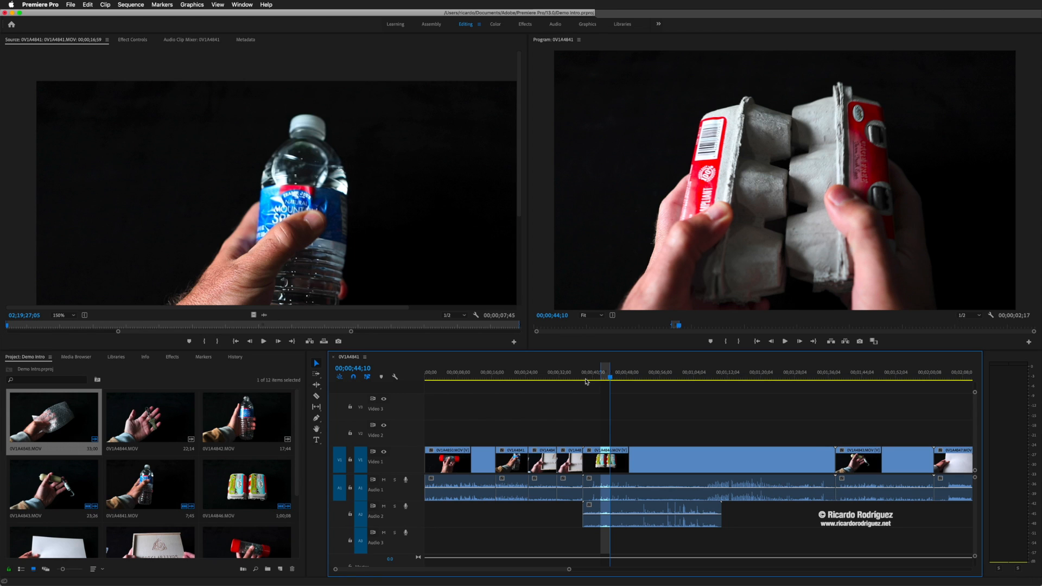
key(super+shift+p)
key(apostrophe)
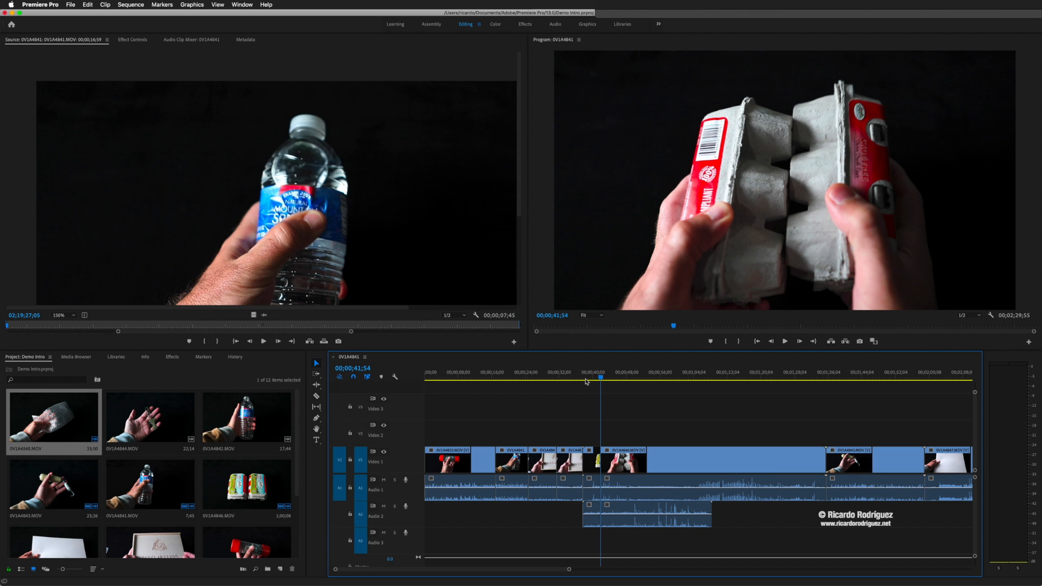
Step: Mark a second range from 00;00;45;28 to 00;00;48;27 in the egg carton footage and extract it from the sequence
key(space)
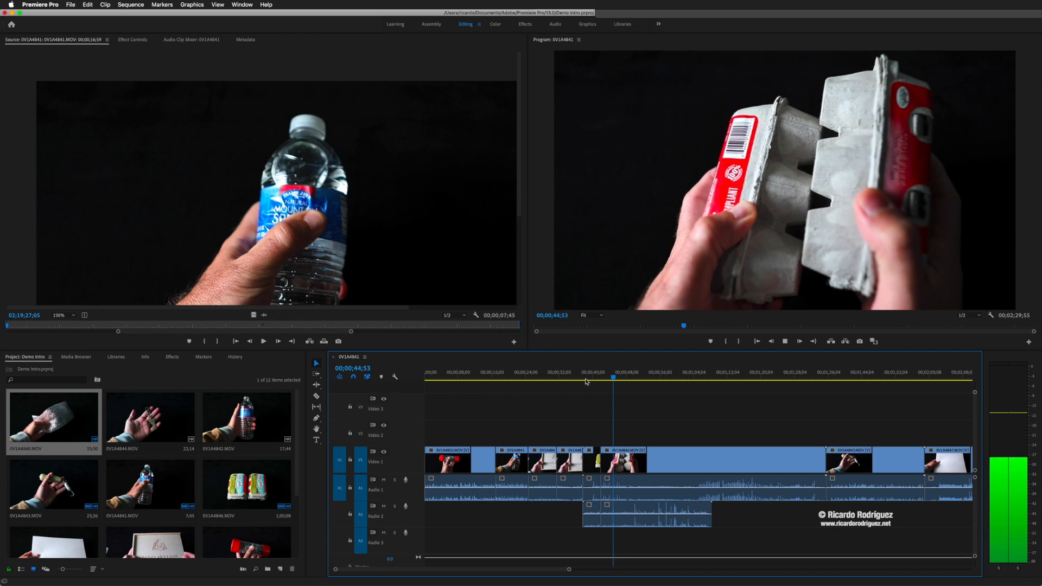
key(space)
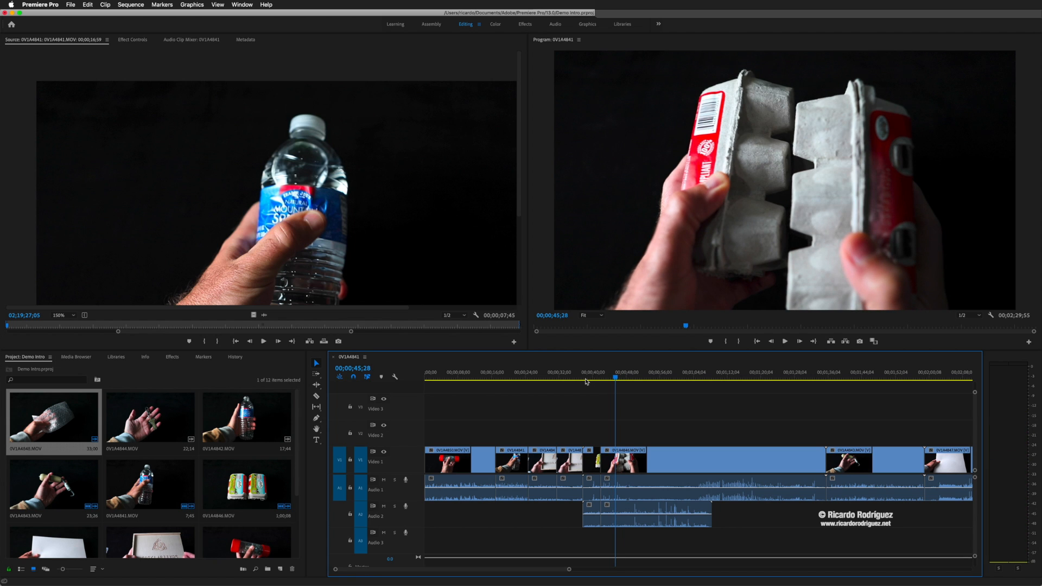
key(i)
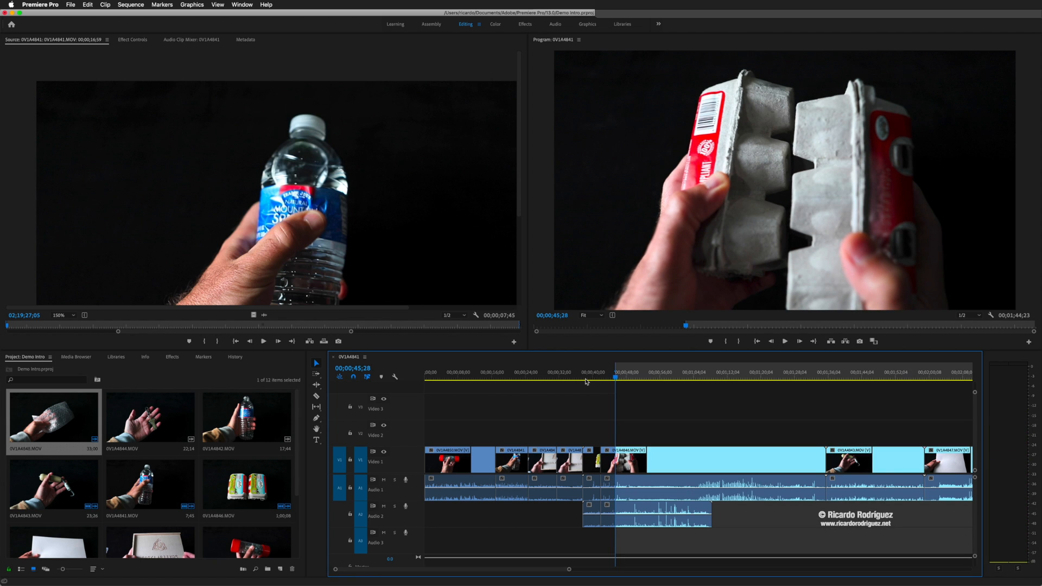
key(space)
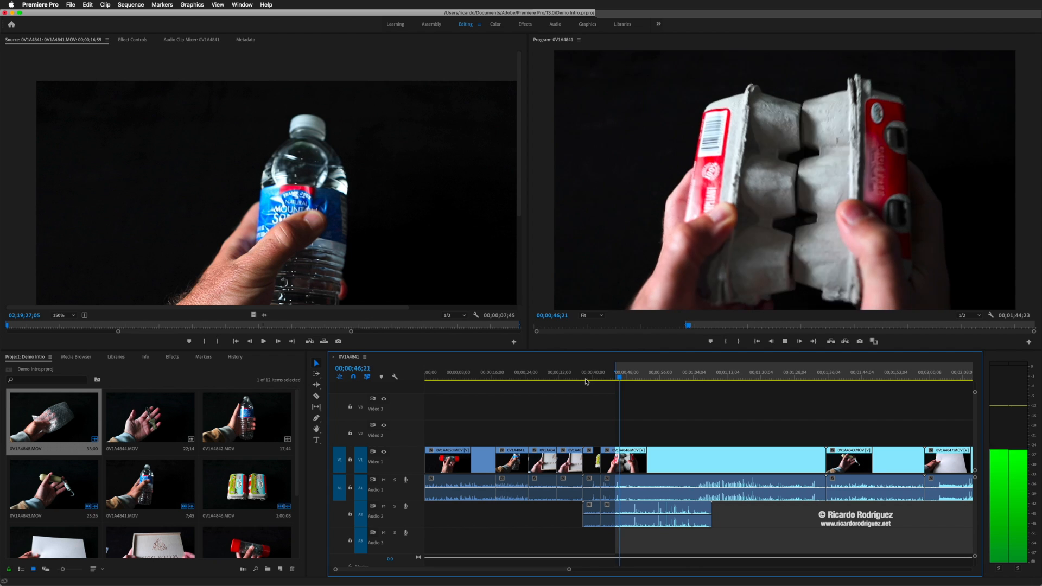
key(space)
key(o)
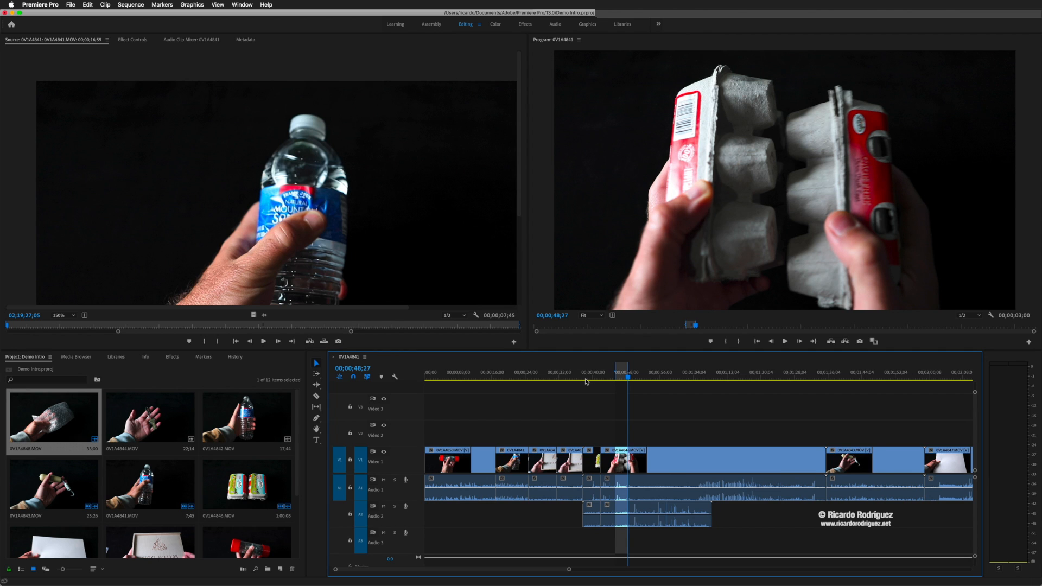
key(apostrophe)
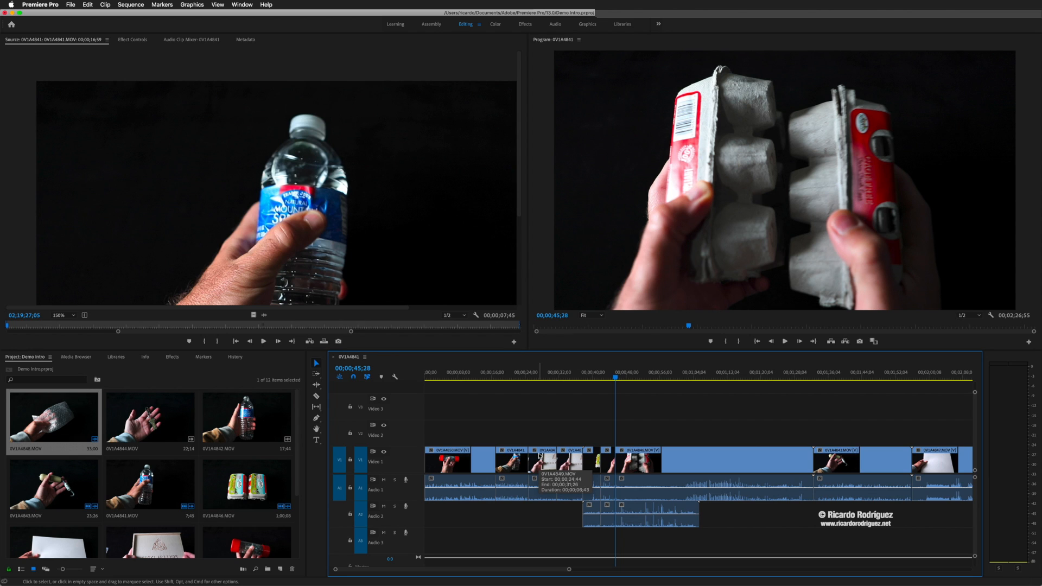
Step: Unlink the video and audio of the first clip in the sequence
click(481, 463)
key(super+shift+p)
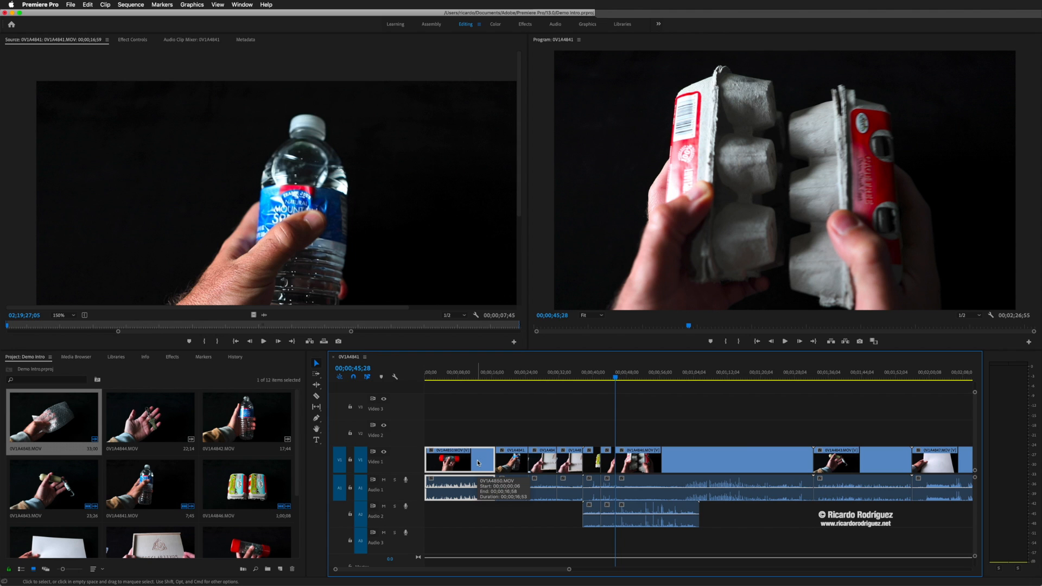
right_click(478, 462)
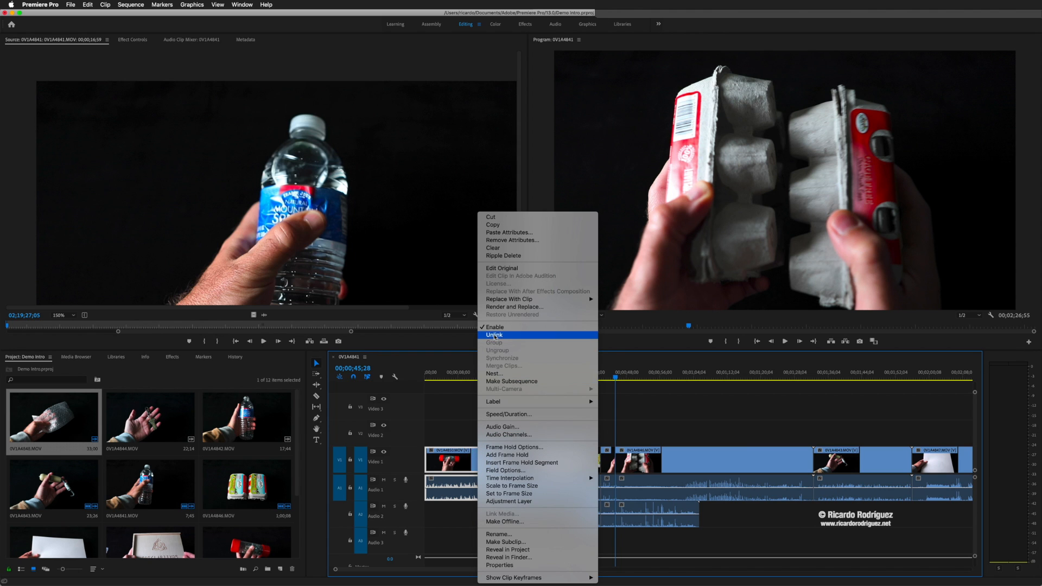
click(494, 335)
Step: Select the first clip's audio and video parts separately, and delete only its video part
click(475, 495)
click(476, 465)
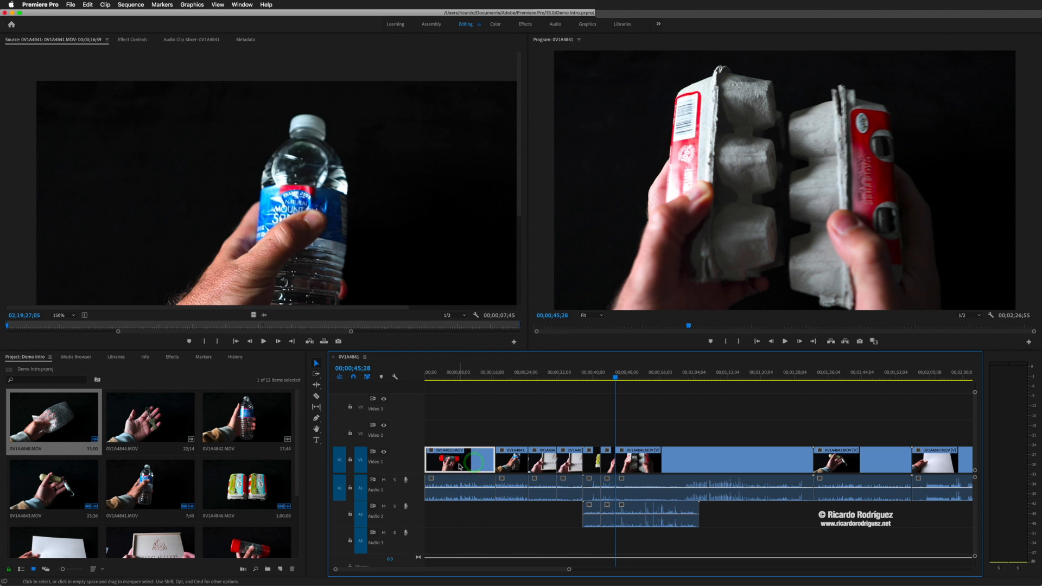
click(463, 487)
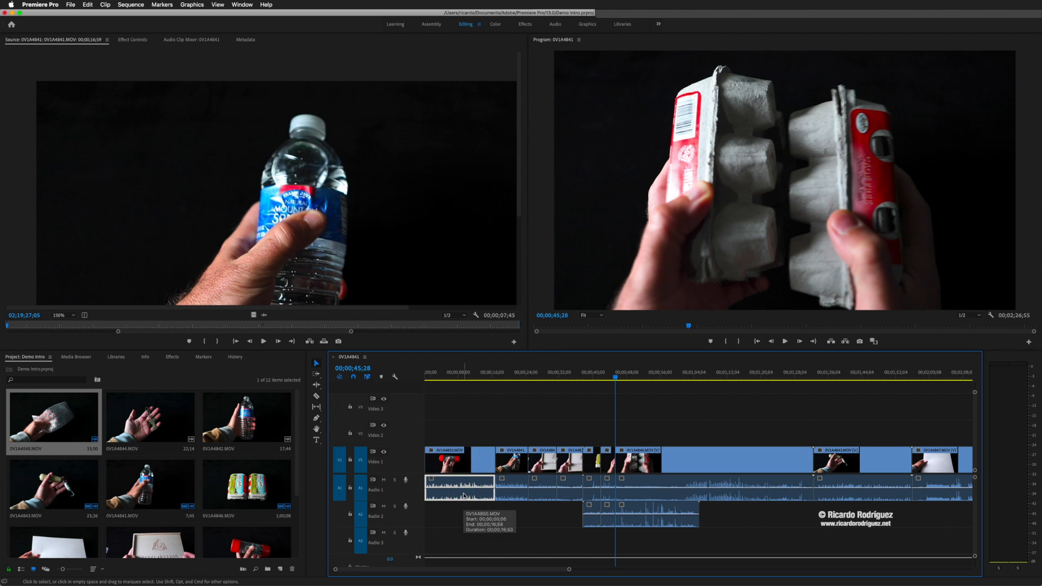
click(469, 461)
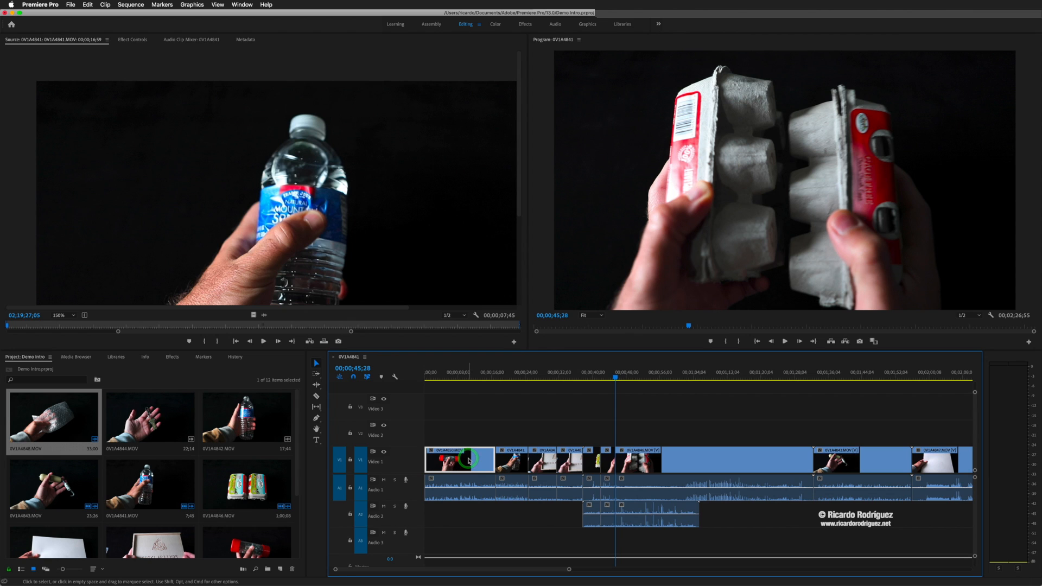
key(Delete)
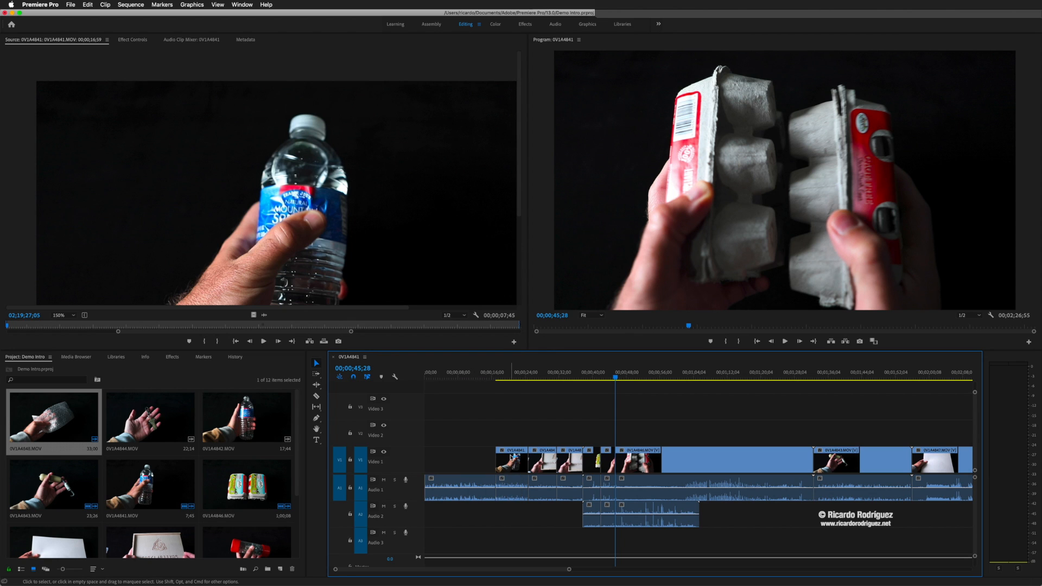
Step: Unlink all the remaining clips in the sequence and delete their video parts, keeping only the audio
click(513, 456)
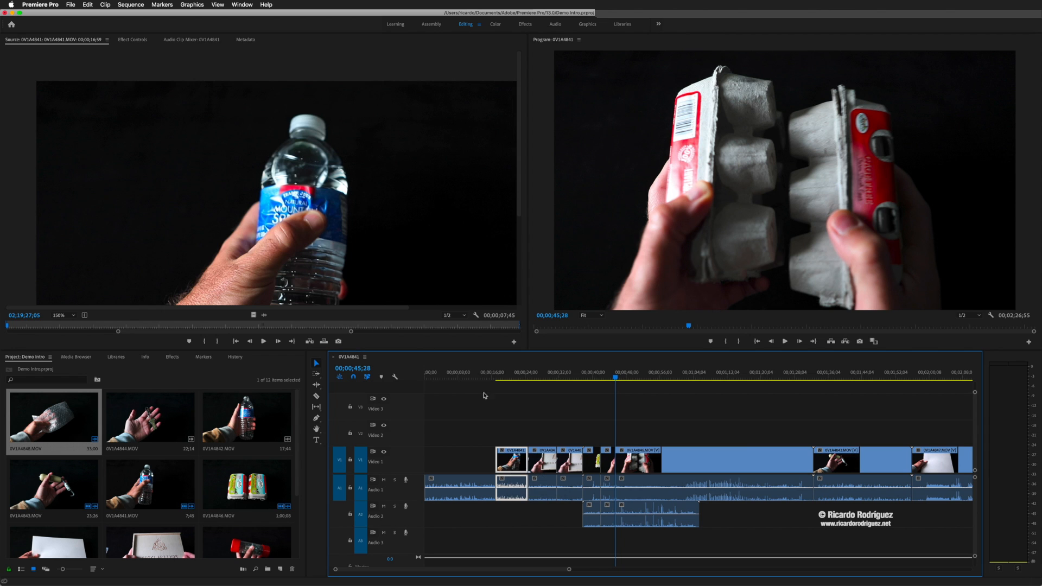
drag(514, 428, 949, 533)
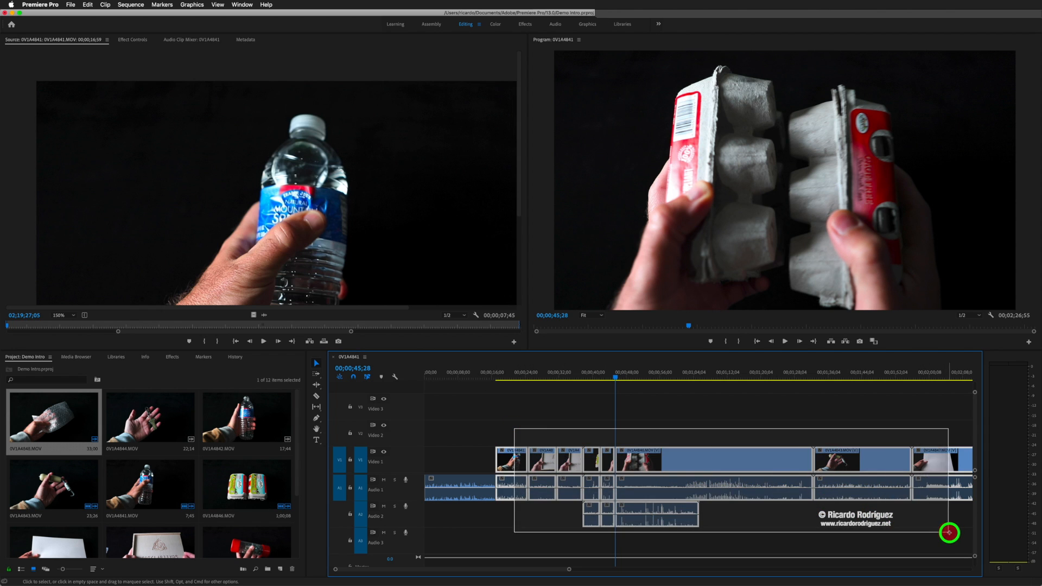
right_click(863, 461)
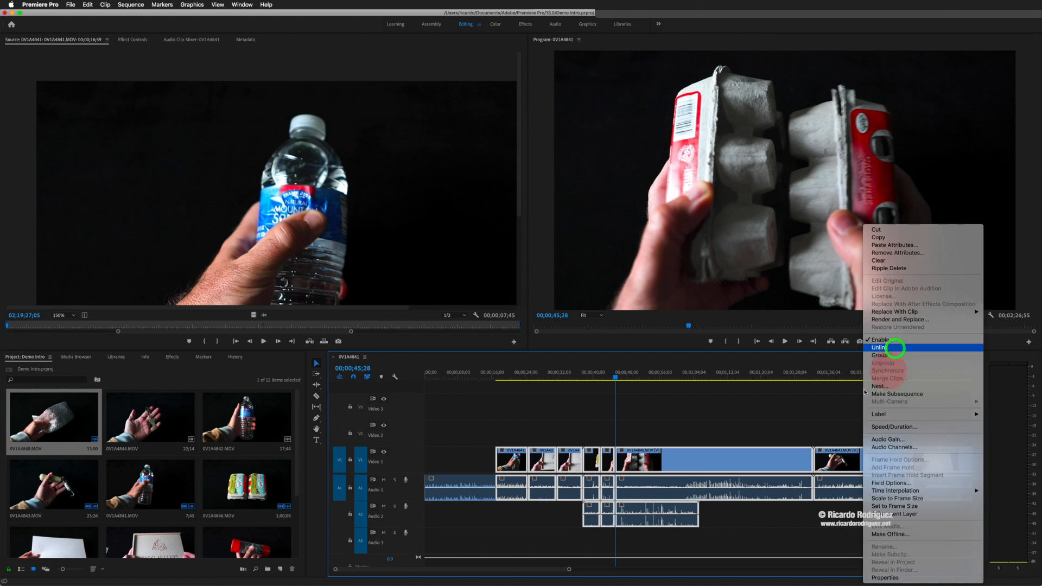
click(891, 347)
drag(512, 427, 948, 455)
key(Delete)
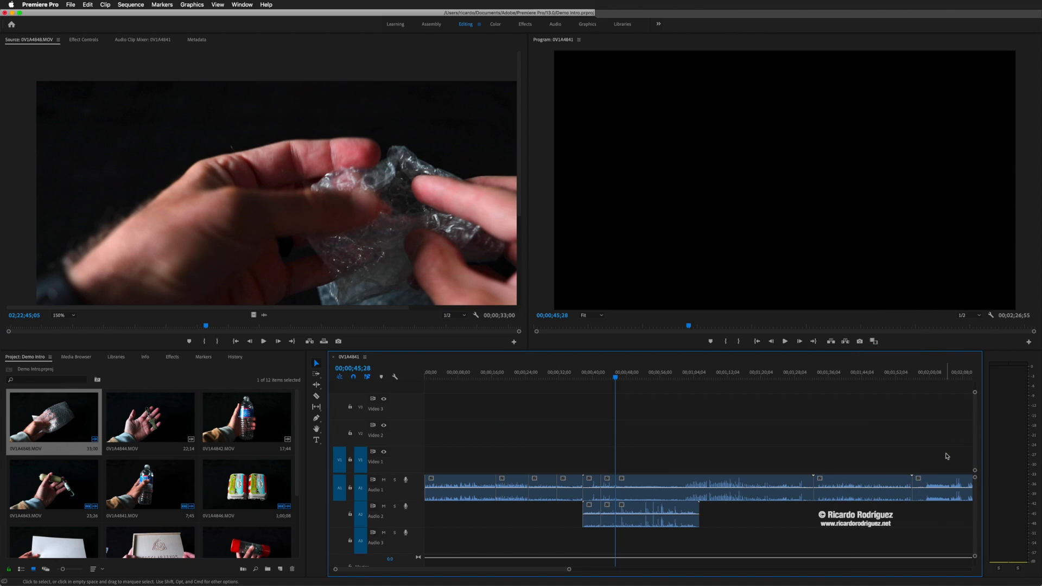
Step: Place the playhead at 00;00;17;03, near the start of the second clip on Audio 1
drag(611, 380, 504, 398)
key(super+shift+p)
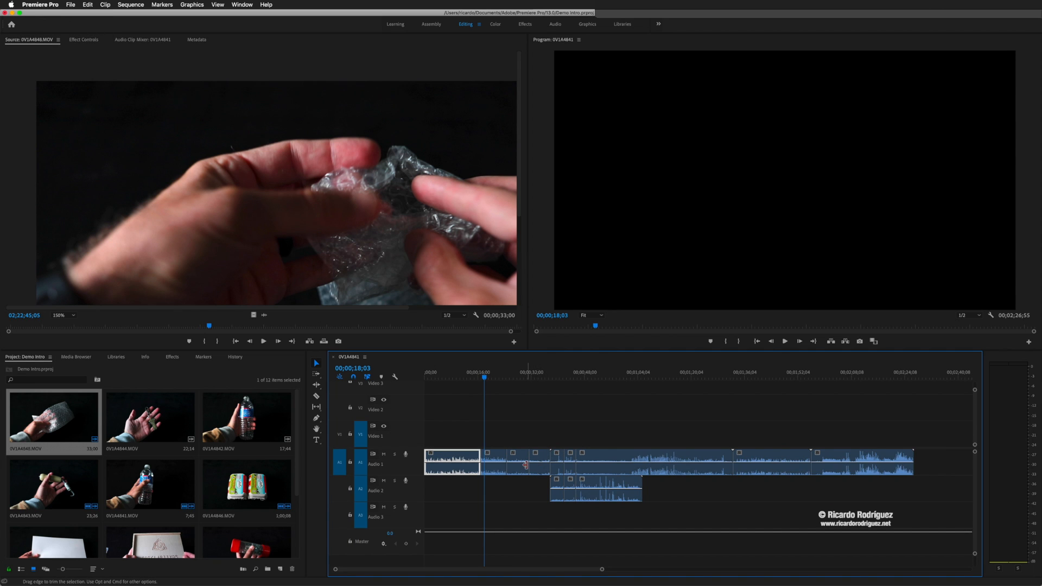
key(equal)
key(equal)
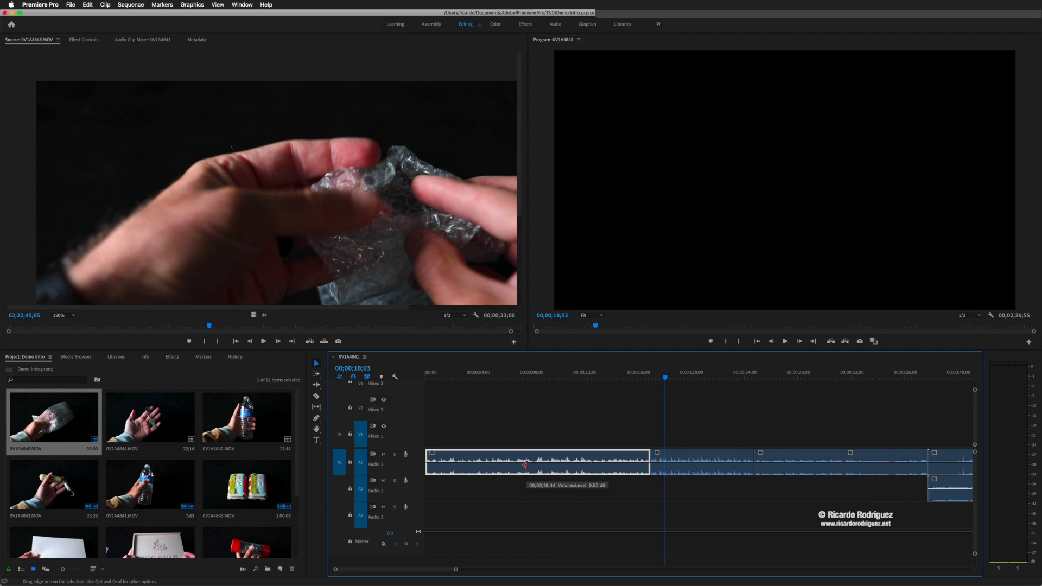
key(equal)
key(equal)
key(equal)
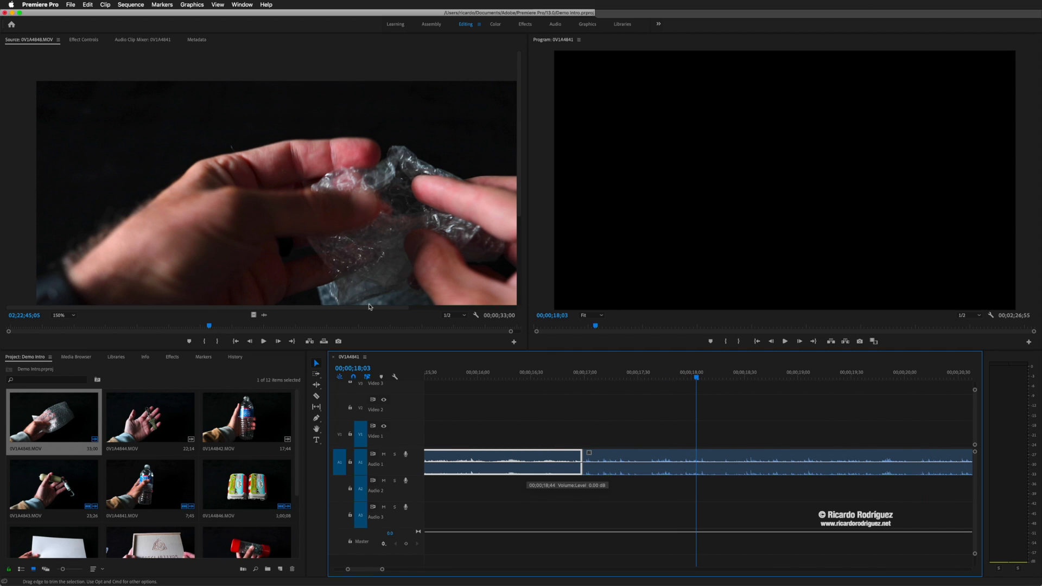
drag(695, 382, 584, 382)
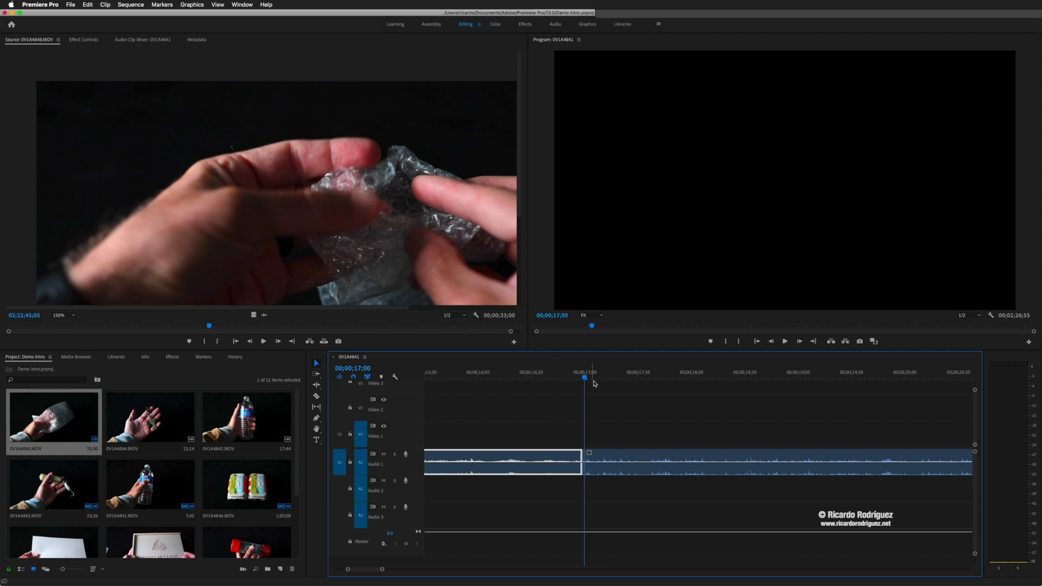
mouse_move(587, 379)
mouse_down()
mouse_move(677, 379)
mouse_move(589, 379)
mouse_up()
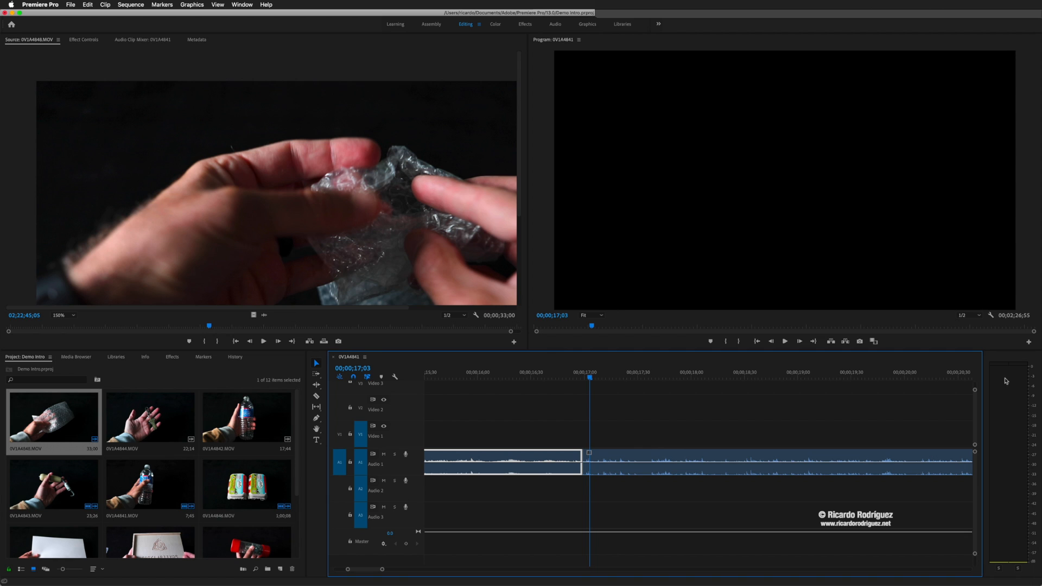
Step: Play the second audio clip while checking its level on the audio meters, stopping at 00;00;22;52
click(995, 404)
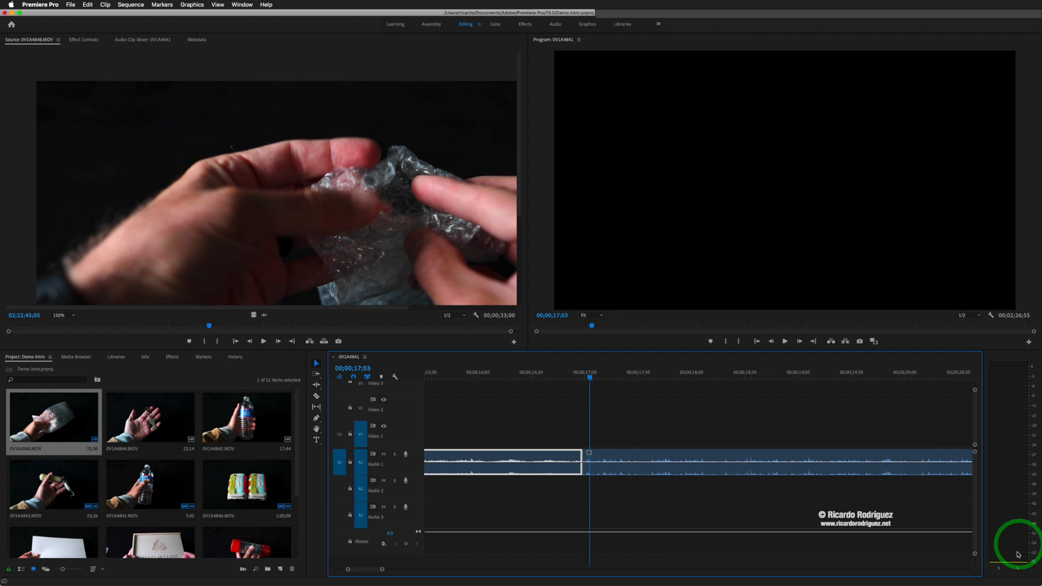
click(589, 375)
key(space)
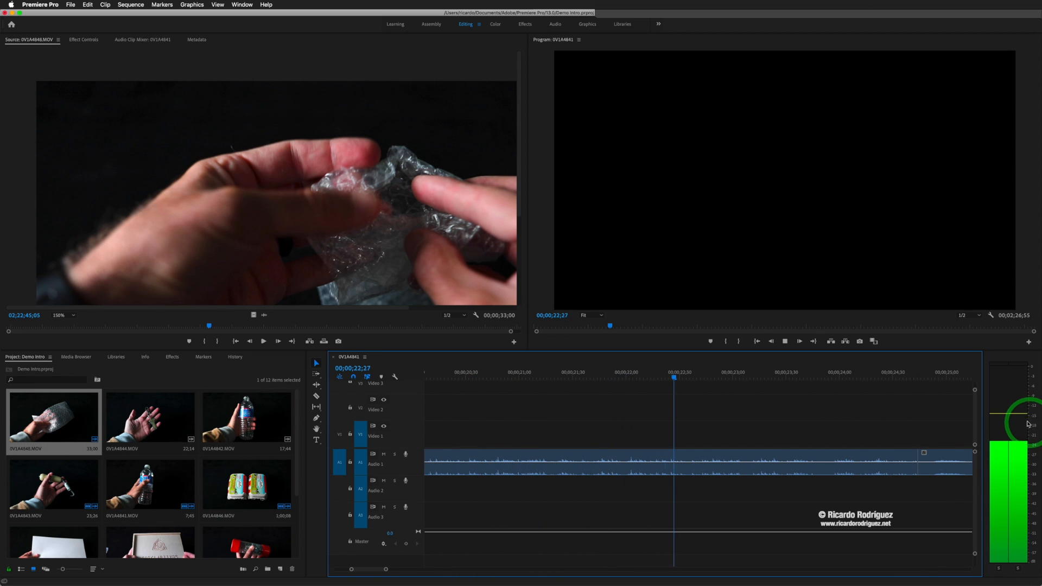
key(space)
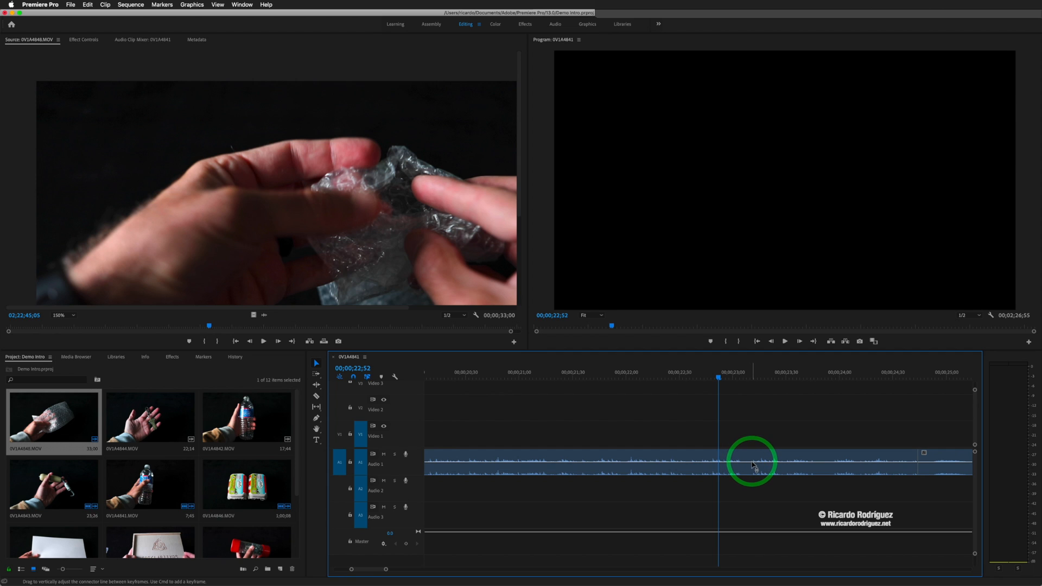
Step: Raise the volume line of the second audio clip, play it to check the level, and move the playhead back to 00;00;20;44
drag(748, 464, 751, 462)
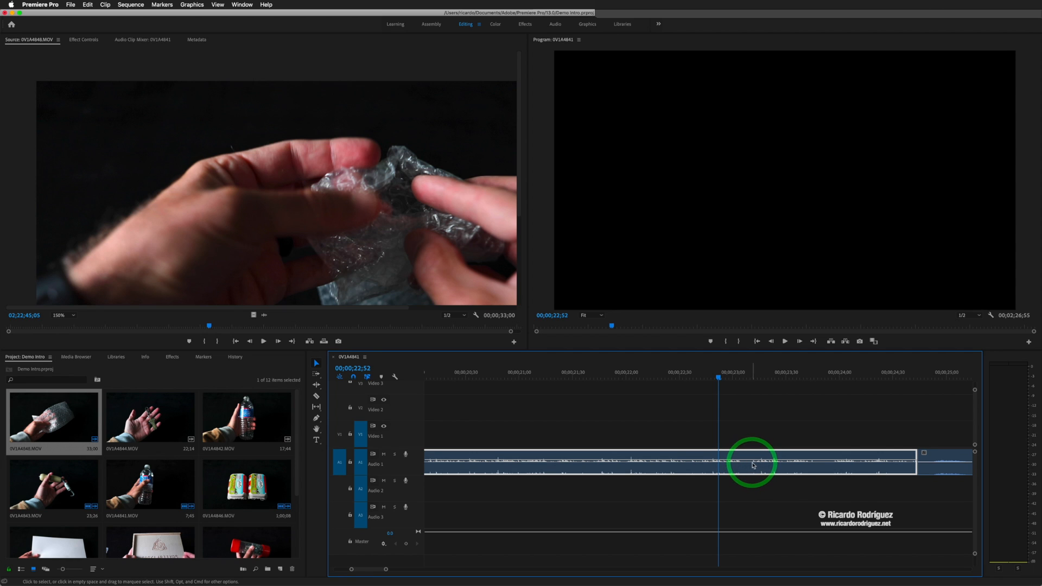
key(space)
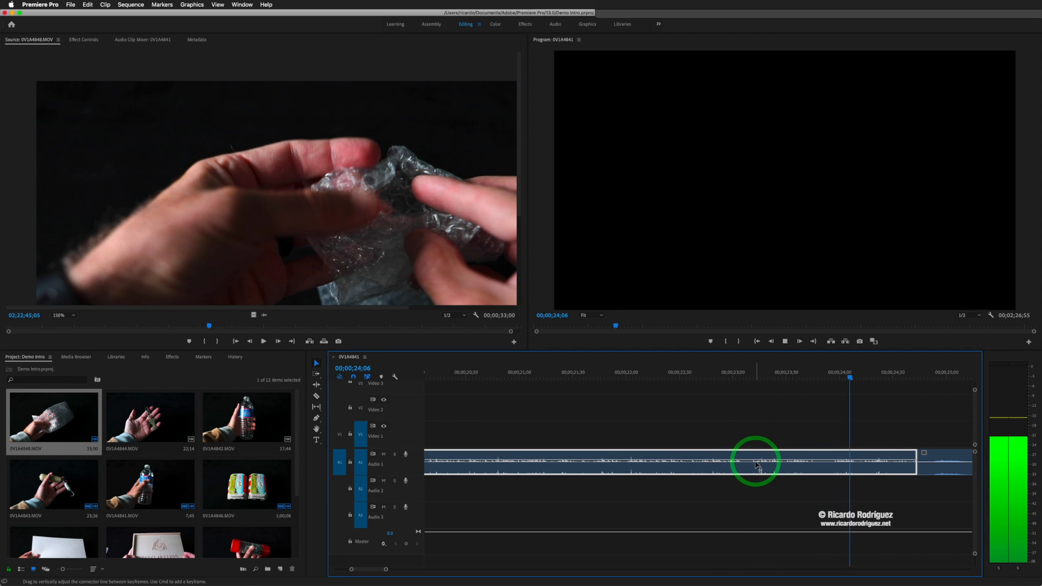
drag(750, 462, 749, 459)
click(494, 393)
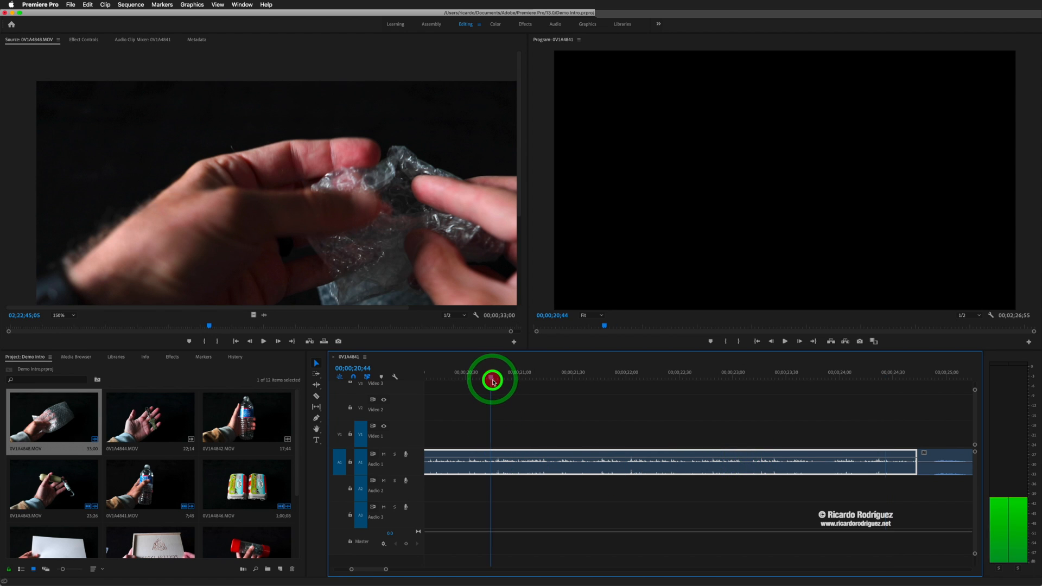
Step: Play the second audio clip from 00;00;20;44 to check its level on the audio meters, and lower its volume line
key(space)
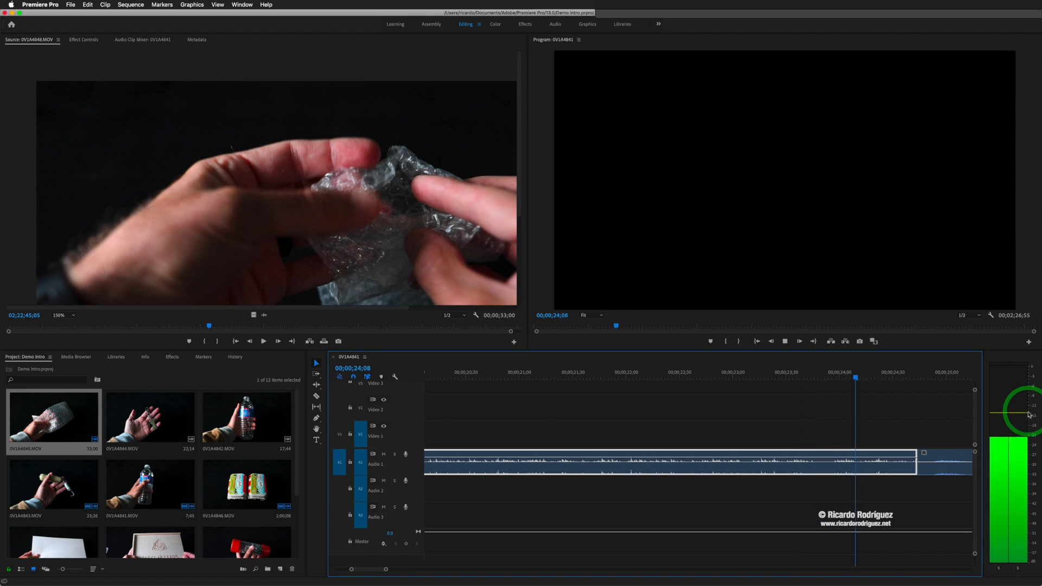
key(space)
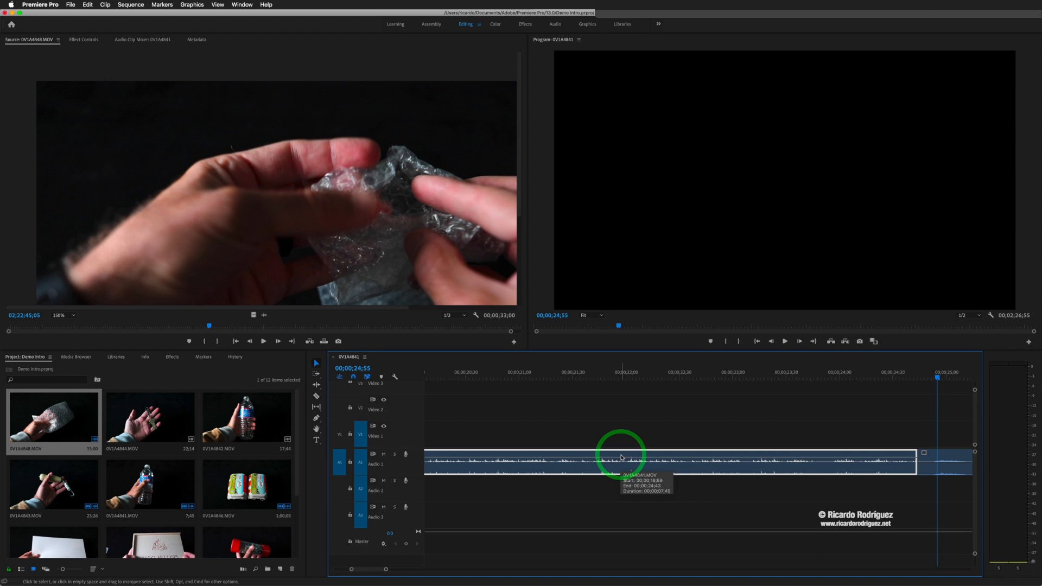
click(546, 460)
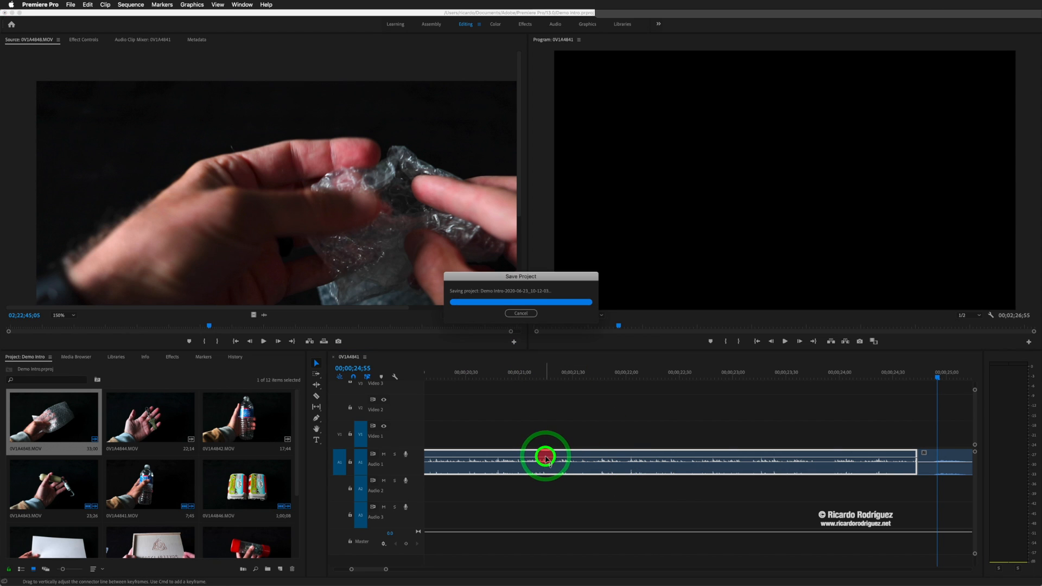
mouse_move(549, 459)
mouse_down()
mouse_move(550, 470)
mouse_move(556, 464)
mouse_up()
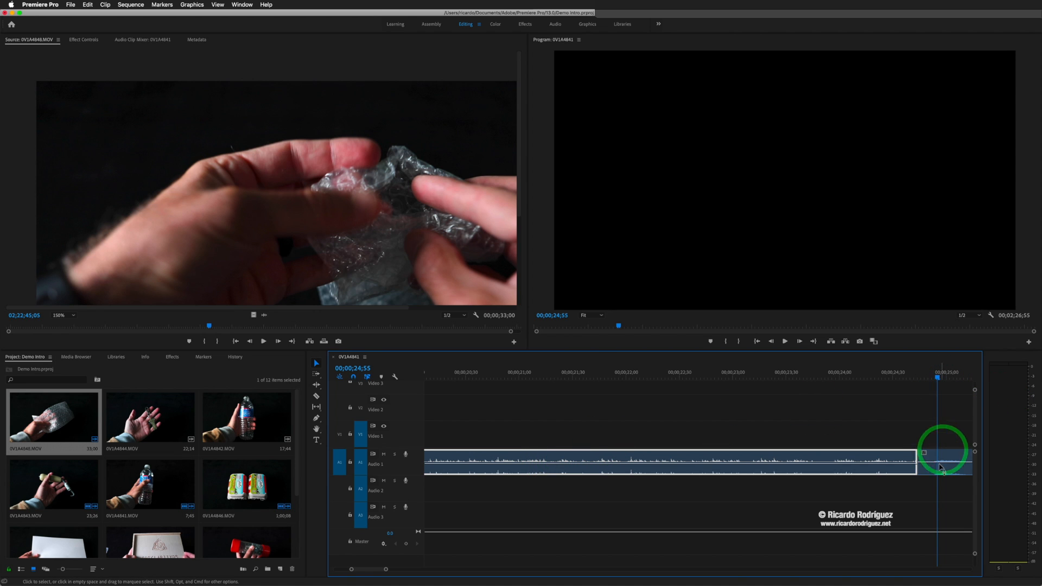
Step: Move the playhead to 00;00;24;33 and keyframe the third Audio 1 clip's volume so its beginning starts low and ramps up
click(373, 571)
drag(374, 572, 376, 572)
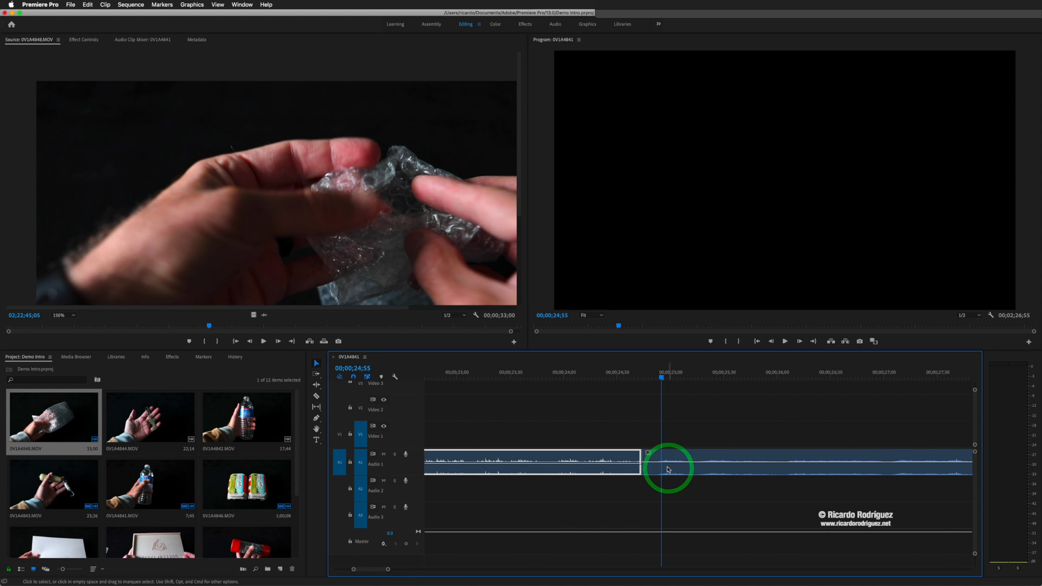
drag(662, 379, 623, 388)
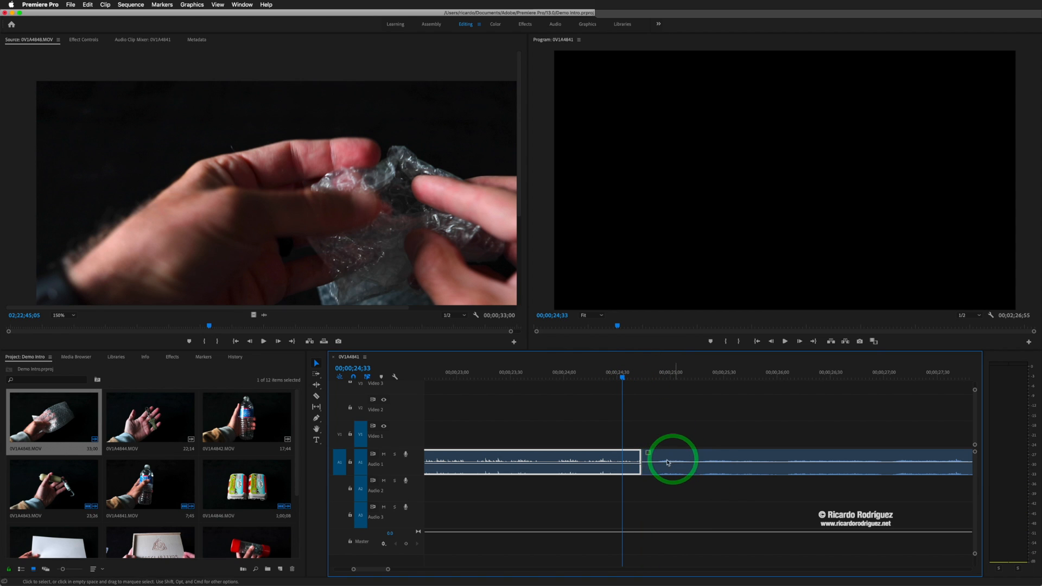
super+click(695, 463)
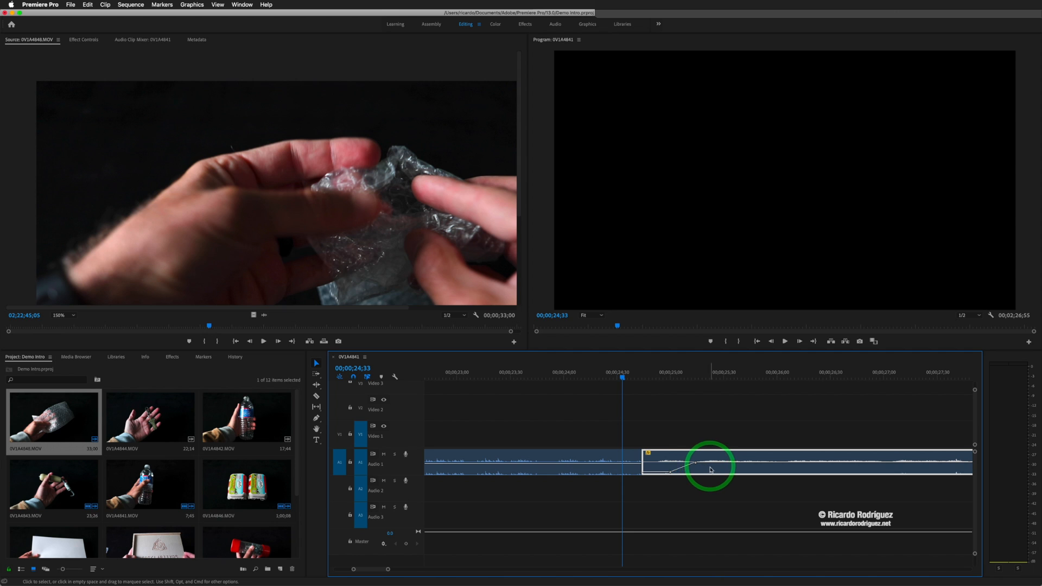
Step: Keyframe a volume dip from about 00;00;29;10 to 00;00;30;30 in the third Audio 1 clip, and add keyframes near 00;00;28;15
drag(375, 570, 378, 569)
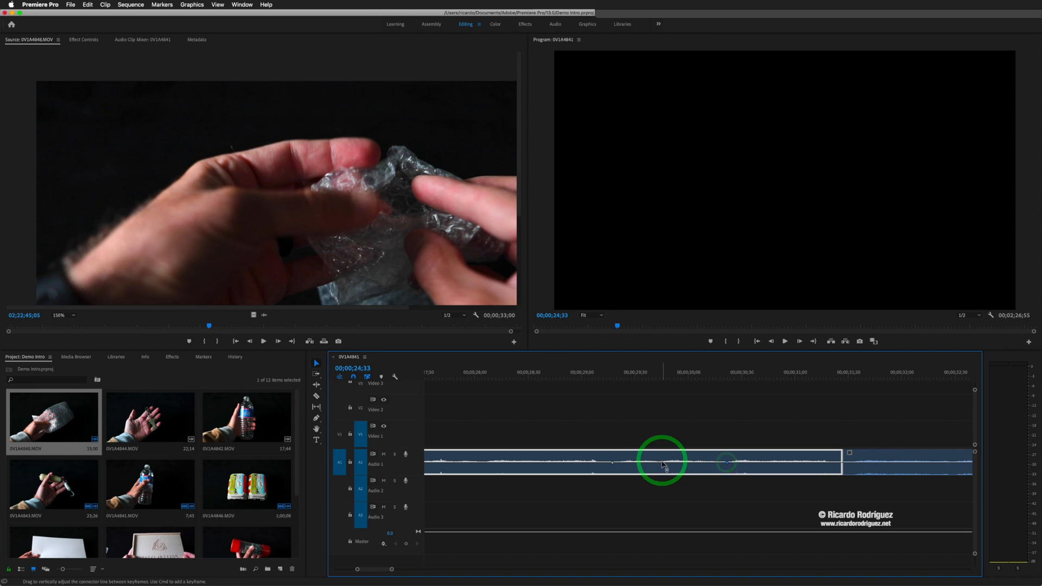
drag(664, 465, 652, 463)
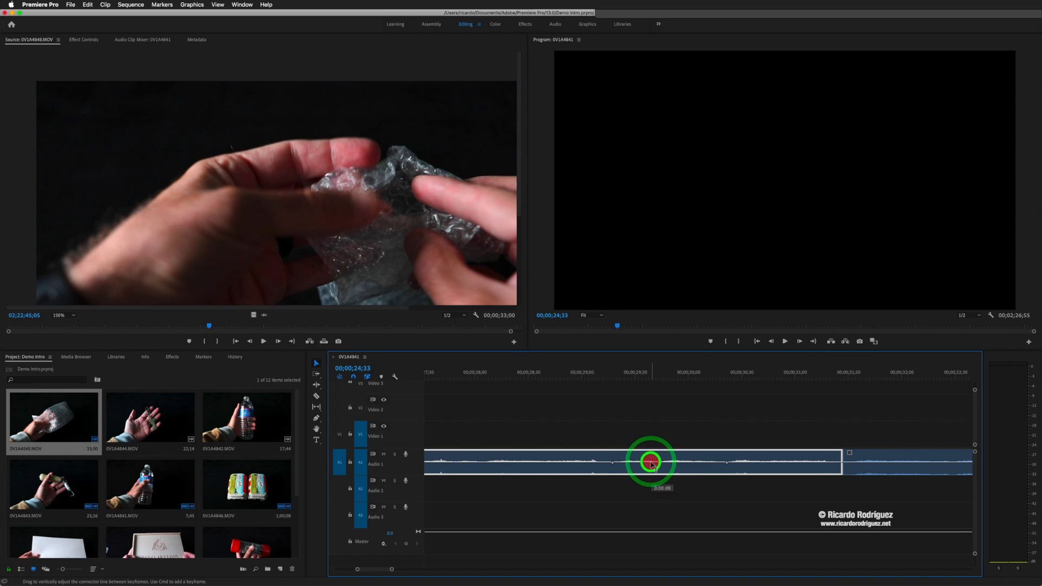
super+click(744, 462)
drag(647, 463, 646, 471)
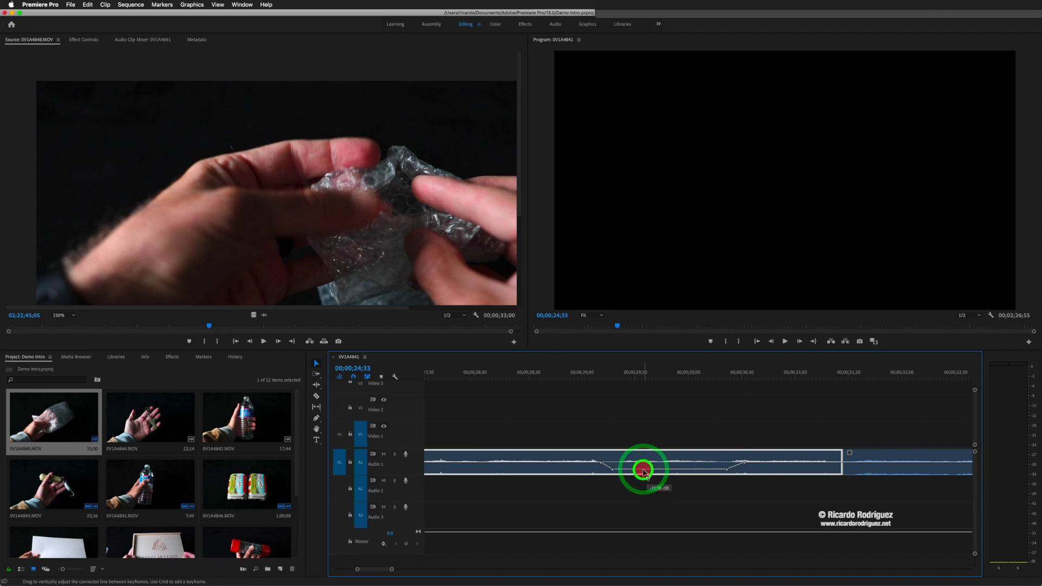
drag(643, 474, 644, 474)
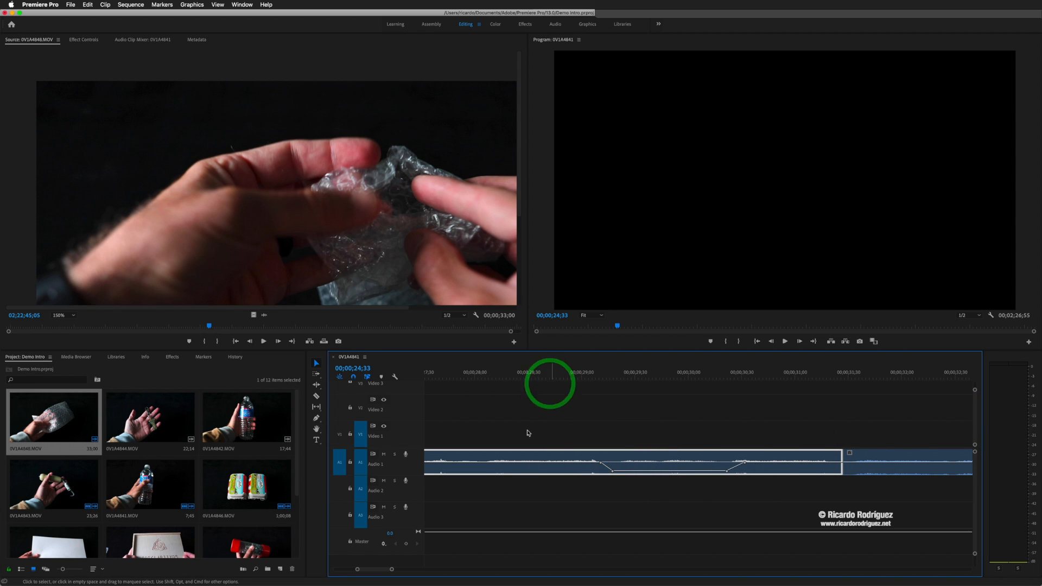
super+click(516, 463)
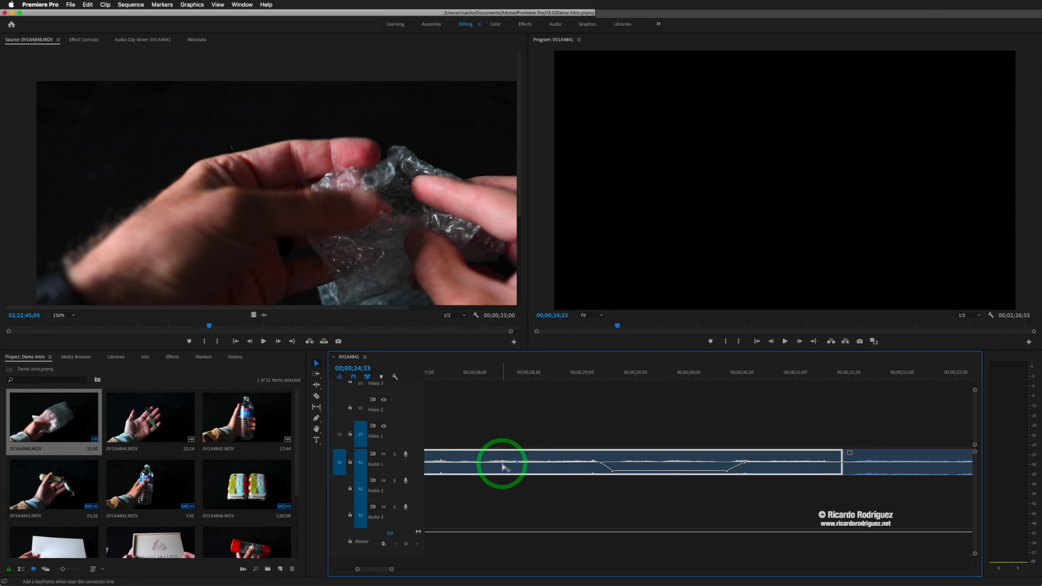
Step: Keyframe the start of the fourth Audio 1 clip so its volume begins low and ramps up
click(867, 466)
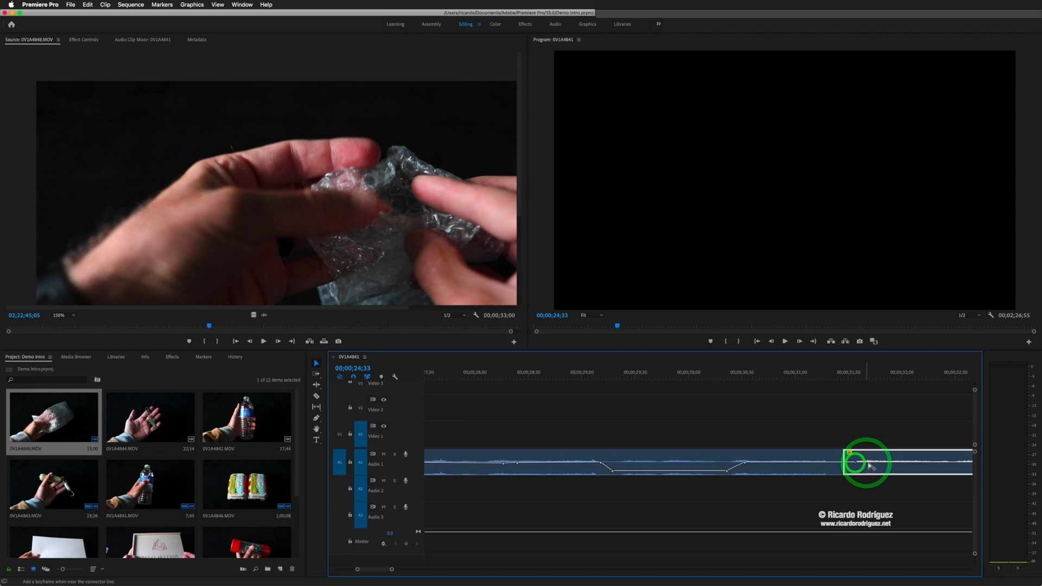
super+click(883, 463)
drag(855, 463, 856, 474)
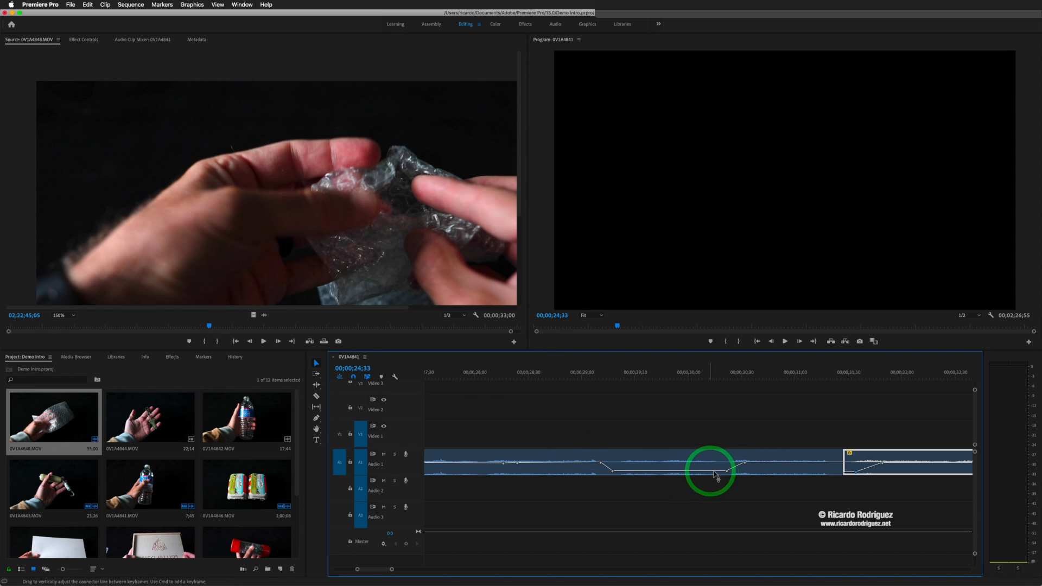
Step: Readjust the third clip's volume dip, and keyframe another dip from about 00;00;40;05 to 00;00;40;45 on Audio 1
drag(669, 469, 745, 477)
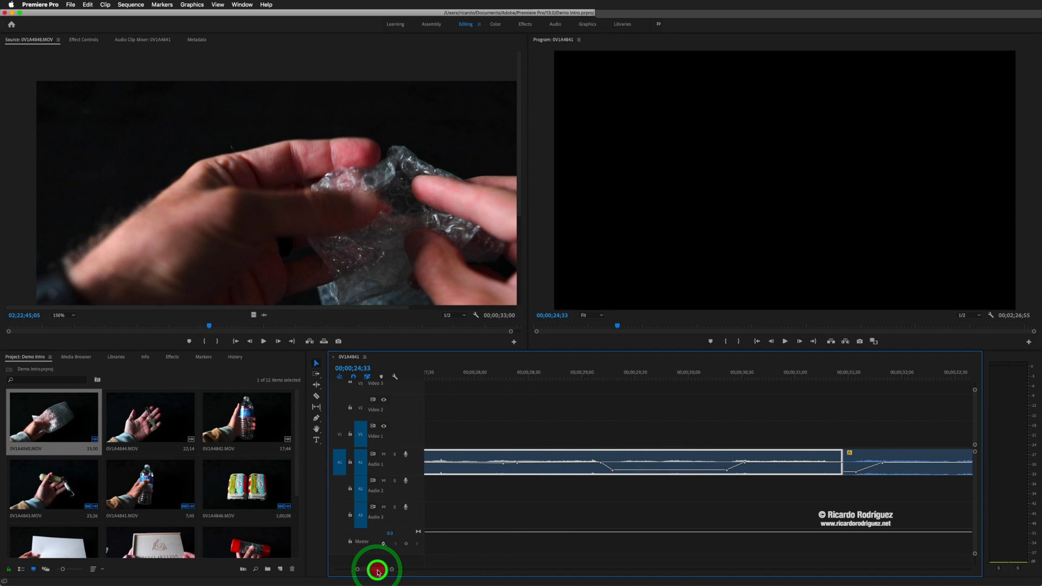
drag(374, 573, 383, 572)
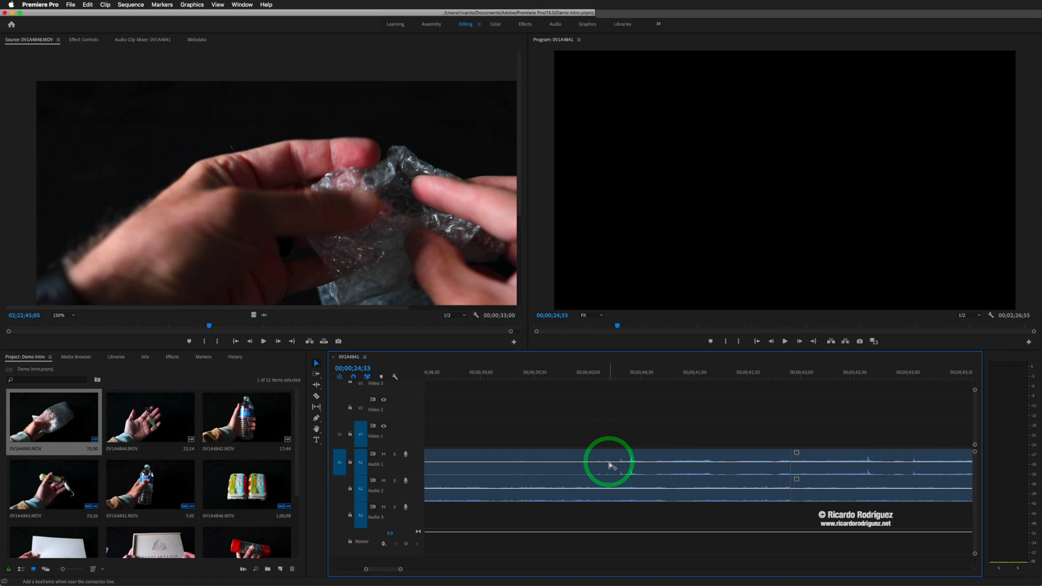
click(613, 465)
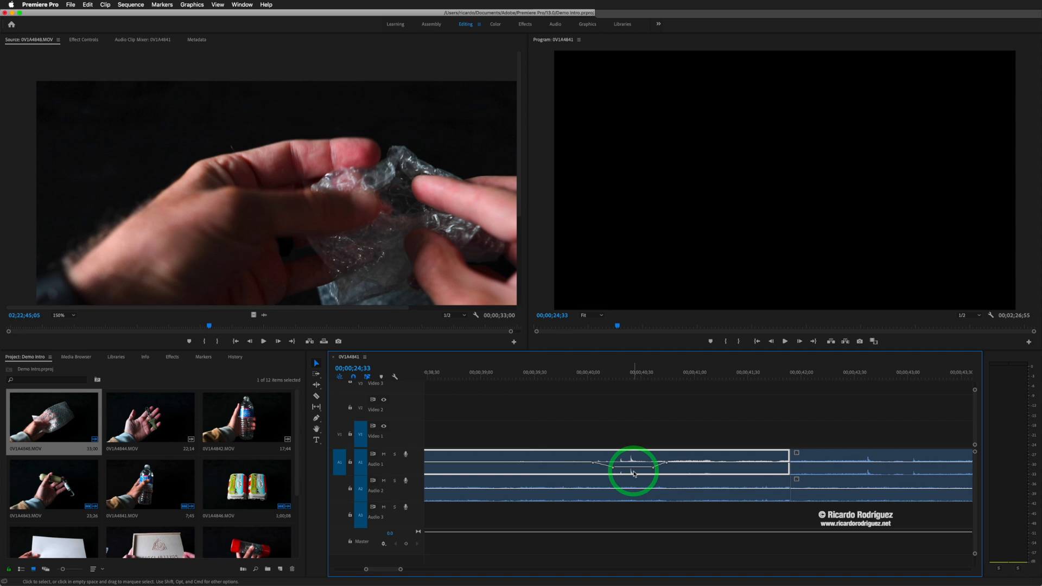
Step: Move the last Audio 2 clip back to the second Audio 1 clip's start, and the long Audio 1 clip beneath it on Audio 3
key(backslash)
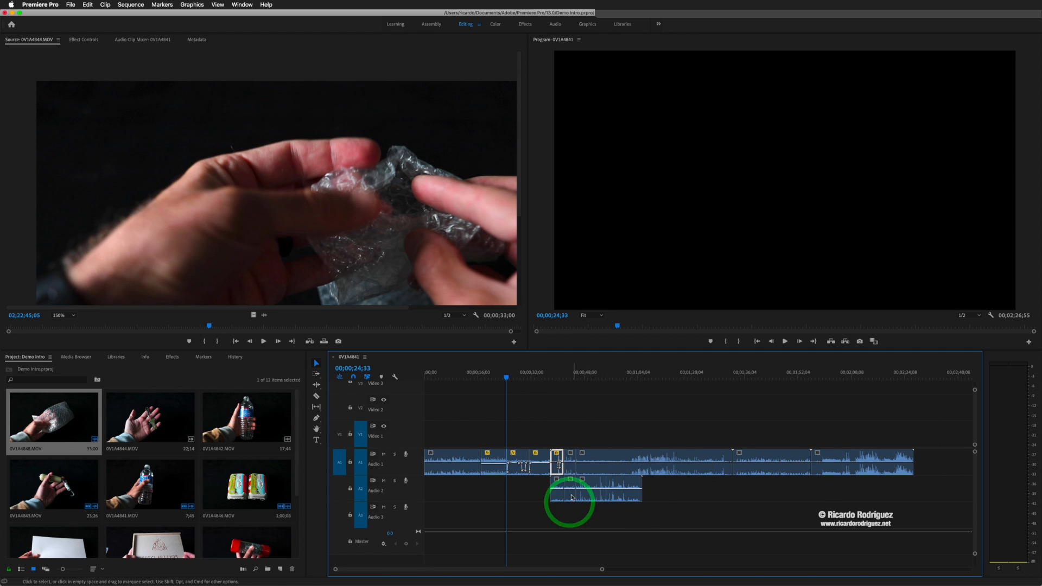
drag(602, 482, 495, 488)
drag(652, 472, 543, 526)
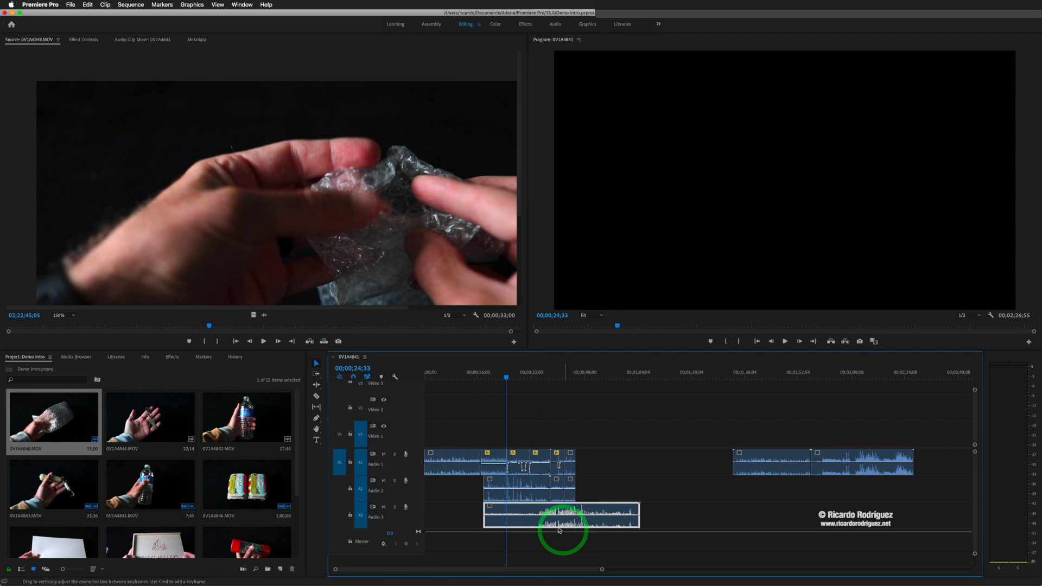
Step: Play the stacked audio tracks from 00;00;21;58 to 00;00;40;21 while checking their combined level on the audio meters
click(498, 377)
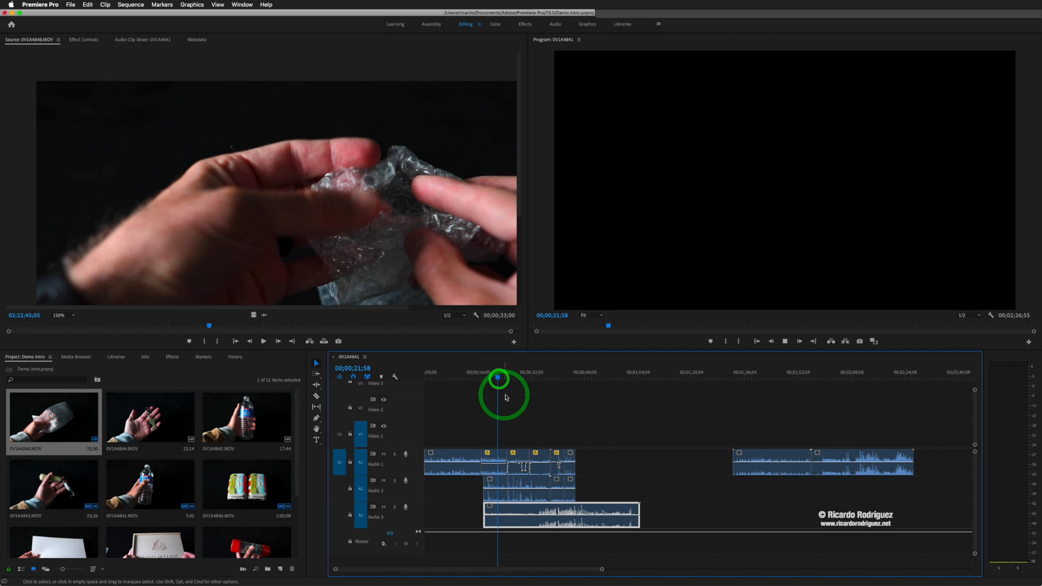
key(space)
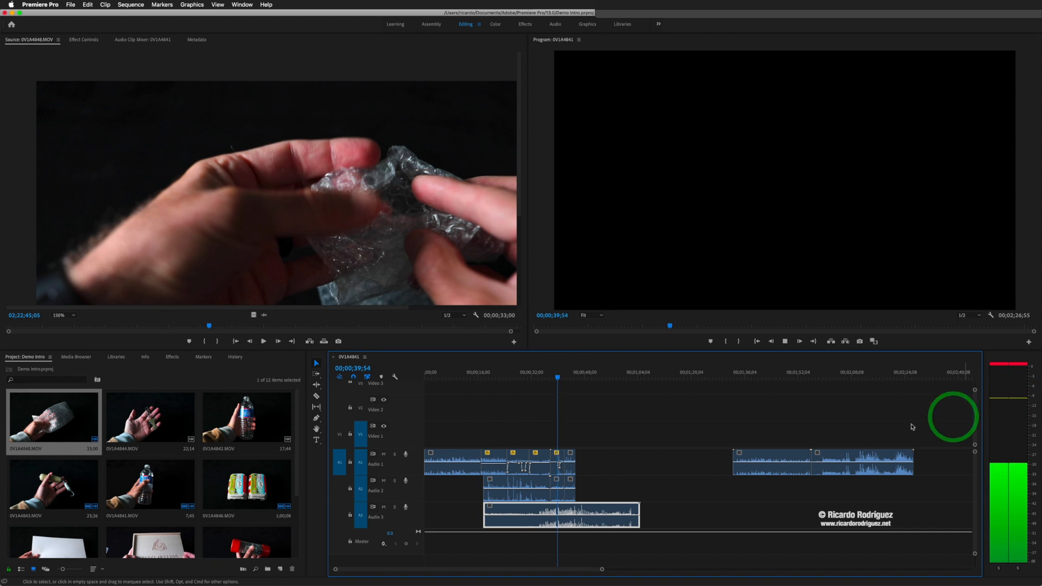
key(space)
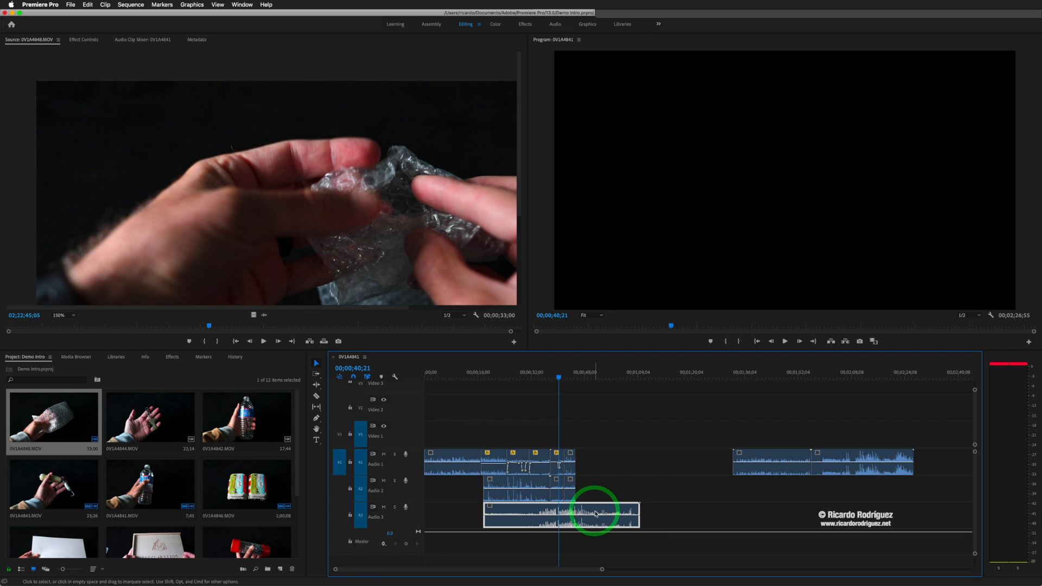
Step: Adjust the volume line of the first of the two separate clips near the end of Audio 1
click(744, 458)
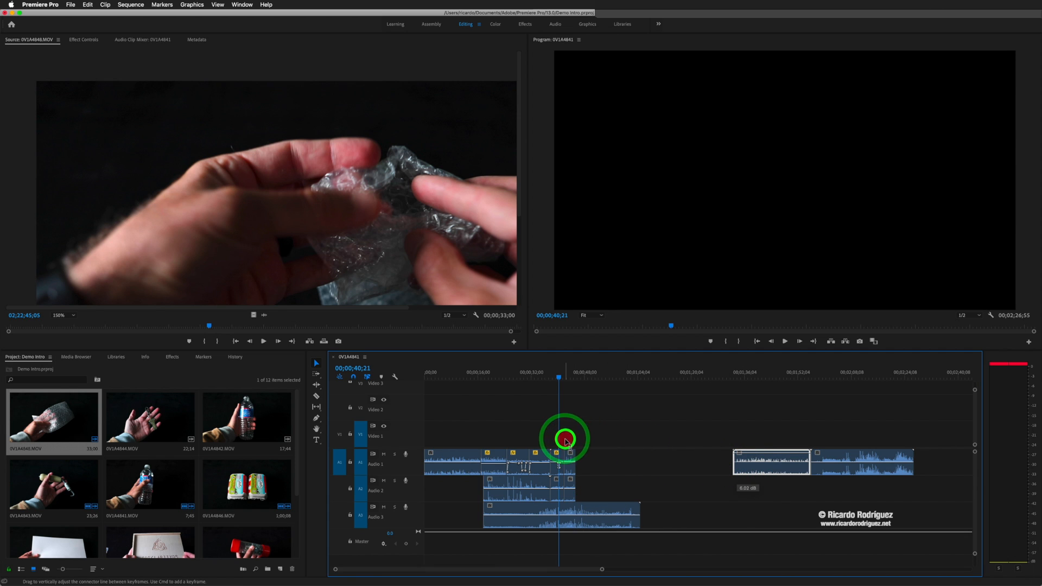
drag(754, 456, 756, 472)
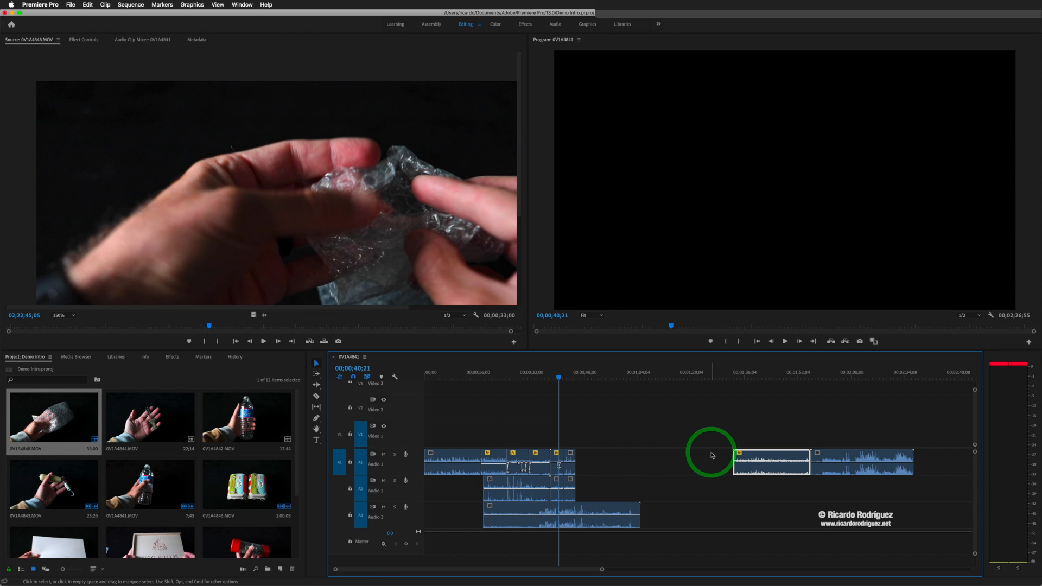
key(super+shift+p)
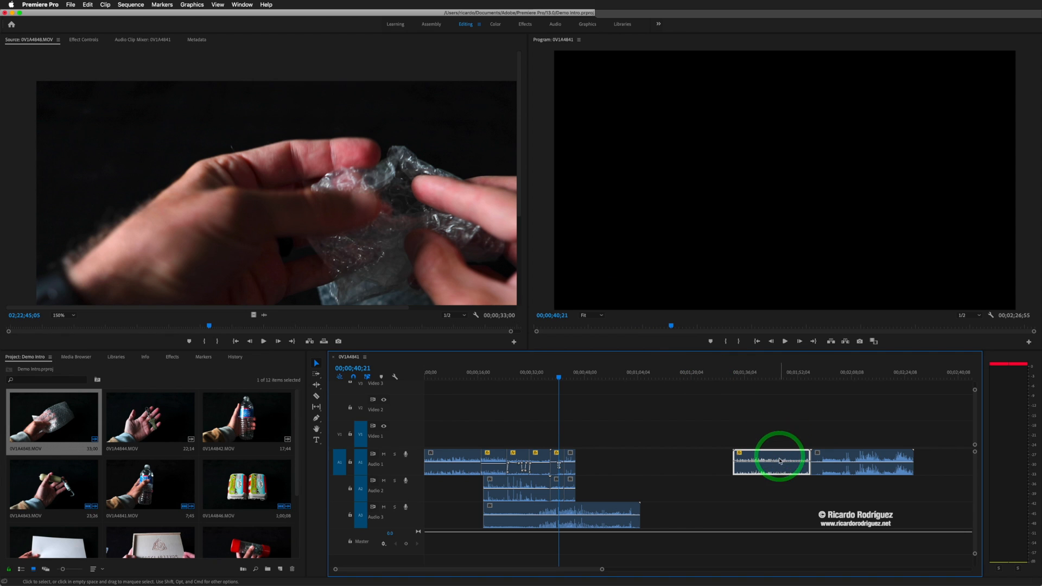
Step: Place the playhead at 00;00;42;47, just after the cut on Audio 1 and Audio 2
drag(602, 569, 502, 567)
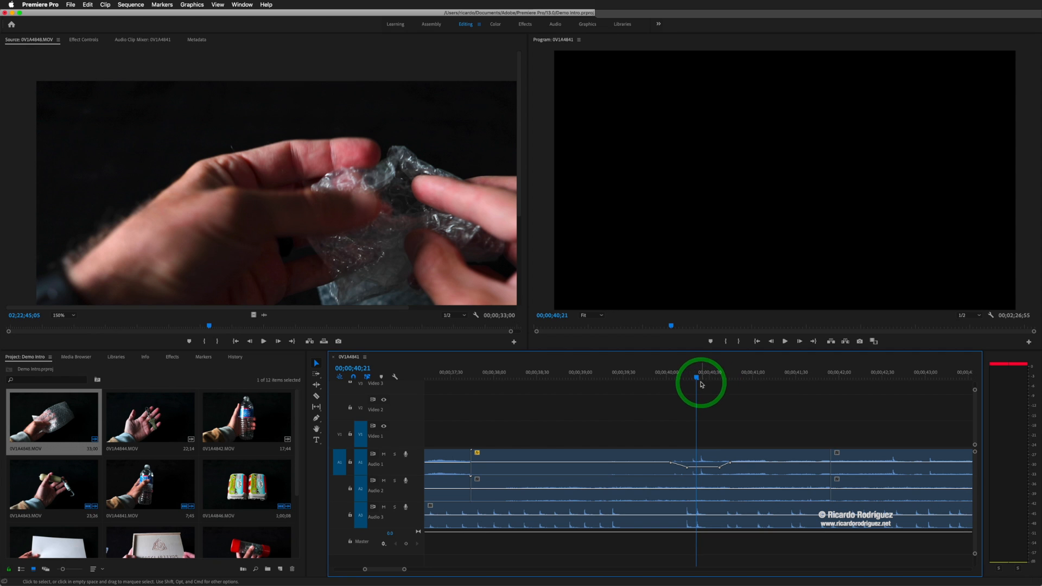
drag(694, 380, 904, 386)
drag(379, 568, 380, 568)
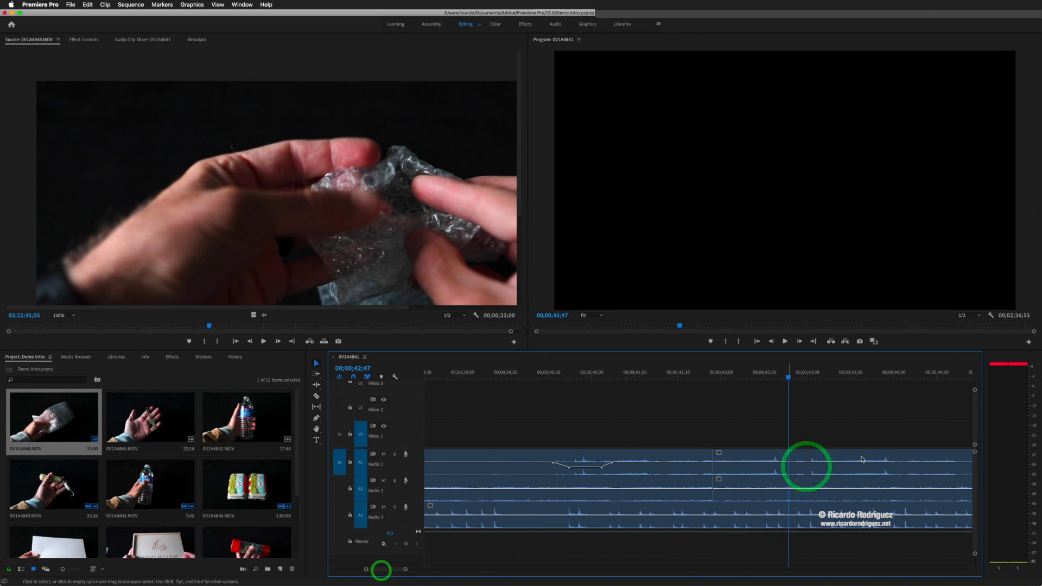
Step: Set the audio gain of the Audio 2 clip under the playhead to 10 dB
click(824, 457)
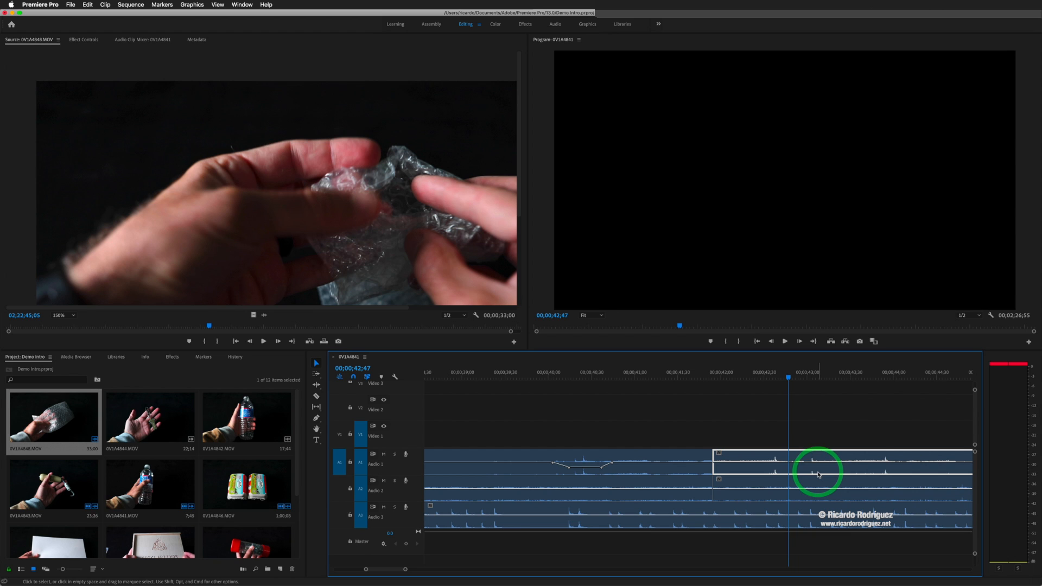
click(776, 496)
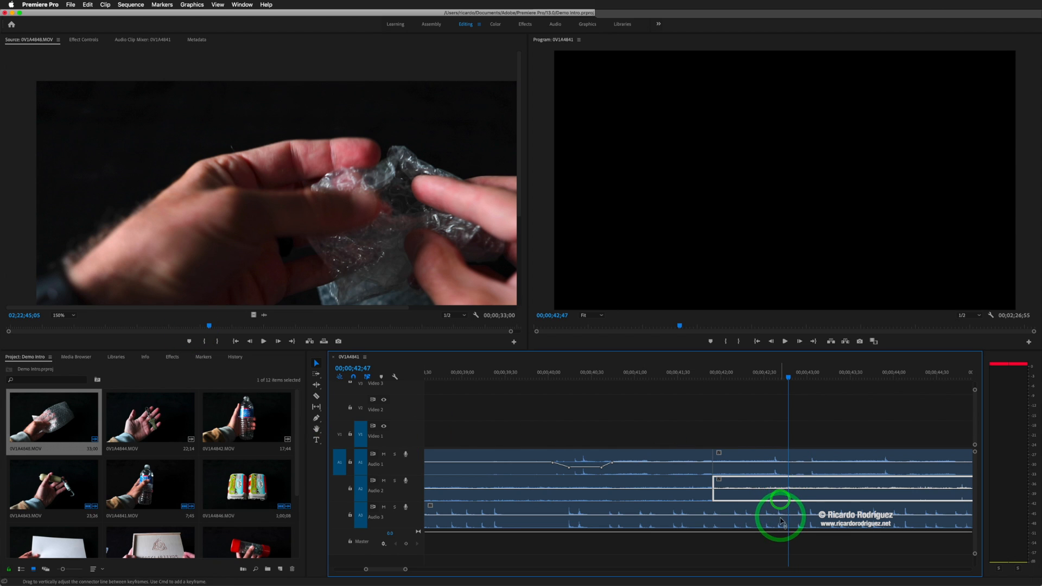
key(bracketright)
key(bracketright)
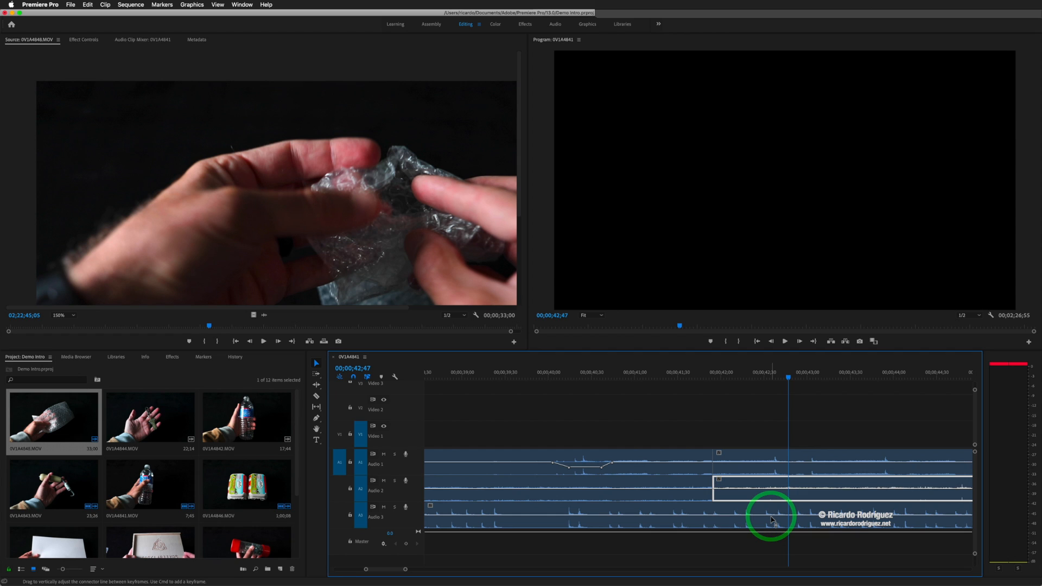
key(g)
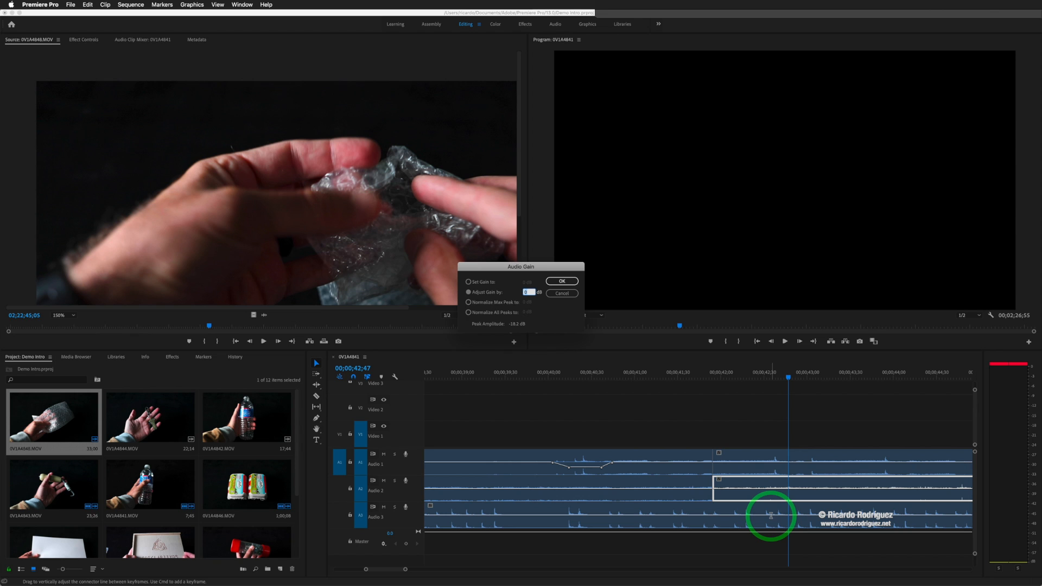
drag(549, 269, 739, 387)
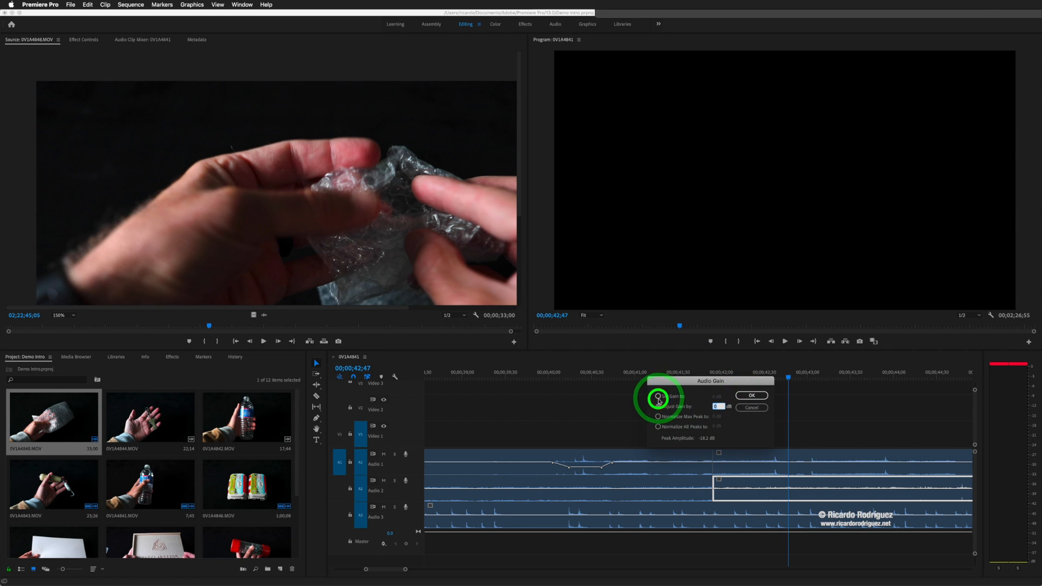
click(715, 405)
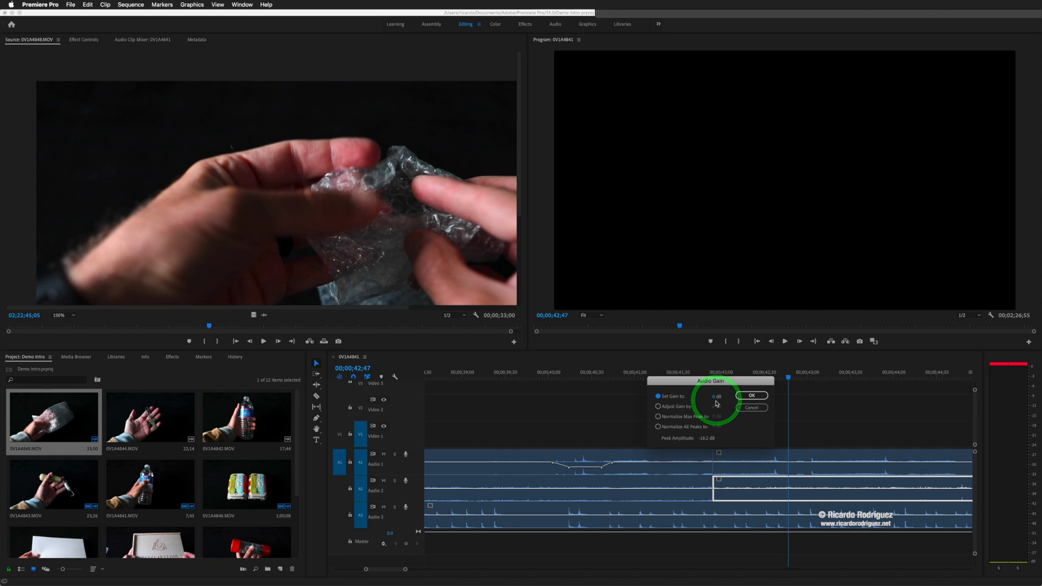
click(715, 399)
click(717, 394)
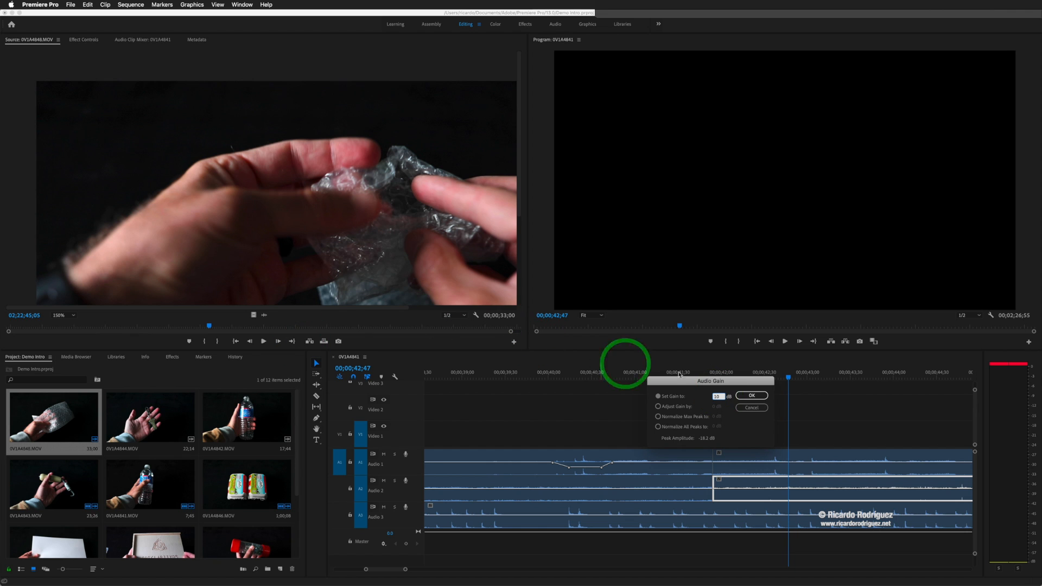
click(752, 395)
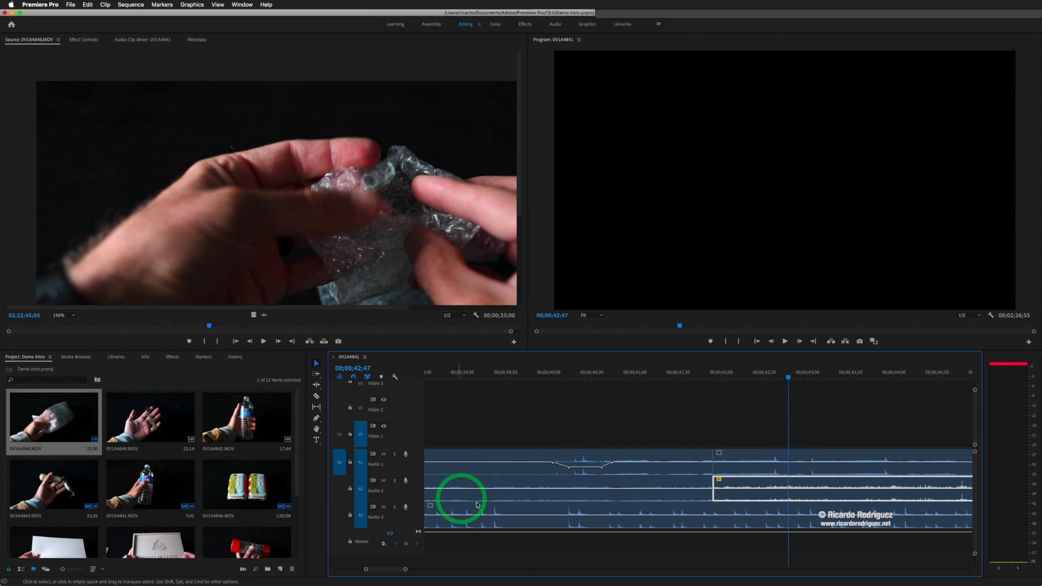
Step: Set the audio gain of the Audio 2 clip before the cut to 10 dB
click(484, 516)
click(477, 492)
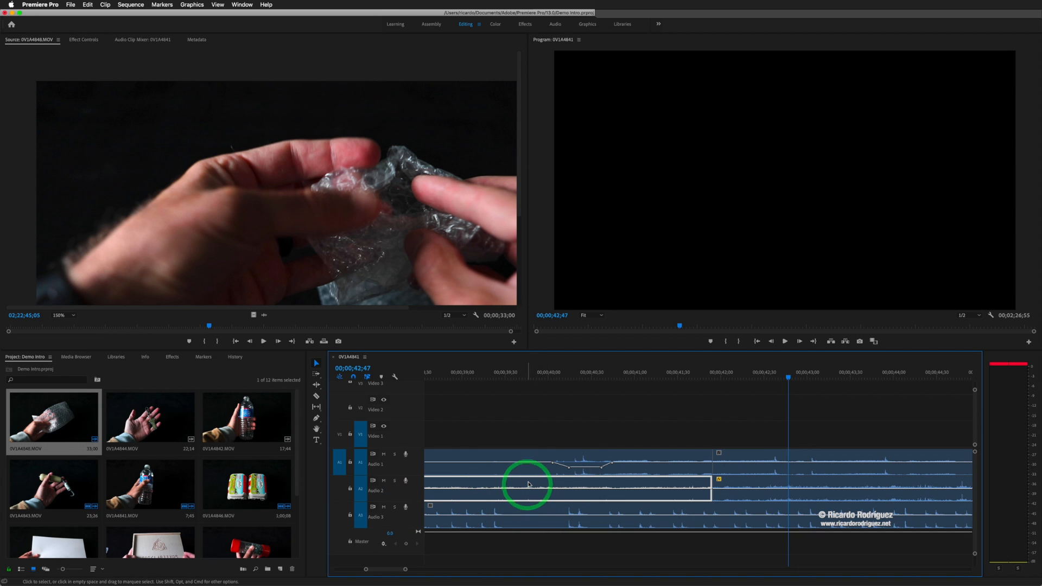
key(g)
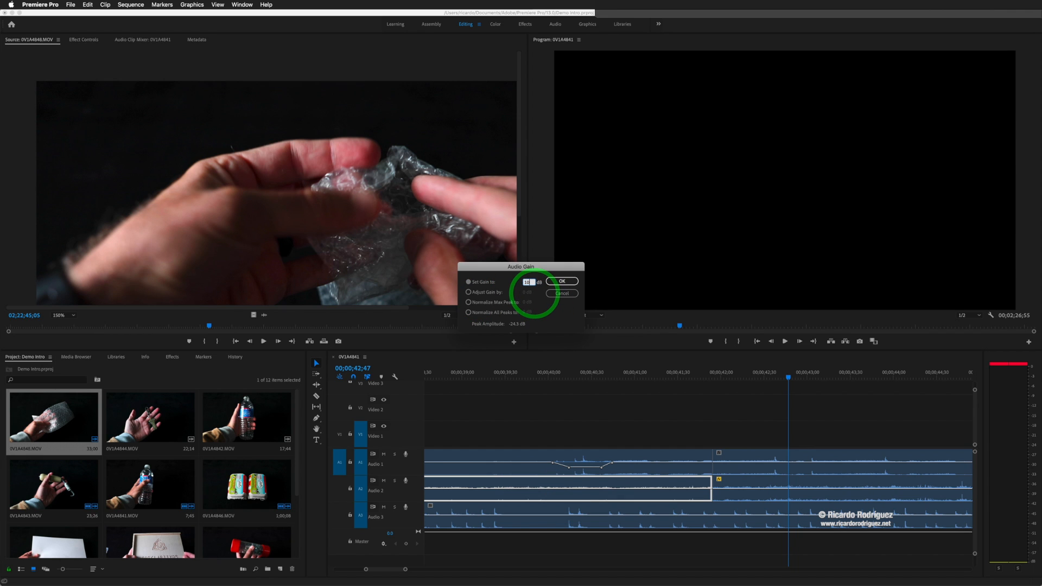
click(562, 282)
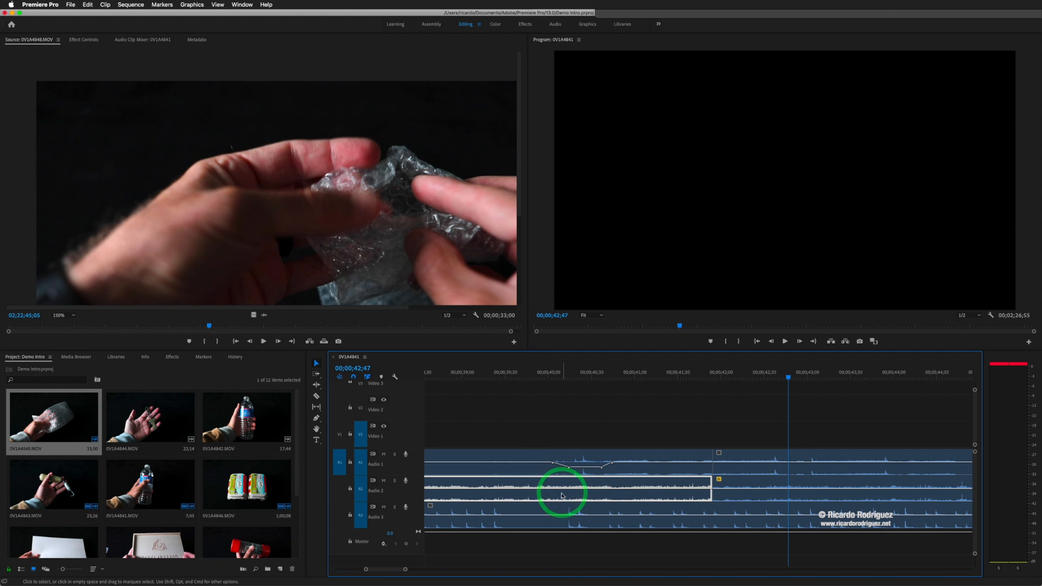
Step: Play the audio leading up to the cut on Audio 2, stopping at 00;00;41;51, while checking the audio meters
drag(788, 379, 487, 386)
key(space)
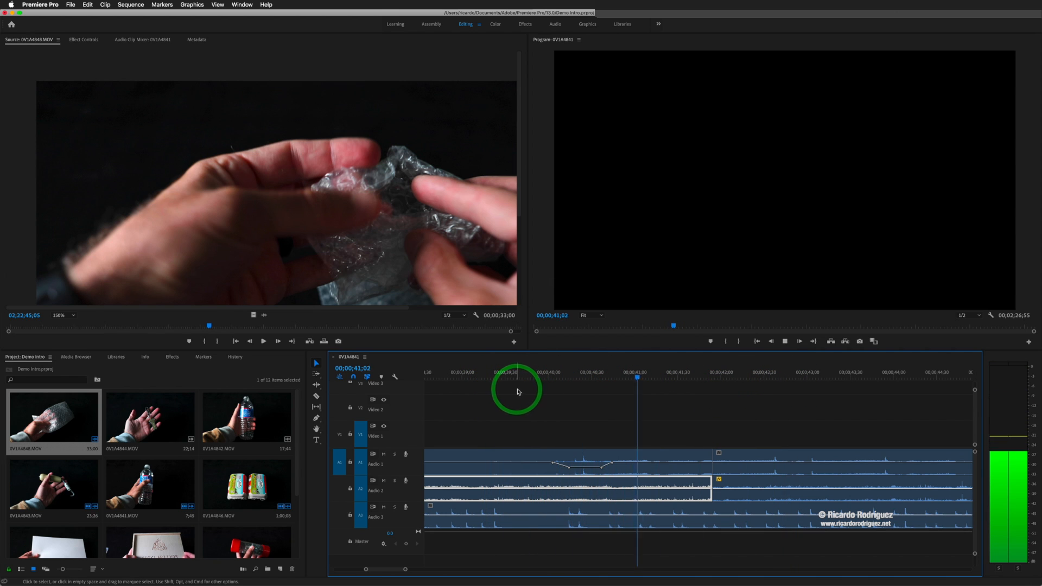
click(523, 390)
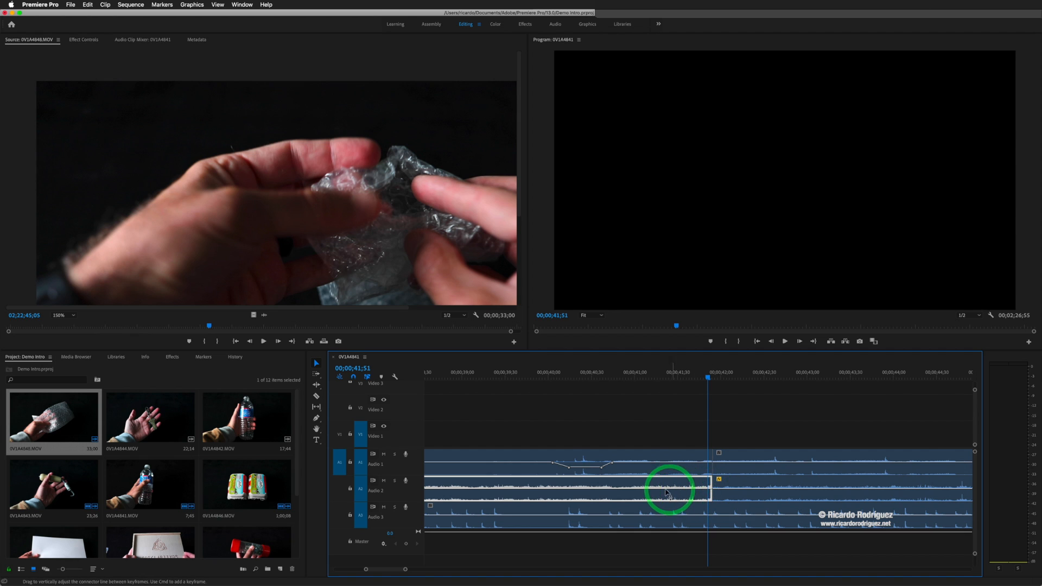
Step: Check the Audio Gain setting of the Audio 2 clip before the cut without changing it
click(763, 490)
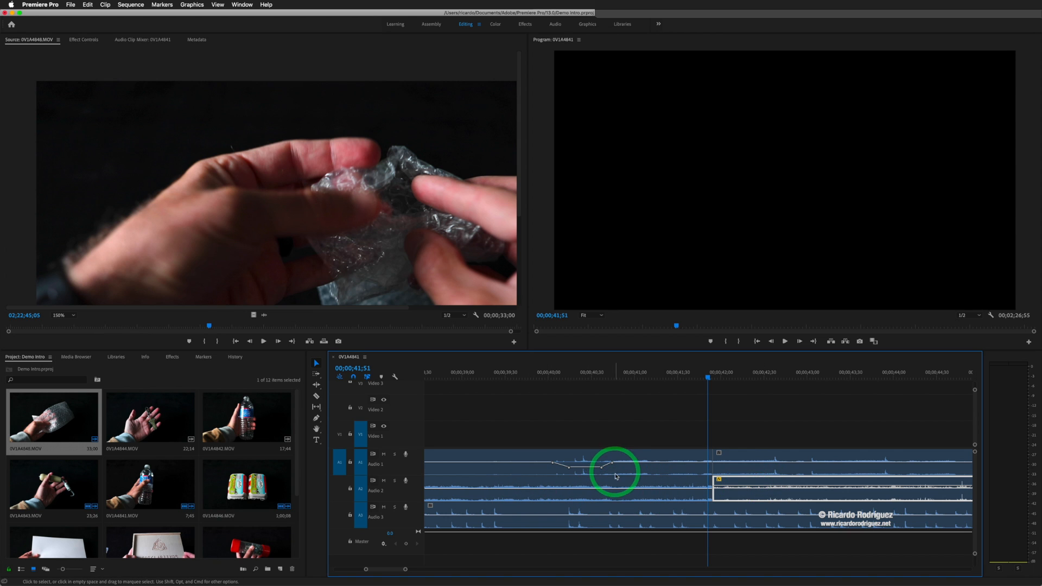
click(643, 486)
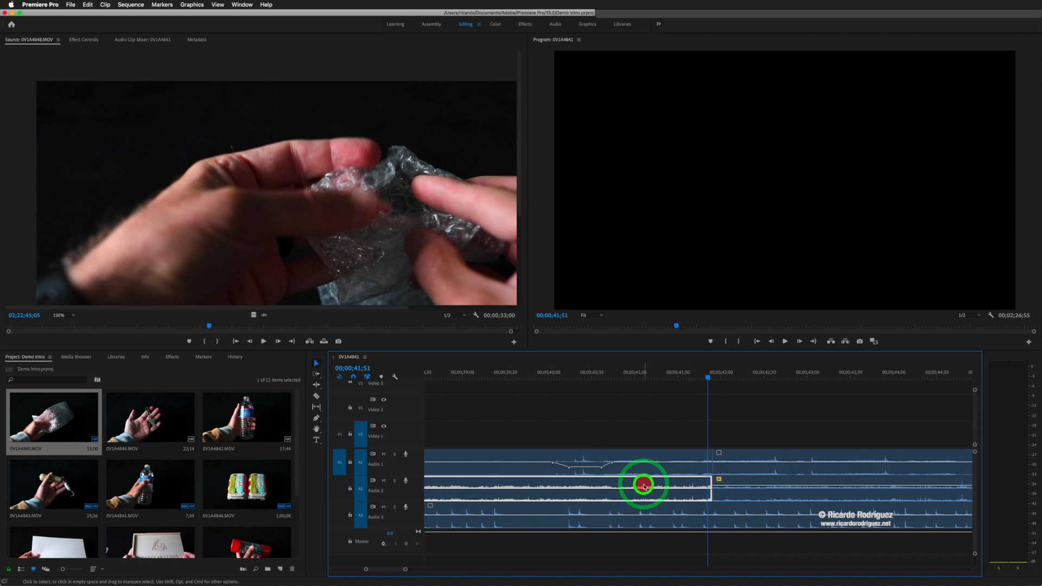
key(g)
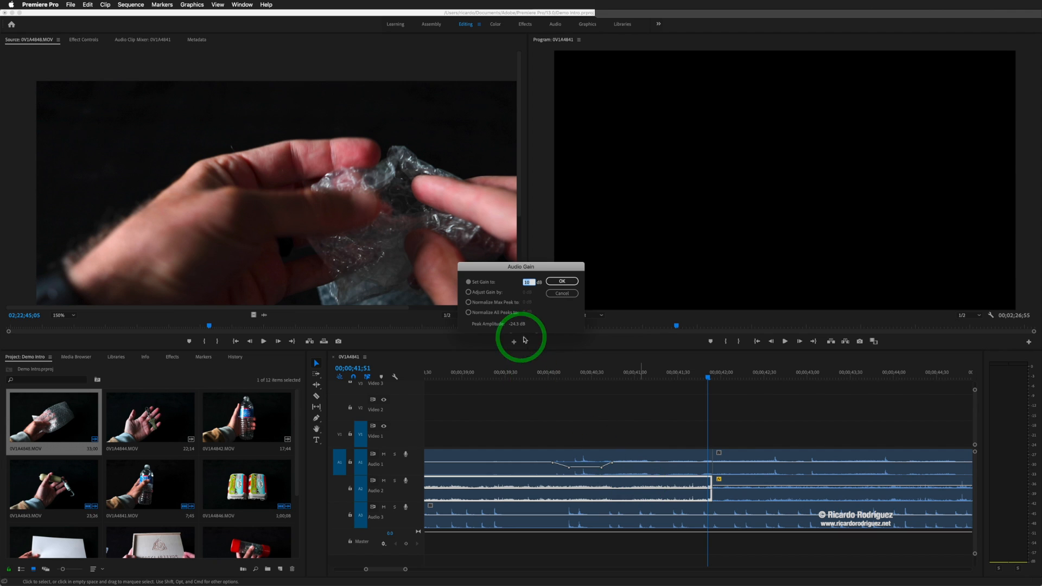
click(567, 296)
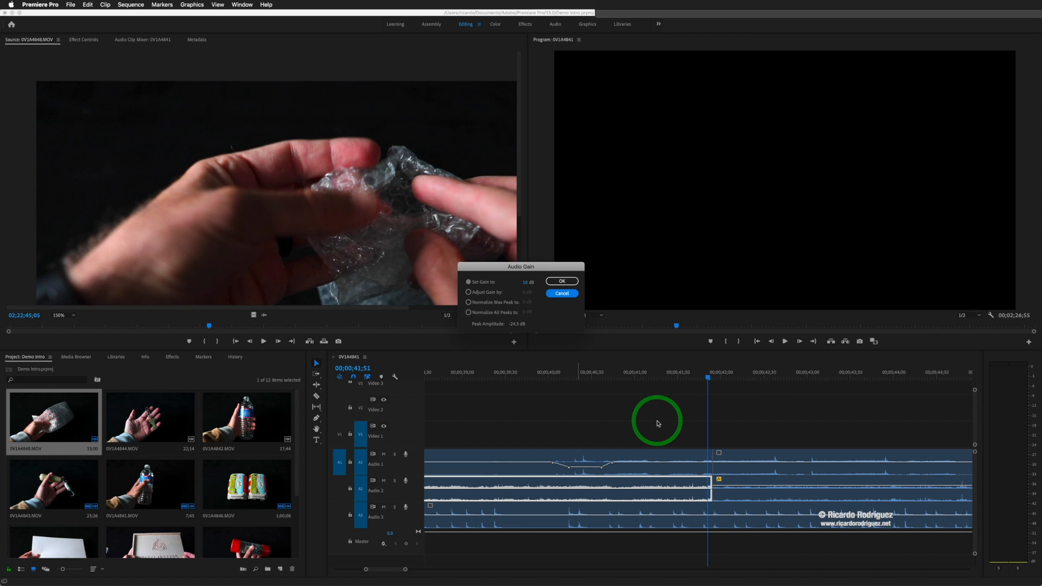
click(563, 293)
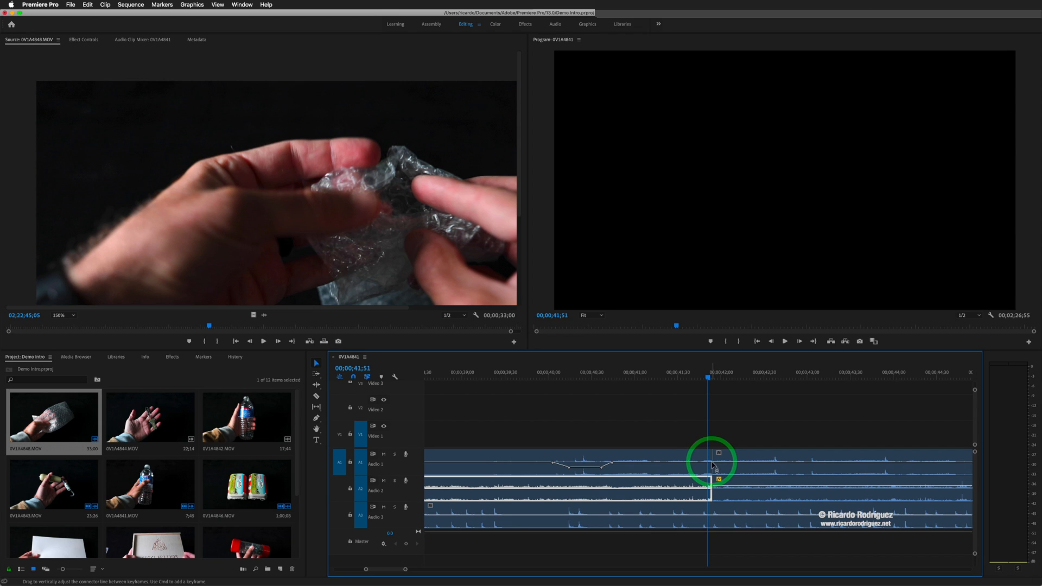
Step: Add volume keyframes that ramp the level at the start of the Audio 2 clip after the cut, and place the playhead at 00;00;41;48
click(716, 465)
click(710, 464)
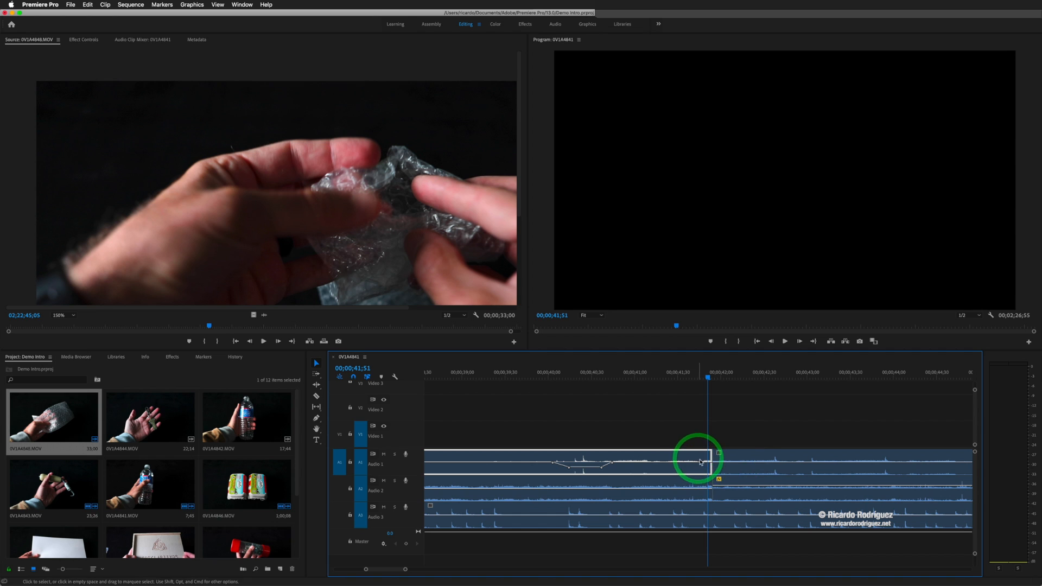
click(716, 489)
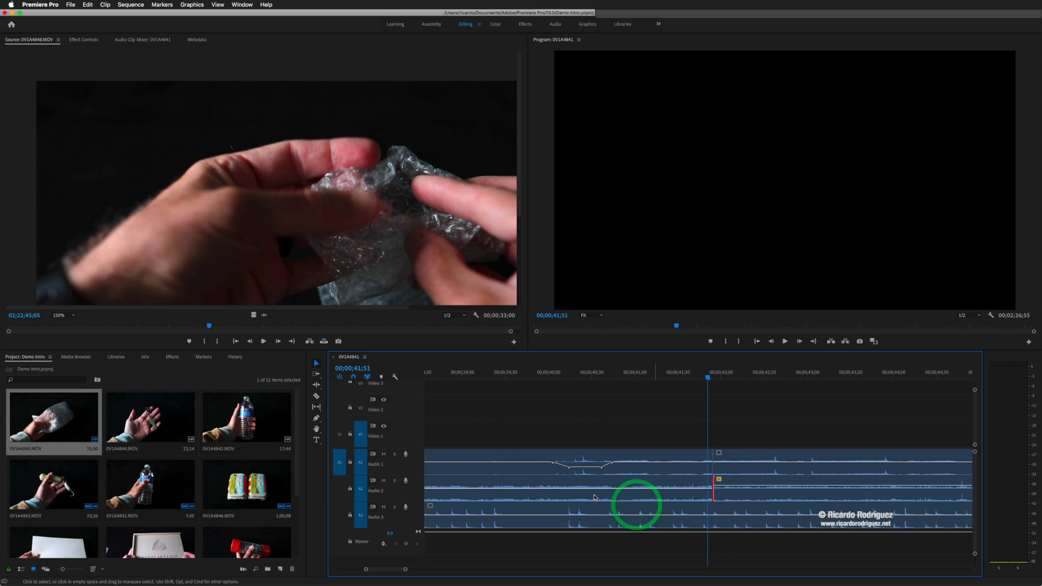
click(631, 503)
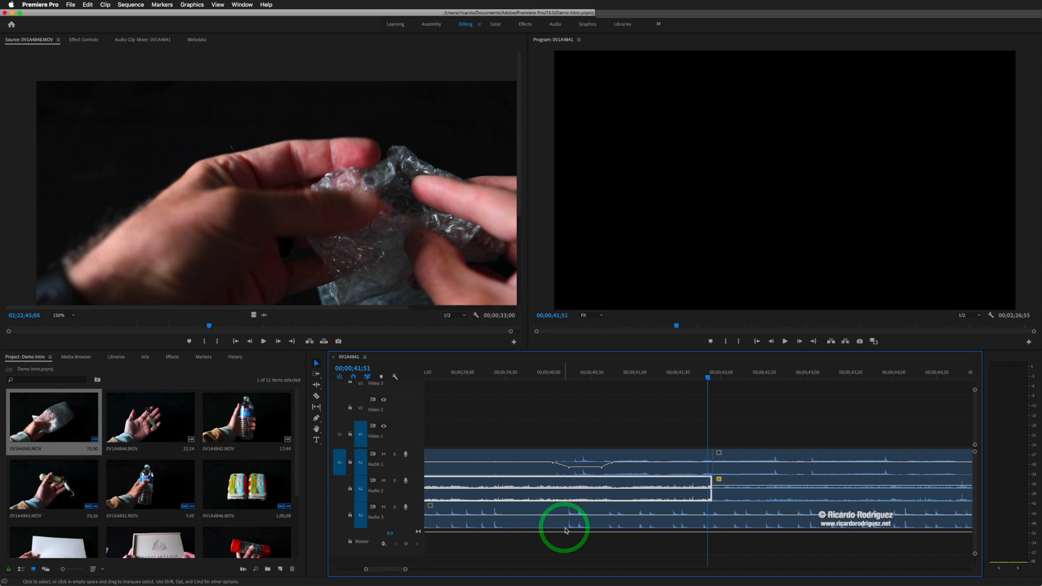
drag(400, 569, 379, 569)
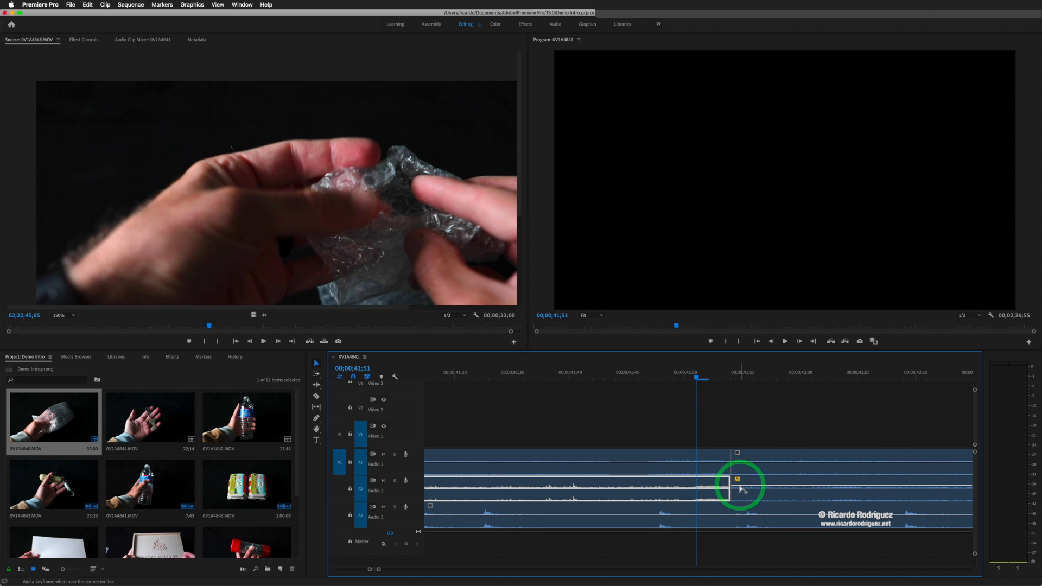
click(741, 487)
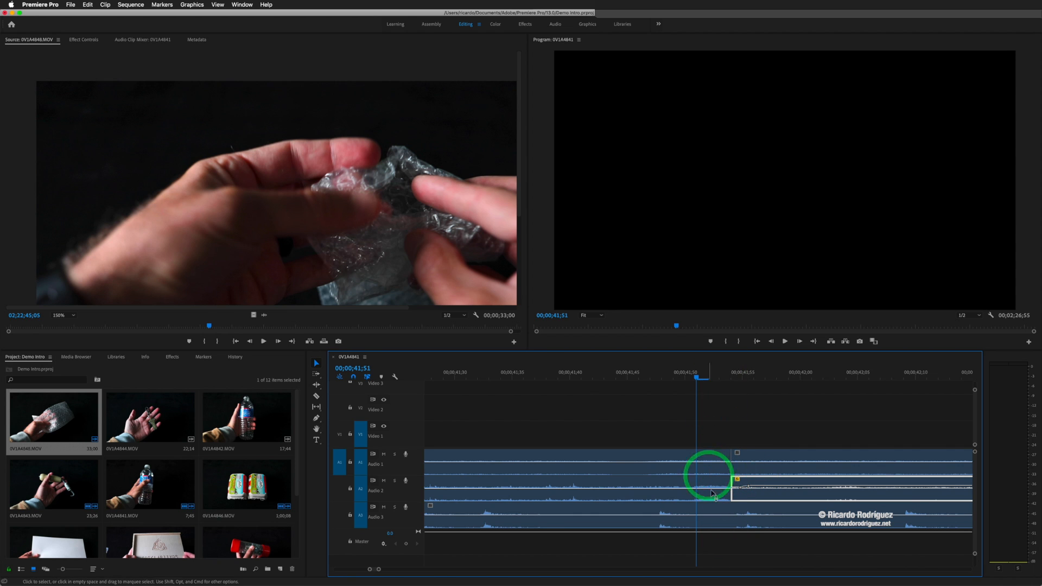
drag(692, 377, 671, 379)
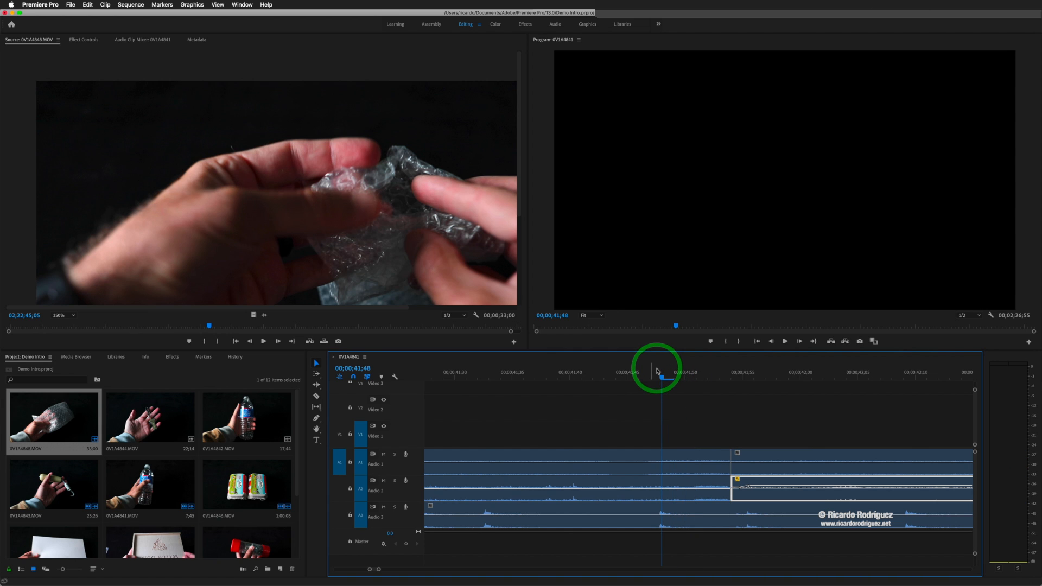
Step: Ripple delete the large empty gap between the clips on Audio 1
key(backslash)
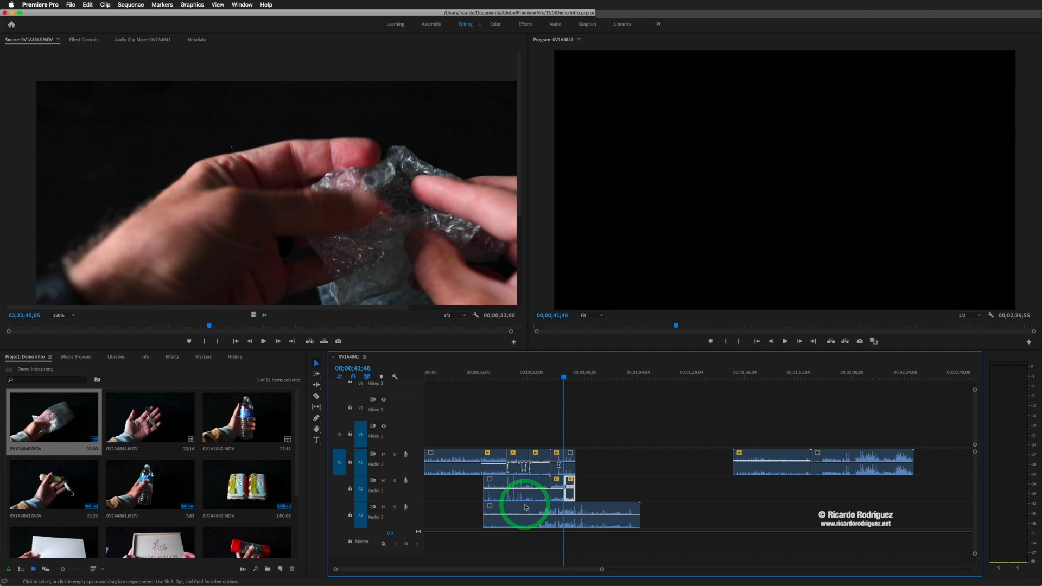
key(super+shift+p)
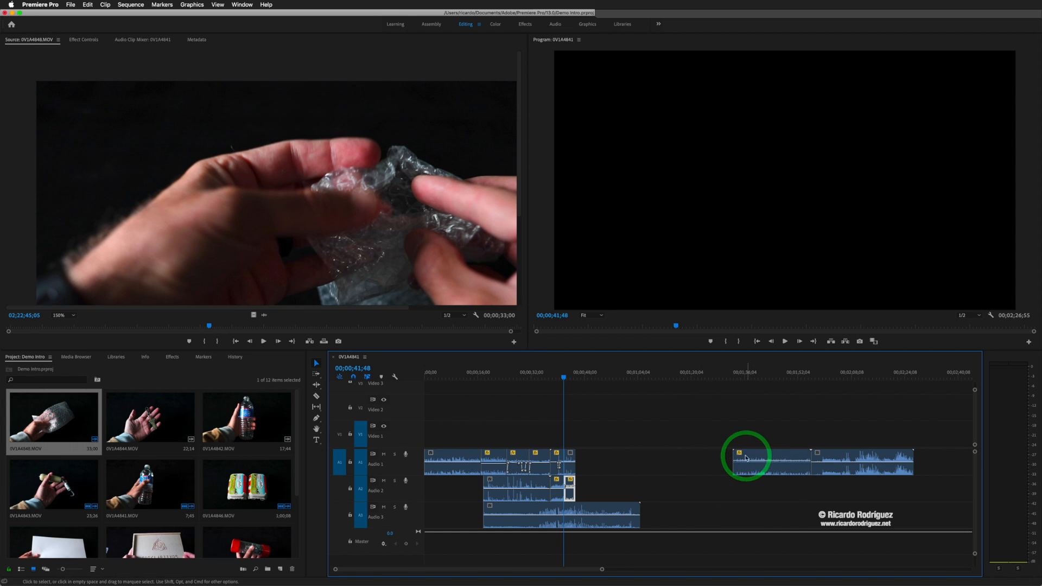
drag(742, 427, 628, 539)
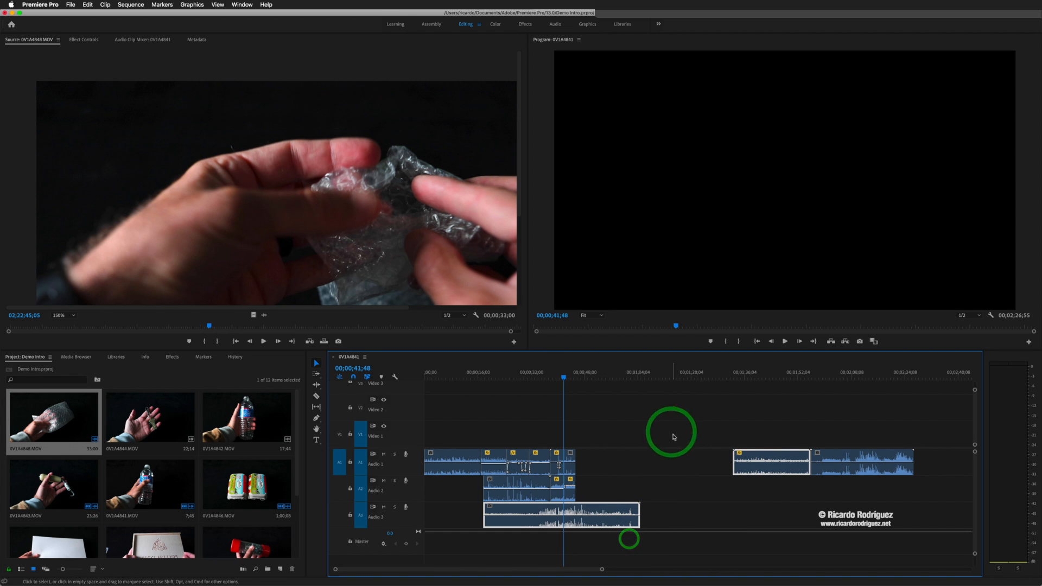
right_click(685, 468)
click(704, 473)
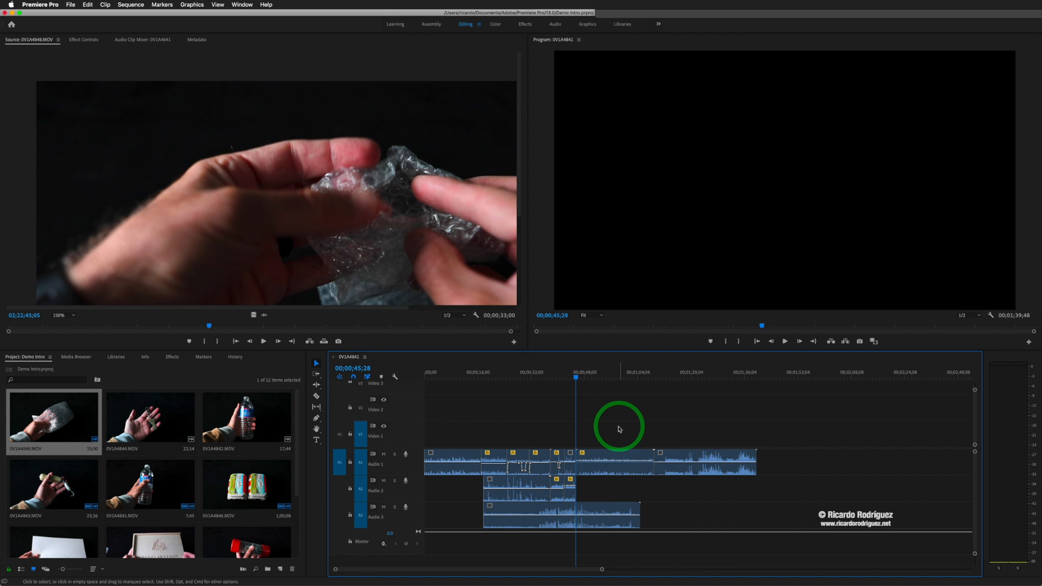
Step: Move the last two Audio 1 clips later on the track, leaving a gap before each of them
drag(598, 438, 712, 474)
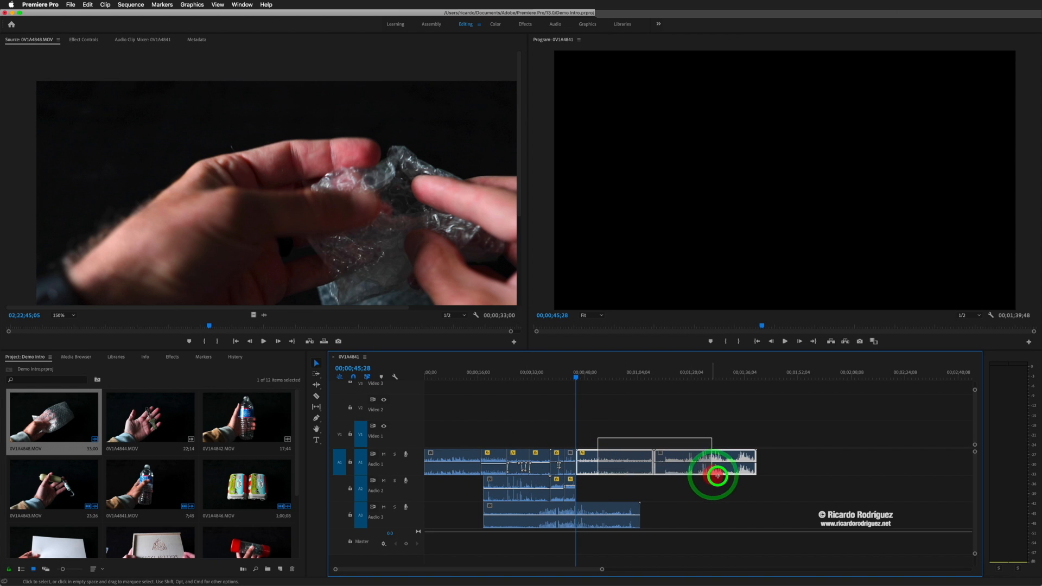
drag(651, 463, 703, 470)
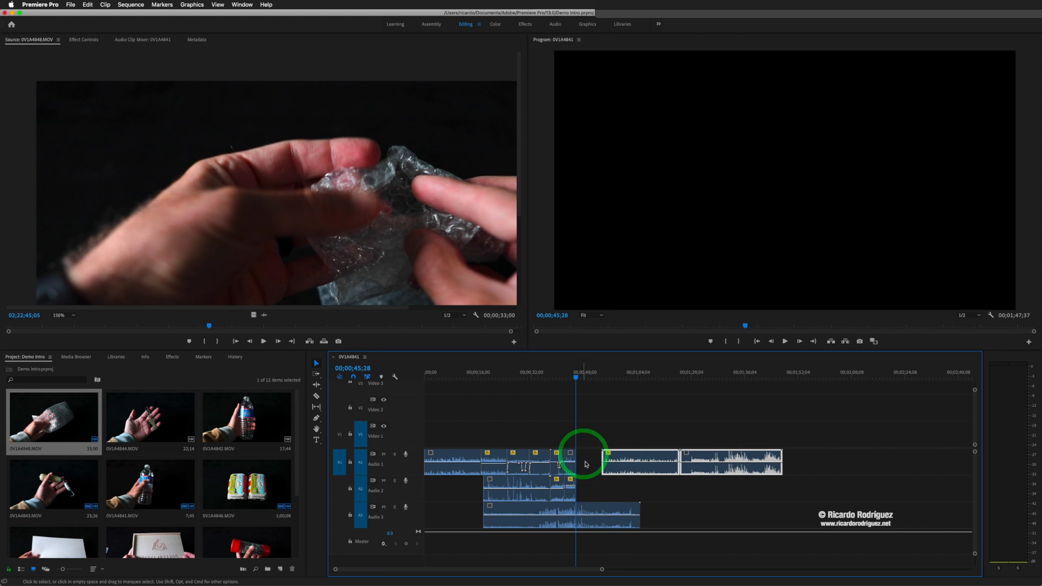
click(709, 462)
drag(698, 454, 707, 455)
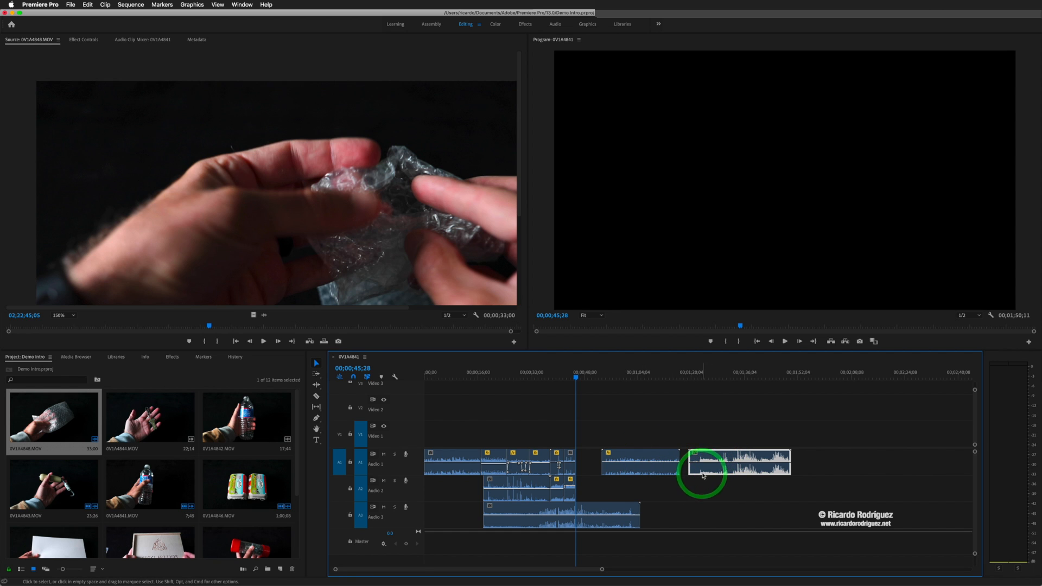
Step: Ripple delete both gaps before the last two Audio 1 clips
drag(705, 422, 572, 464)
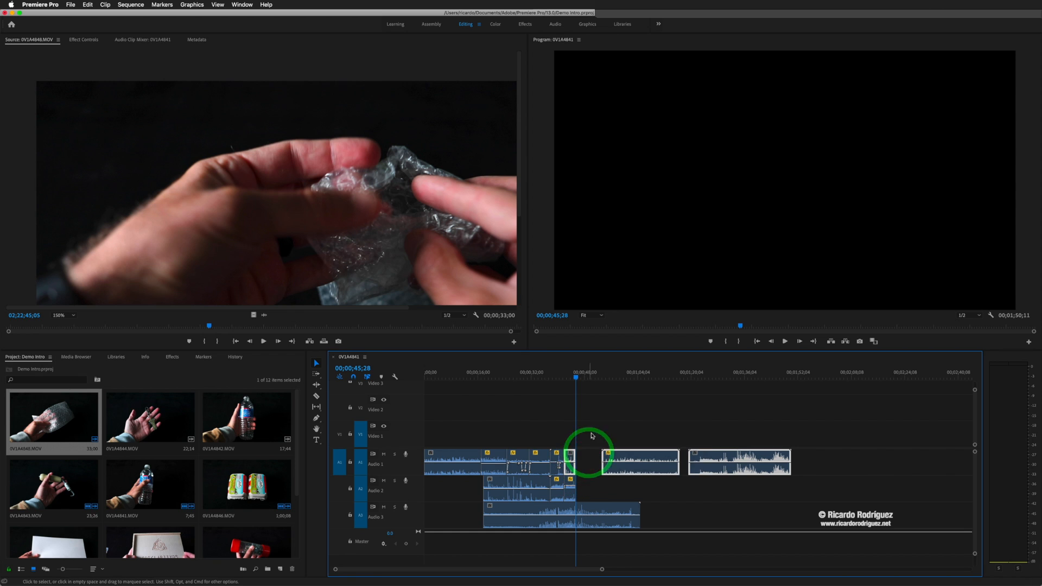
right_click(595, 468)
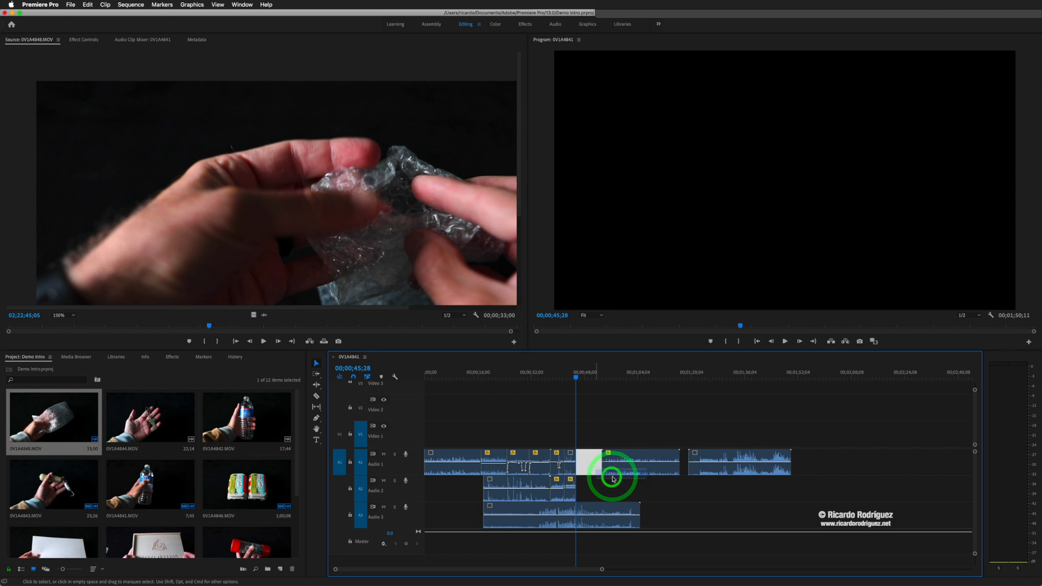
click(612, 477)
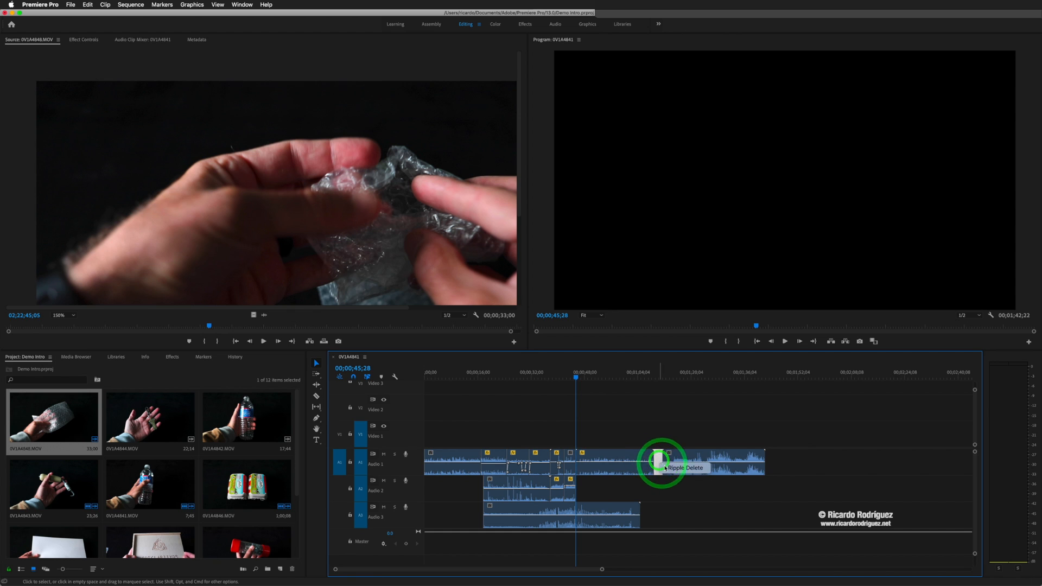
click(672, 470)
key(Down)
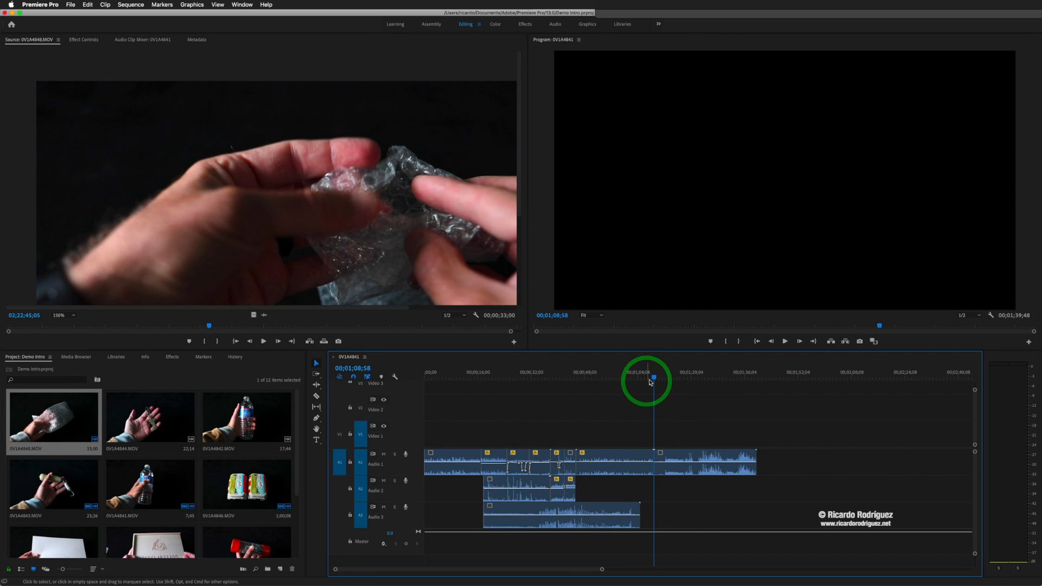
Step: Try moving the last two Audio 1 clips and the Audio 3 clip later with the Track Select Forward tool, and undo the move
drag(656, 378, 550, 378)
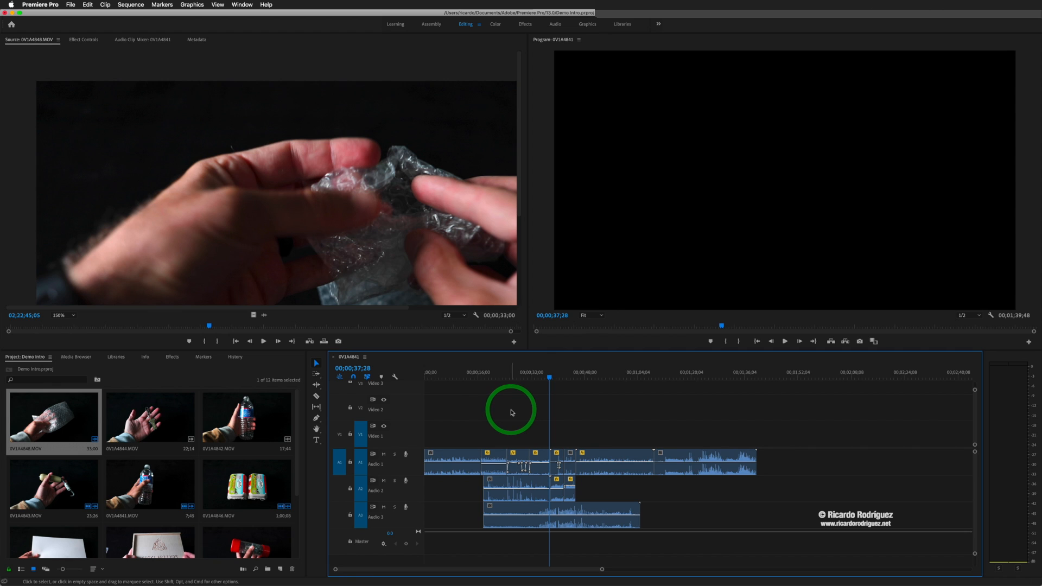
click(317, 376)
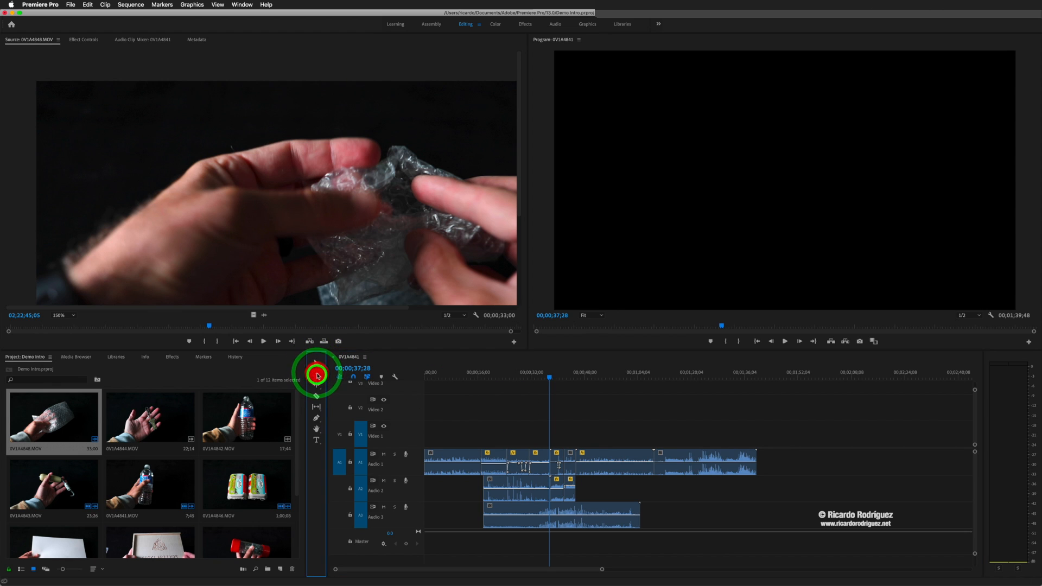
click(586, 456)
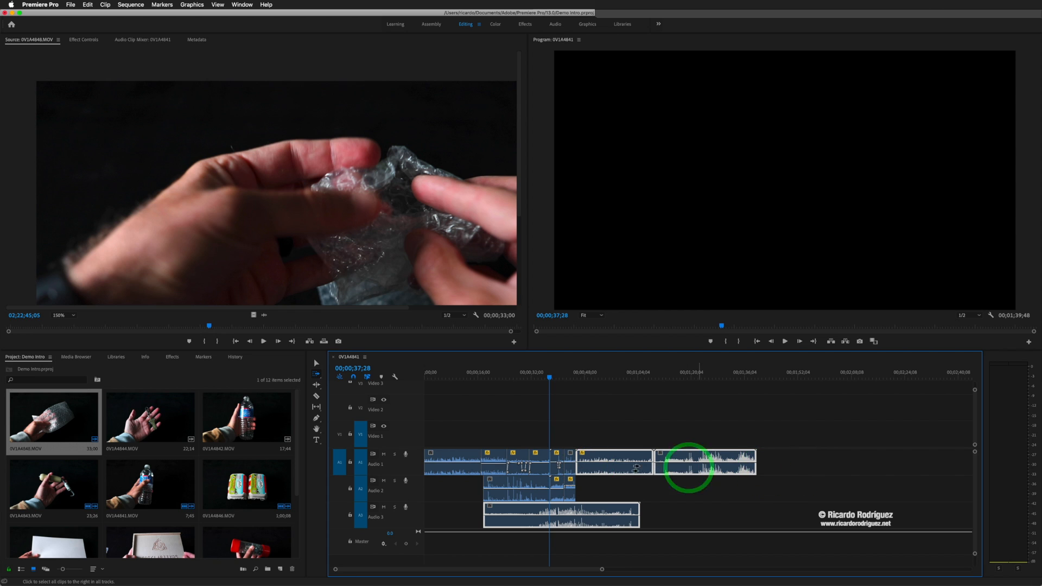
drag(601, 458, 634, 458)
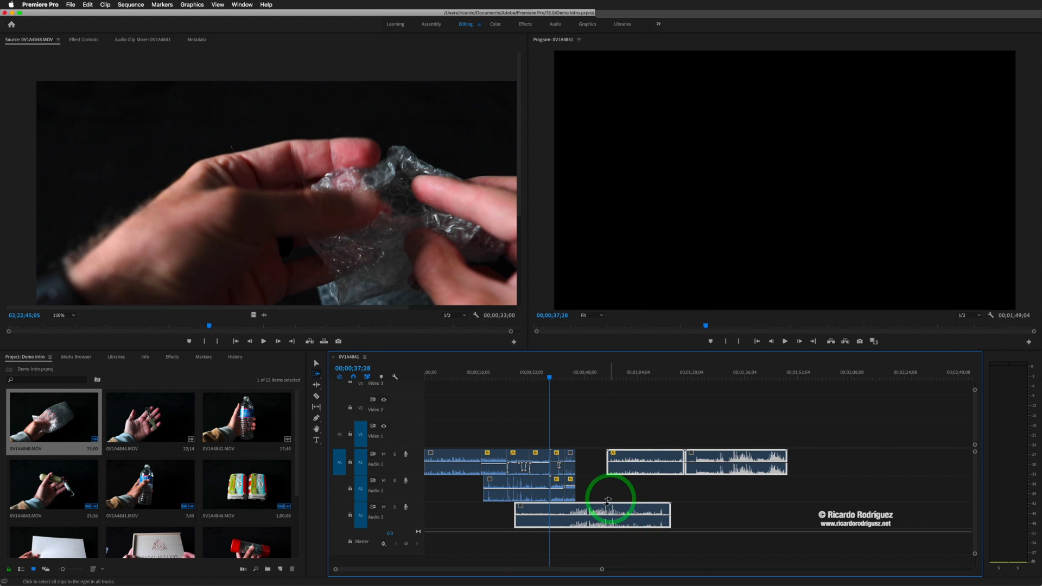
key(super+z)
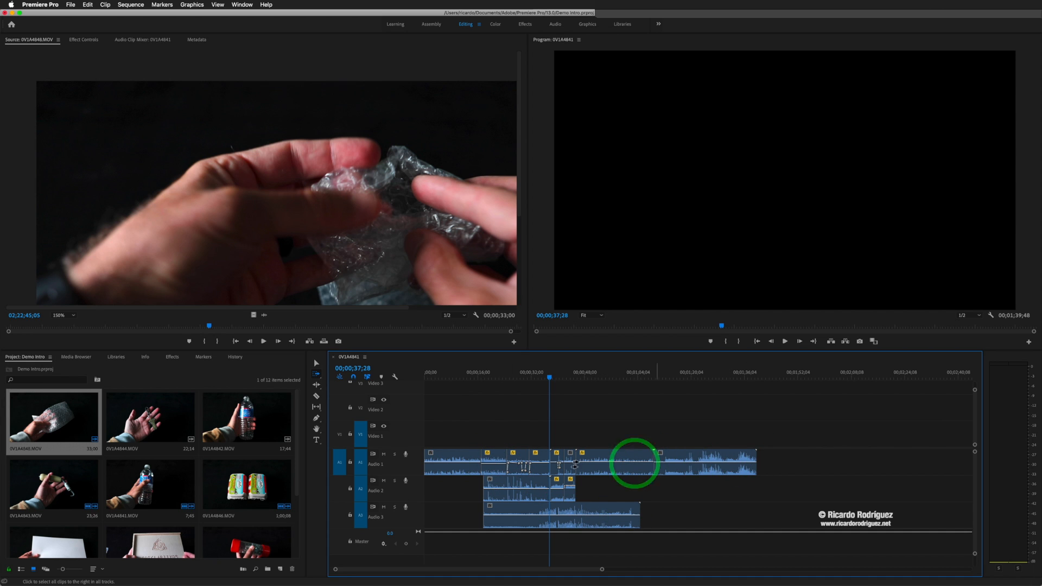
Step: Move every clip after the first Audio 1 clip later on all tracks with Track Select Forward, and return to the Selection tool
click(491, 460)
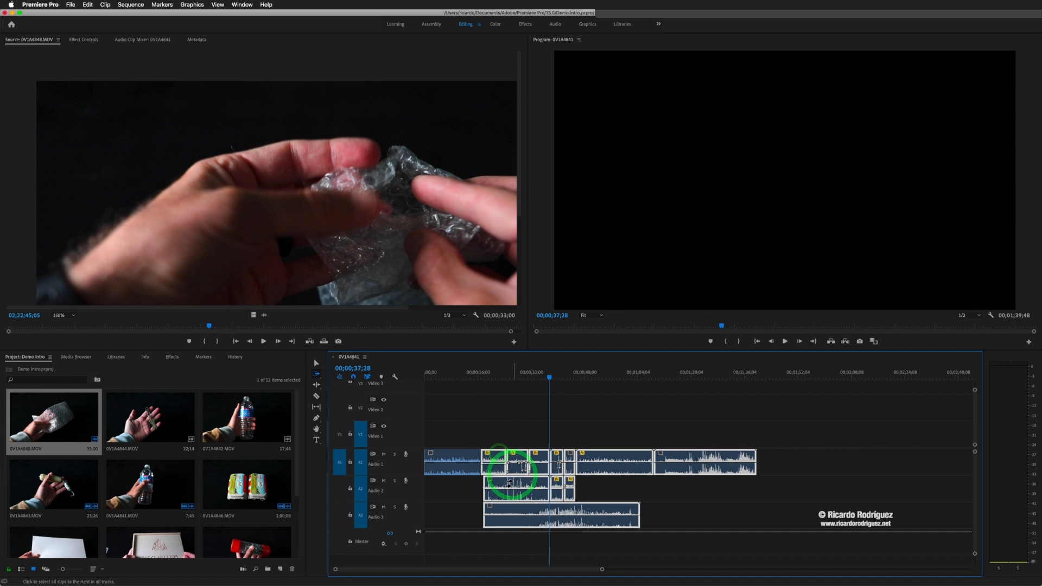
drag(490, 461, 538, 462)
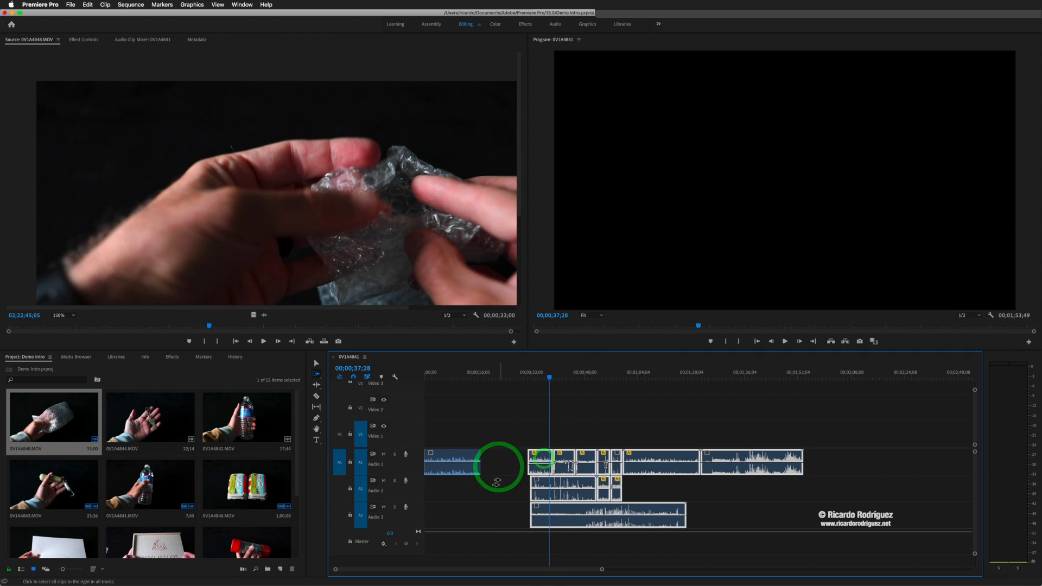
click(315, 367)
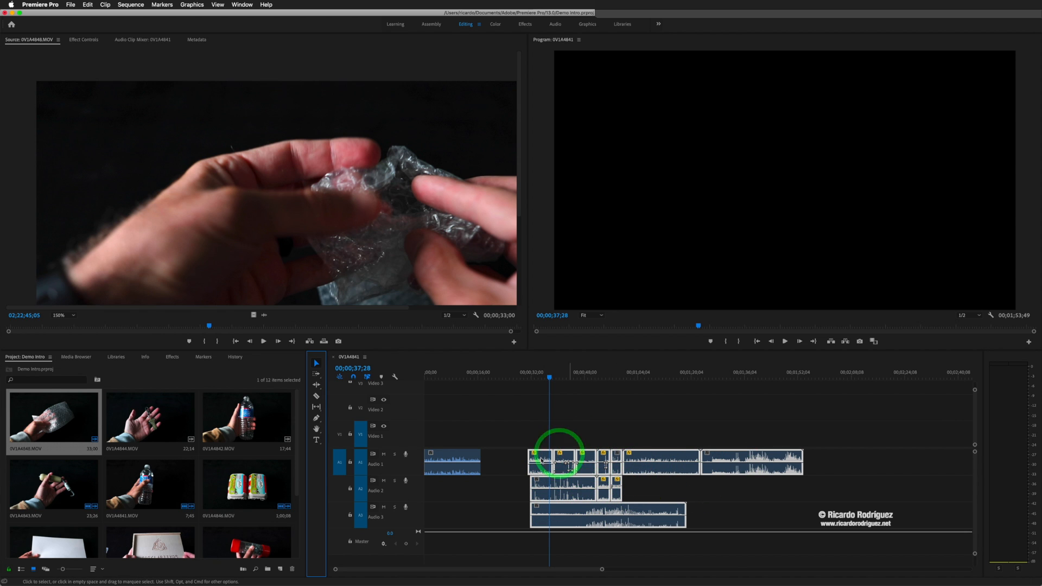
Step: Add three volume keyframes near the middle of the first Audio 1 clip and lower the middle one to dip the volume
click(465, 466)
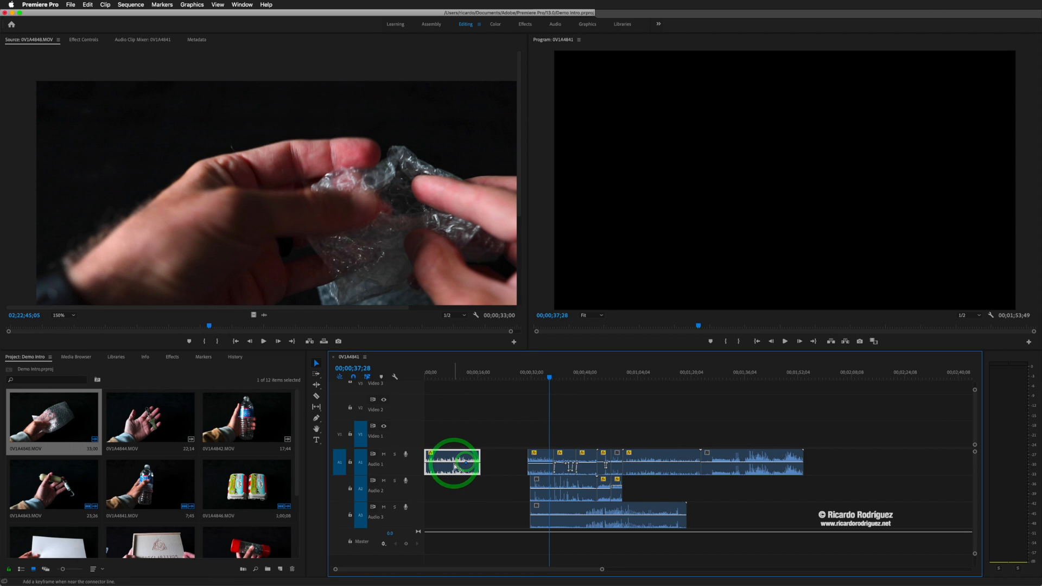
super+click(447, 463)
super+click(437, 463)
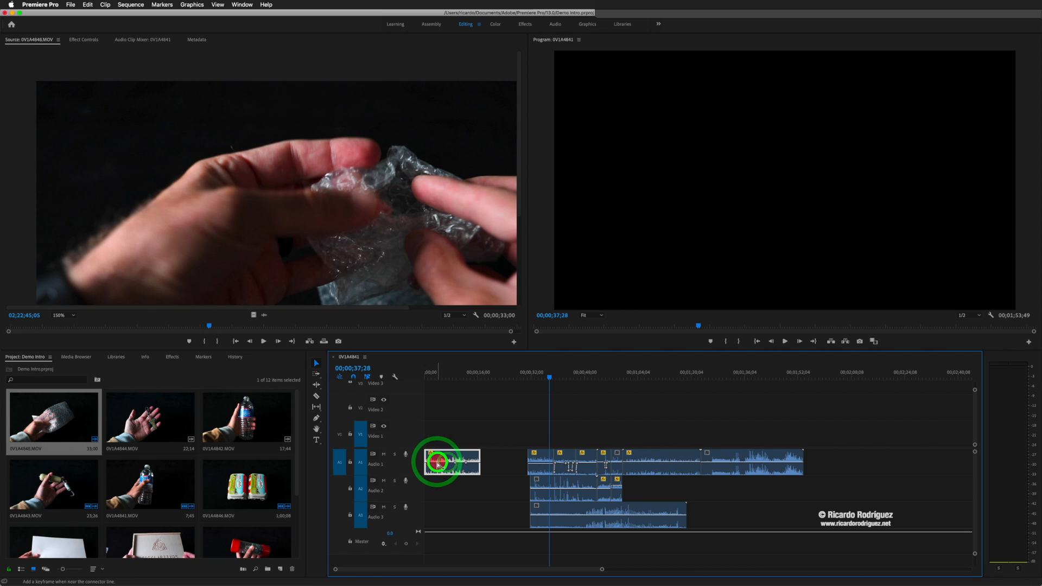
drag(447, 463, 448, 466)
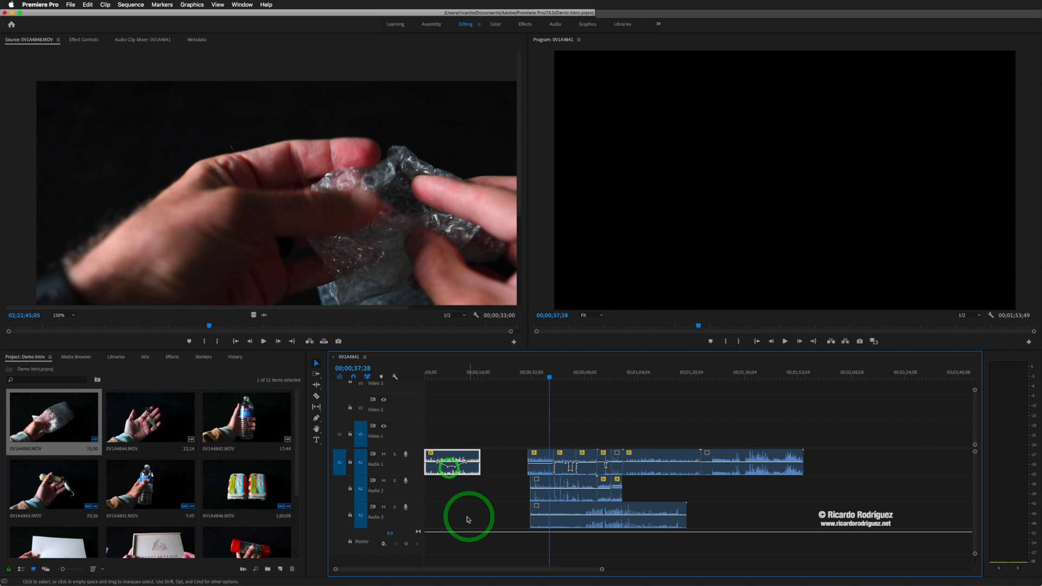
Step: Move all the clips after the first Audio 1 clip earlier together, closing the gap behind that clip, and deselect them
click(524, 448)
click(719, 524)
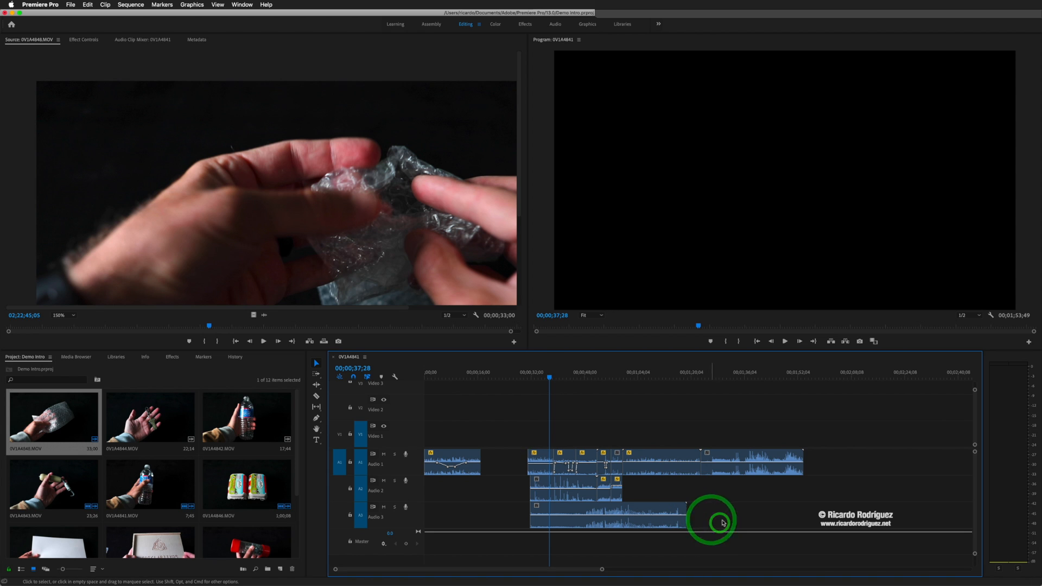
drag(850, 509, 487, 459)
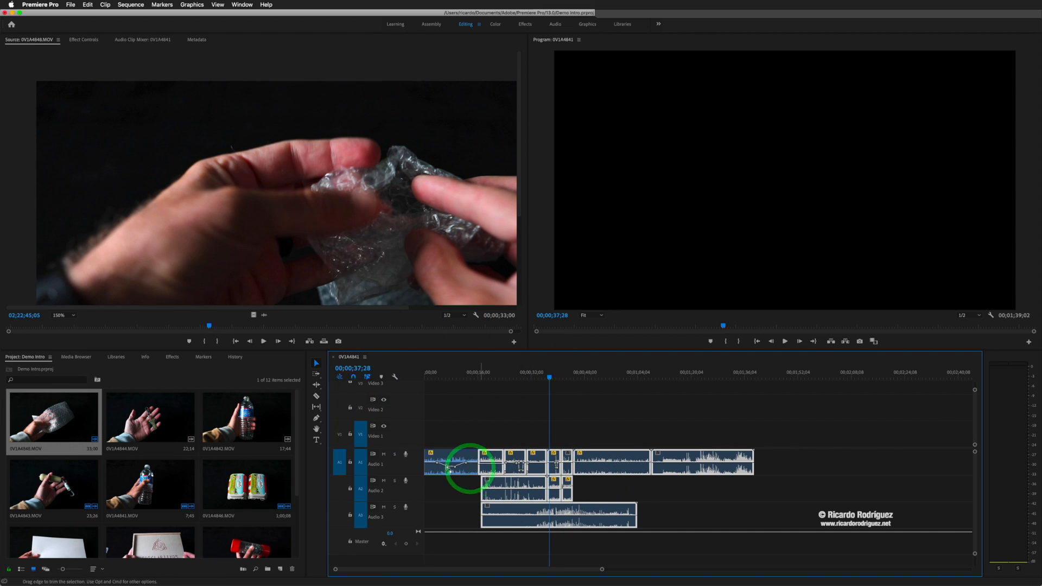
click(479, 433)
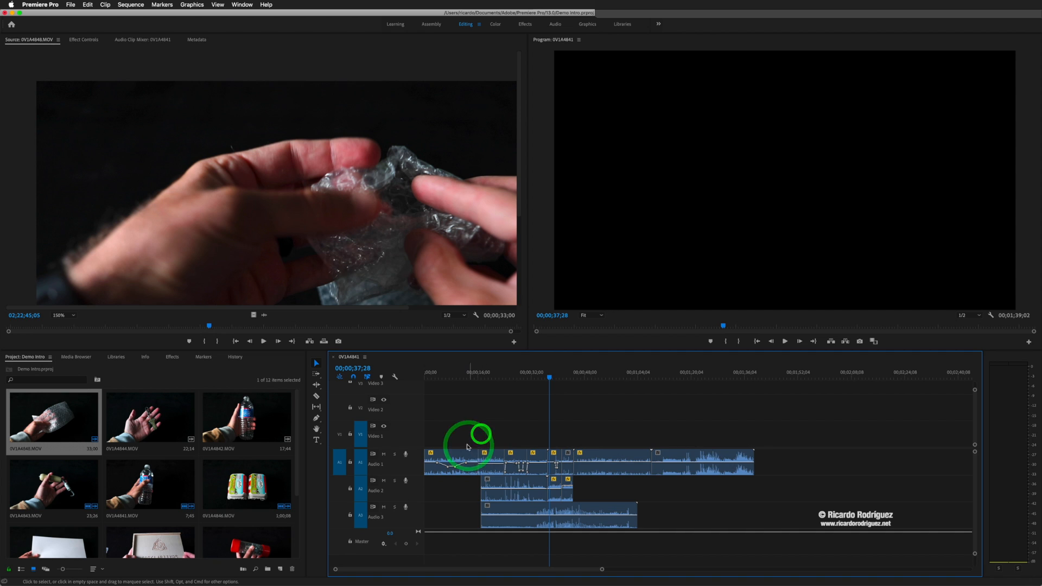
Step: Open the media export settings for the sequence, try AAC Audio as the format, and set it back to MP3
click(72, 5)
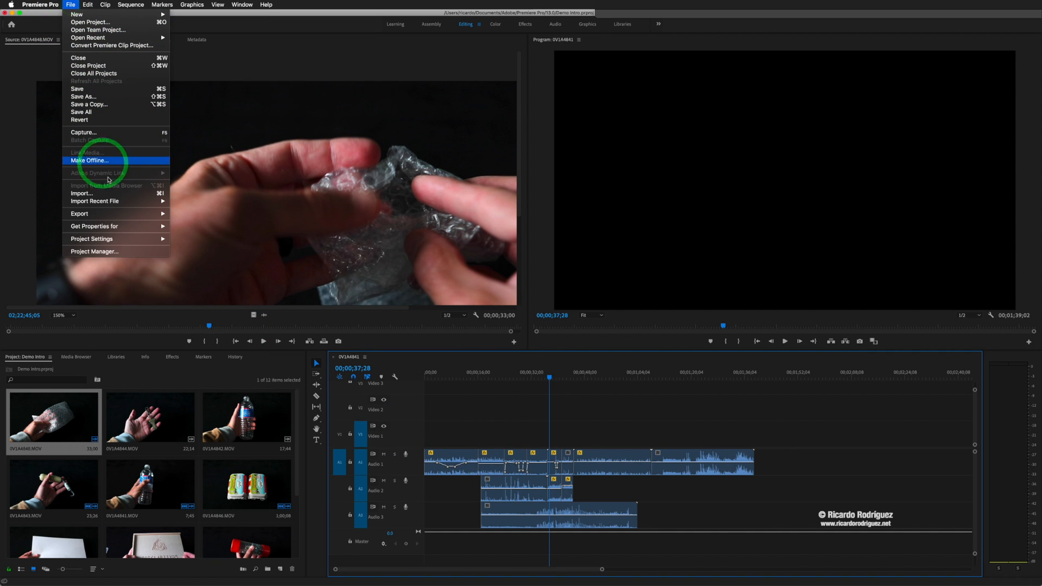
mouse_move(130, 214)
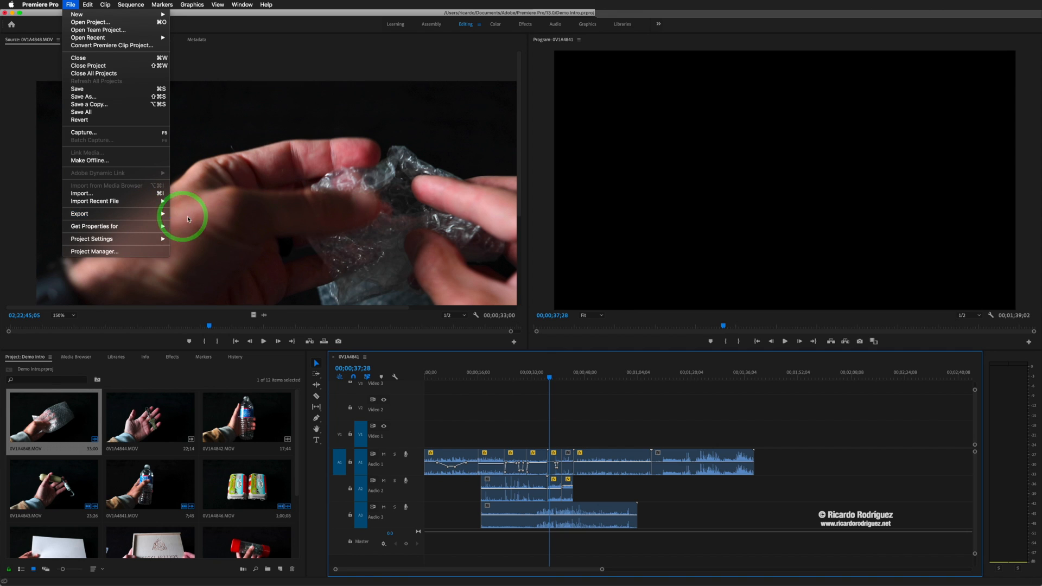
click(205, 215)
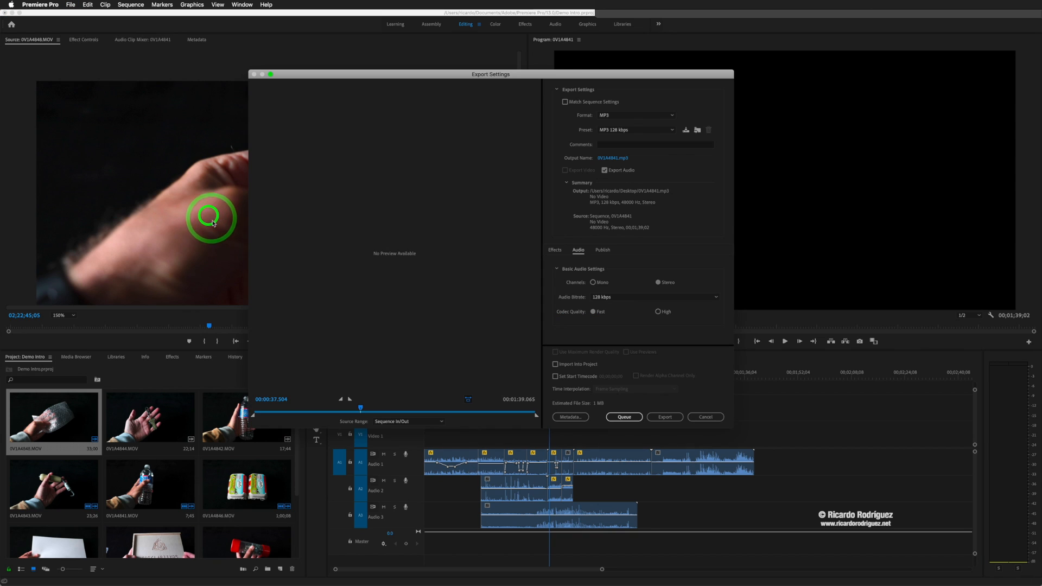
click(608, 115)
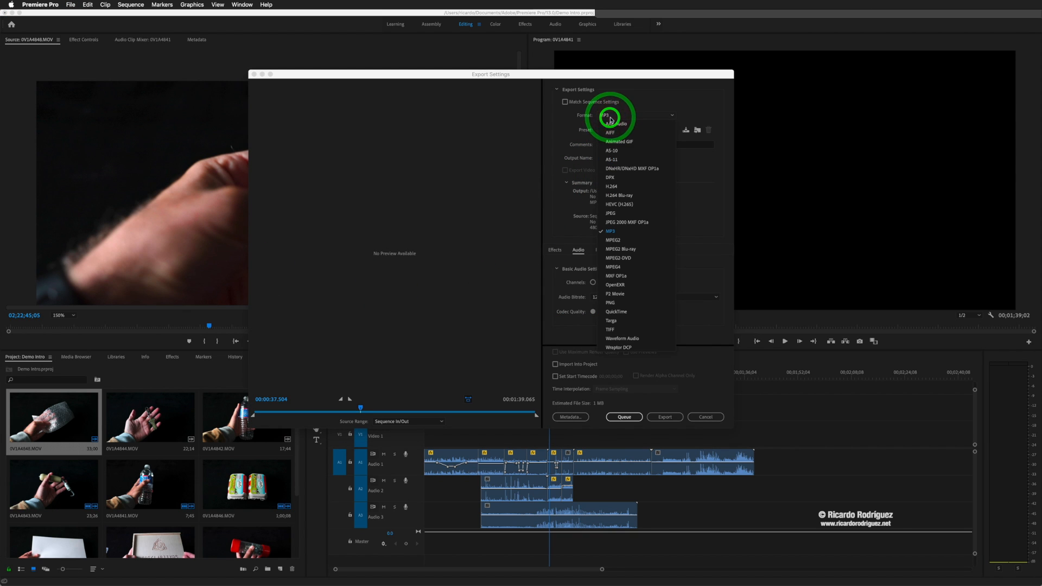
click(620, 133)
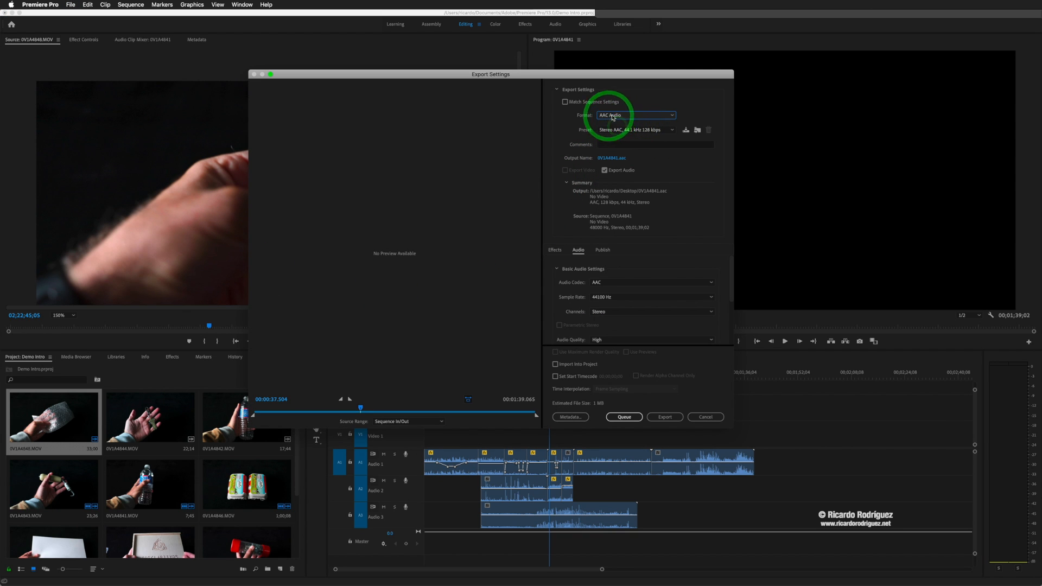
click(624, 118)
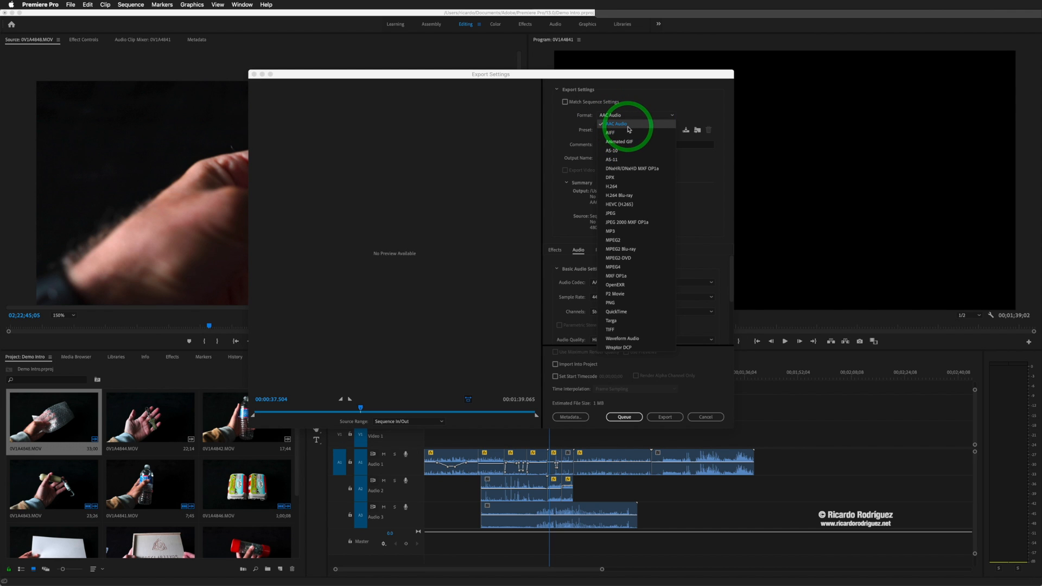
click(619, 233)
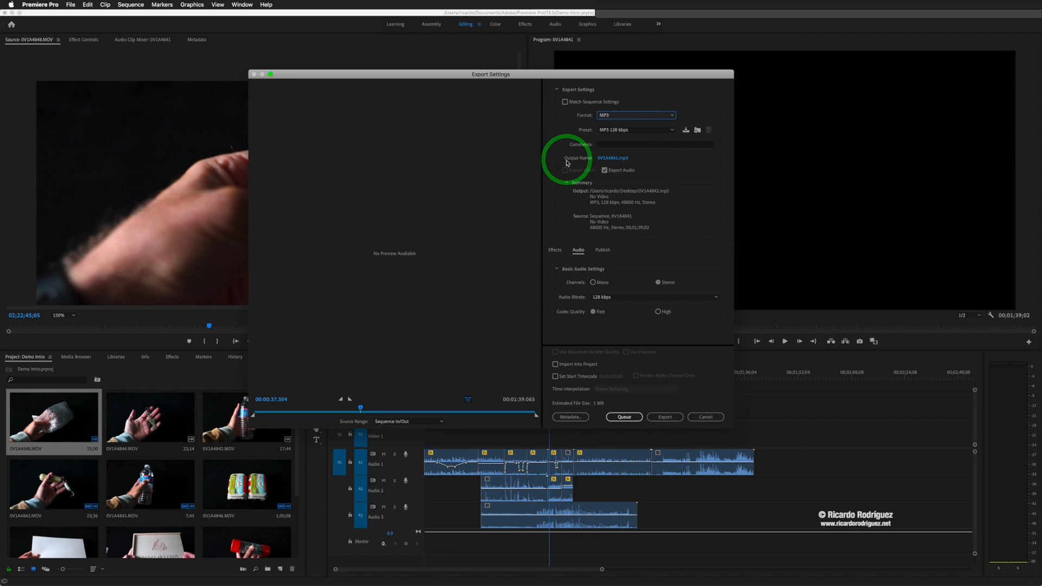
Step: Name the output file Demo Sound on the Desktop and export the sequence as an MP3
click(608, 159)
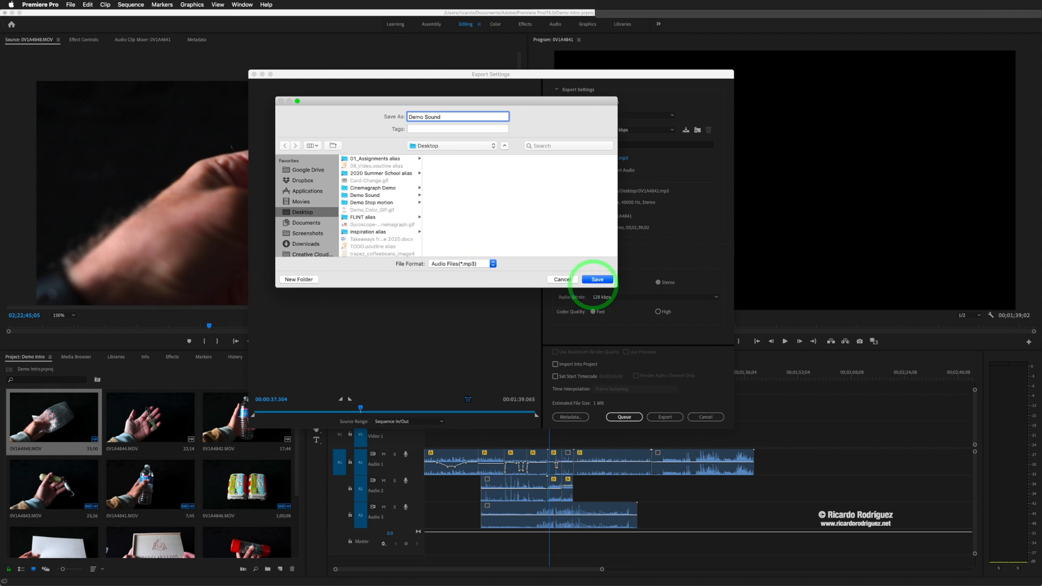
click(598, 279)
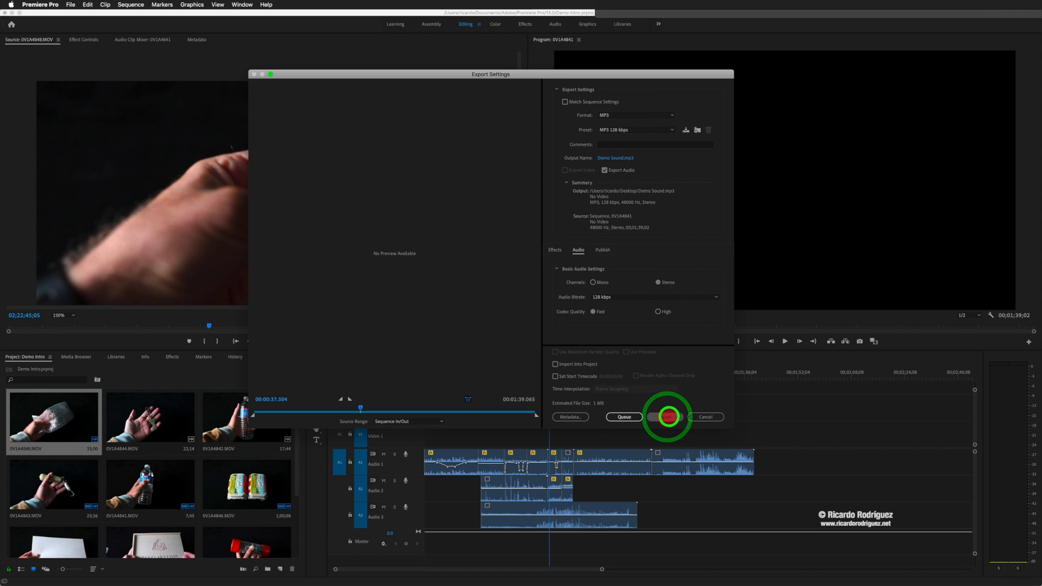
click(665, 417)
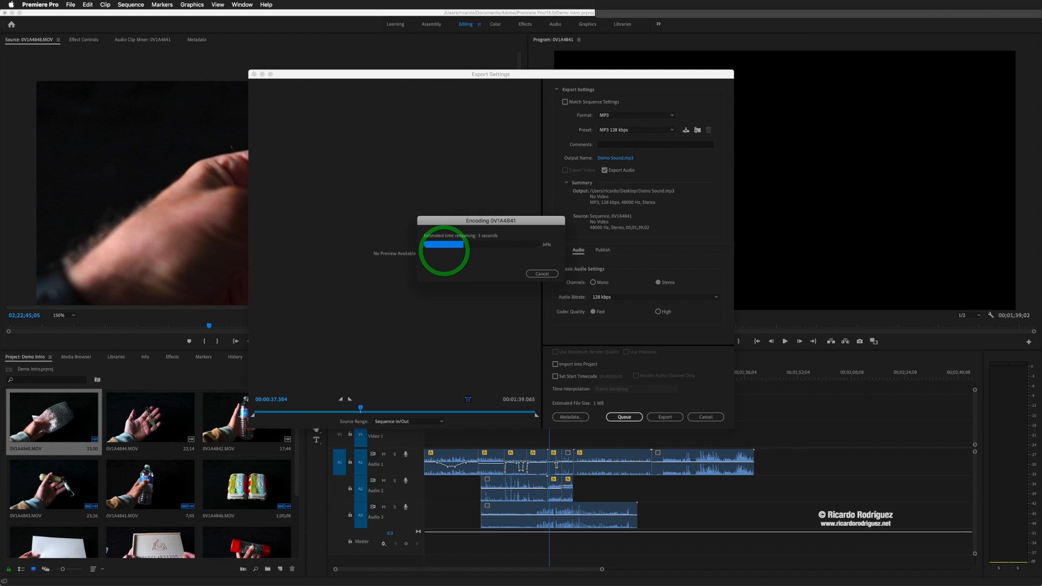